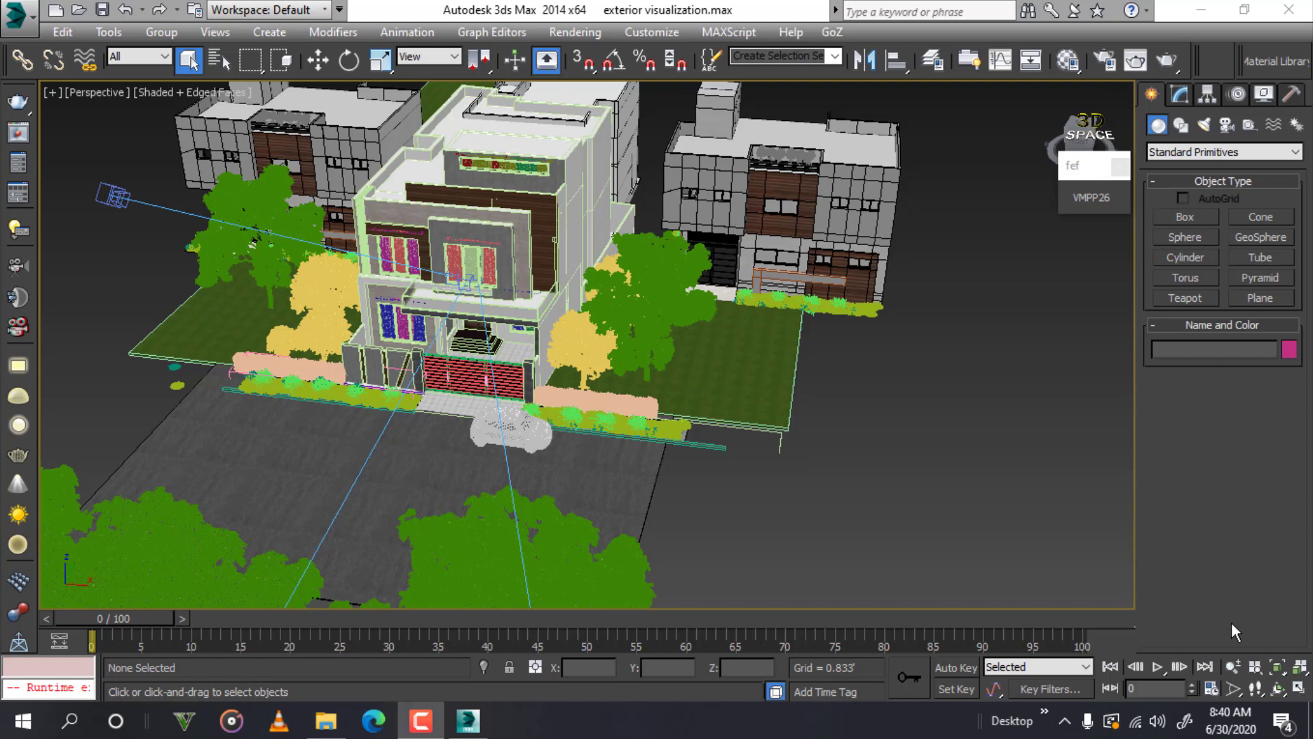
- Switch the light category to VRay and orbit to view the house front
{"action": "left_click", "coordinate": [1204, 130]}
{"action": "left_click", "coordinate": [1197, 158]}
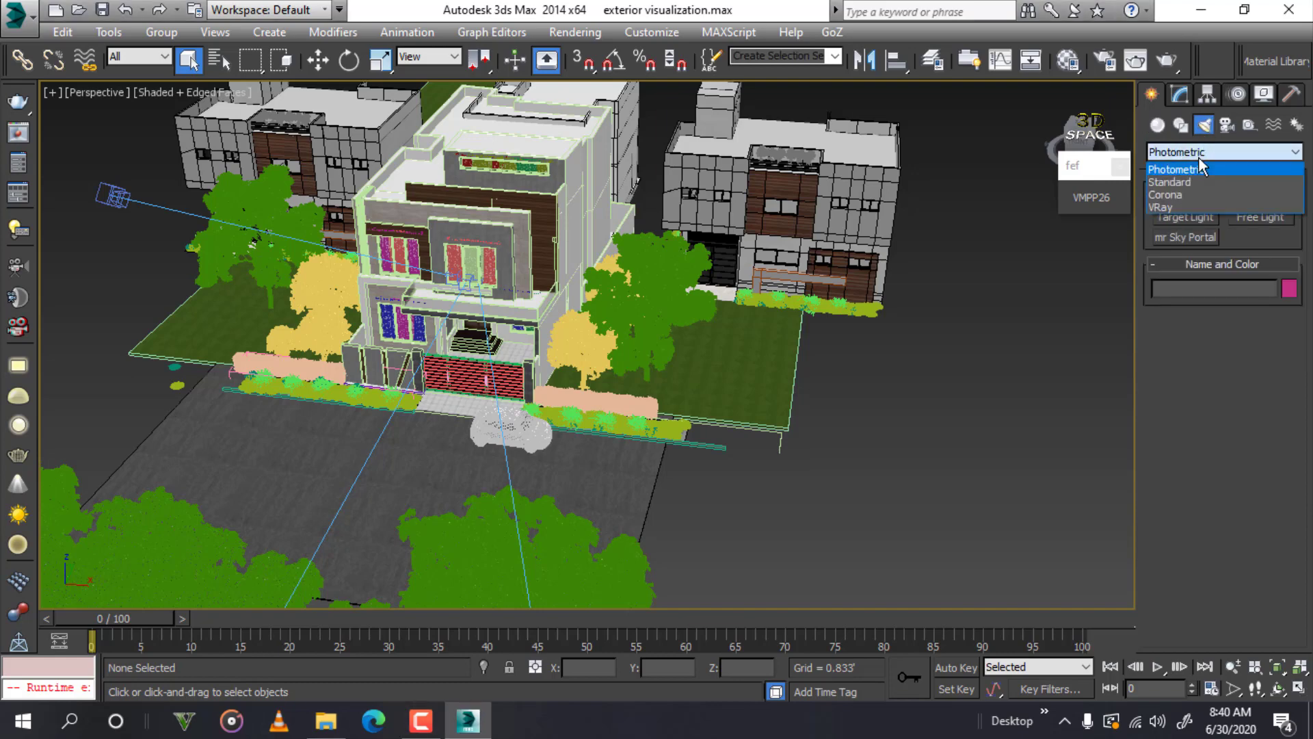
{"action": "left_click", "coordinate": [1184, 203]}
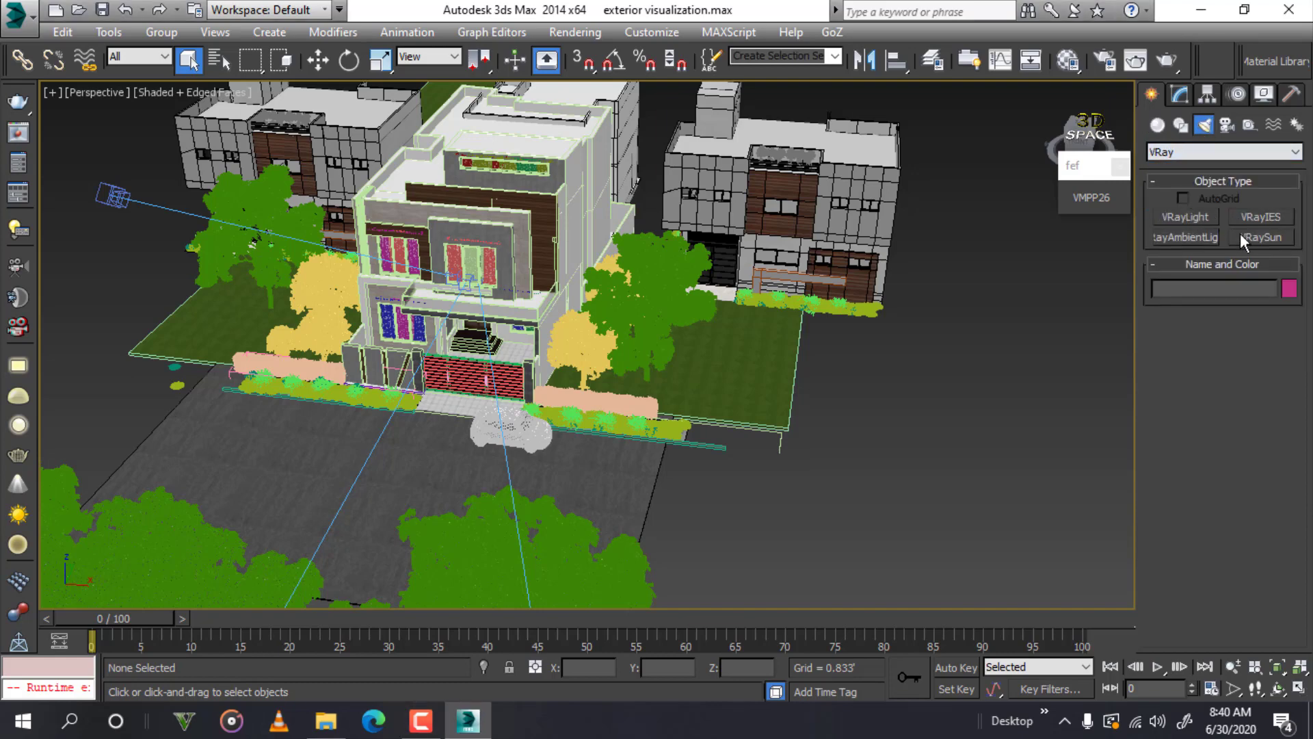
{"action": "scroll", "coordinate": [401, 378], "scroll_direction": "down", "scroll_amount": 5}
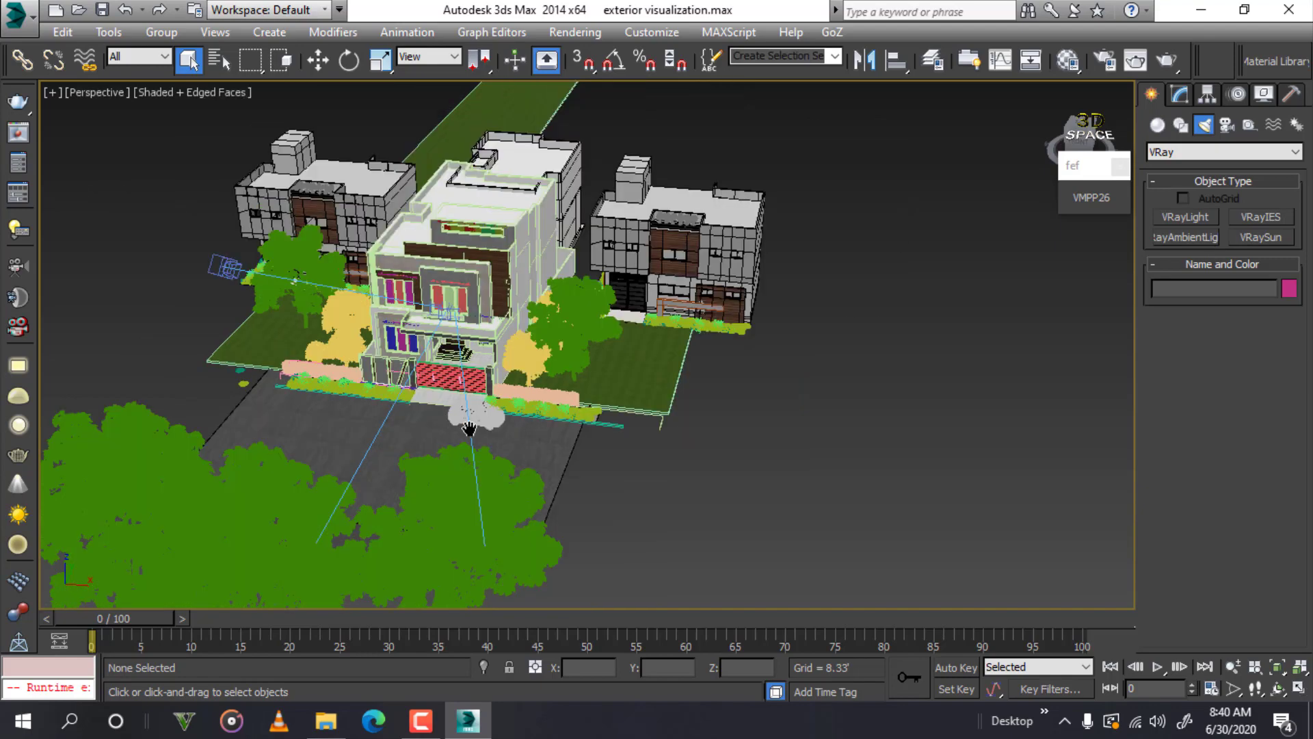
{"action": "mouse_move", "coordinate": [401, 377]}
{"action": "middle_mouse_down", "text": "alt"}
{"action": "mouse_move", "coordinate": [642, 420]}
{"action": "mouse_move", "coordinate": [600, 420]}
{"action": "middle_mouse_up", "text": "alt"}
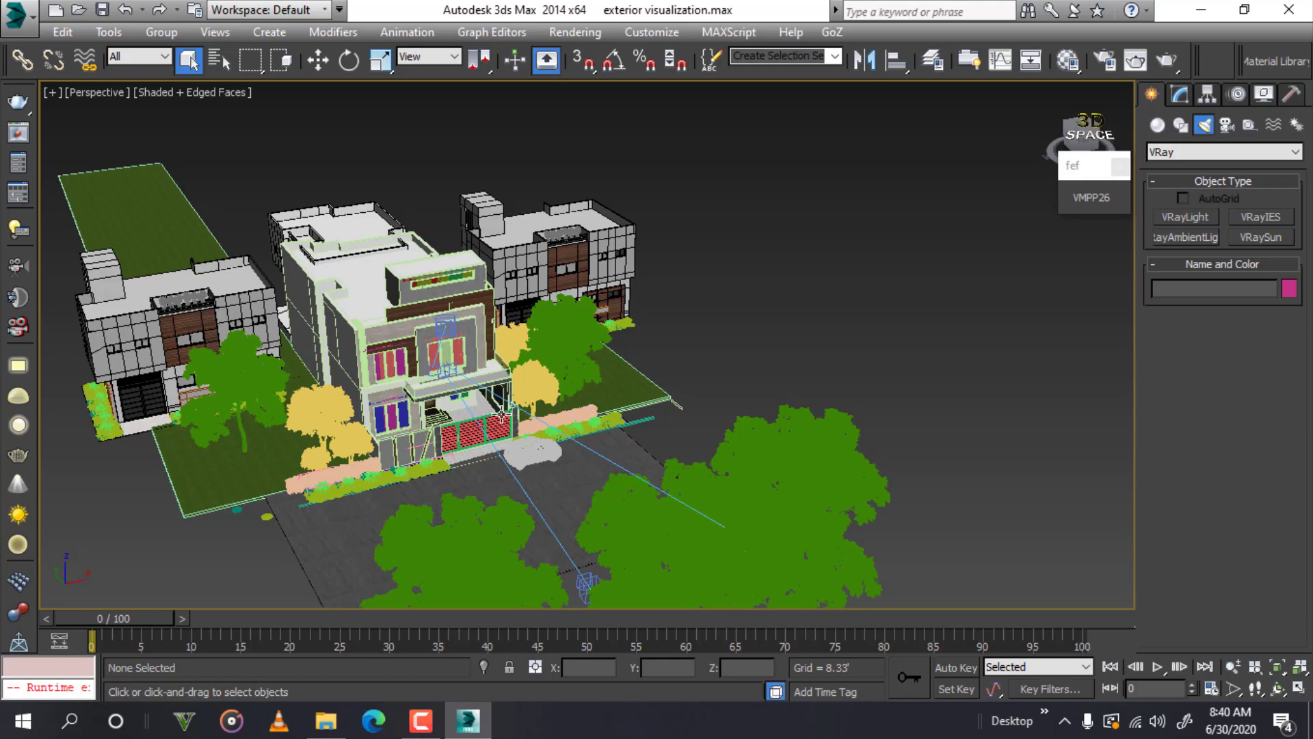
{"action": "middle_click_drag", "start_coordinate": [501, 418], "coordinate": [558, 239], "text": "alt"}
{"action": "scroll", "coordinate": [557, 240], "scroll_direction": "up", "scroll_amount": 2}
{"action": "scroll", "coordinate": [557, 239], "scroll_direction": "up", "scroll_amount": 4}
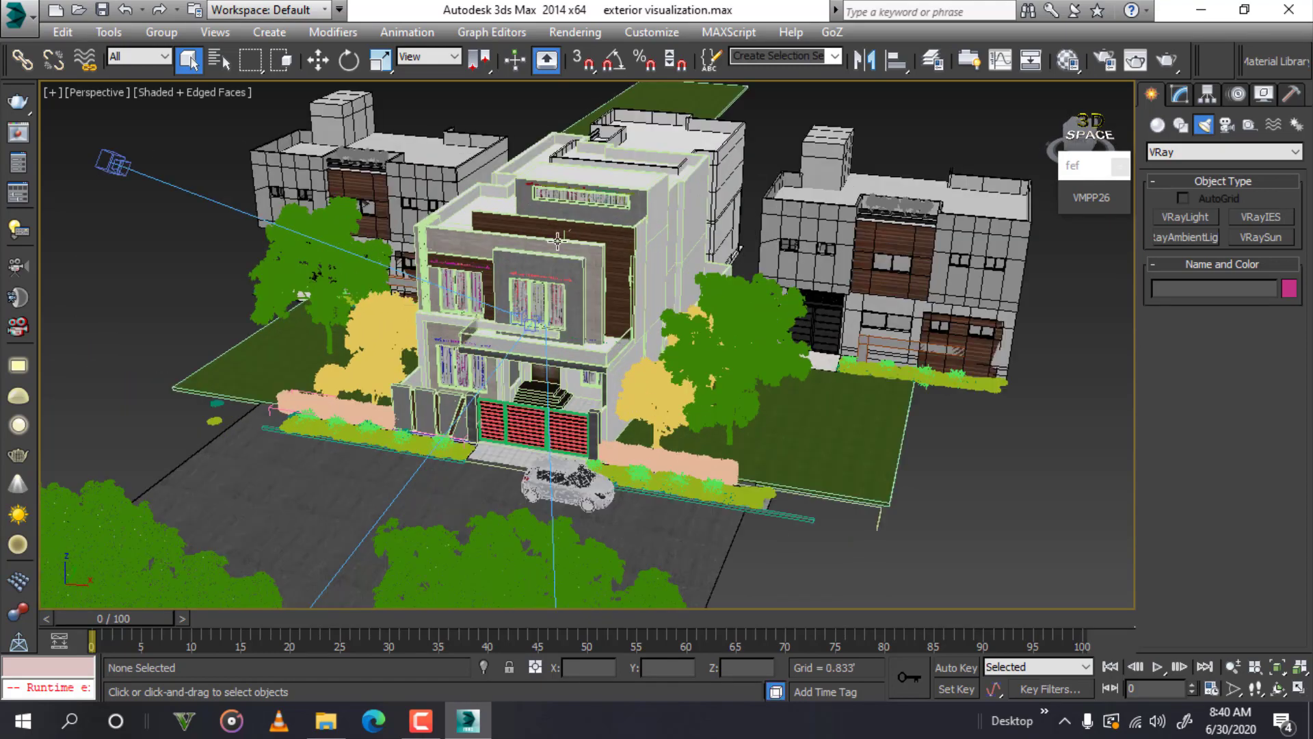
{"action": "scroll", "coordinate": [493, 293], "scroll_direction": "down", "scroll_amount": 4}
{"action": "middle_click_drag", "start_coordinate": [494, 293], "coordinate": [506, 327]}
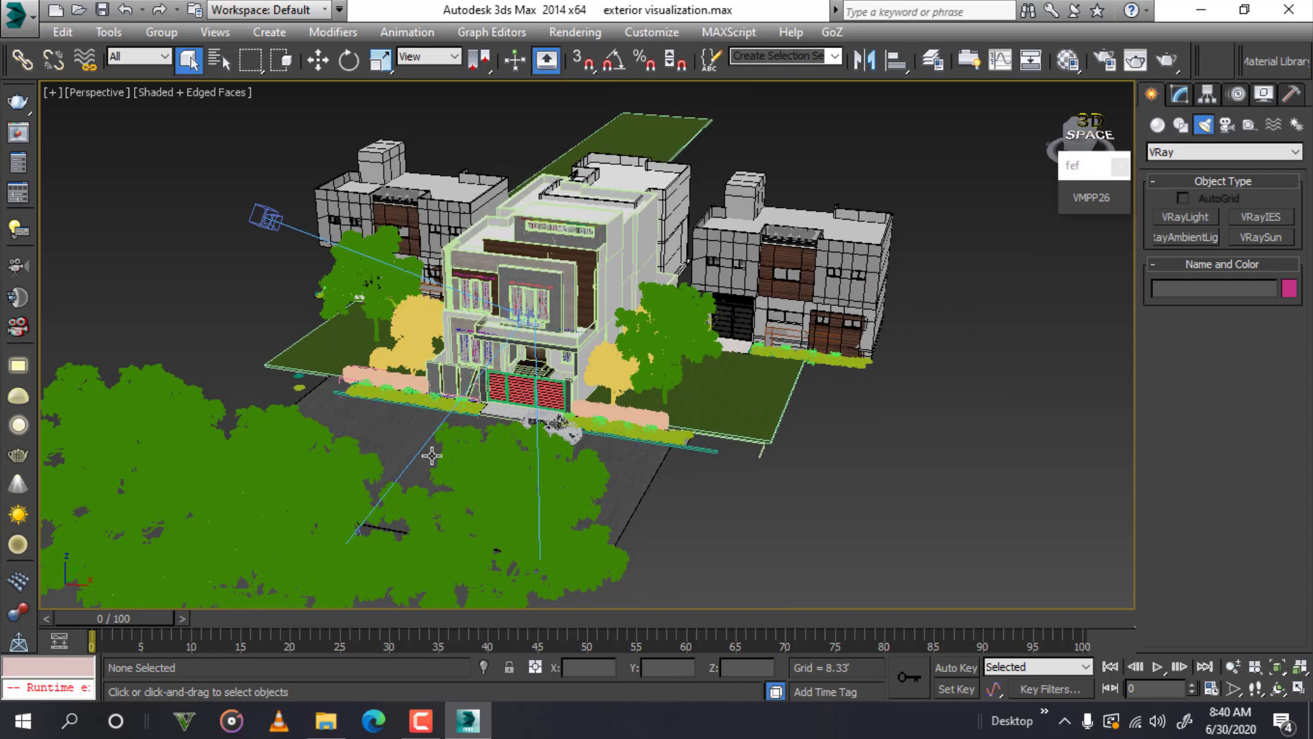
- Frame the house plan in Top view and pick the VRaySun light type
{"action": "key", "text": "t"}
{"action": "key", "text": "z"}
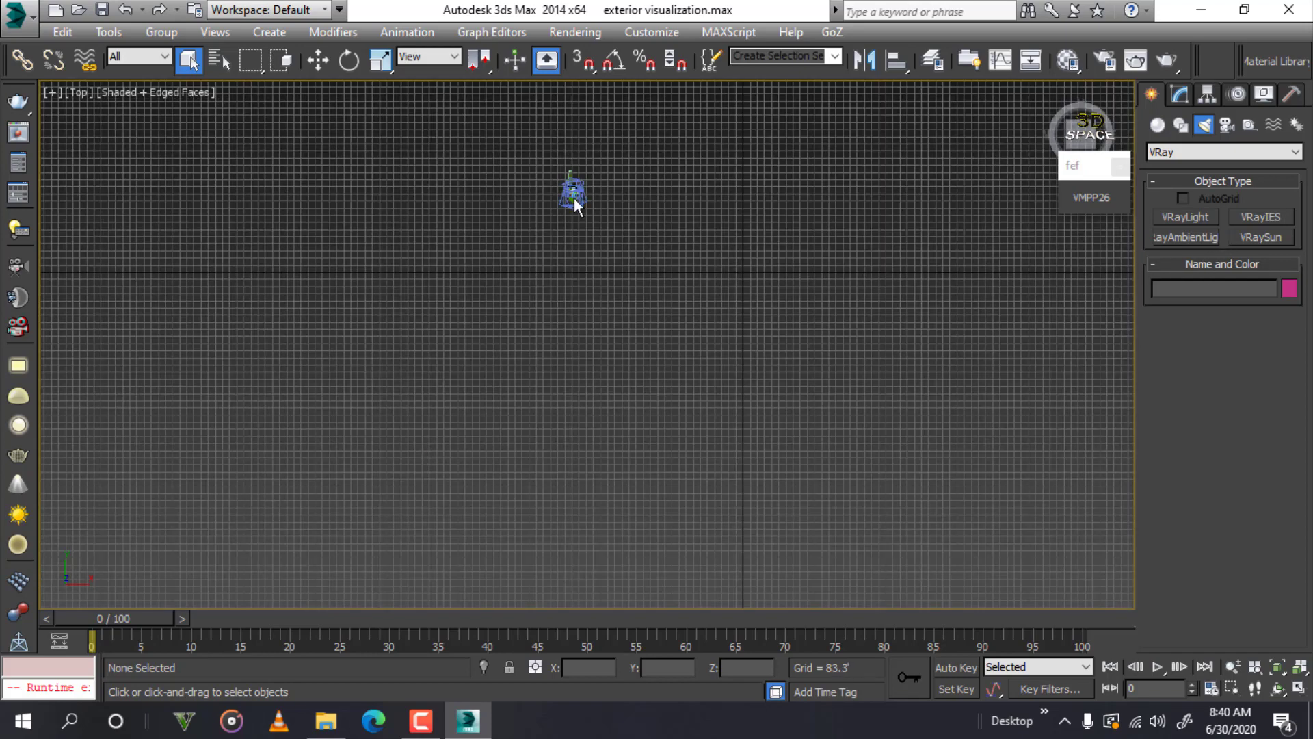
{"action": "scroll", "coordinate": [573, 198], "scroll_direction": "up", "scroll_amount": 2}
{"action": "scroll", "coordinate": [573, 198], "scroll_direction": "up", "scroll_amount": 2}
{"action": "middle_click_drag", "start_coordinate": [546, 478], "coordinate": [540, 554]}
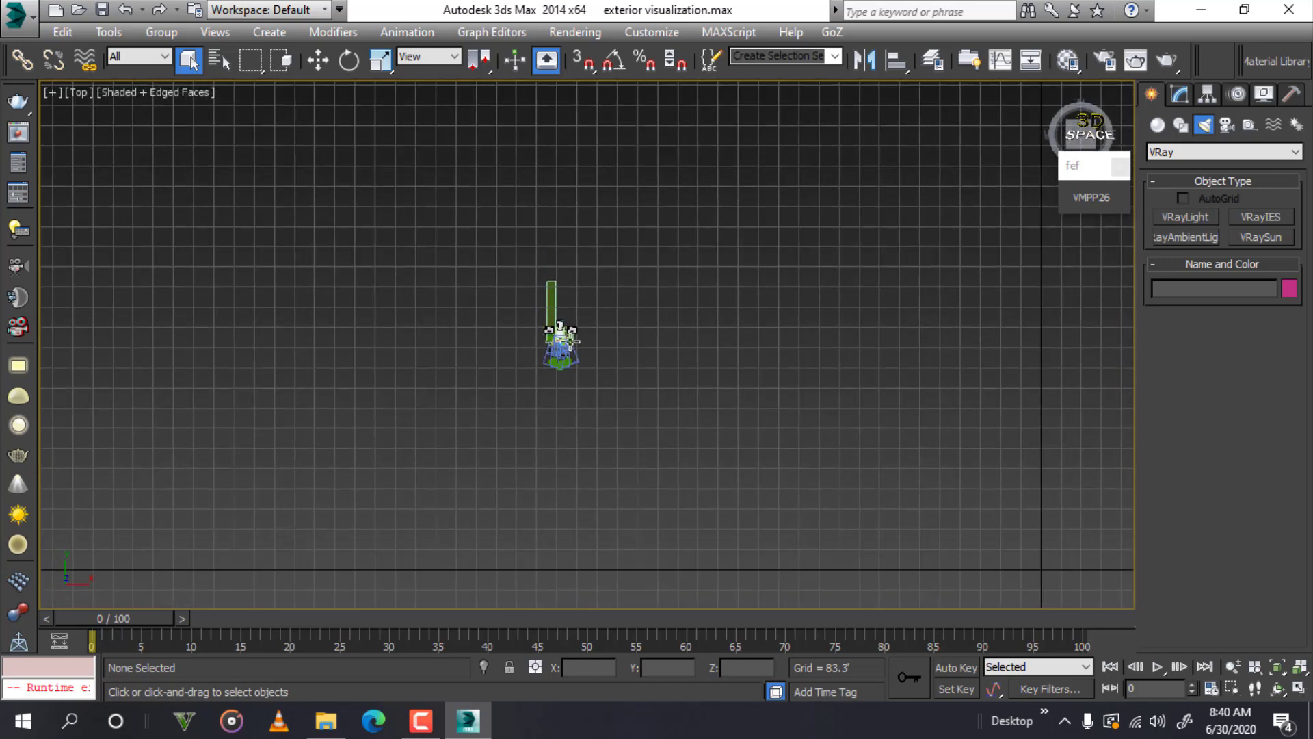
{"action": "scroll", "coordinate": [571, 340], "scroll_direction": "up", "scroll_amount": 2}
{"action": "scroll", "coordinate": [571, 341], "scroll_direction": "up", "scroll_amount": 3}
{"action": "scroll", "coordinate": [570, 341], "scroll_direction": "up", "scroll_amount": 4}
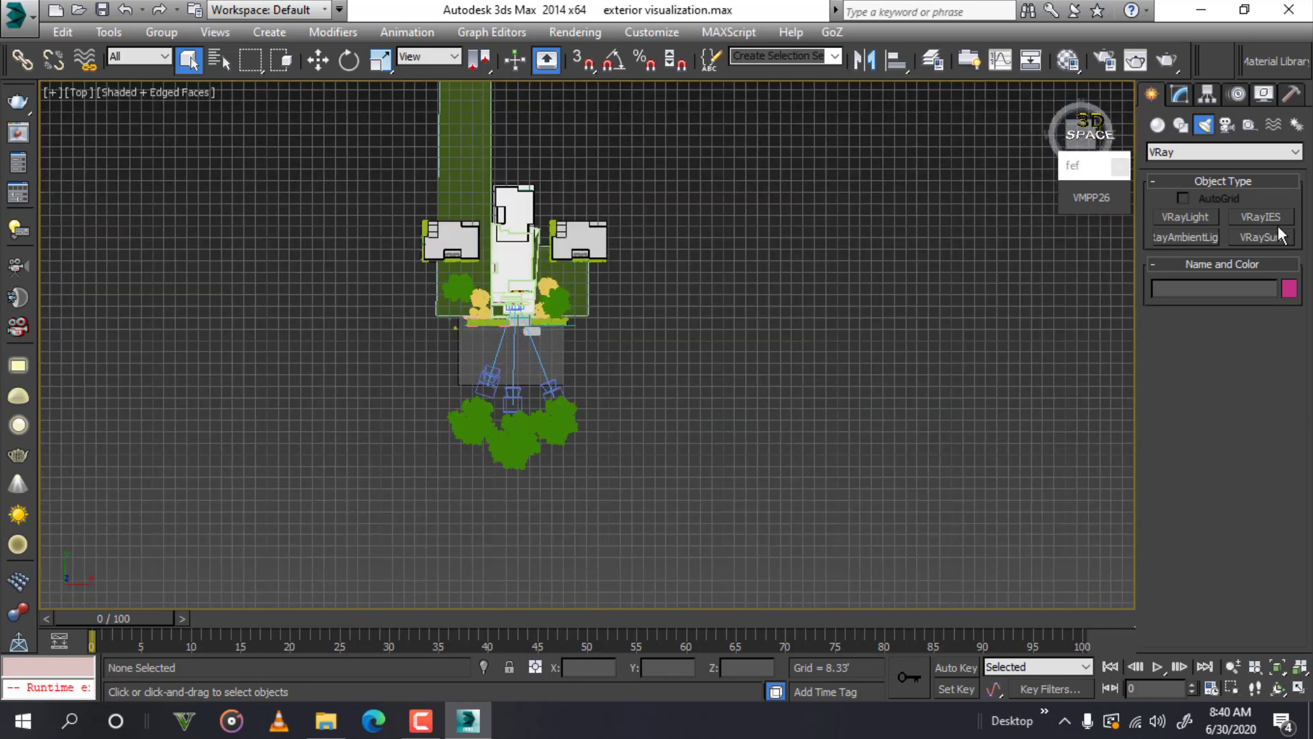
{"action": "left_click", "coordinate": [1262, 237]}
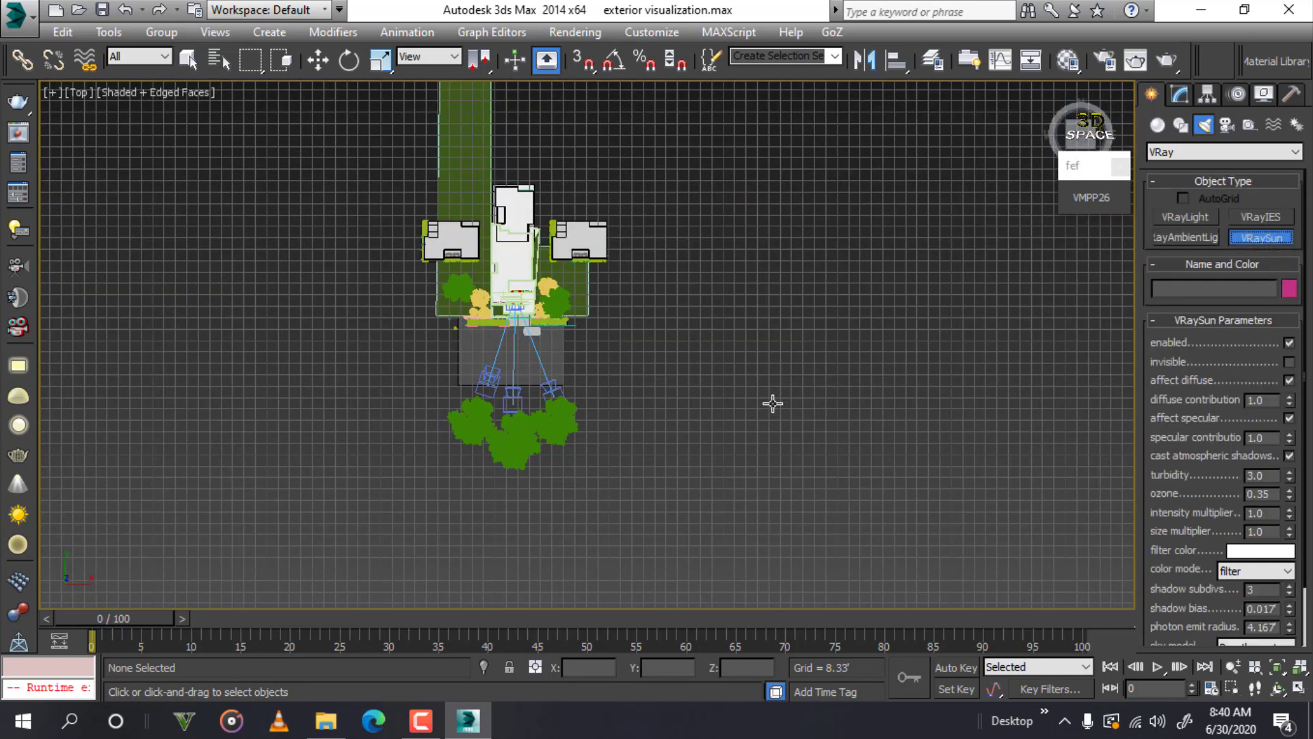
- Place VRaySun001 aimed at the house, accepting a VRaySky map in place of the old environment
{"action": "mouse_move", "coordinate": [794, 422]}
{"action": "left_mouse_down"}
{"action": "mouse_move", "coordinate": [495, 334]}
{"action": "mouse_move", "coordinate": [497, 350]}
{"action": "mouse_move", "coordinate": [507, 301]}
{"action": "left_mouse_up"}
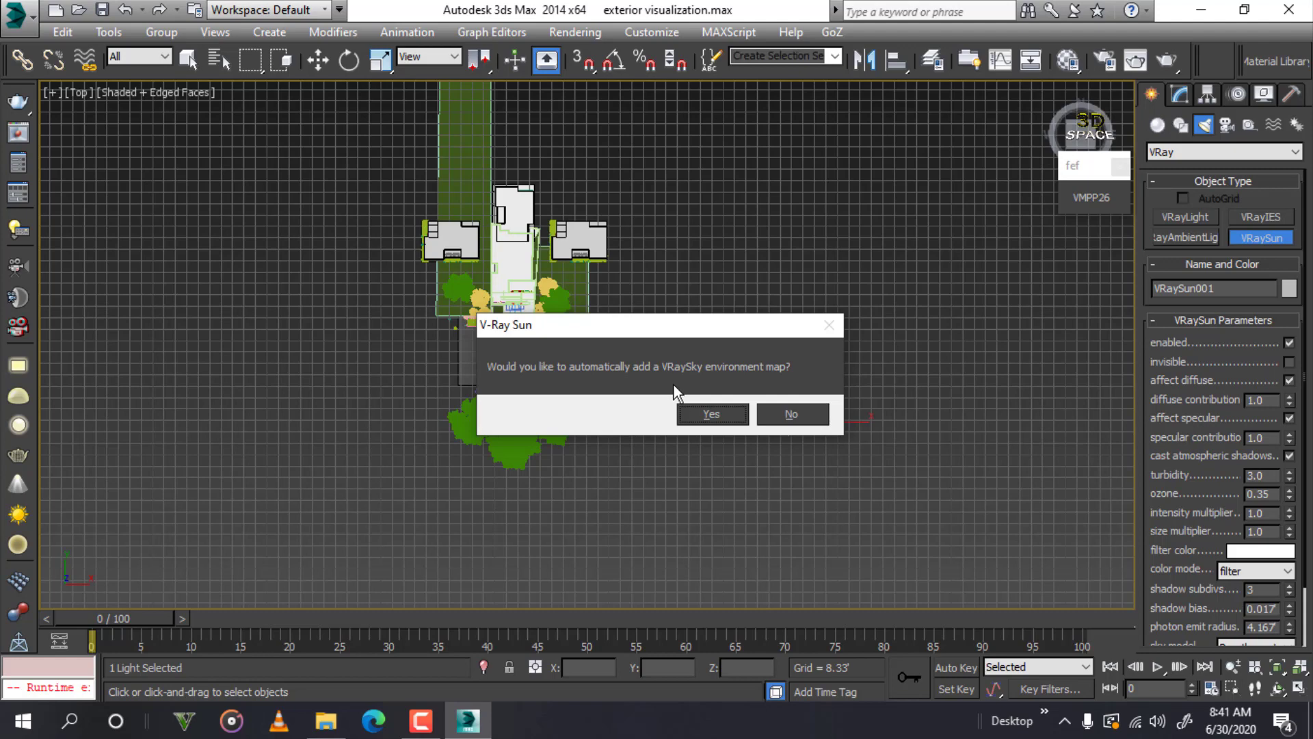
{"action": "left_click", "coordinate": [695, 414]}
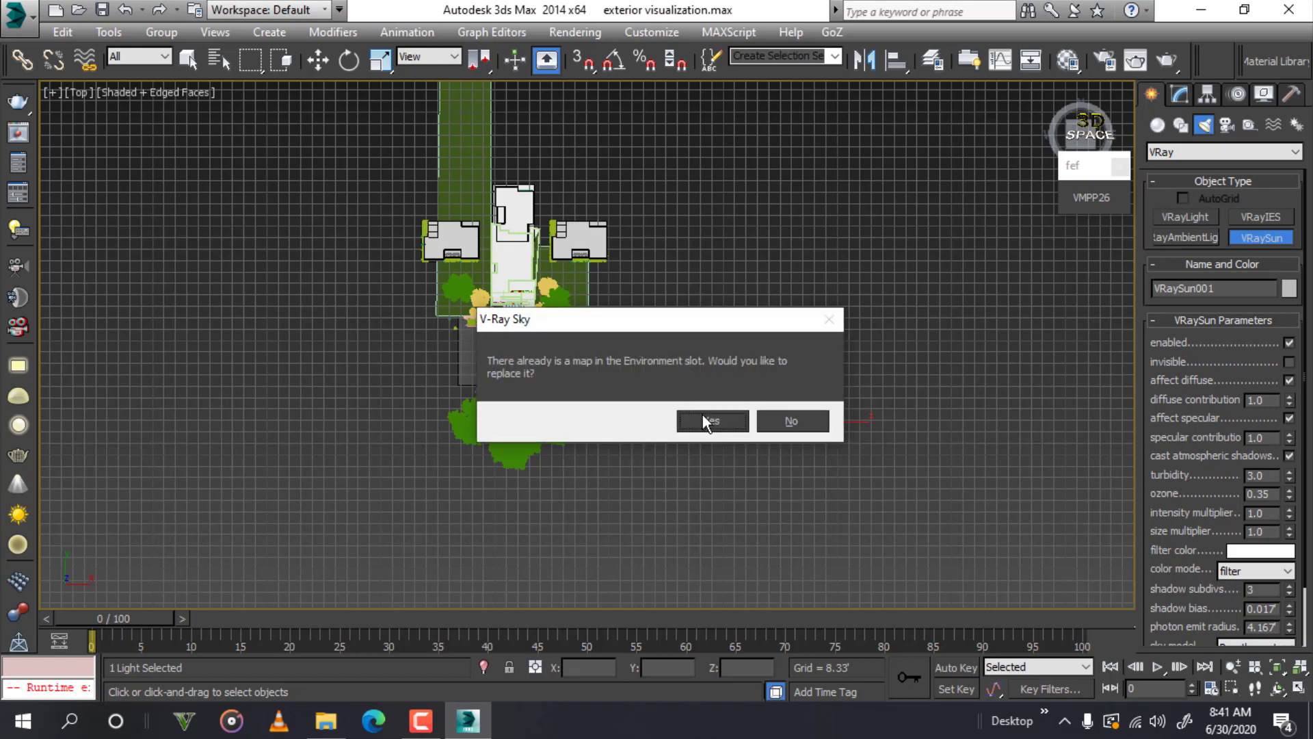
{"action": "left_click", "coordinate": [703, 414]}
- End sun creation and move VRaySun001 high above the house along its Z axis
{"action": "key", "text": "p"}
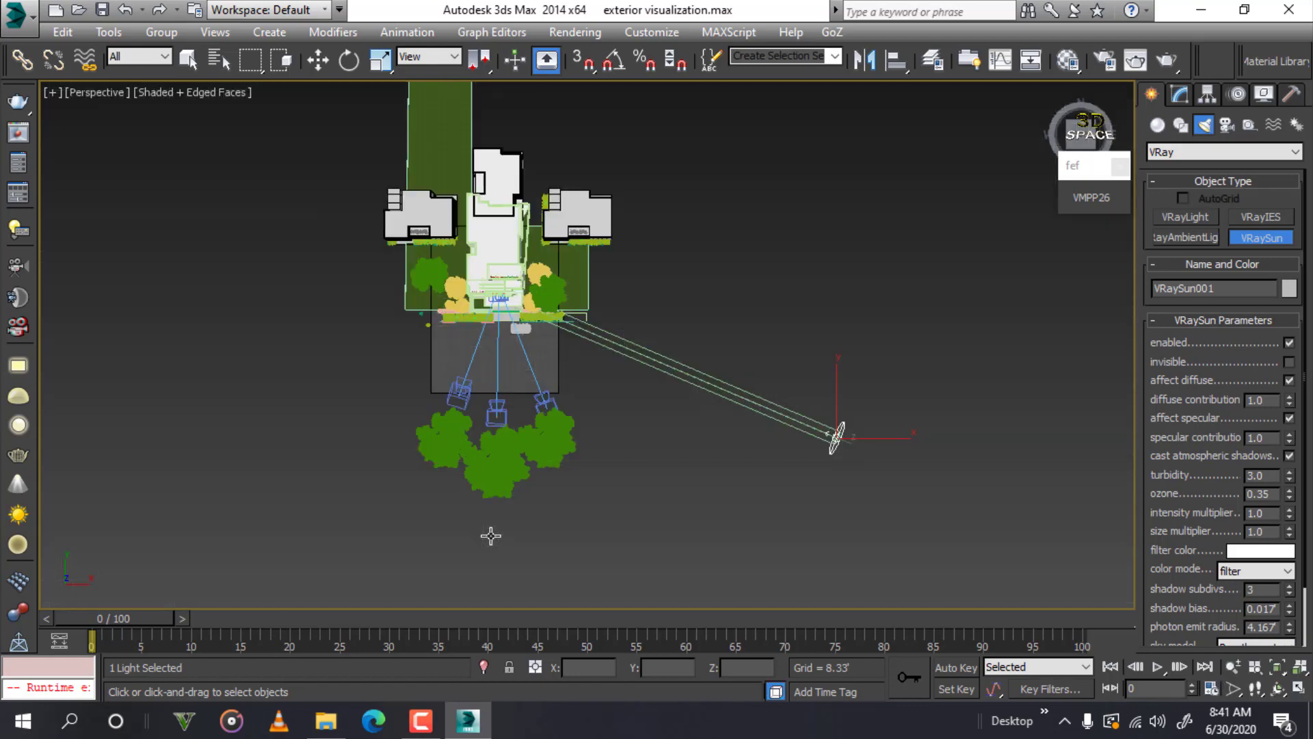
{"action": "scroll", "coordinate": [490, 533], "scroll_direction": "up", "scroll_amount": 5}
{"action": "middle_click_drag", "start_coordinate": [531, 540], "coordinate": [557, 409], "text": "alt"}
{"action": "scroll", "coordinate": [551, 460], "scroll_direction": "down", "scroll_amount": 5}
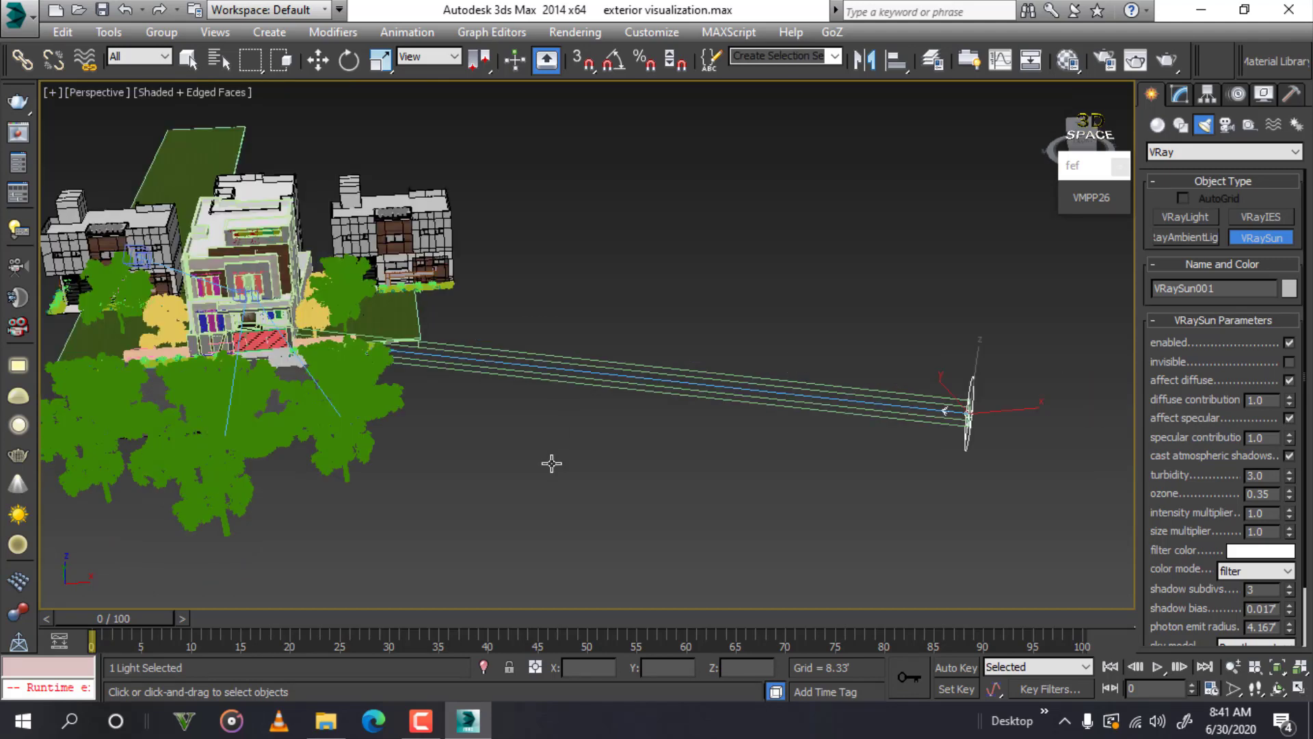
{"action": "scroll", "coordinate": [551, 461], "scroll_direction": "down", "scroll_amount": 2}
{"action": "middle_click_drag", "start_coordinate": [712, 435], "coordinate": [730, 397], "text": "alt"}
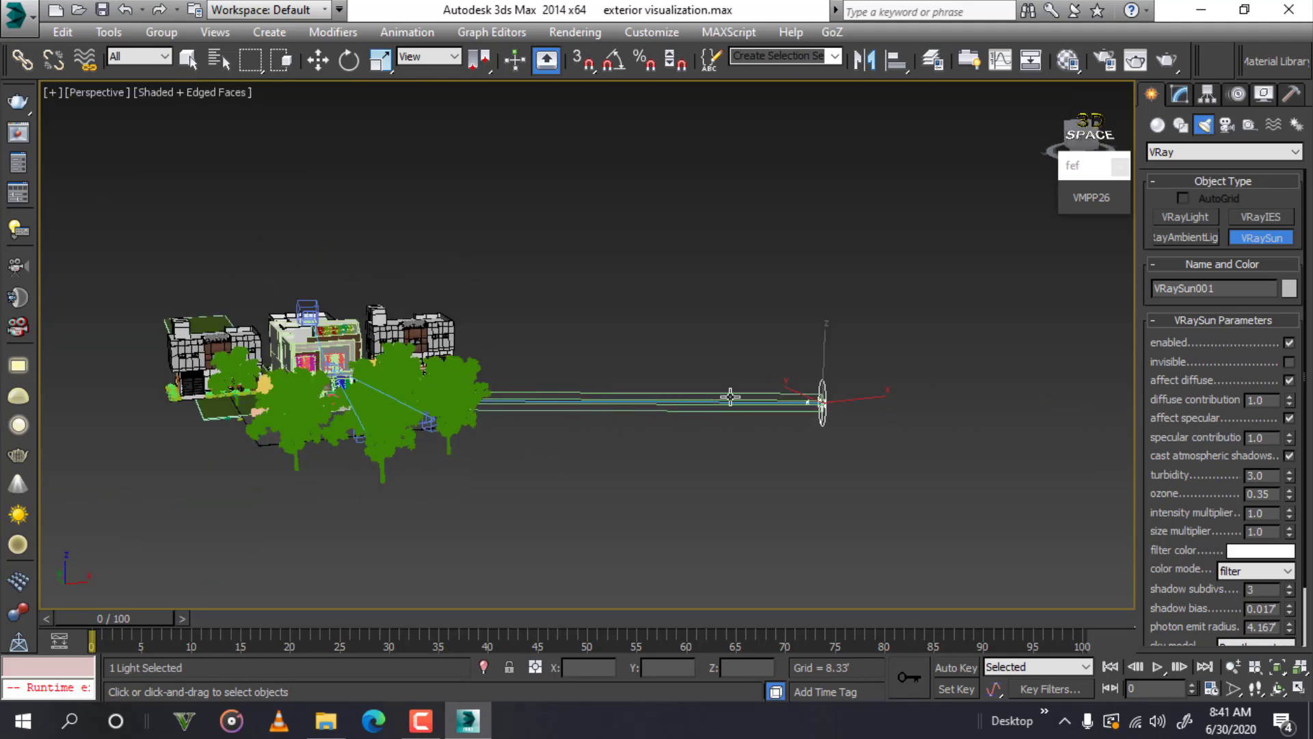
{"action": "right_click", "coordinate": [826, 460]}
{"action": "key", "text": "w"}
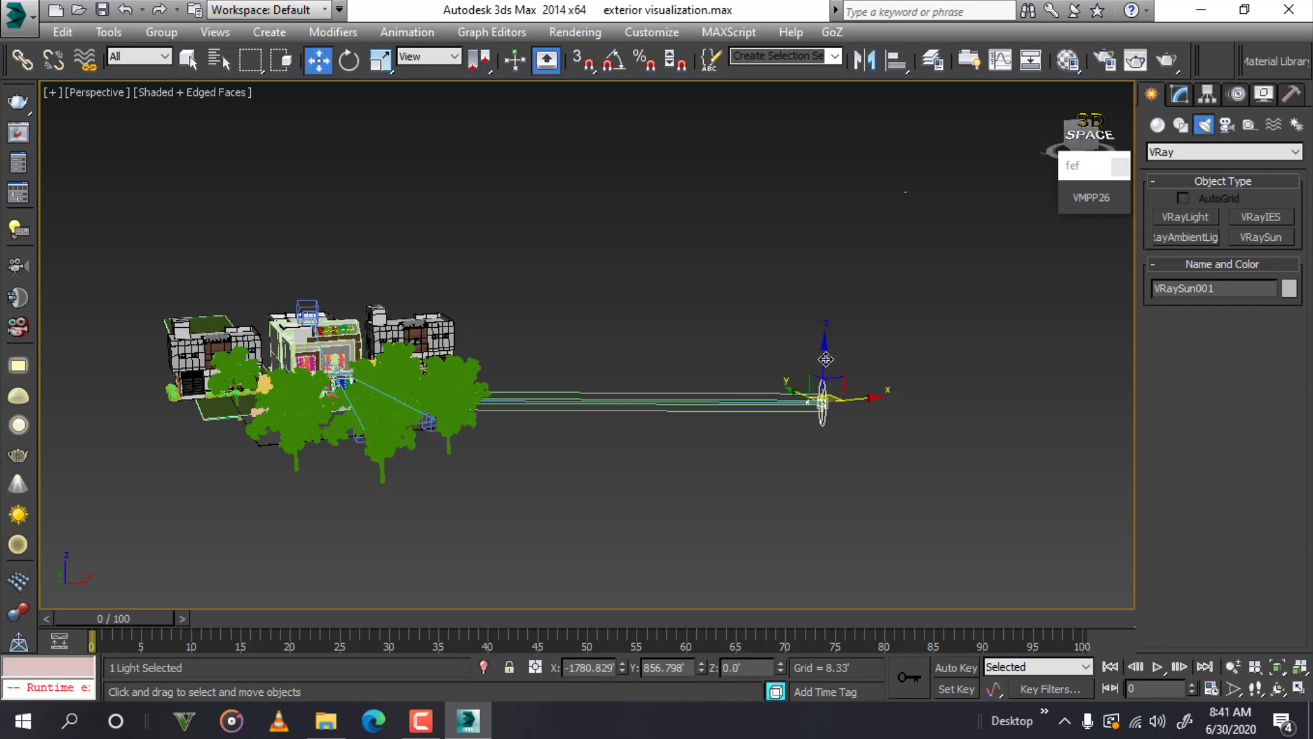
{"action": "mouse_move", "coordinate": [819, 346]}
{"action": "left_mouse_down"}
{"action": "mouse_move", "coordinate": [794, 20]}
{"action": "mouse_move", "coordinate": [807, 13]}
{"action": "left_mouse_up"}
{"action": "mouse_move", "coordinate": [587, 344]}
{"action": "middle_mouse_down"}
{"action": "mouse_move", "coordinate": [513, 439]}
{"action": "mouse_move", "coordinate": [442, 485]}
{"action": "mouse_move", "coordinate": [362, 479]}
{"action": "mouse_move", "coordinate": [659, 269]}
{"action": "middle_mouse_up"}
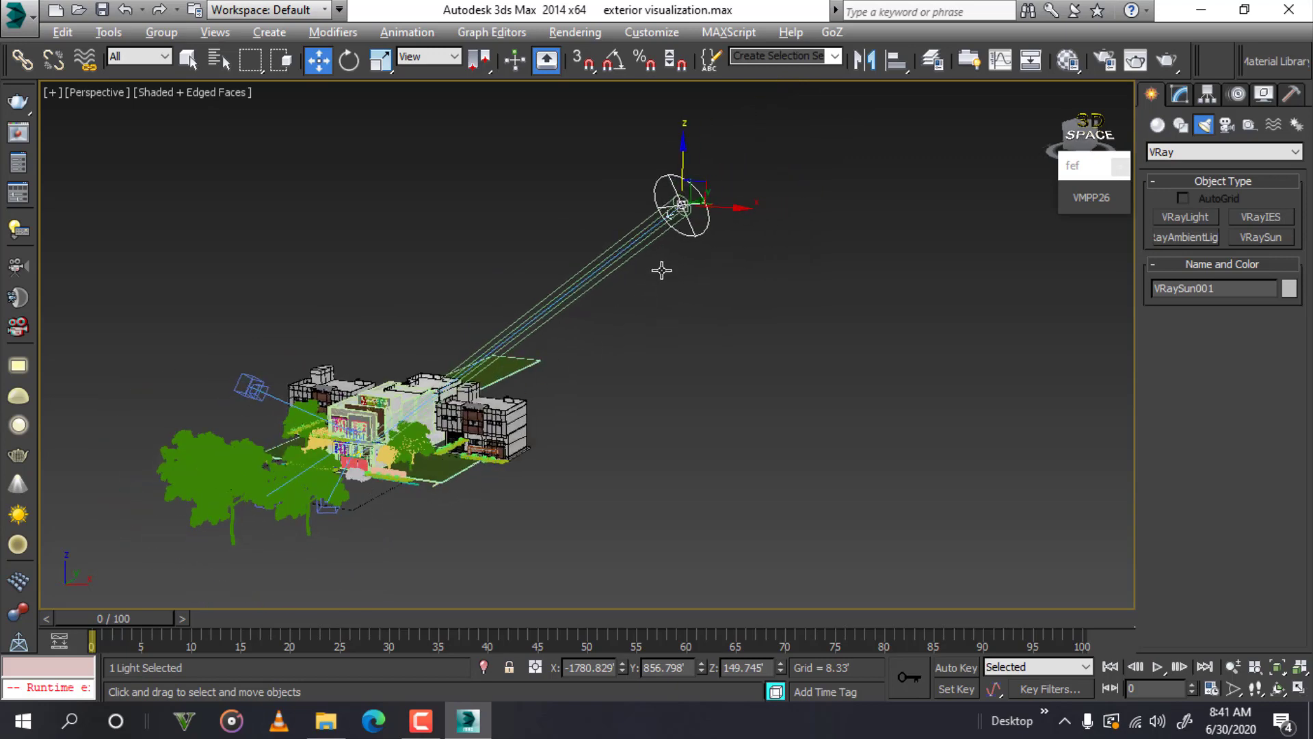
{"action": "left_click_drag", "start_coordinate": [681, 147], "coordinate": [680, 105]}
- Look through camera VRayCam002 and start a V-Ray render of the house front
{"action": "key", "text": "c"}
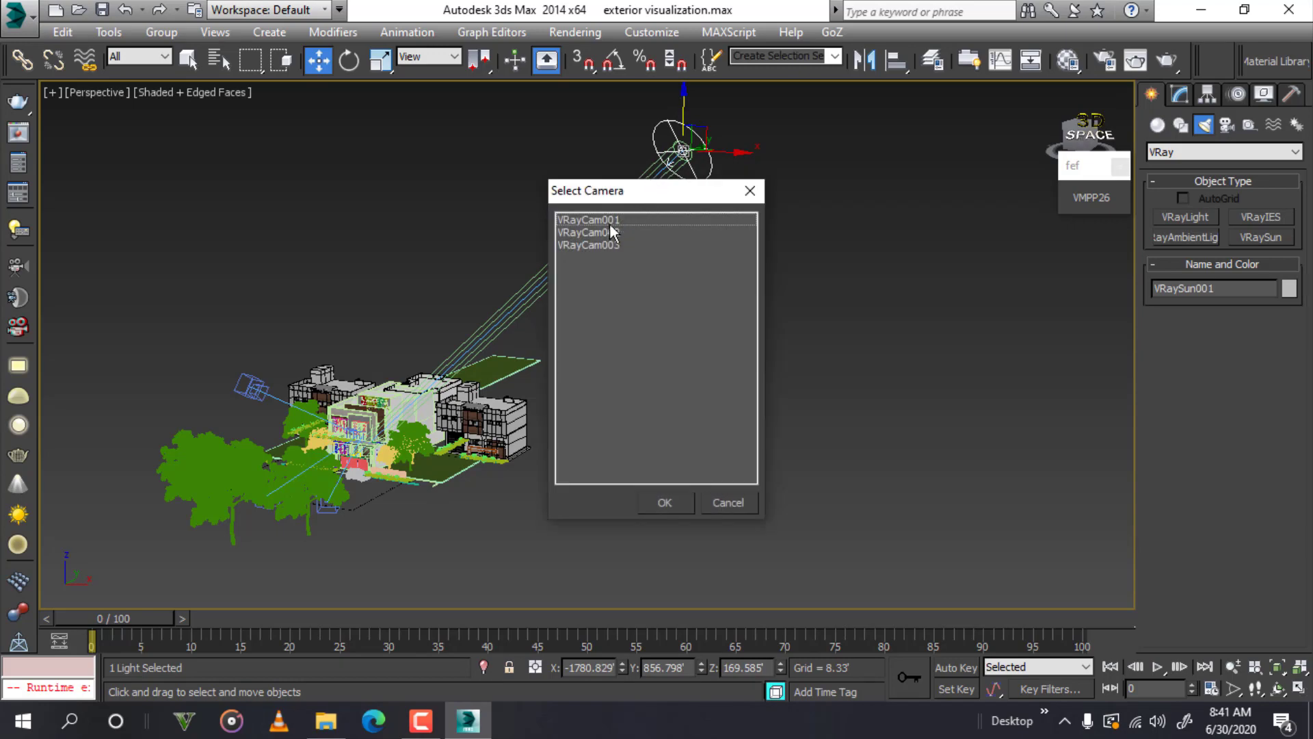
{"action": "left_click", "coordinate": [608, 224]}
{"action": "left_click", "coordinate": [658, 498]}
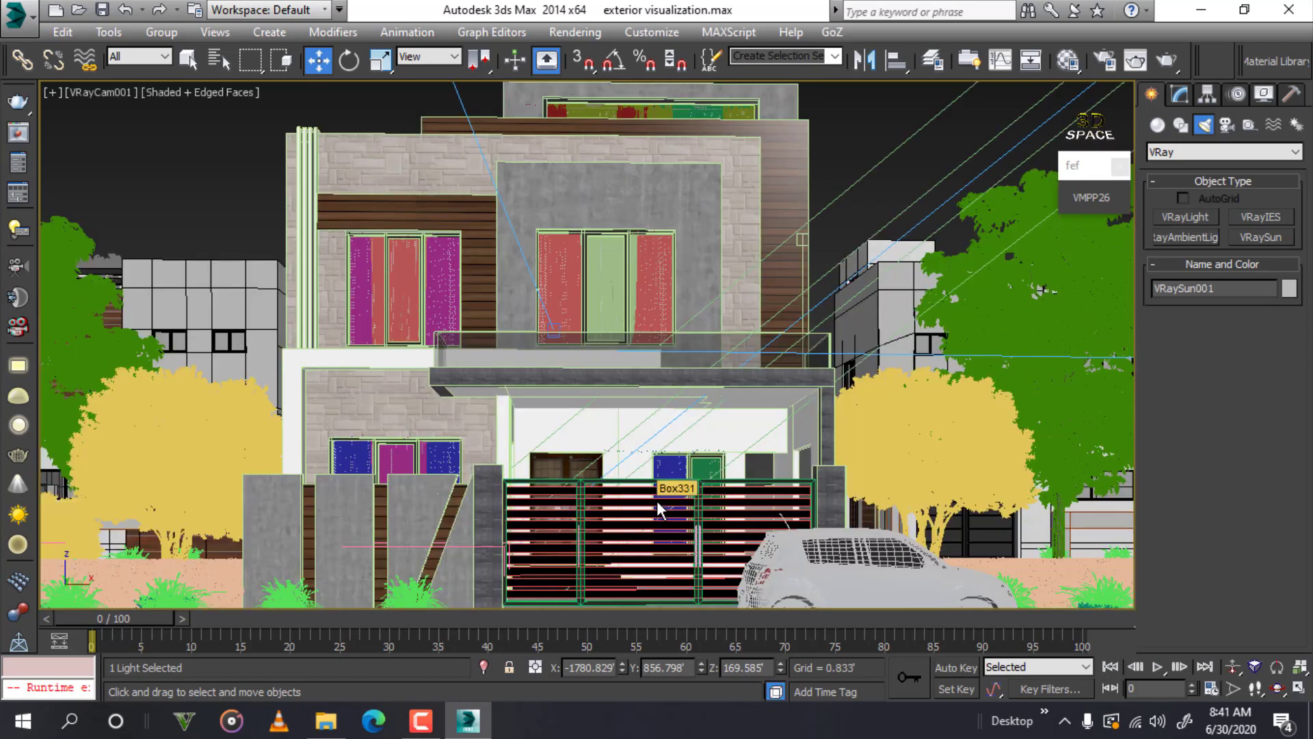
{"action": "key", "text": "shift+f"}
{"action": "key", "text": "c"}
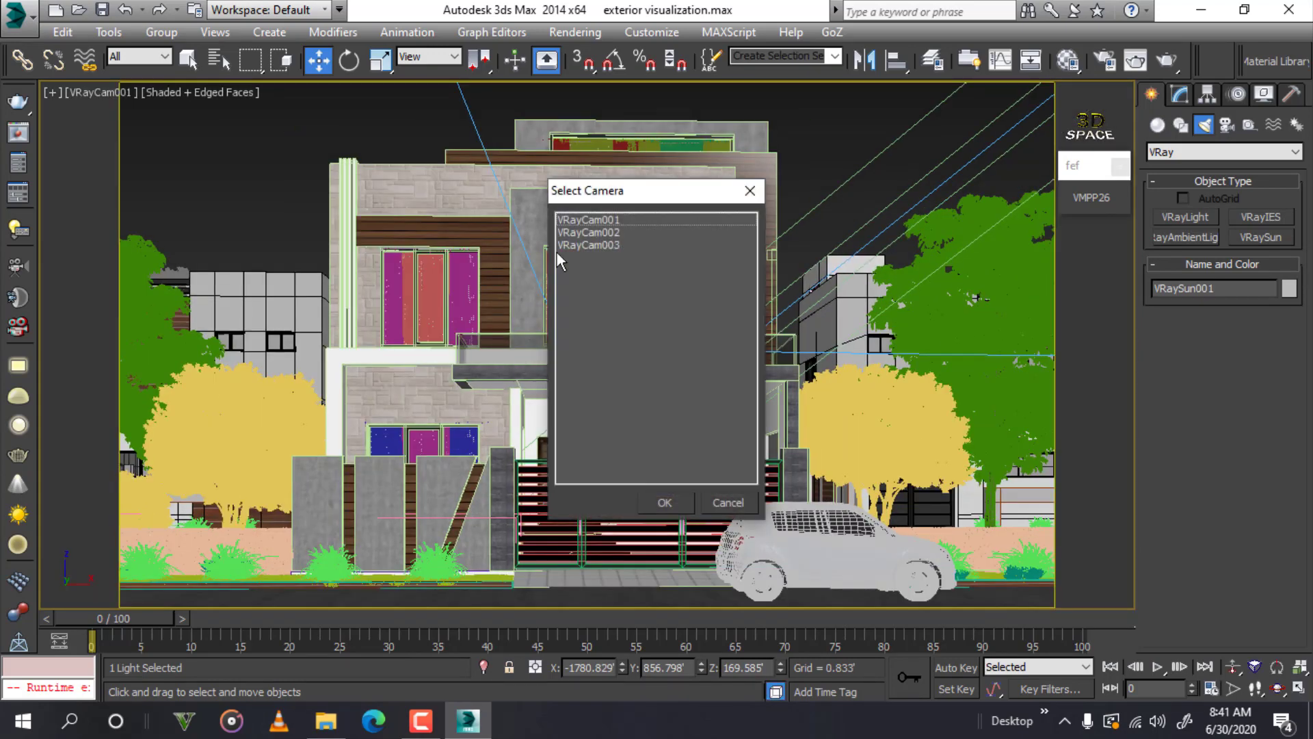
{"action": "left_click", "coordinate": [568, 233]}
{"action": "left_click", "coordinate": [652, 506]}
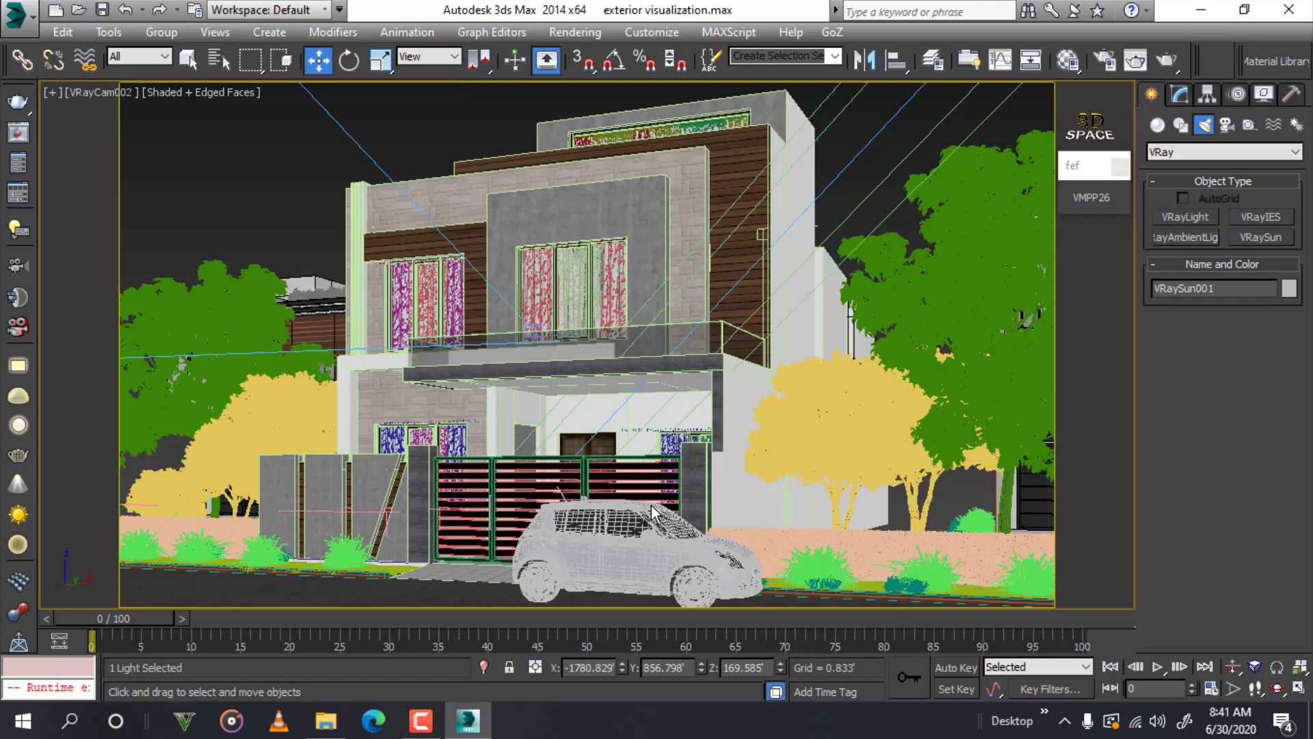
{"action": "key", "text": "shift+f"}
{"action": "key", "text": "shift+f"}
{"action": "key", "text": "shift+q"}
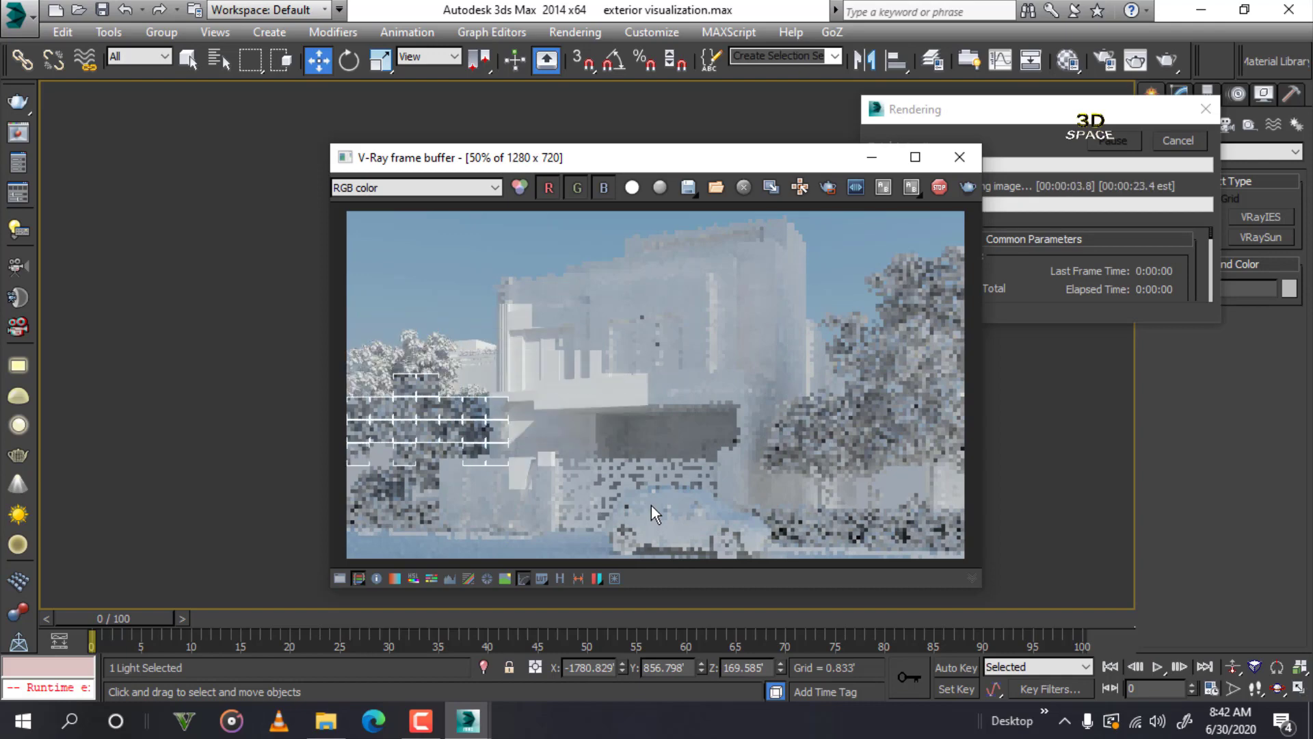
- Zoom around the frame buffer while the 1280 x 720 render completes
{"action": "scroll", "coordinate": [420, 346], "scroll_direction": "up", "scroll_amount": 2}
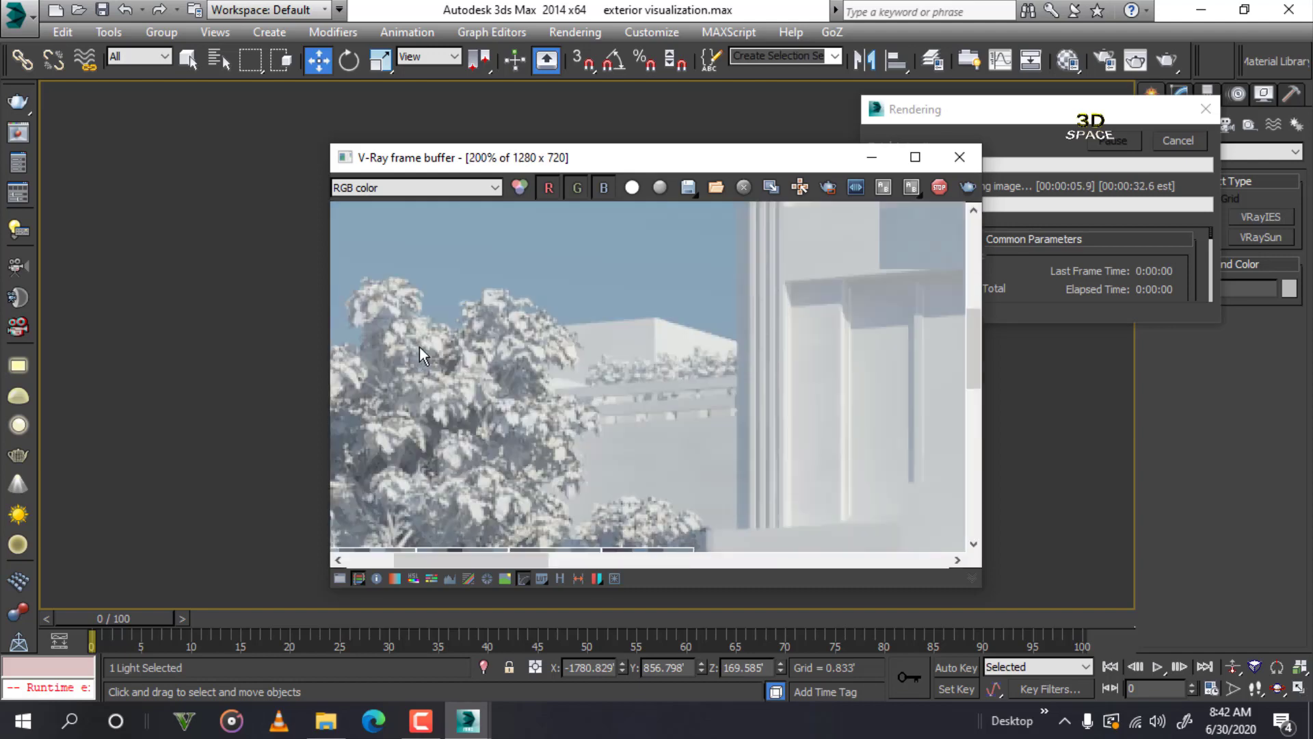
{"action": "scroll", "coordinate": [579, 424], "scroll_direction": "down", "scroll_amount": 1}
{"action": "scroll", "coordinate": [576, 423], "scroll_direction": "down", "scroll_amount": 1}
{"action": "scroll", "coordinate": [510, 412], "scroll_direction": "up", "scroll_amount": 1}
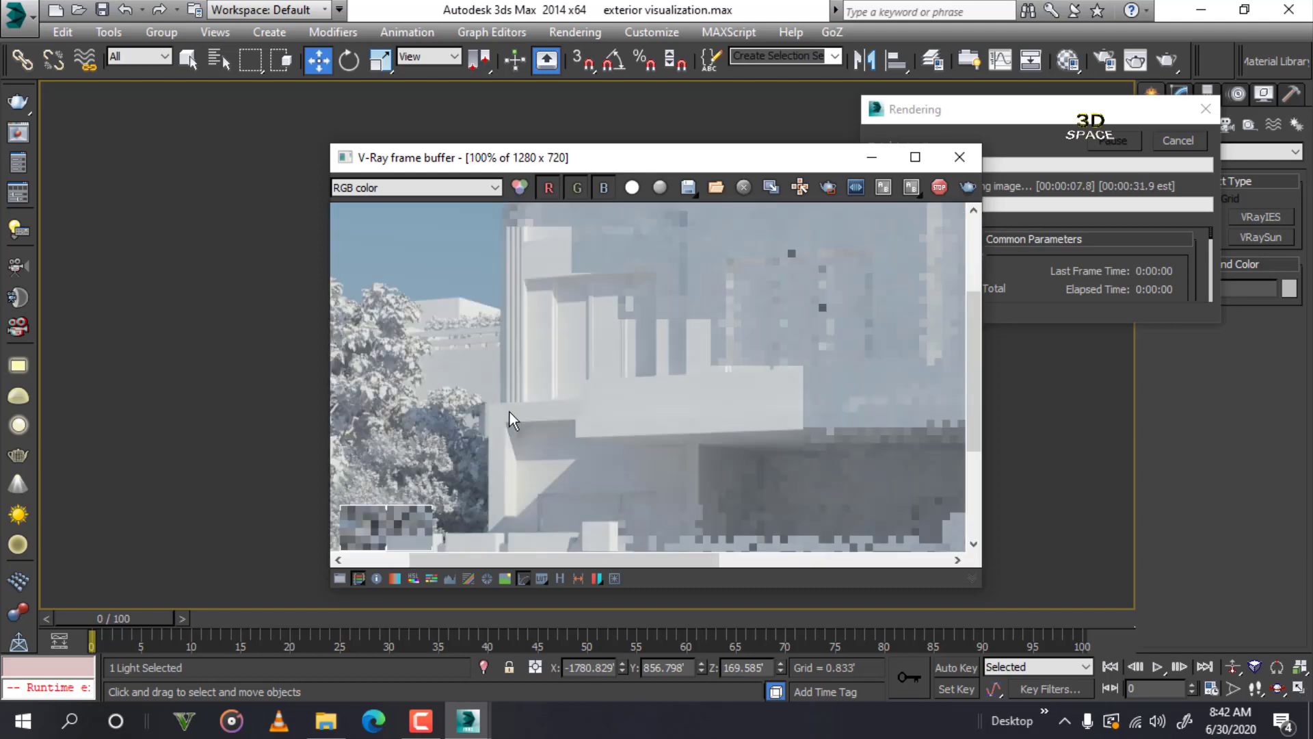
{"action": "scroll", "coordinate": [569, 471], "scroll_direction": "up", "scroll_amount": 1}
{"action": "scroll", "coordinate": [564, 470], "scroll_direction": "down", "scroll_amount": 2}
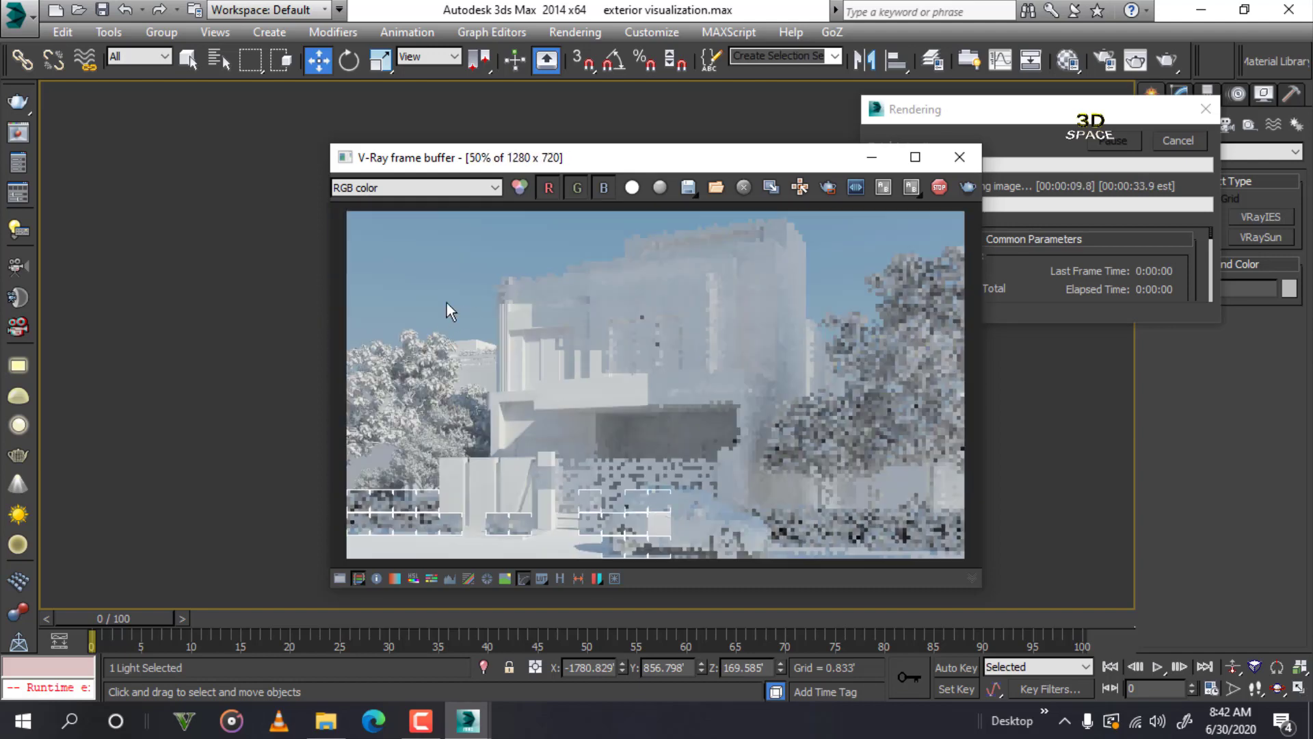
{"action": "scroll", "coordinate": [448, 270], "scroll_direction": "up", "scroll_amount": 2}
{"action": "scroll", "coordinate": [449, 264], "scroll_direction": "down", "scroll_amount": 1}
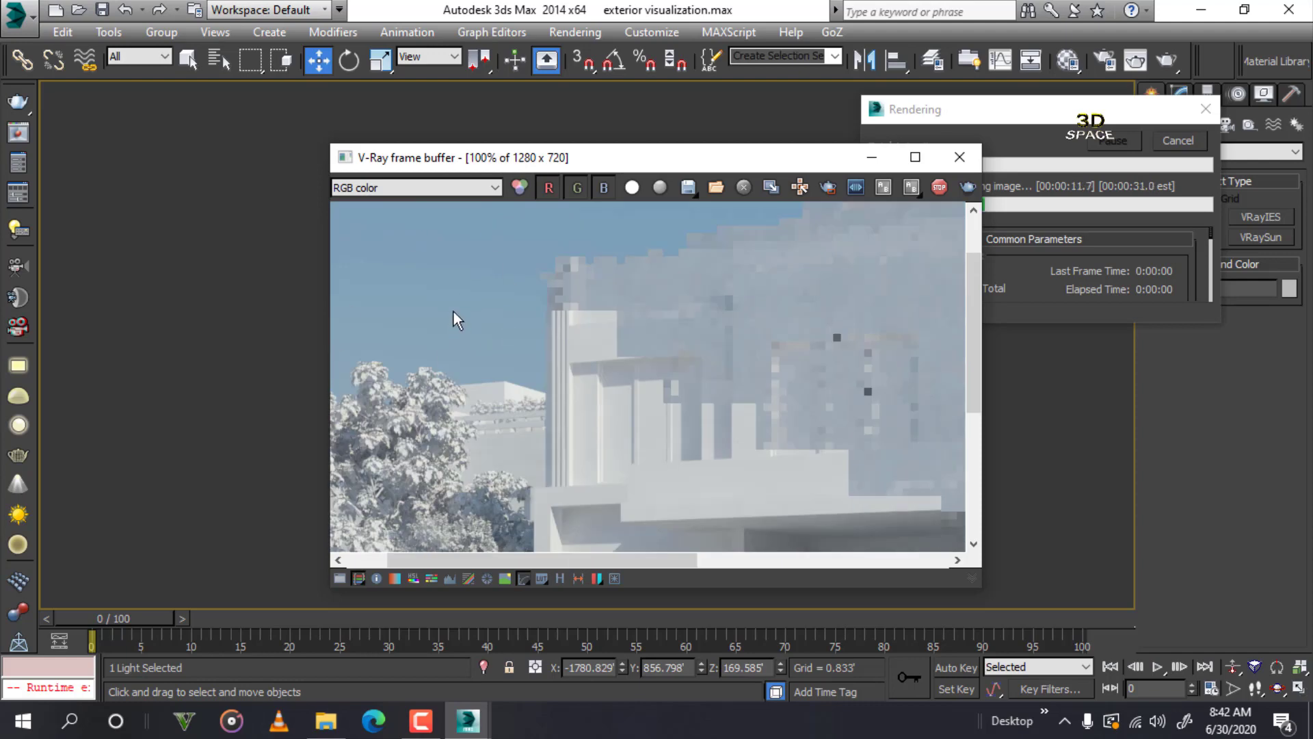
{"action": "scroll", "coordinate": [456, 356], "scroll_direction": "down", "scroll_amount": 1}
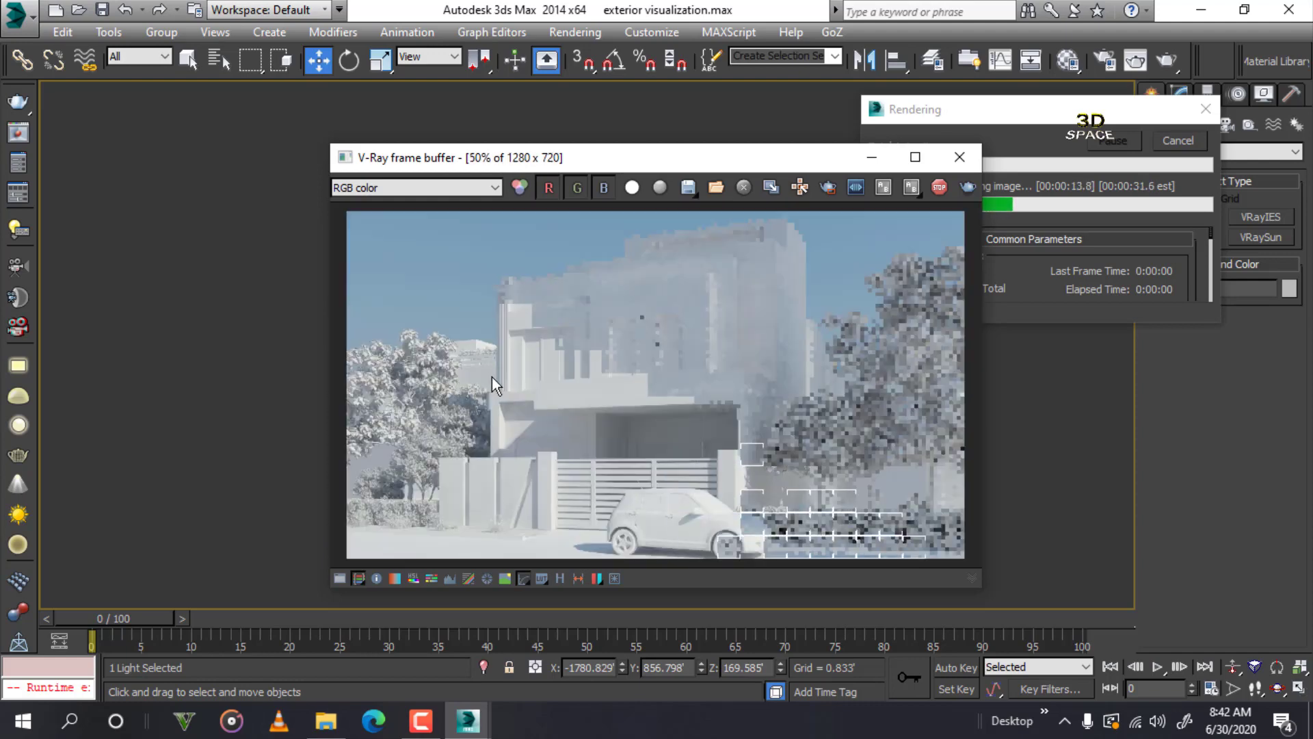
{"action": "scroll", "coordinate": [491, 377], "scroll_direction": "up", "scroll_amount": 1}
{"action": "scroll", "coordinate": [490, 375], "scroll_direction": "down", "scroll_amount": 1}
{"action": "scroll", "coordinate": [490, 375], "scroll_direction": "down", "scroll_amount": 1}
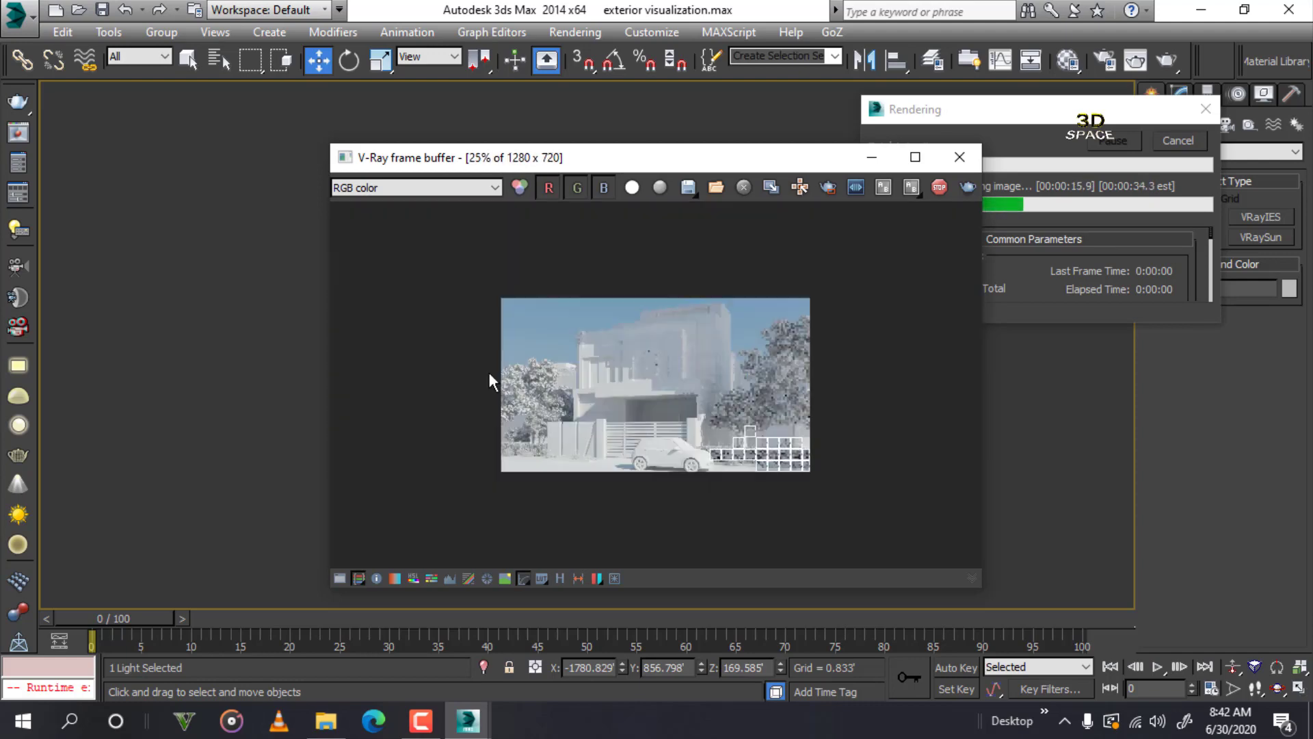
{"action": "scroll", "coordinate": [490, 381], "scroll_direction": "up", "scroll_amount": 1}
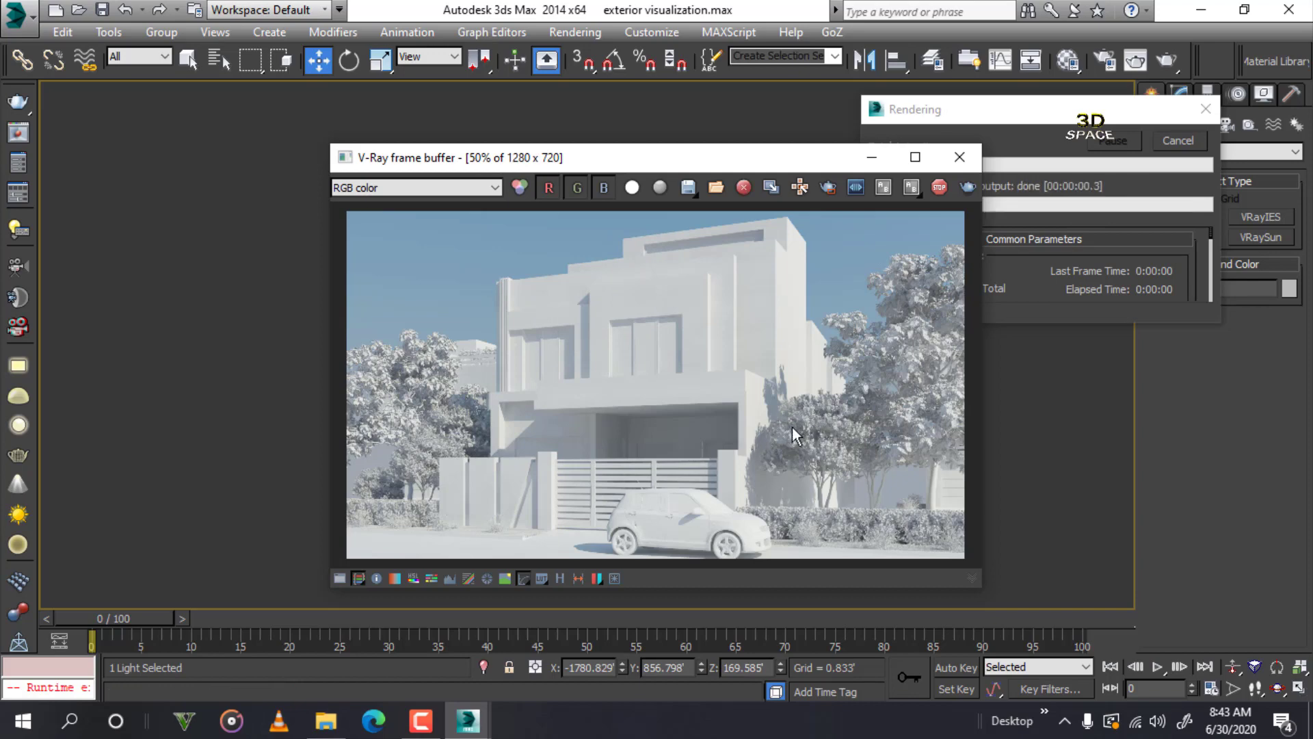
- Zoom over the finished render and move the frame buffer aside to uncover the viewport
{"action": "scroll", "coordinate": [769, 335], "scroll_direction": "up", "scroll_amount": 1}
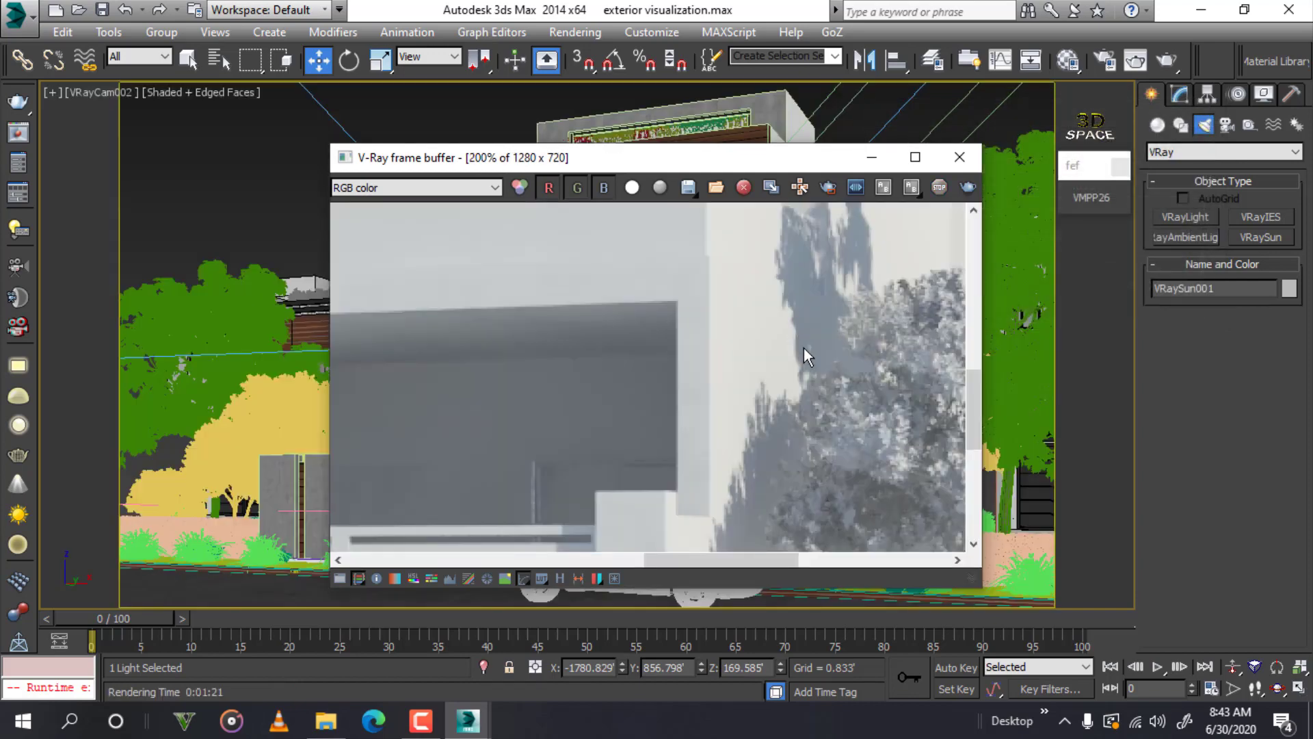
{"action": "scroll", "coordinate": [804, 358], "scroll_direction": "up", "scroll_amount": 3}
{"action": "scroll", "coordinate": [766, 433], "scroll_direction": "down", "scroll_amount": 3}
{"action": "scroll", "coordinate": [613, 469], "scroll_direction": "down", "scroll_amount": 2}
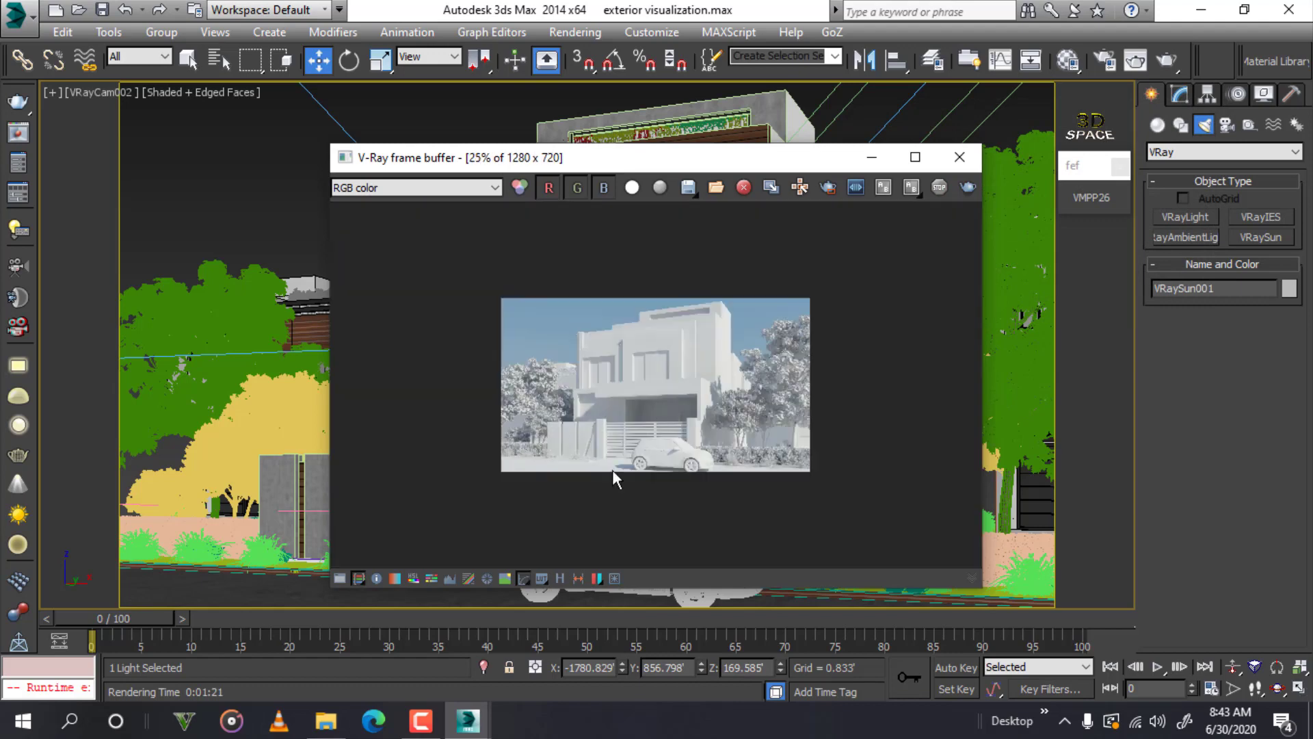
{"action": "scroll", "coordinate": [621, 511], "scroll_direction": "up", "scroll_amount": 3}
{"action": "scroll", "coordinate": [605, 507], "scroll_direction": "down", "scroll_amount": 2}
{"action": "scroll", "coordinate": [599, 552], "scroll_direction": "up", "scroll_amount": 3}
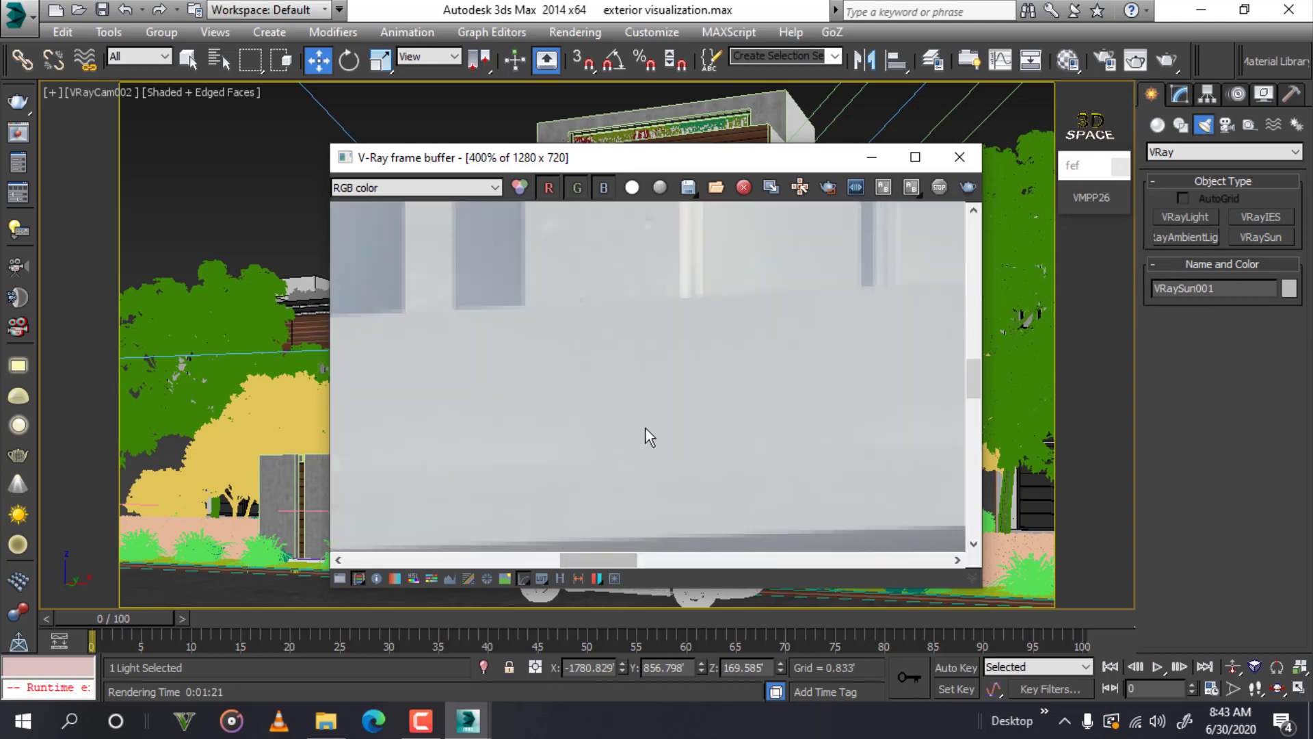
{"action": "scroll", "coordinate": [753, 438], "scroll_direction": "down", "scroll_amount": 1}
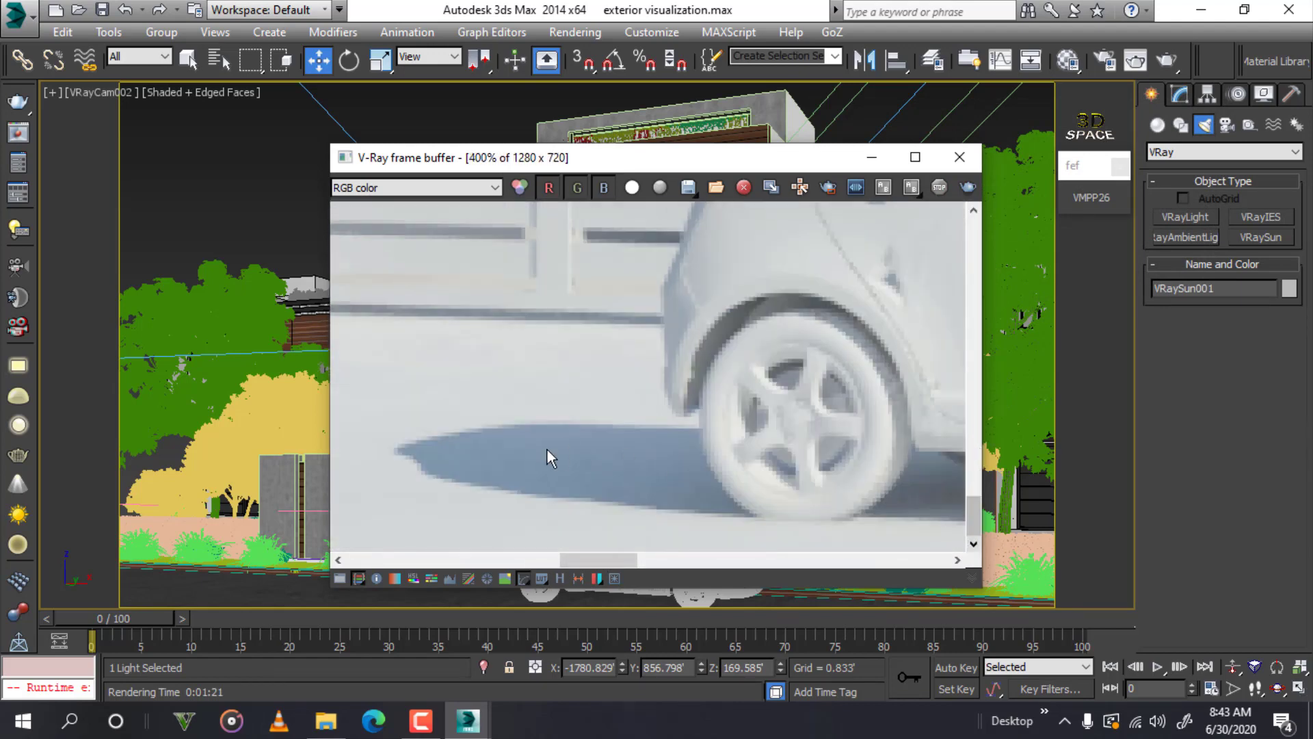
{"action": "scroll", "coordinate": [547, 449], "scroll_direction": "down", "scroll_amount": 1}
{"action": "scroll", "coordinate": [523, 448], "scroll_direction": "down", "scroll_amount": 1}
{"action": "left_click_drag", "start_coordinate": [719, 159], "coordinate": [532, 203]}
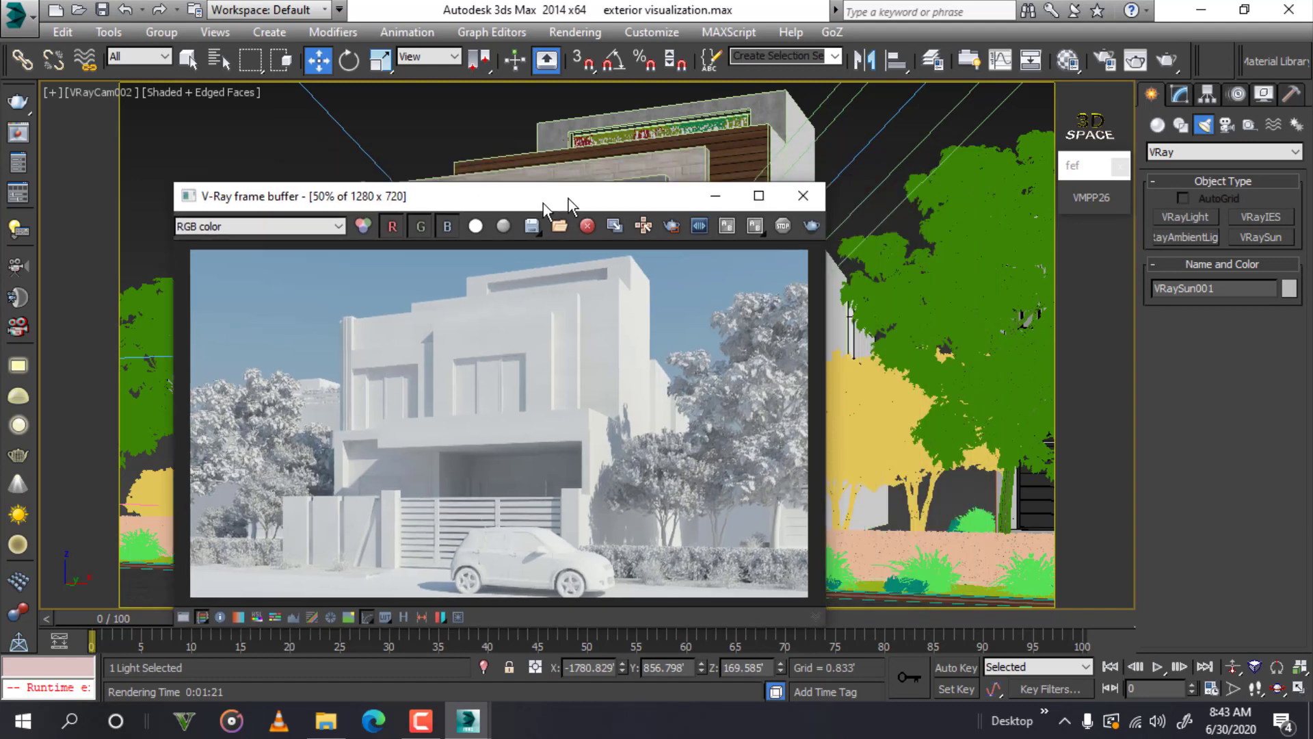
{"action": "middle_click_drag", "start_coordinate": [481, 129], "coordinate": [547, 156]}
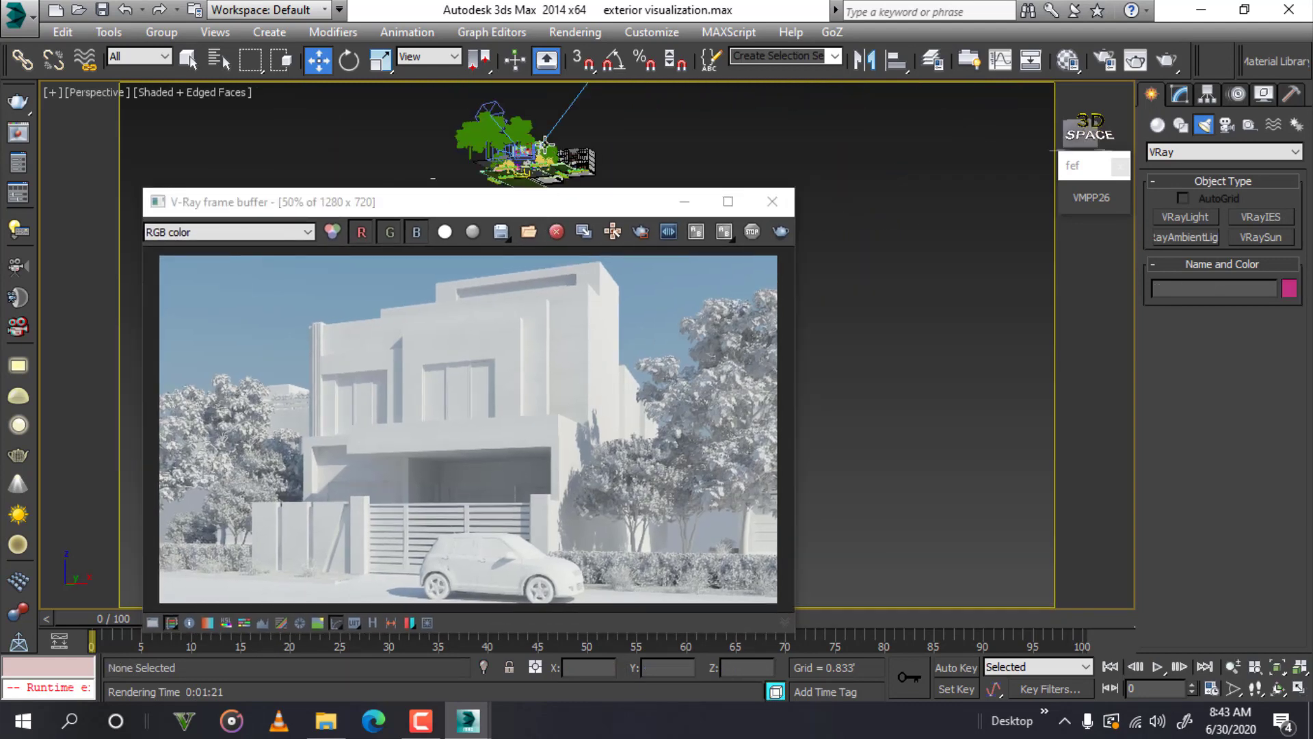
{"action": "scroll", "coordinate": [500, 244], "scroll_direction": "up", "scroll_amount": 3}
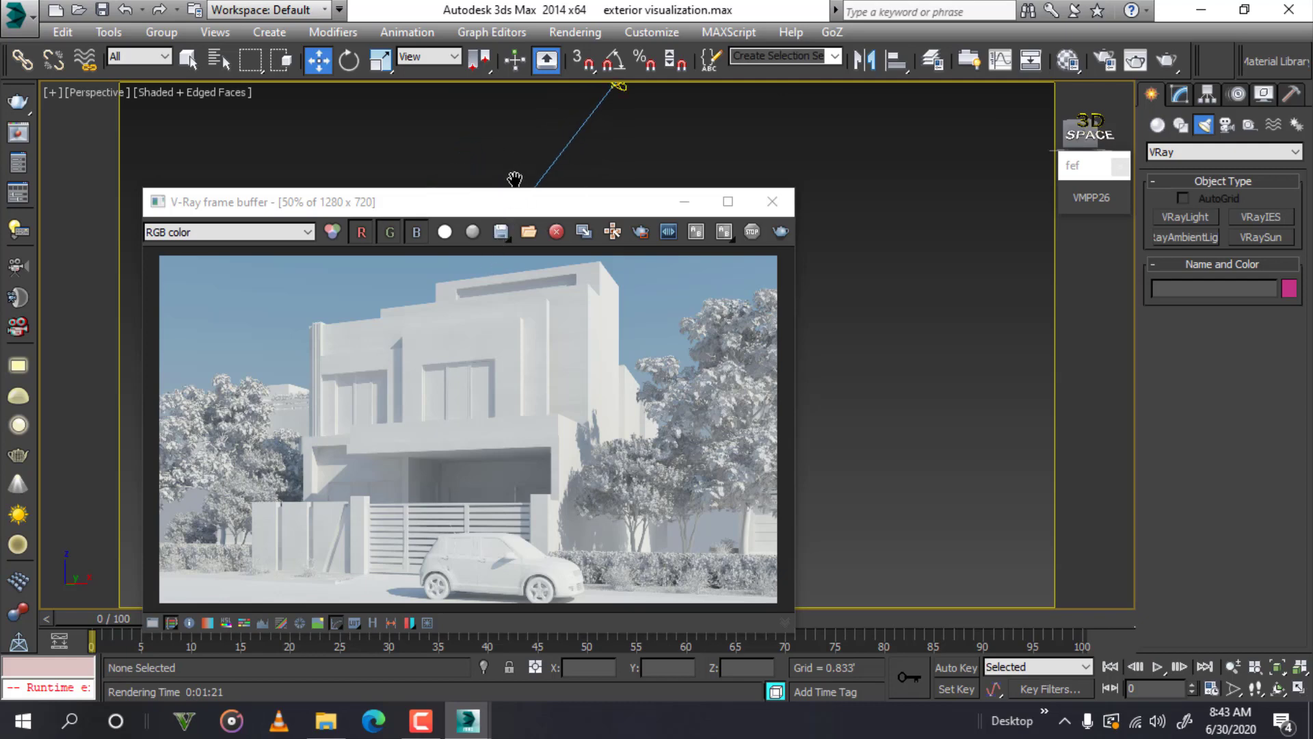
{"action": "scroll", "coordinate": [541, 144], "scroll_direction": "down", "scroll_amount": 2}
- Select the VRaySun and set the viewport to VRayCam003, then back to VRayCam002
{"action": "left_click", "coordinate": [602, 95]}
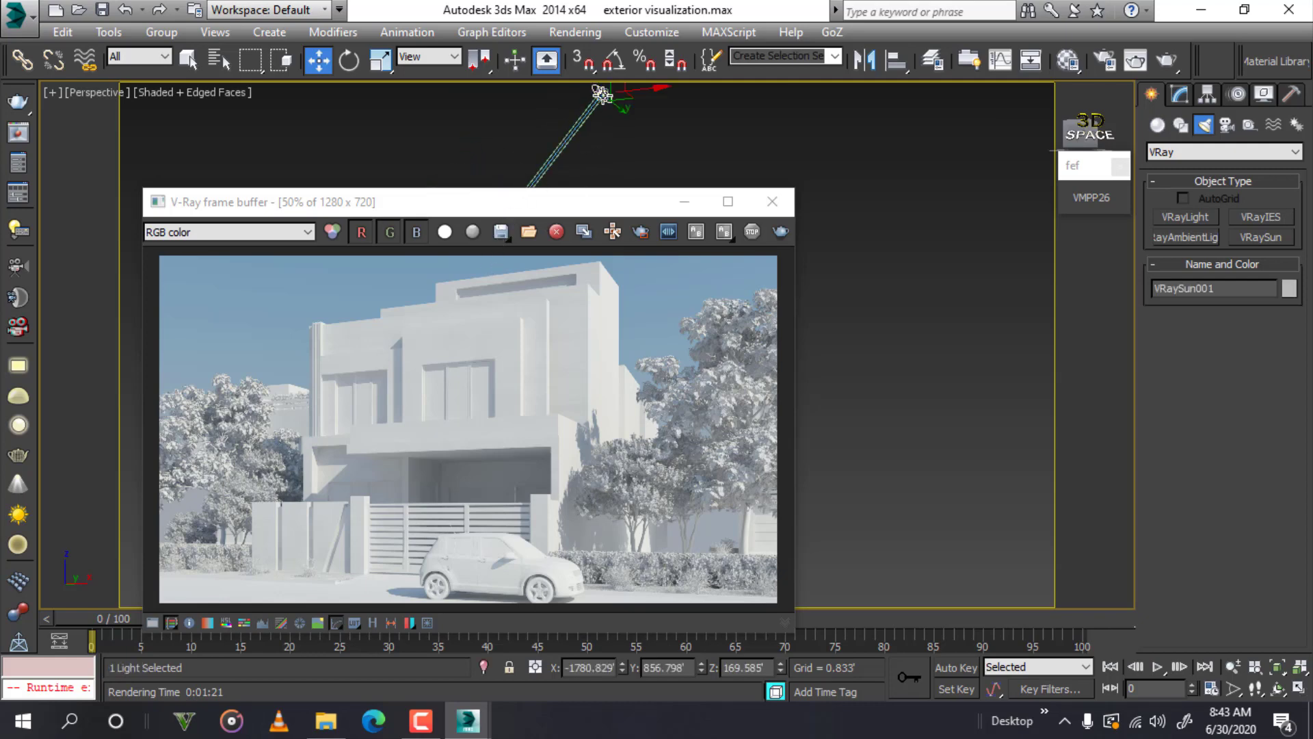
{"action": "key", "text": "c"}
{"action": "left_click", "coordinate": [586, 247]}
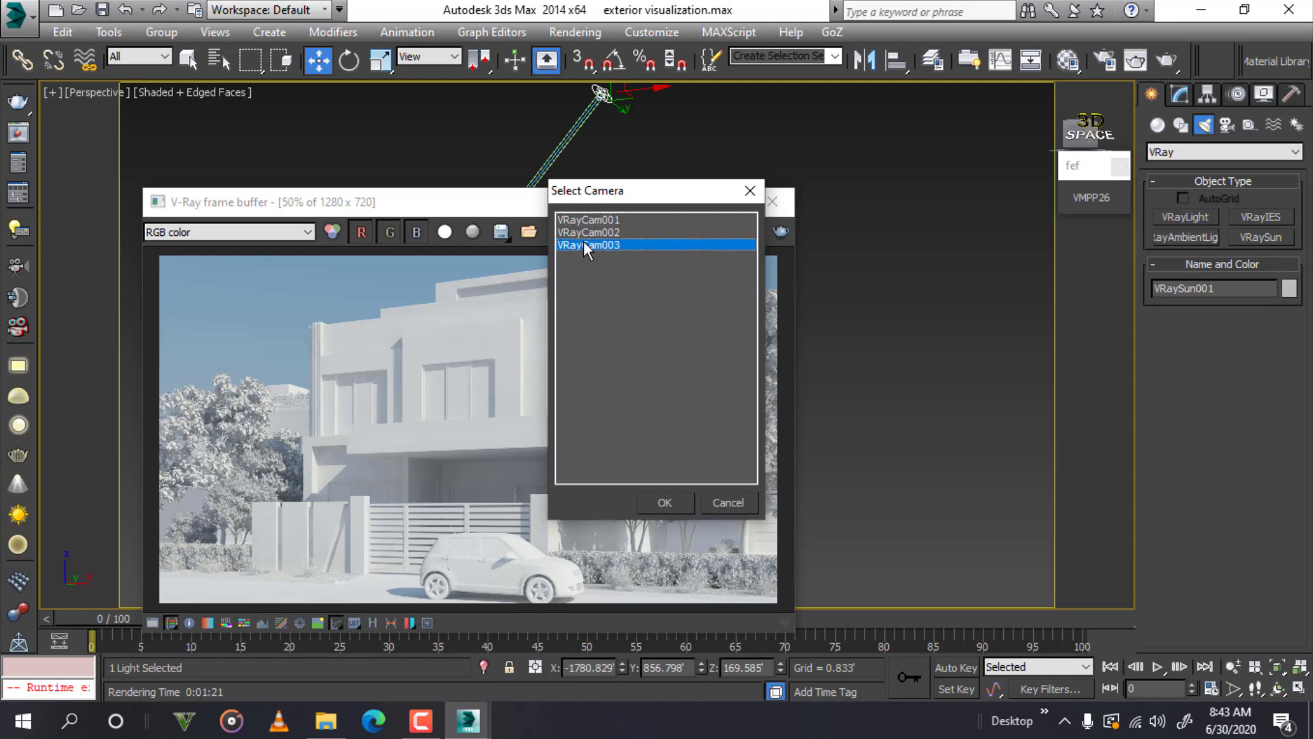
{"action": "left_click", "coordinate": [665, 503]}
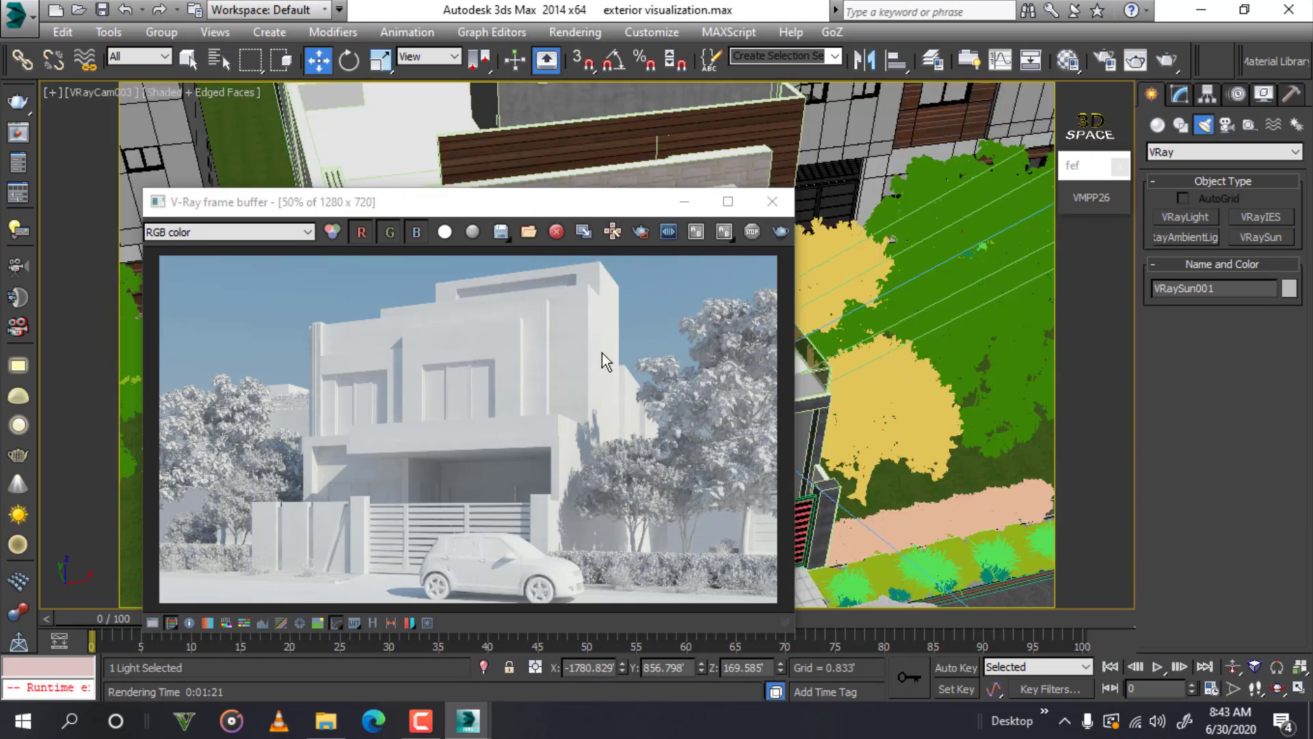
{"action": "key", "text": "c"}
{"action": "left_click", "coordinate": [609, 235]}
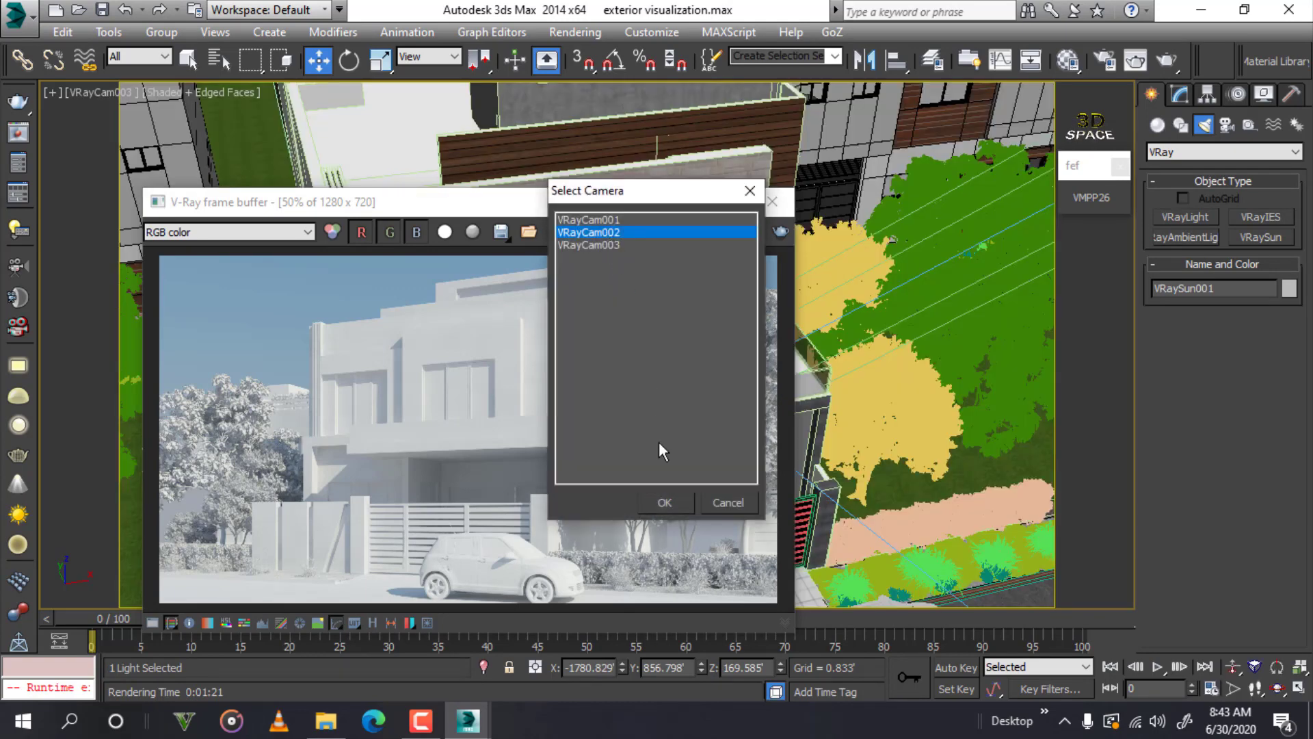
{"action": "left_click", "coordinate": [662, 505]}
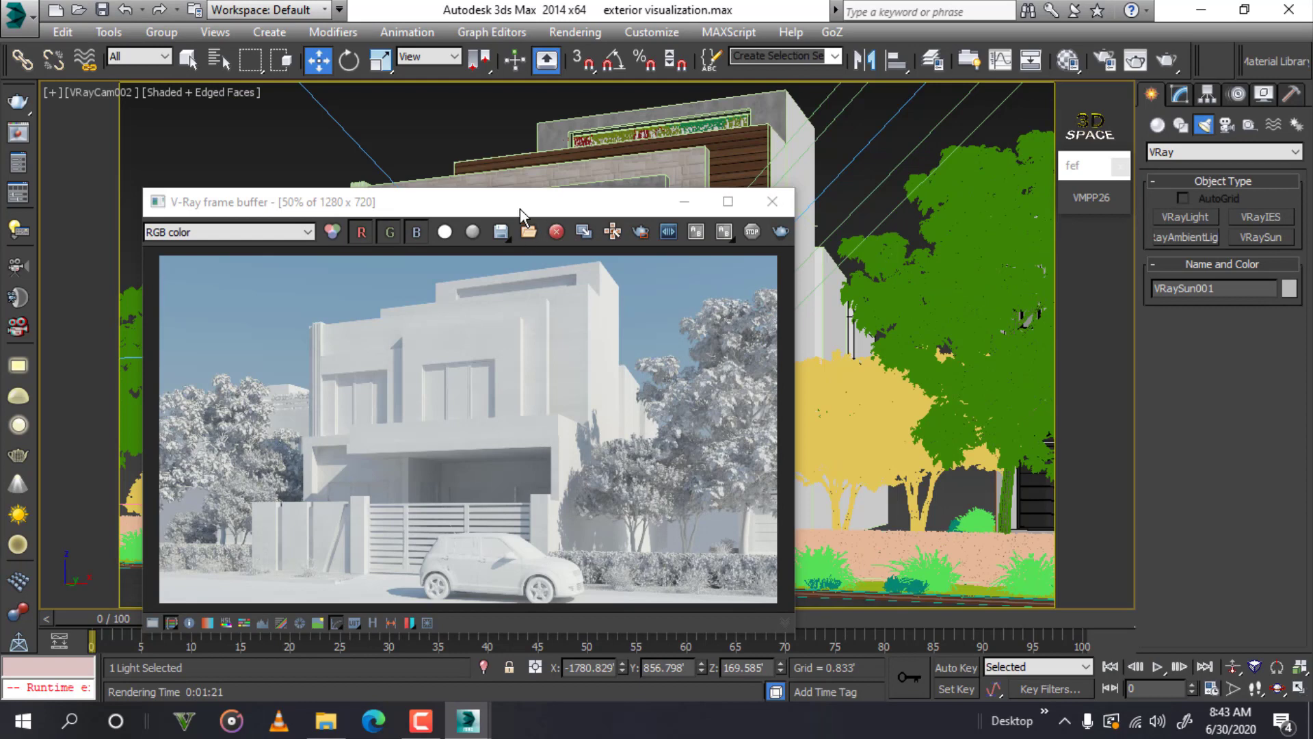
- Enter a size multiplier of 6.0 for VRaySun001 in the Modify panel
{"action": "left_click_drag", "start_coordinate": [520, 214], "coordinate": [581, 183]}
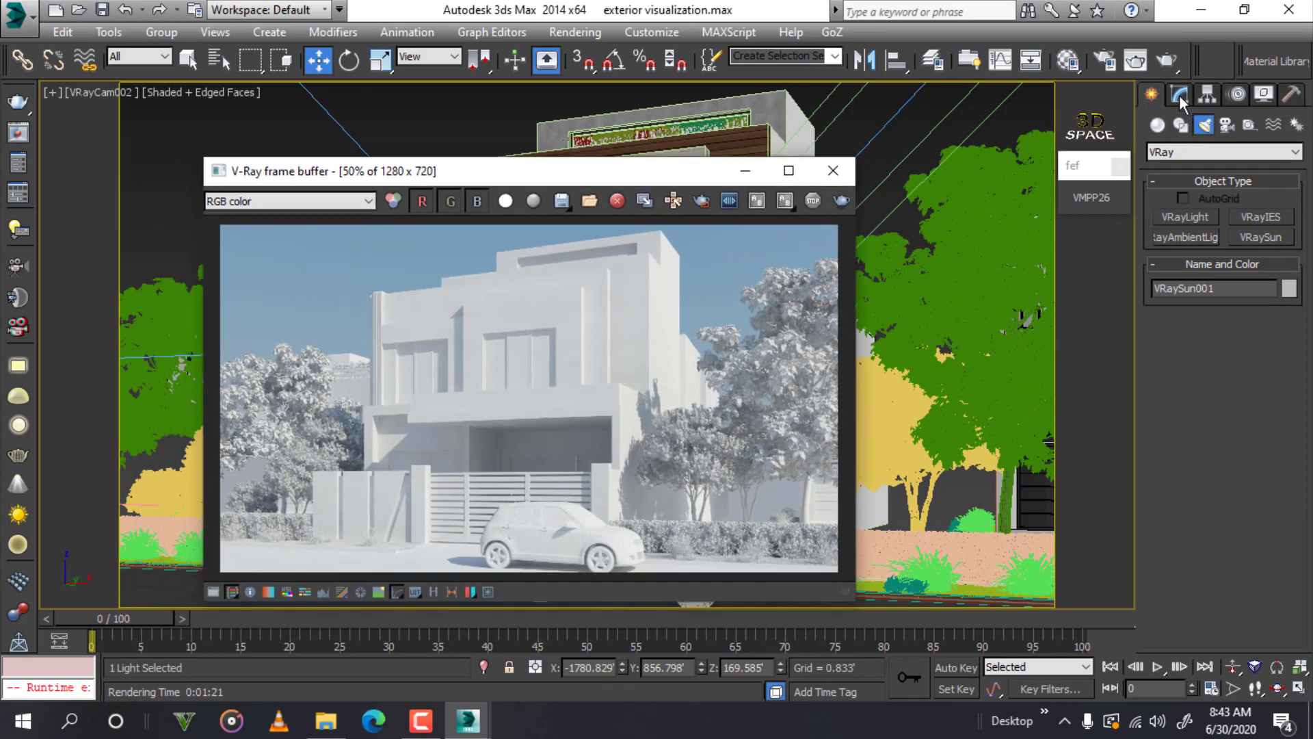
{"action": "left_click", "coordinate": [1180, 95]}
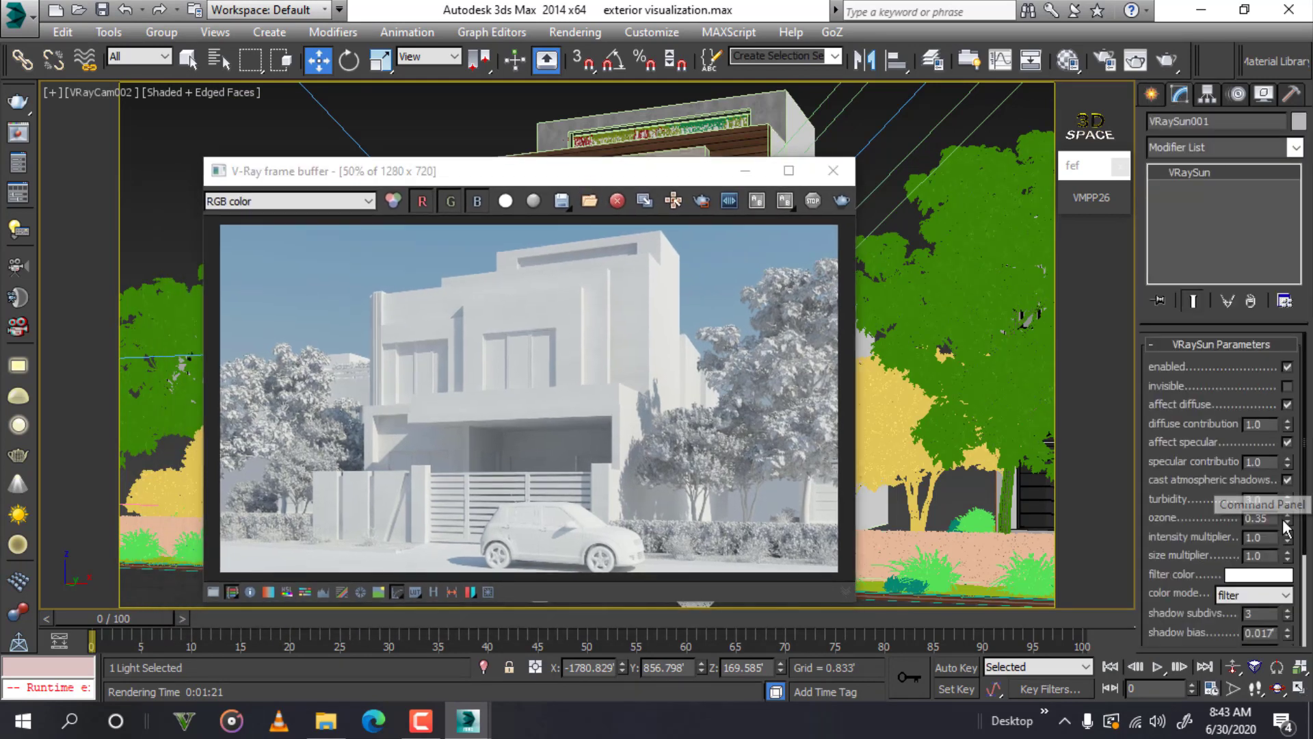
{"action": "left_click_drag", "start_coordinate": [1271, 555], "coordinate": [1232, 556]}
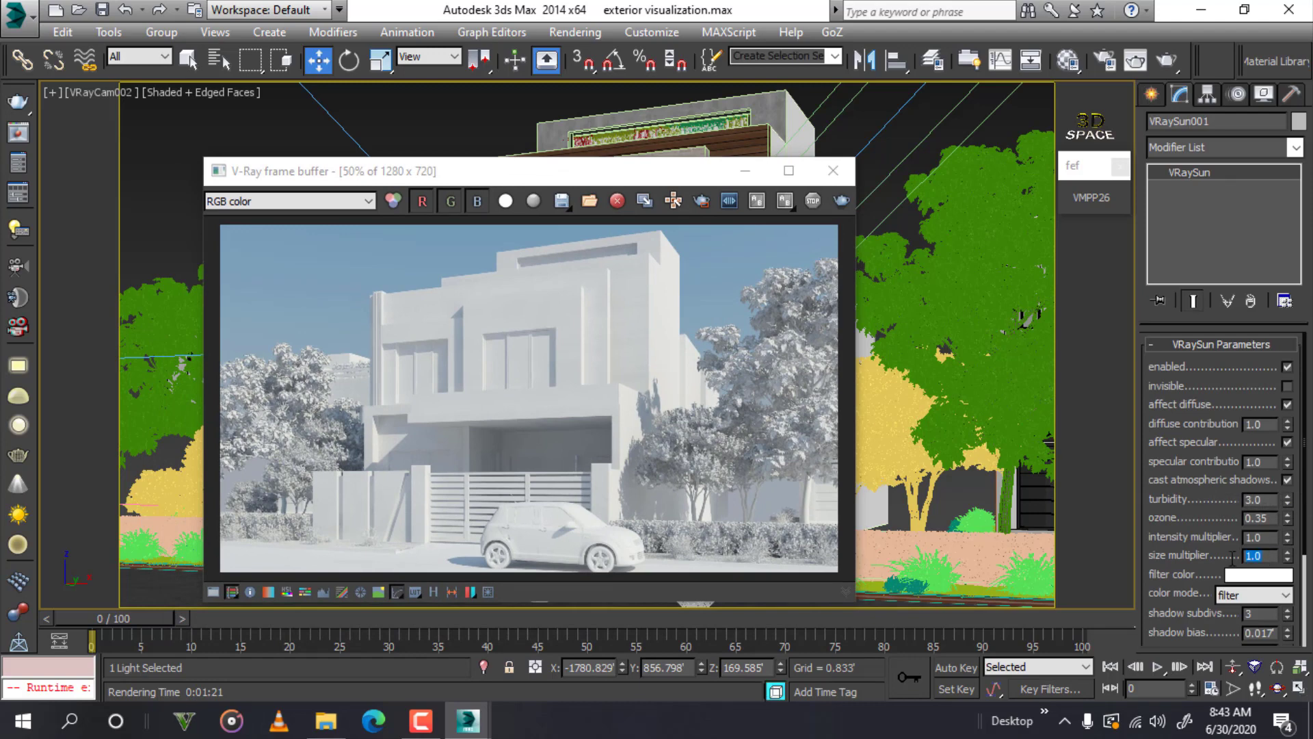
{"action": "type", "text": "6"}
{"action": "key", "text": "Return"}
{"action": "left_click_drag", "start_coordinate": [667, 170], "coordinate": [691, 100]}
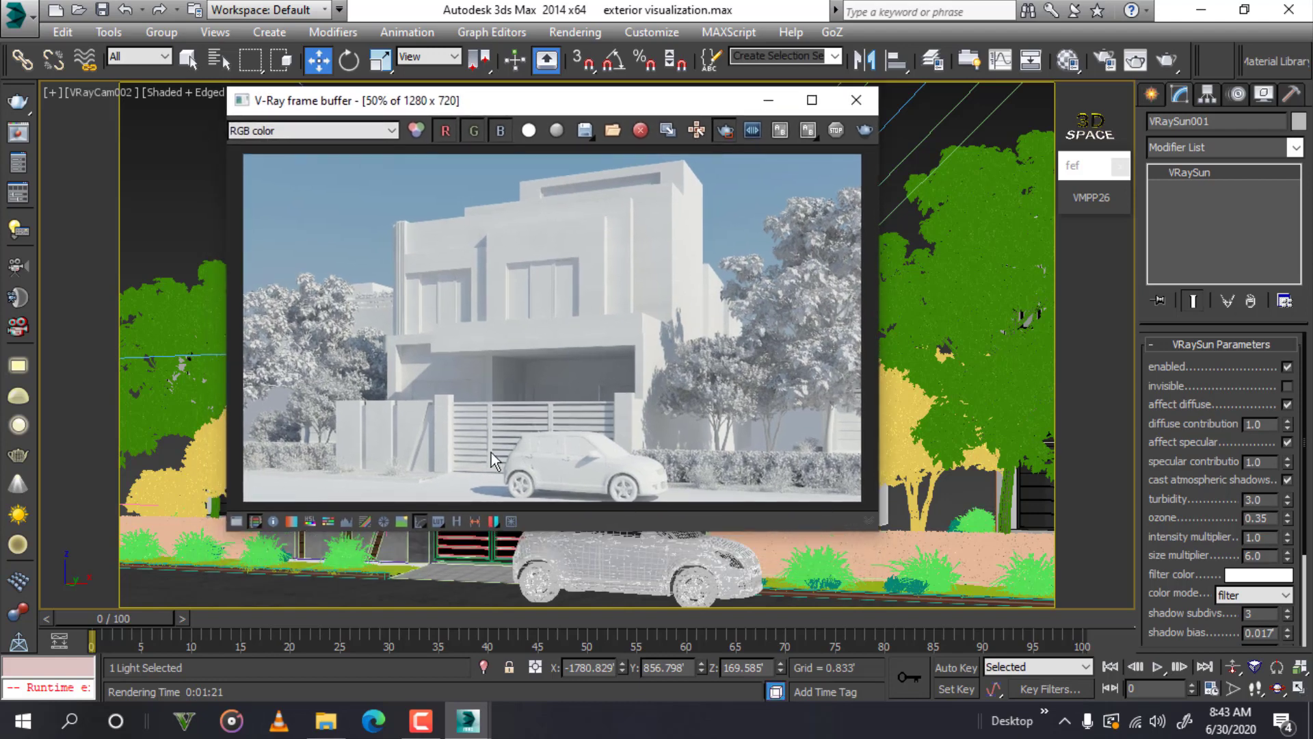
{"action": "scroll", "coordinate": [491, 453], "scroll_direction": "up", "scroll_amount": 2}
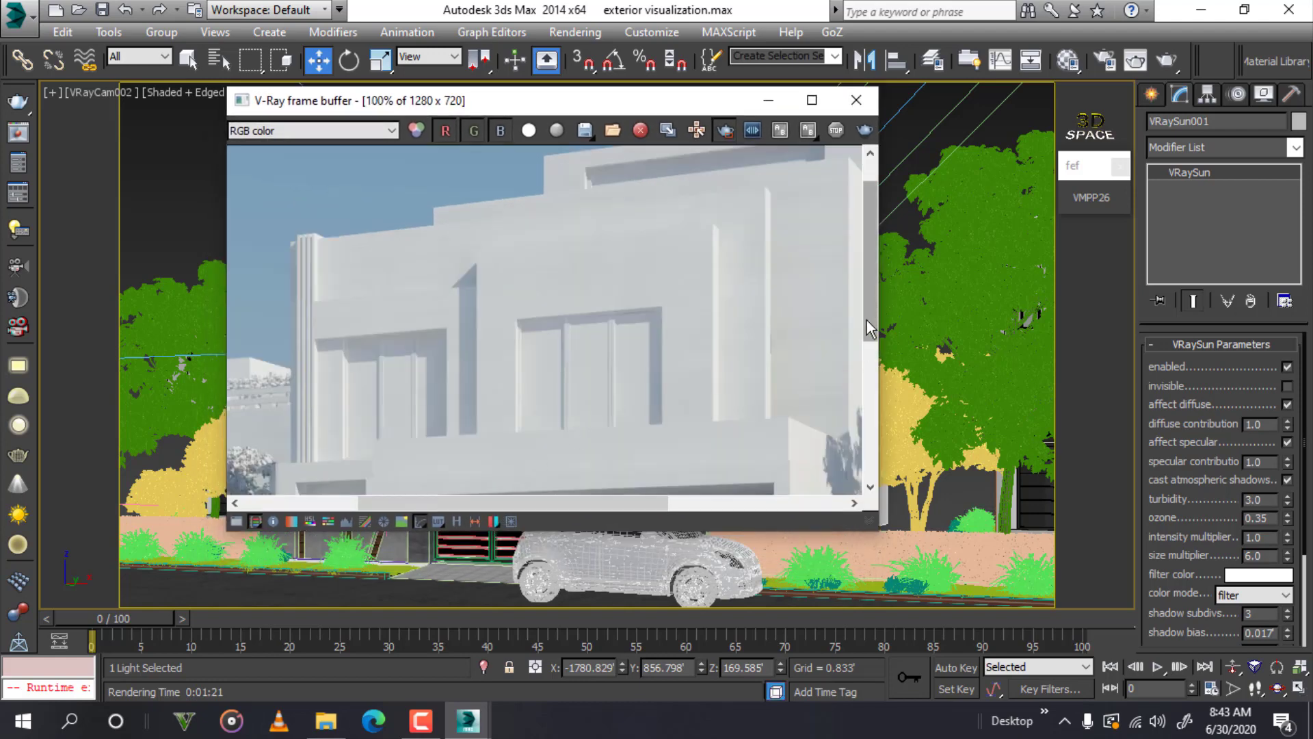
- Mark a render region around the car and re-render it with the 6.0 sun size
{"action": "left_click_drag", "start_coordinate": [869, 320], "coordinate": [717, 472]}
{"action": "scroll", "coordinate": [717, 472], "scroll_direction": "up", "scroll_amount": 2}
{"action": "scroll", "coordinate": [575, 454], "scroll_direction": "down", "scroll_amount": 1}
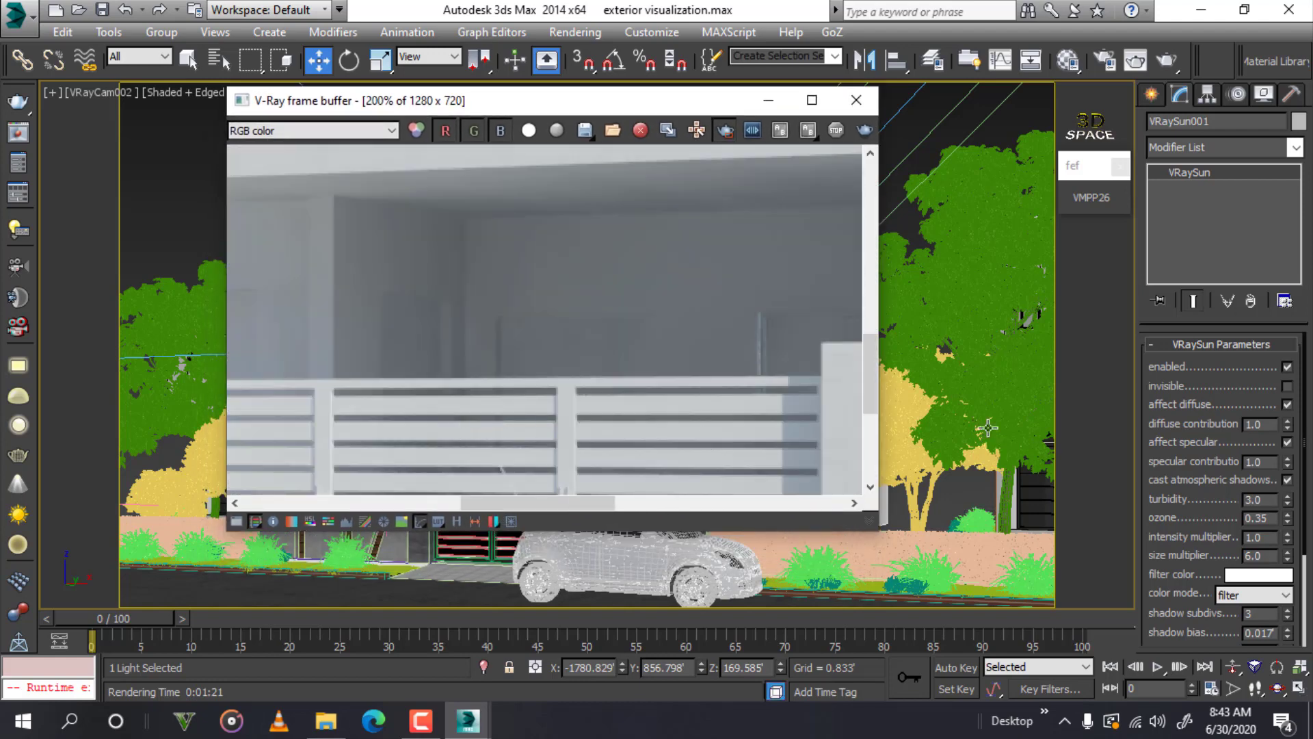
{"action": "left_click_drag", "start_coordinate": [871, 376], "coordinate": [872, 441]}
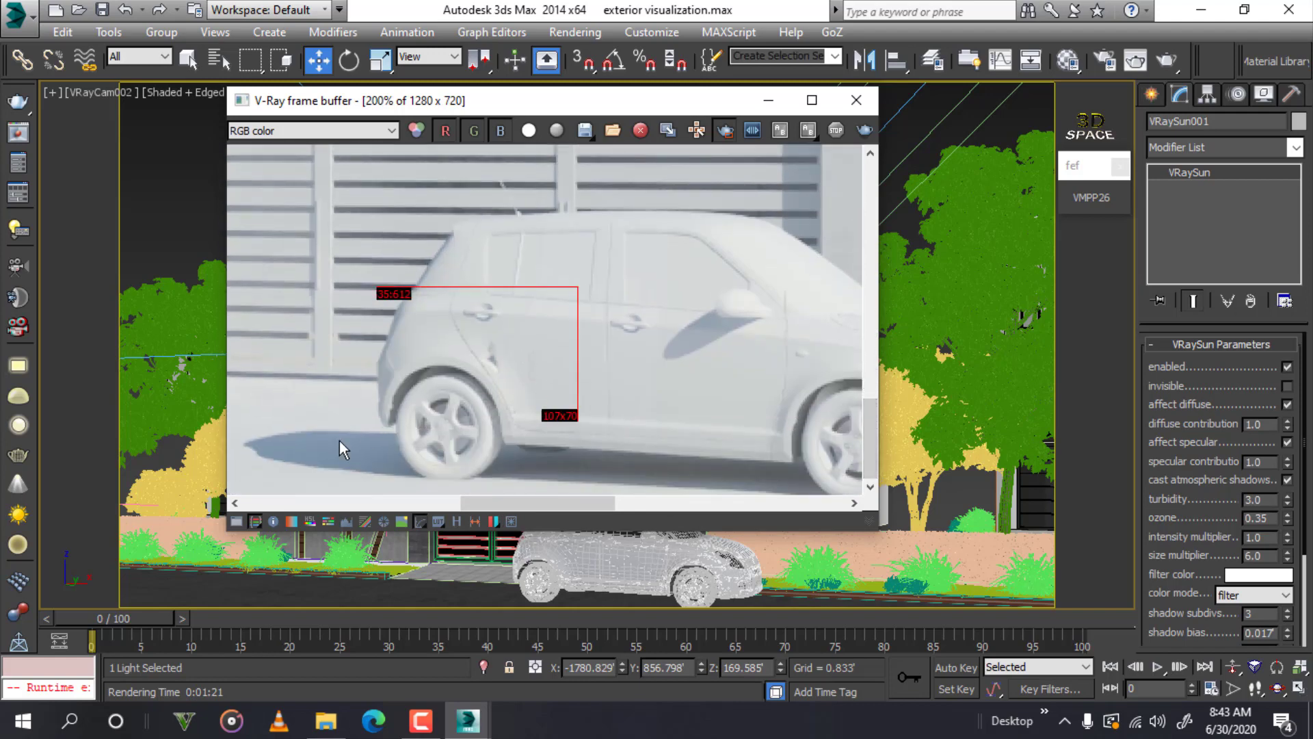
{"action": "left_click_drag", "start_coordinate": [377, 420], "coordinate": [219, 517]}
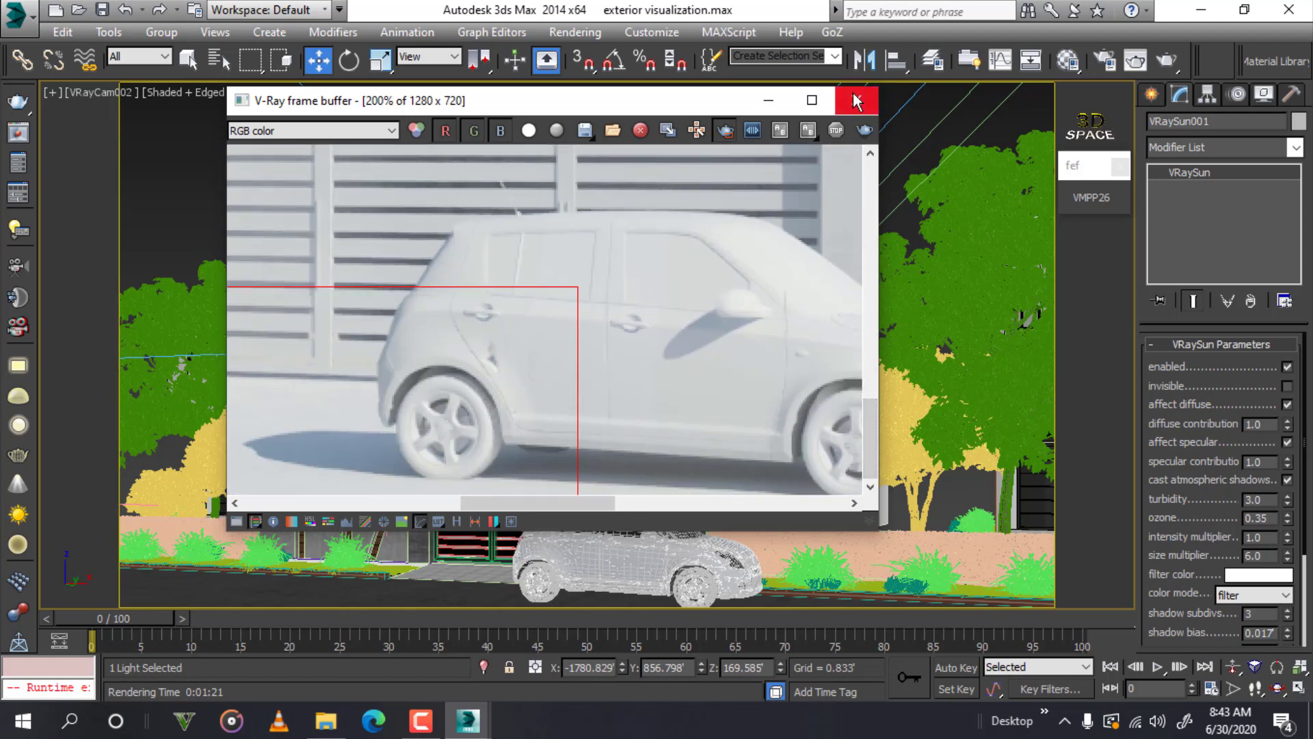
{"action": "left_click", "coordinate": [866, 130]}
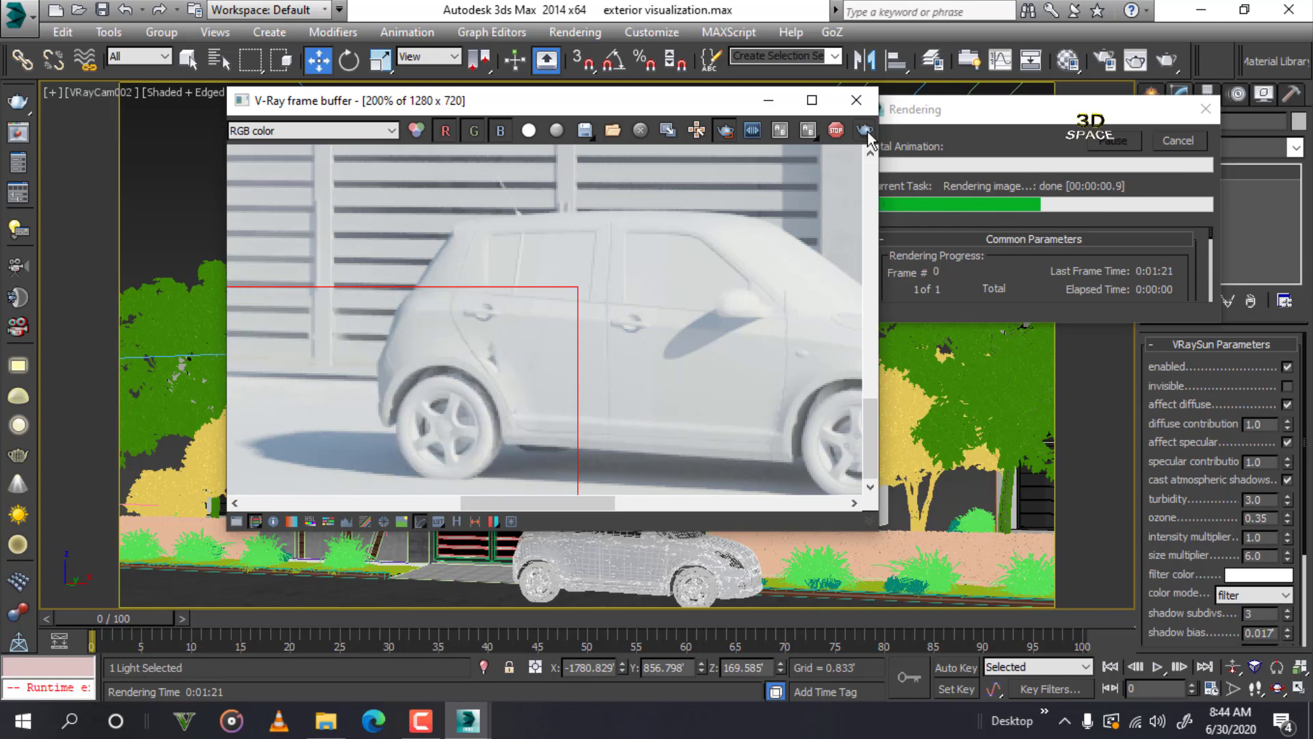
- Zoom in the frame buffer to inspect the car region's shadows
{"action": "scroll", "coordinate": [257, 457], "scroll_direction": "up", "scroll_amount": 2}
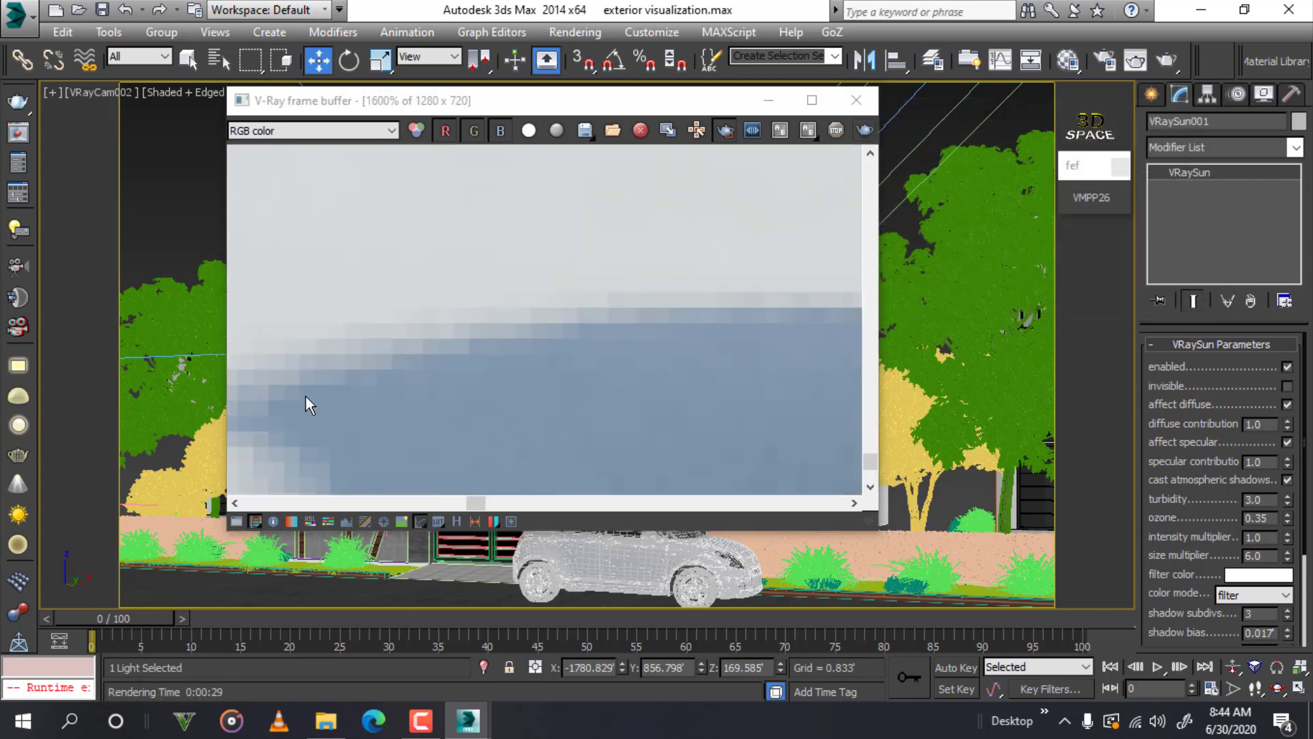
{"action": "scroll", "coordinate": [305, 399], "scroll_direction": "down", "scroll_amount": 1}
{"action": "scroll", "coordinate": [329, 398], "scroll_direction": "up", "scroll_amount": 1}
{"action": "scroll", "coordinate": [350, 395], "scroll_direction": "down", "scroll_amount": 2}
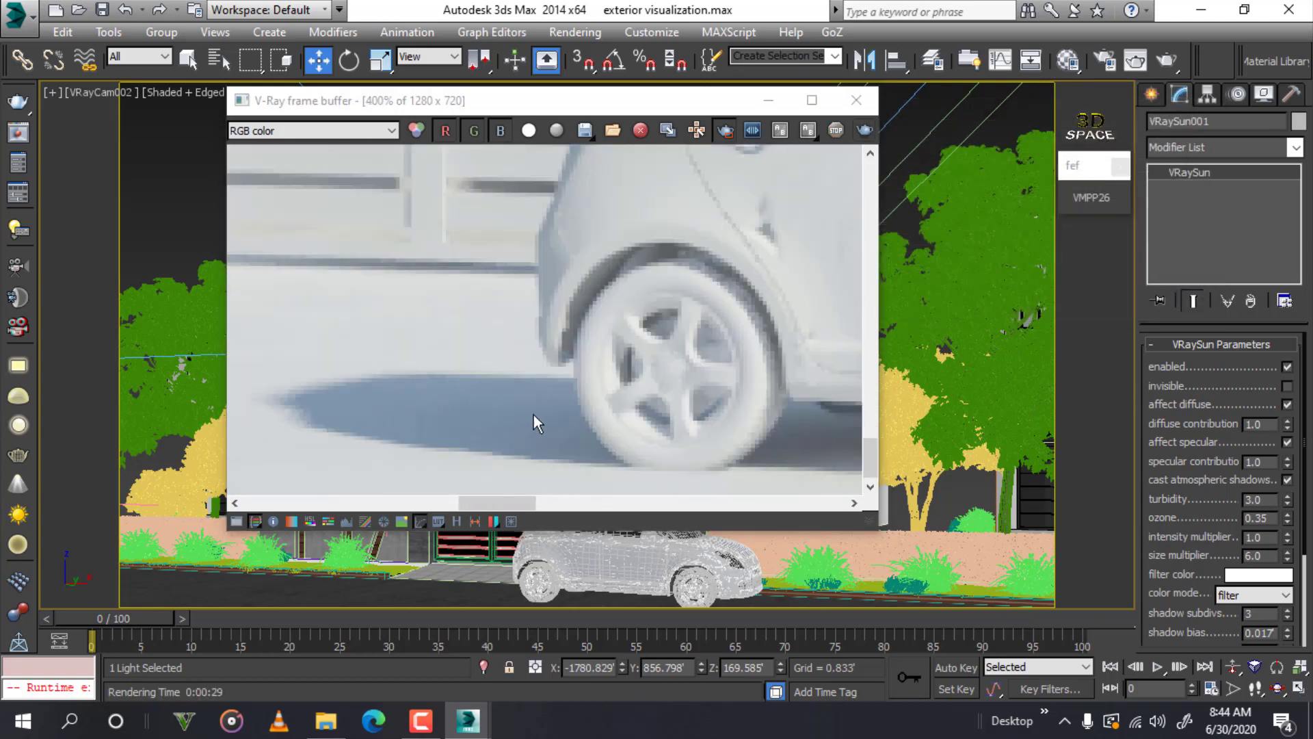
{"action": "scroll", "coordinate": [534, 414], "scroll_direction": "down", "scroll_amount": 1}
{"action": "scroll", "coordinate": [512, 433], "scroll_direction": "down", "scroll_amount": 1}
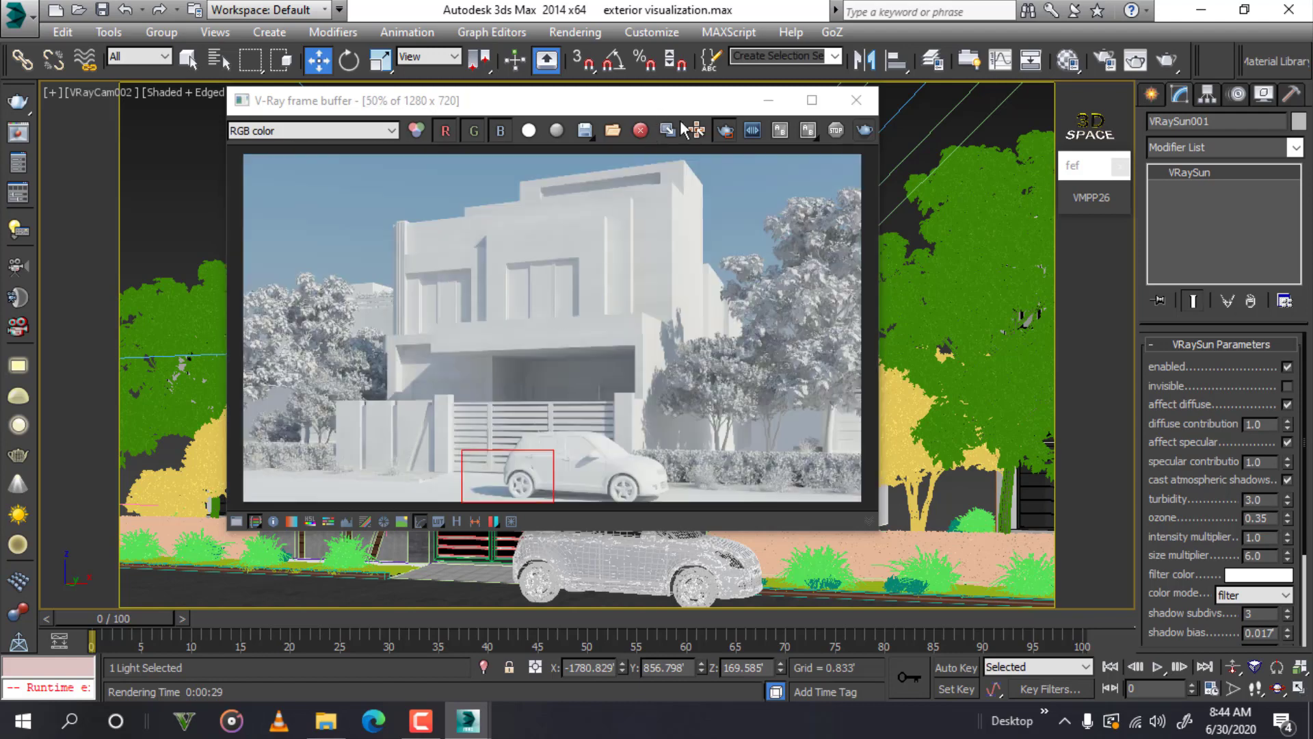
{"action": "scroll", "coordinate": [498, 465], "scroll_direction": "up", "scroll_amount": 2}
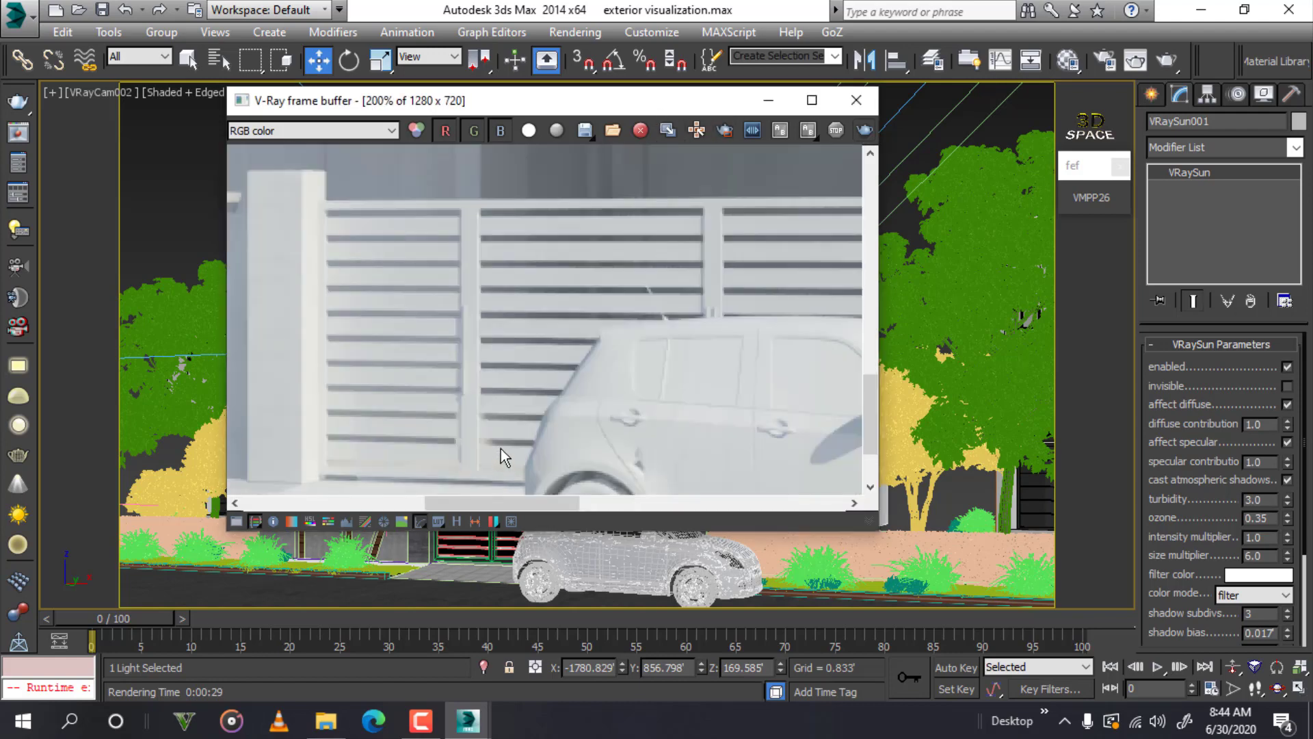
{"action": "scroll", "coordinate": [660, 288], "scroll_direction": "down", "scroll_amount": 1}
{"action": "scroll", "coordinate": [625, 304], "scroll_direction": "down", "scroll_amount": 1}
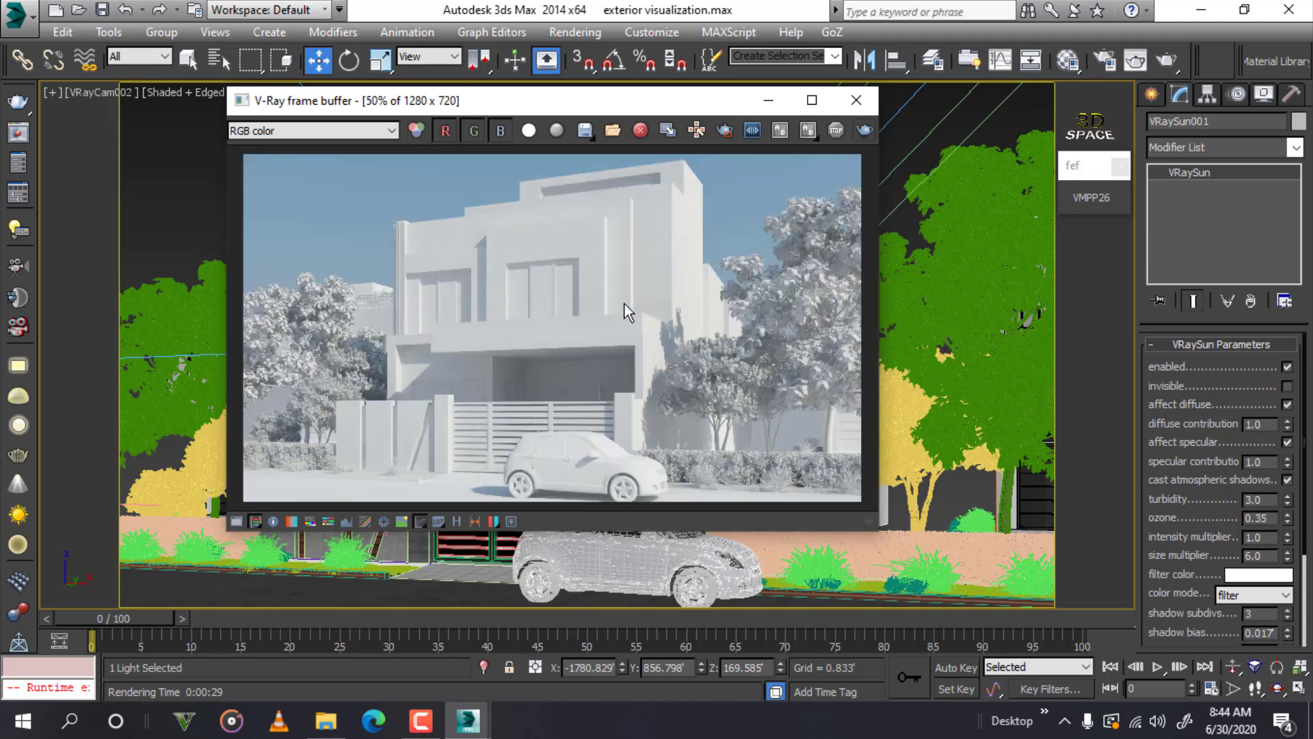
{"action": "scroll", "coordinate": [370, 187], "scroll_direction": "up", "scroll_amount": 2}
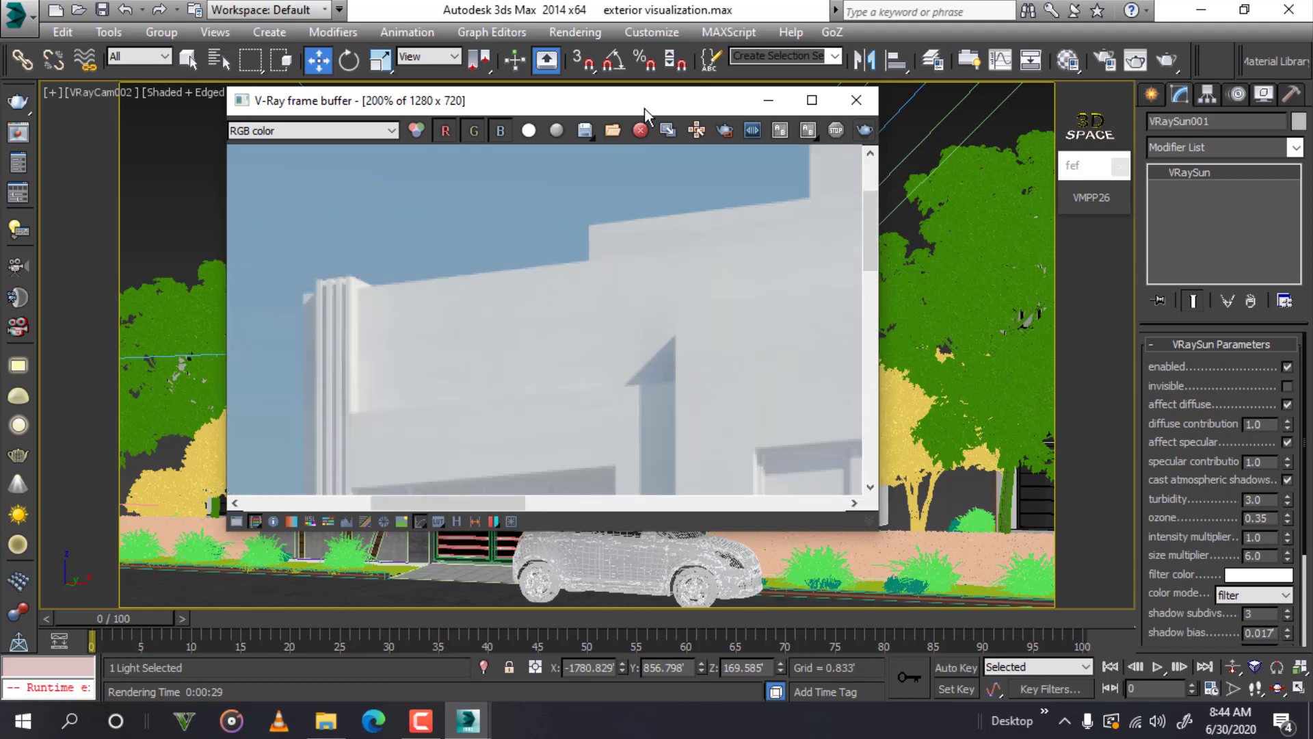
- Region-render the upper wall shadow, then move the frame buffer to the lower left
{"action": "left_click", "coordinate": [730, 130]}
{"action": "left_click_drag", "start_coordinate": [692, 314], "coordinate": [592, 446]}
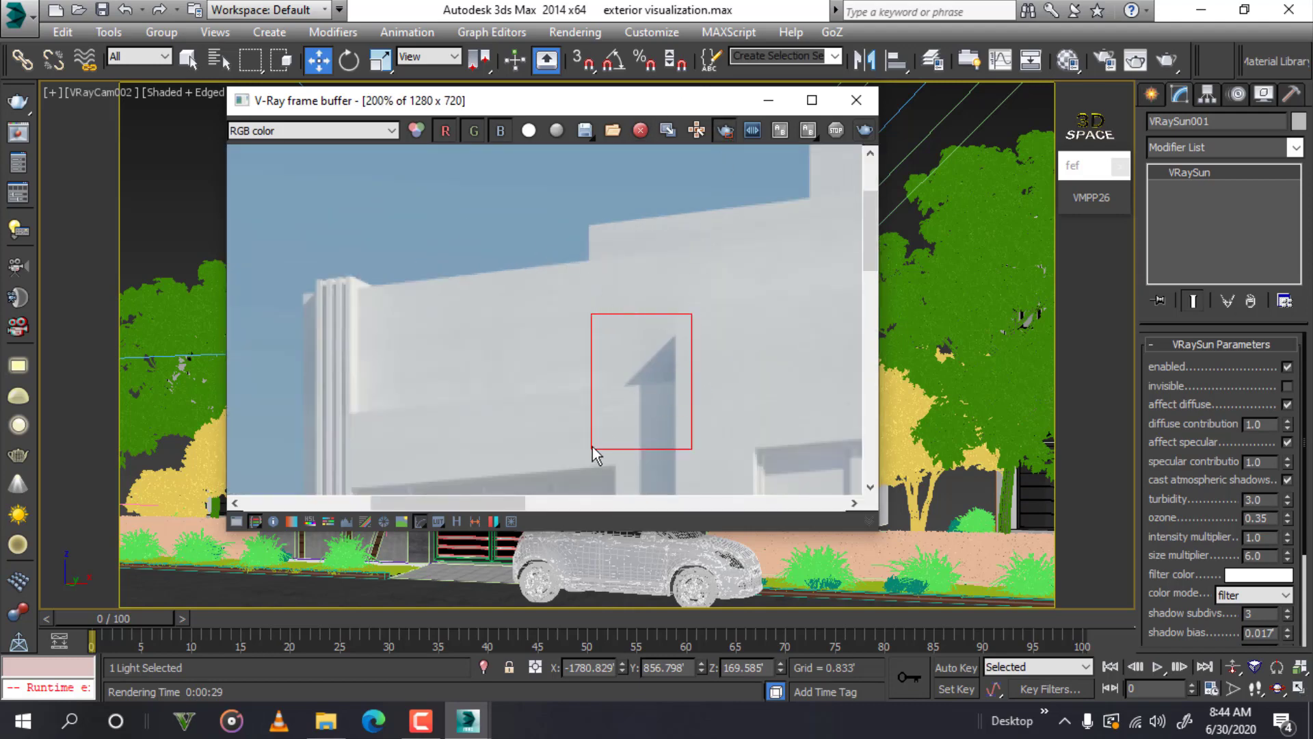
{"action": "left_click", "coordinate": [864, 131]}
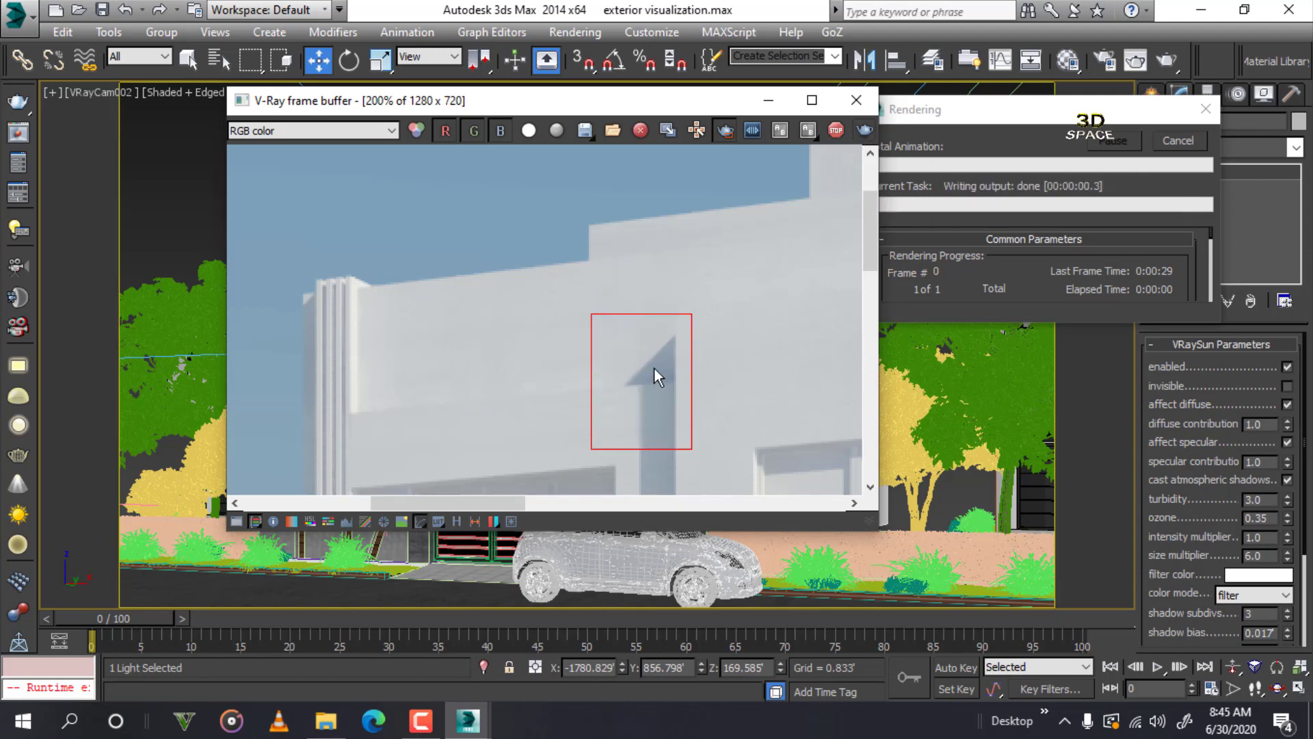
{"action": "scroll", "coordinate": [654, 373], "scroll_direction": "up", "scroll_amount": 1}
{"action": "scroll", "coordinate": [709, 238], "scroll_direction": "down", "scroll_amount": 2}
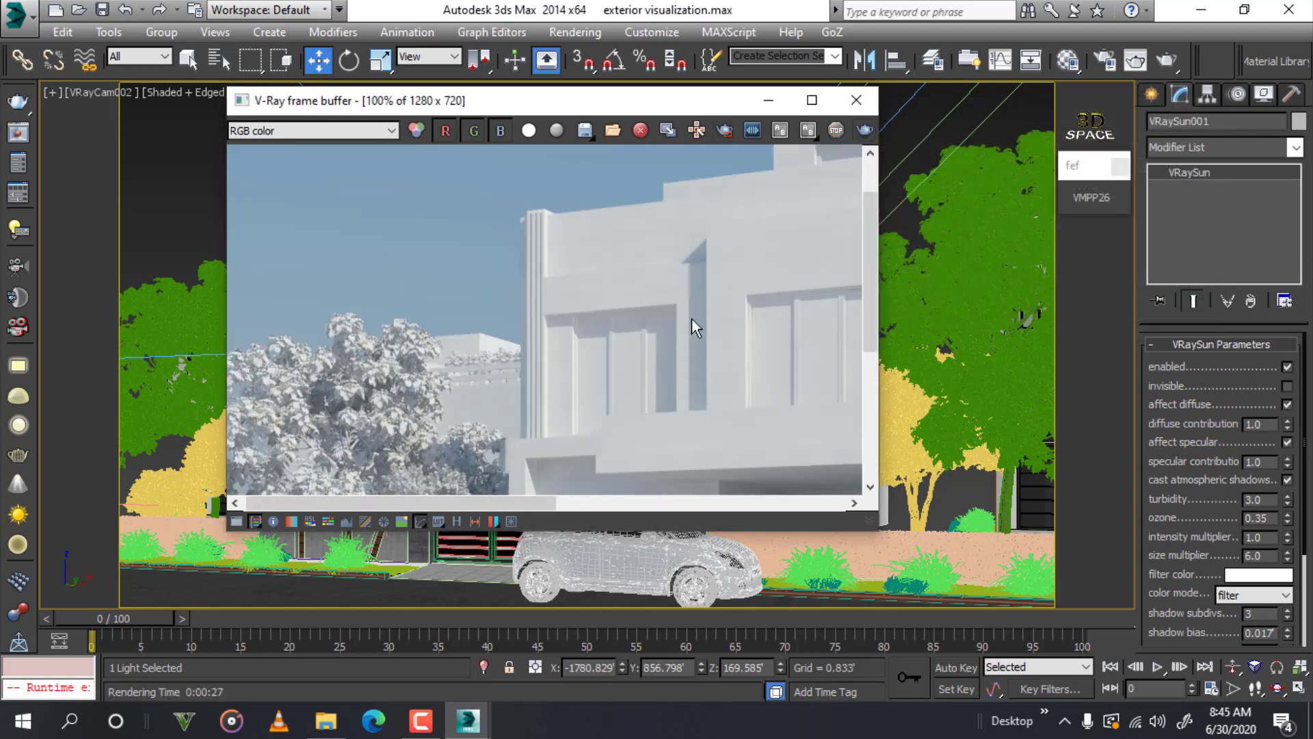
{"action": "scroll", "coordinate": [694, 294], "scroll_direction": "up", "scroll_amount": 2}
{"action": "scroll", "coordinate": [700, 264], "scroll_direction": "down", "scroll_amount": 1}
{"action": "scroll", "coordinate": [684, 242], "scroll_direction": "down", "scroll_amount": 2}
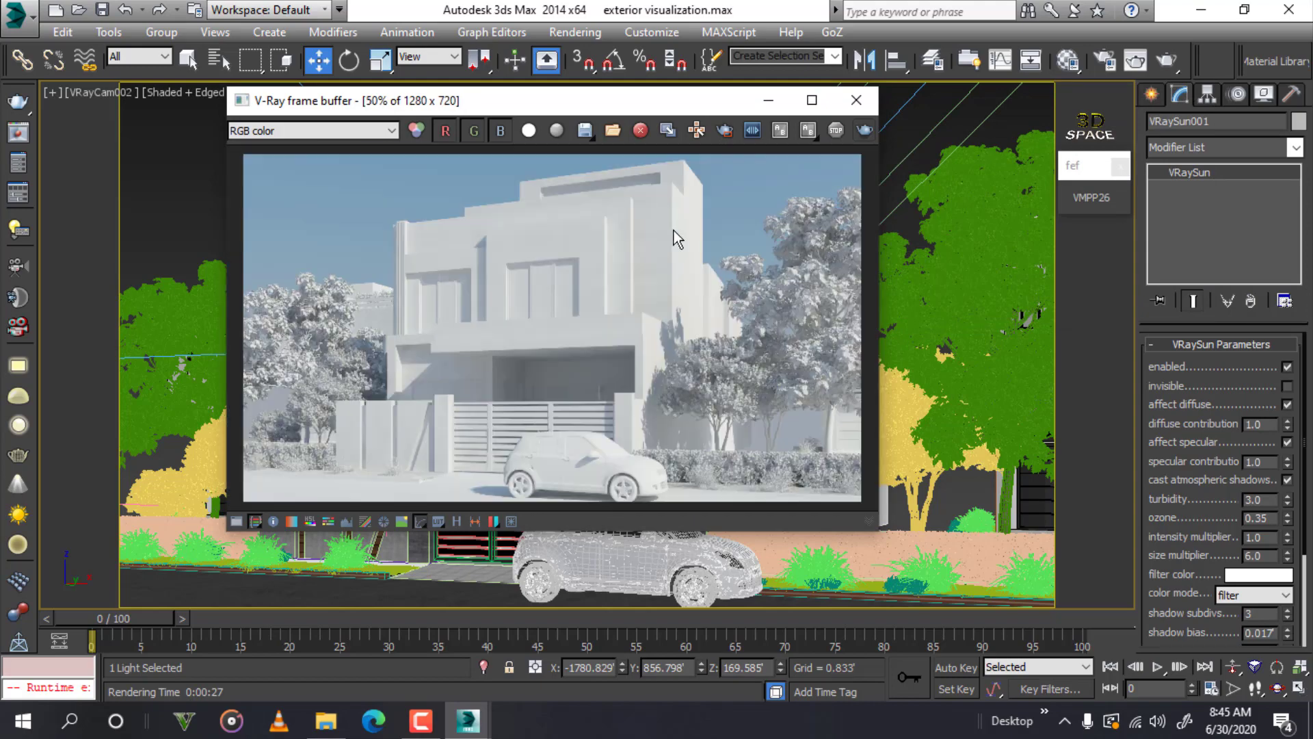
{"action": "left_click_drag", "start_coordinate": [680, 112], "coordinate": [433, 549]}
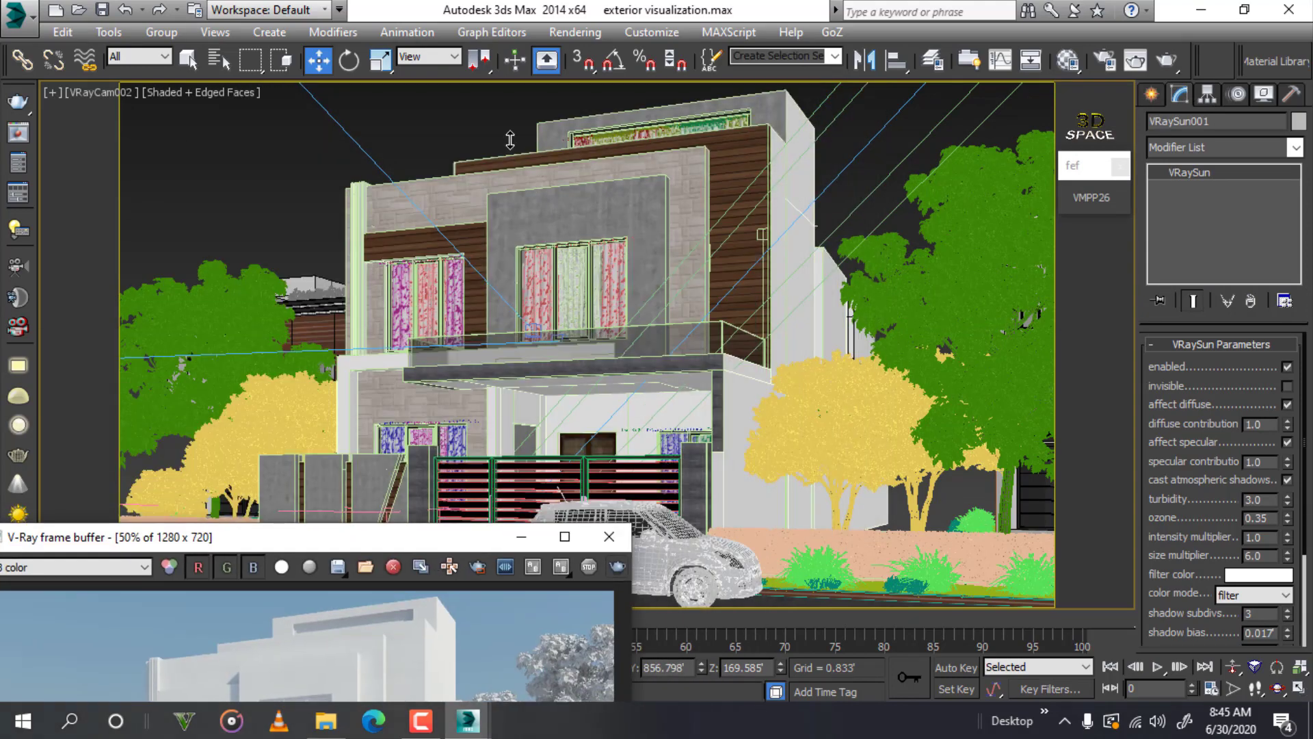
- Move VRaySun001 left past the house and lower it toward the horizon
{"action": "left_click", "coordinate": [503, 123]}
{"action": "mouse_move", "coordinate": [503, 124]}
{"action": "middle_mouse_down", "text": "alt"}
{"action": "mouse_move", "coordinate": [533, 156]}
{"action": "mouse_move", "coordinate": [534, 475]}
{"action": "mouse_move", "coordinate": [632, 224]}
{"action": "mouse_move", "coordinate": [683, 264]}
{"action": "mouse_move", "coordinate": [658, 258]}
{"action": "mouse_move", "coordinate": [620, 402]}
{"action": "mouse_move", "coordinate": [780, 161]}
{"action": "mouse_move", "coordinate": [600, 256]}
{"action": "mouse_move", "coordinate": [639, 229]}
{"action": "middle_mouse_up", "text": "alt"}
{"action": "scroll", "coordinate": [643, 227], "scroll_direction": "down", "scroll_amount": 3}
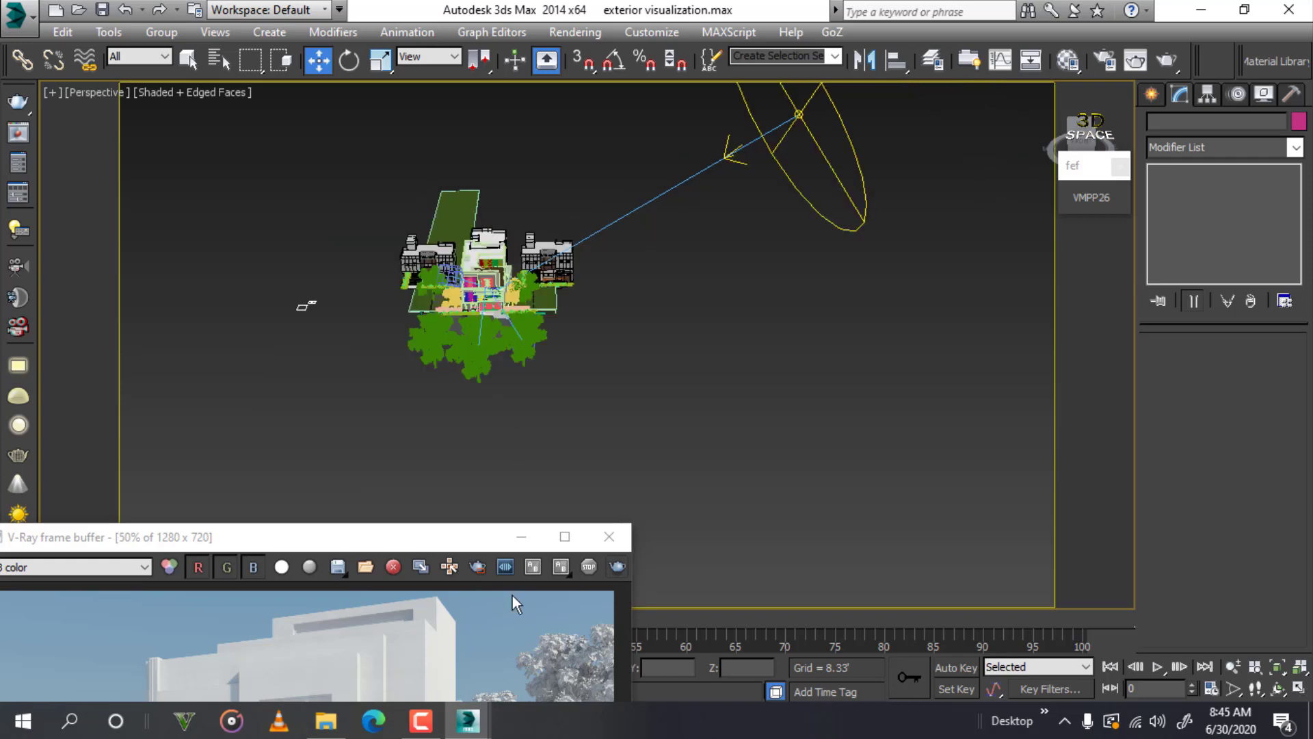
{"action": "left_click", "coordinate": [799, 115]}
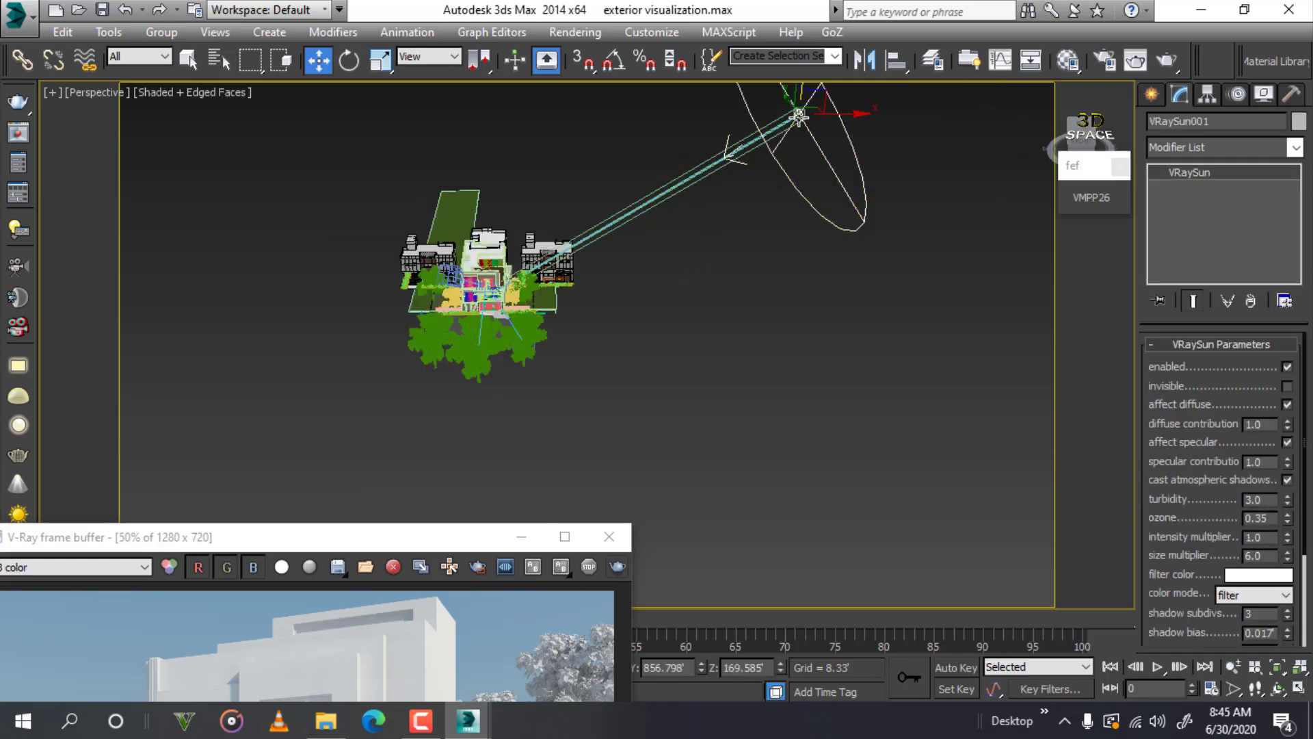
{"action": "left_click_drag", "start_coordinate": [837, 113], "coordinate": [267, 235]}
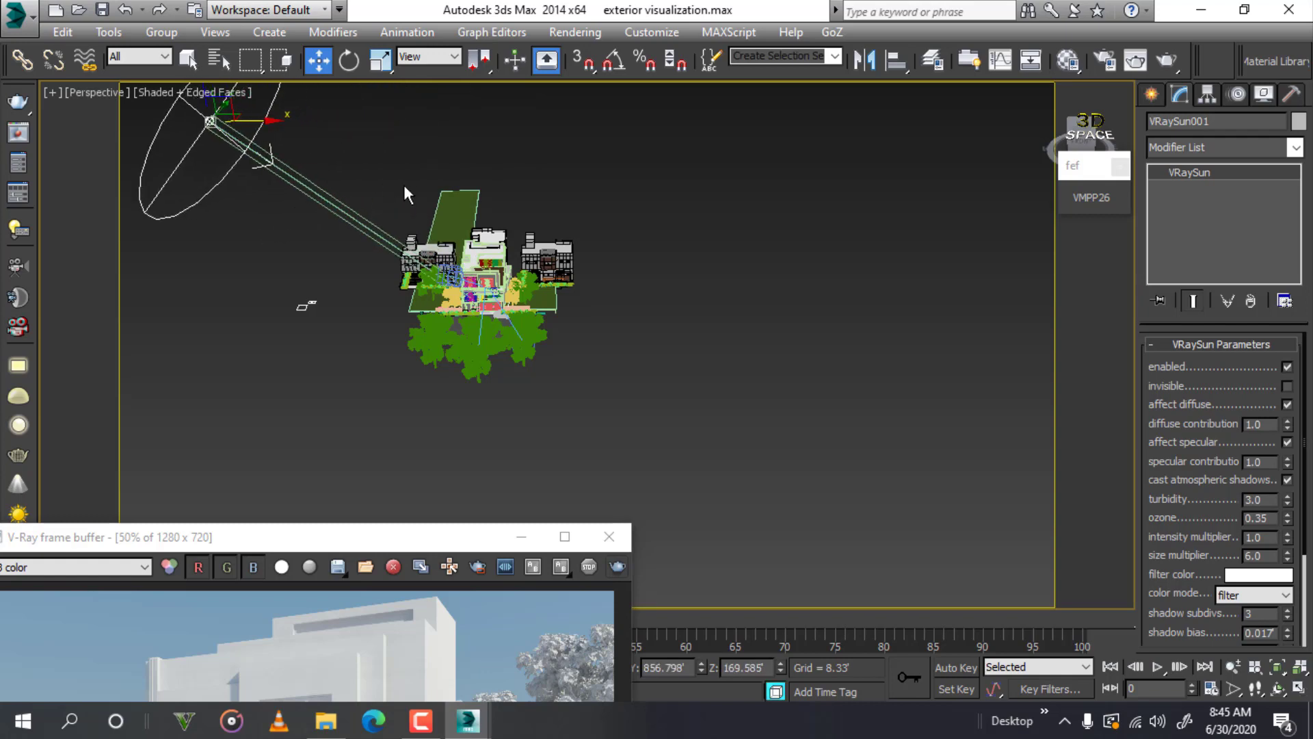
{"action": "middle_click_drag", "start_coordinate": [447, 209], "coordinate": [616, 290]}
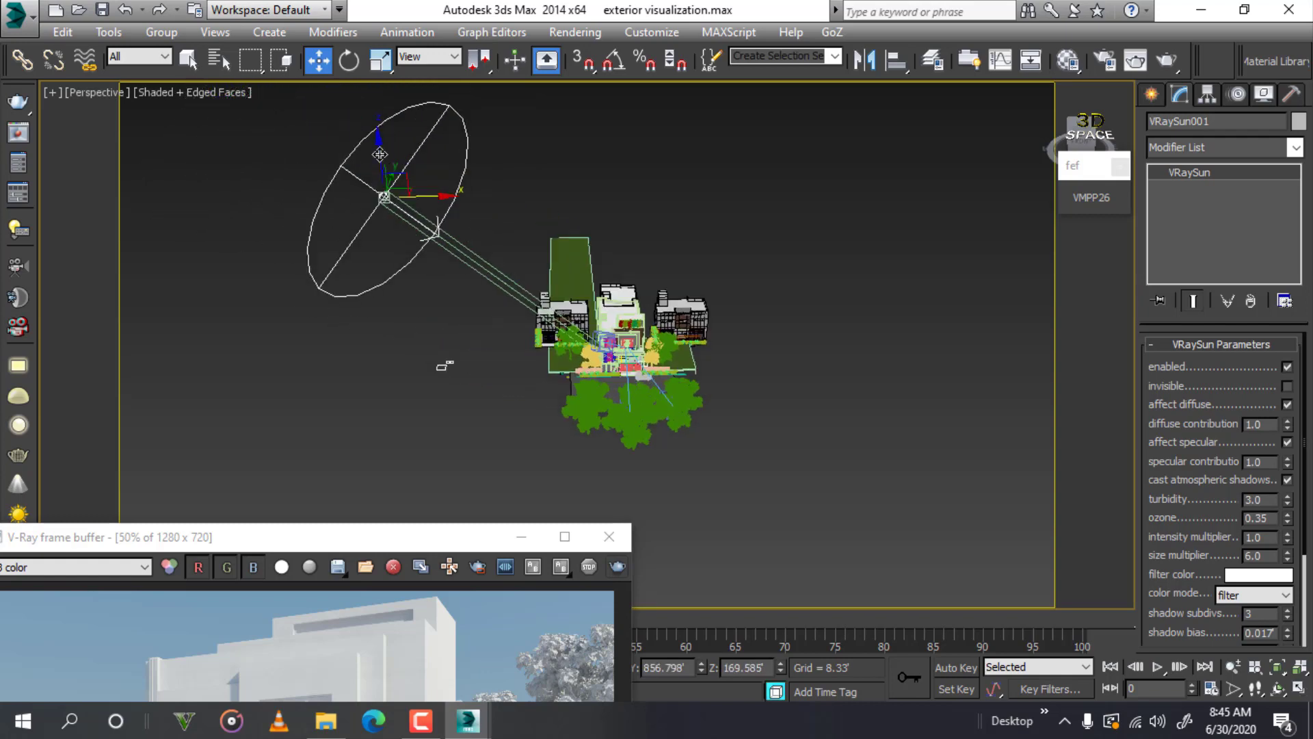
{"action": "left_click_drag", "start_coordinate": [379, 155], "coordinate": [385, 364]}
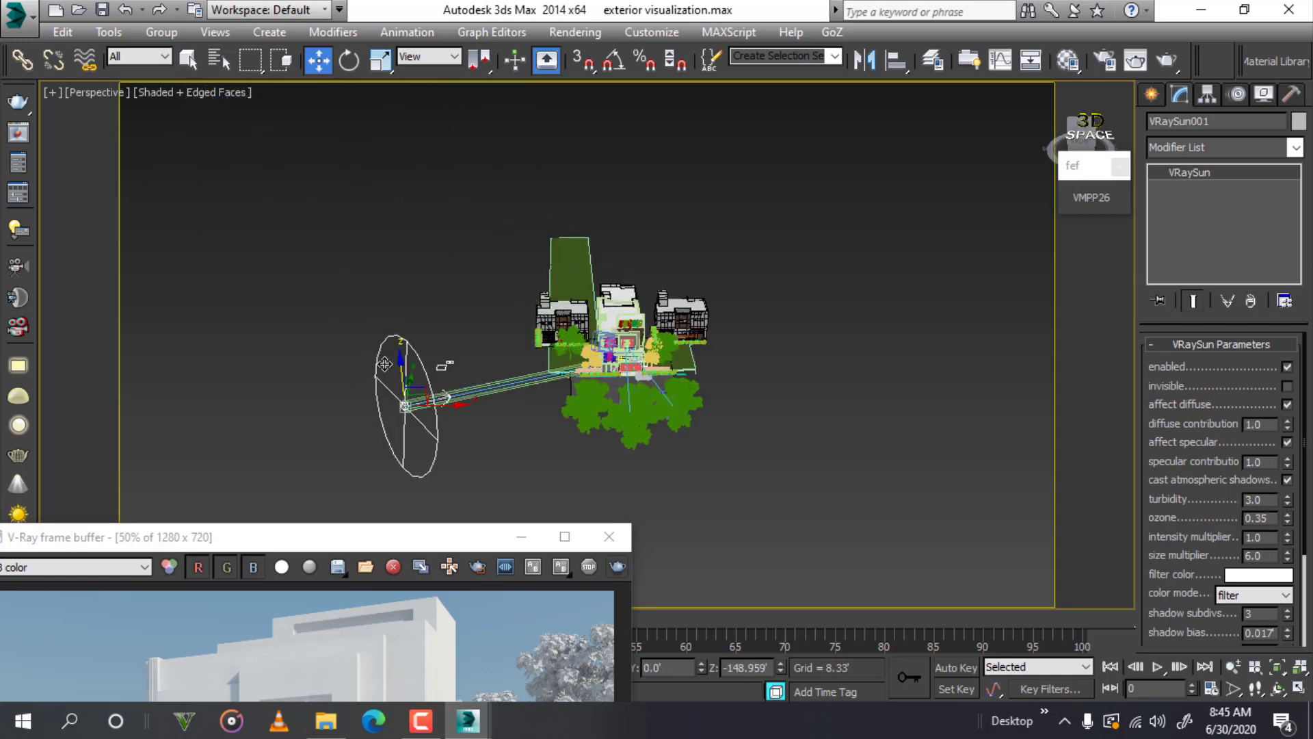
{"action": "mouse_move", "coordinate": [331, 540]}
{"action": "left_mouse_down"}
{"action": "mouse_move", "coordinate": [577, 251]}
{"action": "mouse_move", "coordinate": [600, 78]}
{"action": "left_mouse_up"}
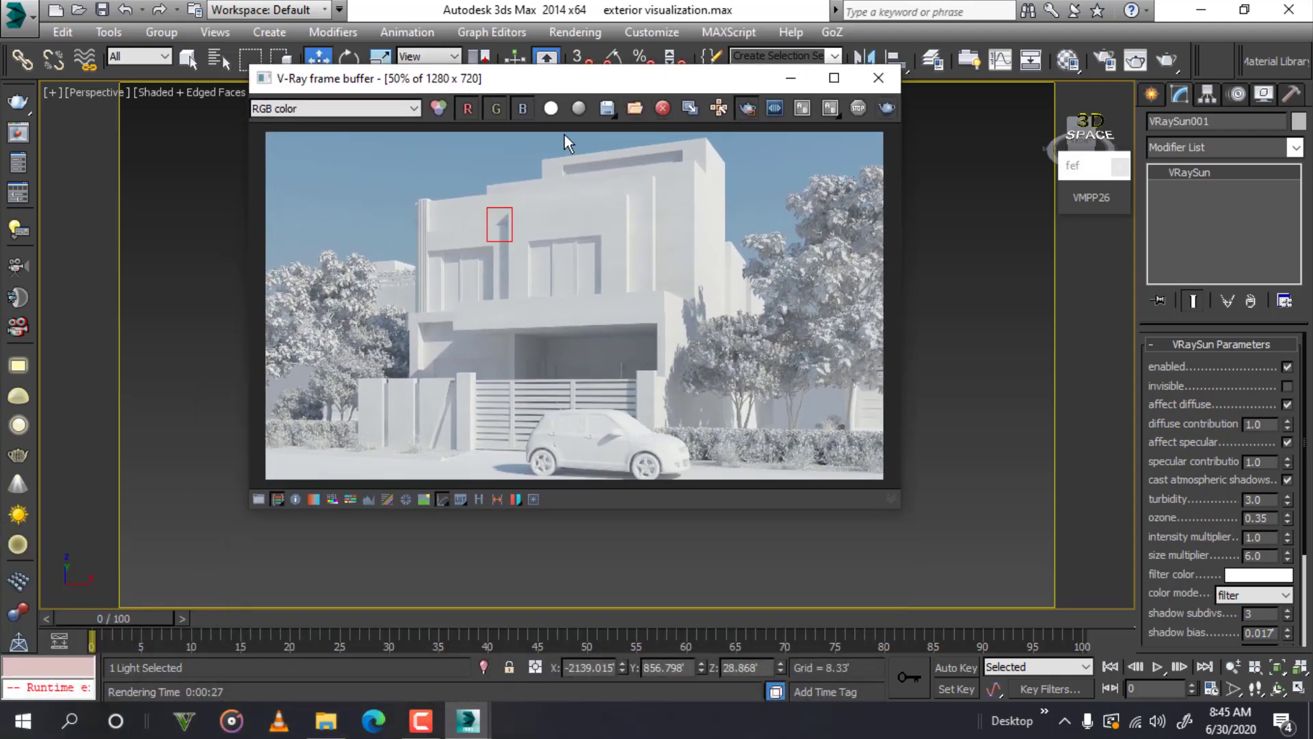
- Render the right-half region of the house image with the lowered sun
{"action": "mouse_move", "coordinate": [568, 131]}
{"action": "left_mouse_down"}
{"action": "mouse_move", "coordinate": [803, 463]}
{"action": "mouse_move", "coordinate": [898, 504]}
{"action": "left_mouse_up"}
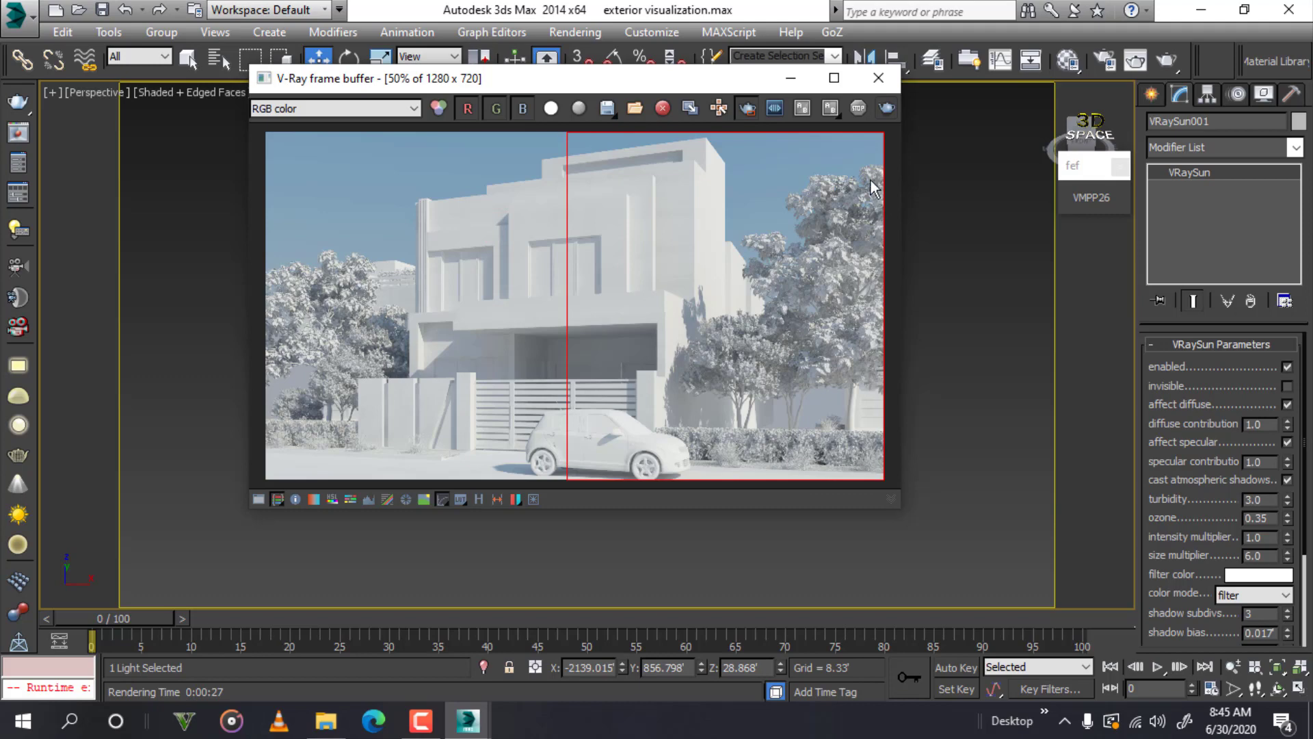
{"action": "left_click", "coordinate": [888, 109]}
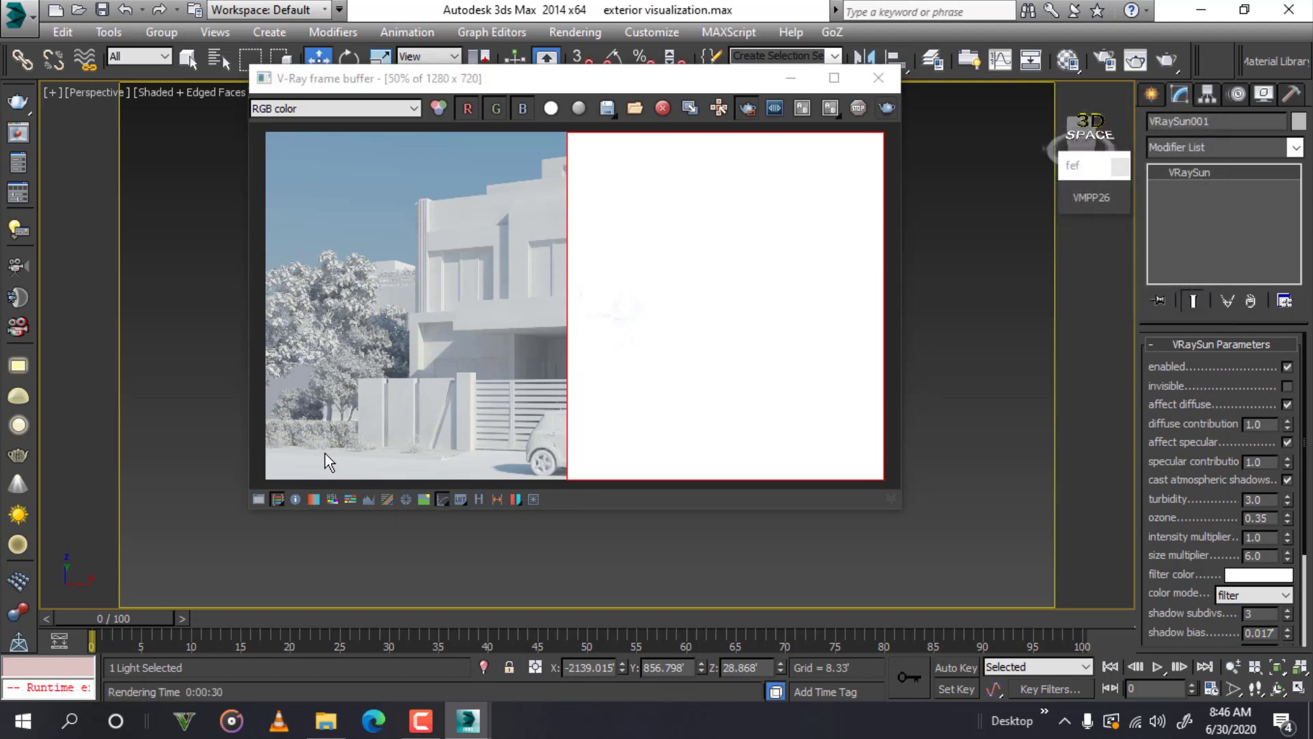
{"action": "left_click_drag", "start_coordinate": [573, 95], "coordinate": [352, 406]}
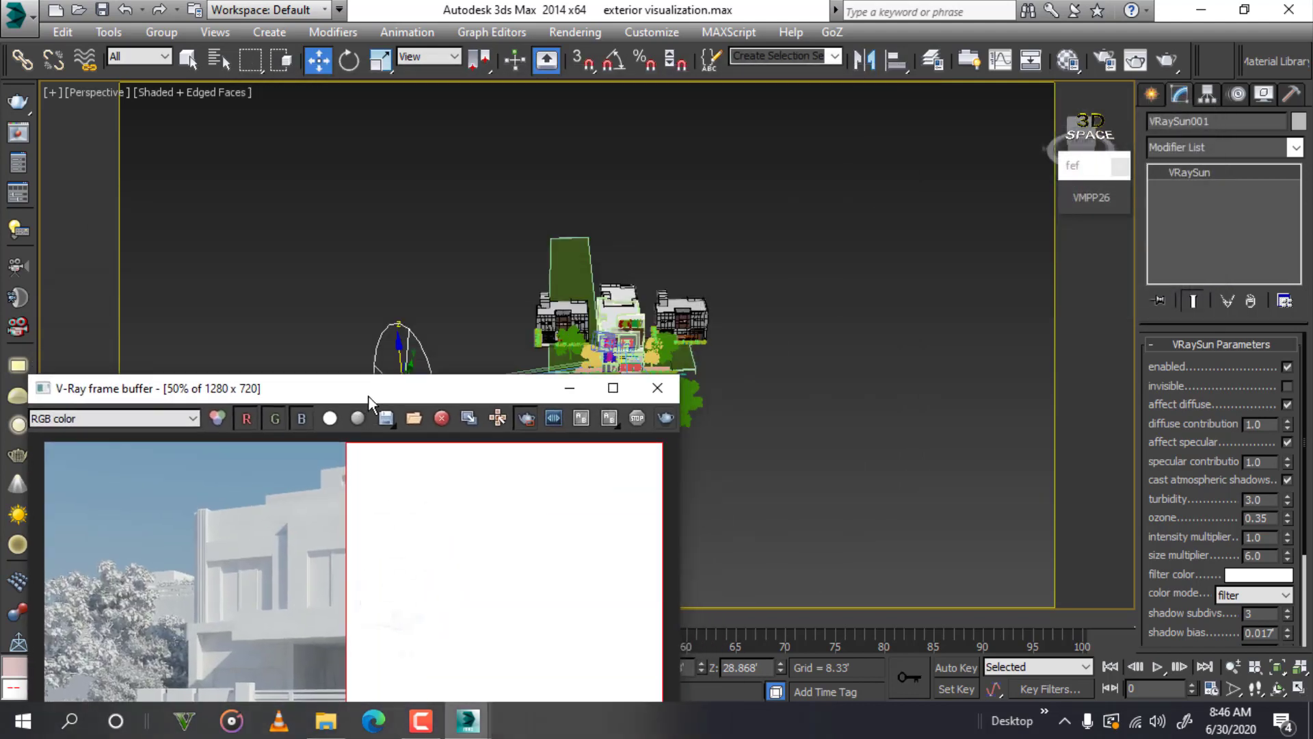
- Switch the viewport to VRayCam002 and re-render the right-half region from that camera
{"action": "left_click", "coordinate": [465, 284]}
{"action": "key", "text": "c"}
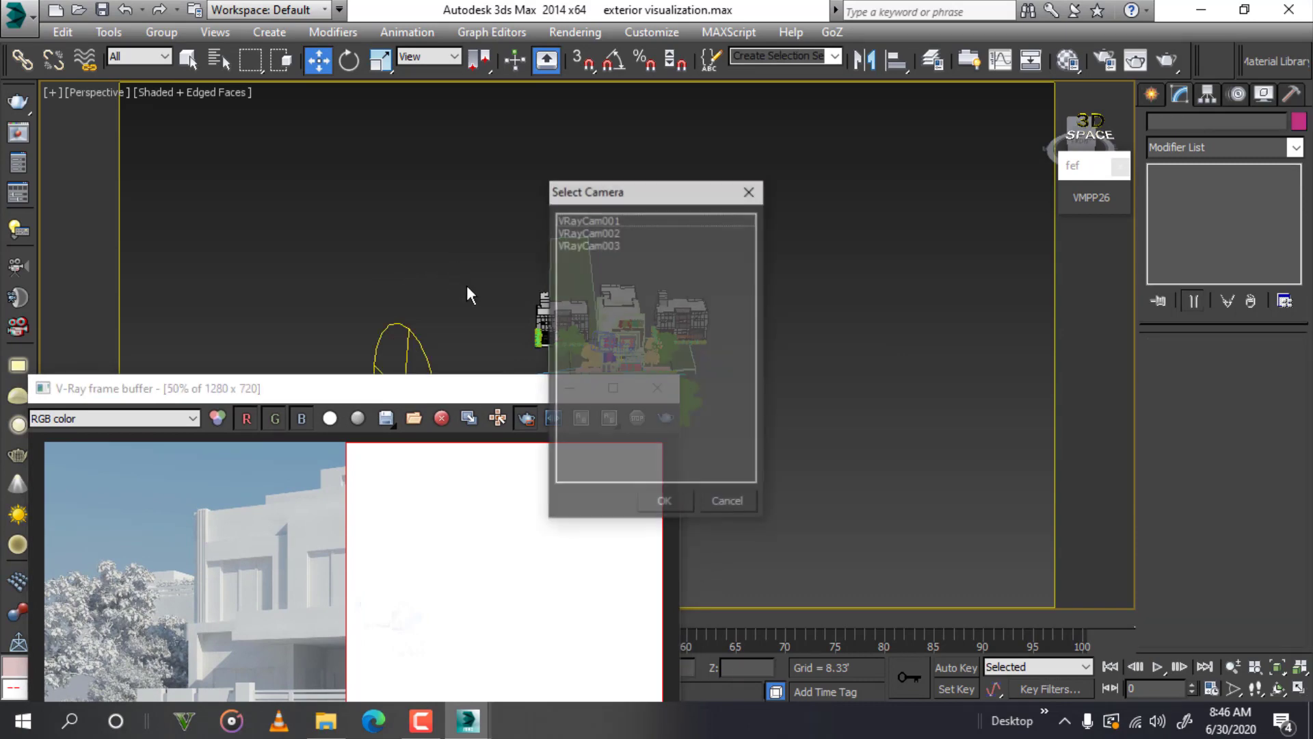
{"action": "left_click", "coordinate": [607, 245]}
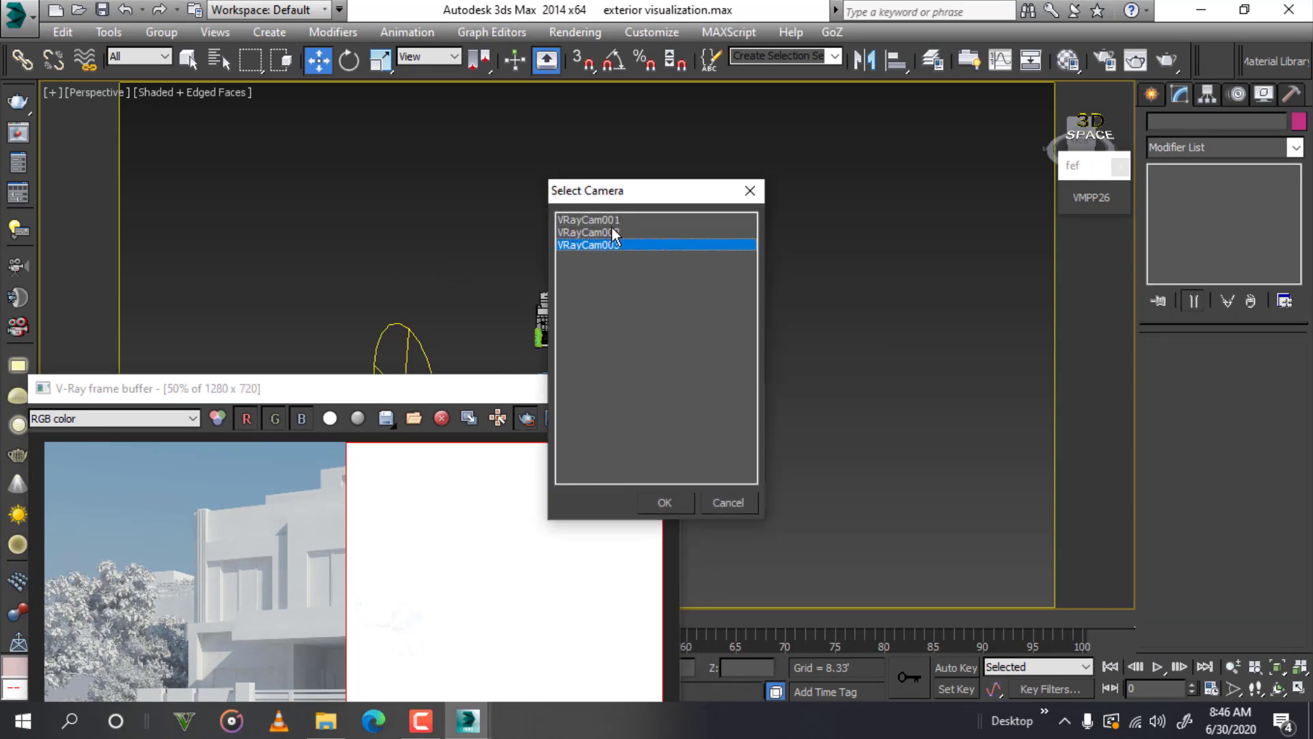
{"action": "left_click", "coordinate": [611, 232]}
{"action": "left_click", "coordinate": [663, 502]}
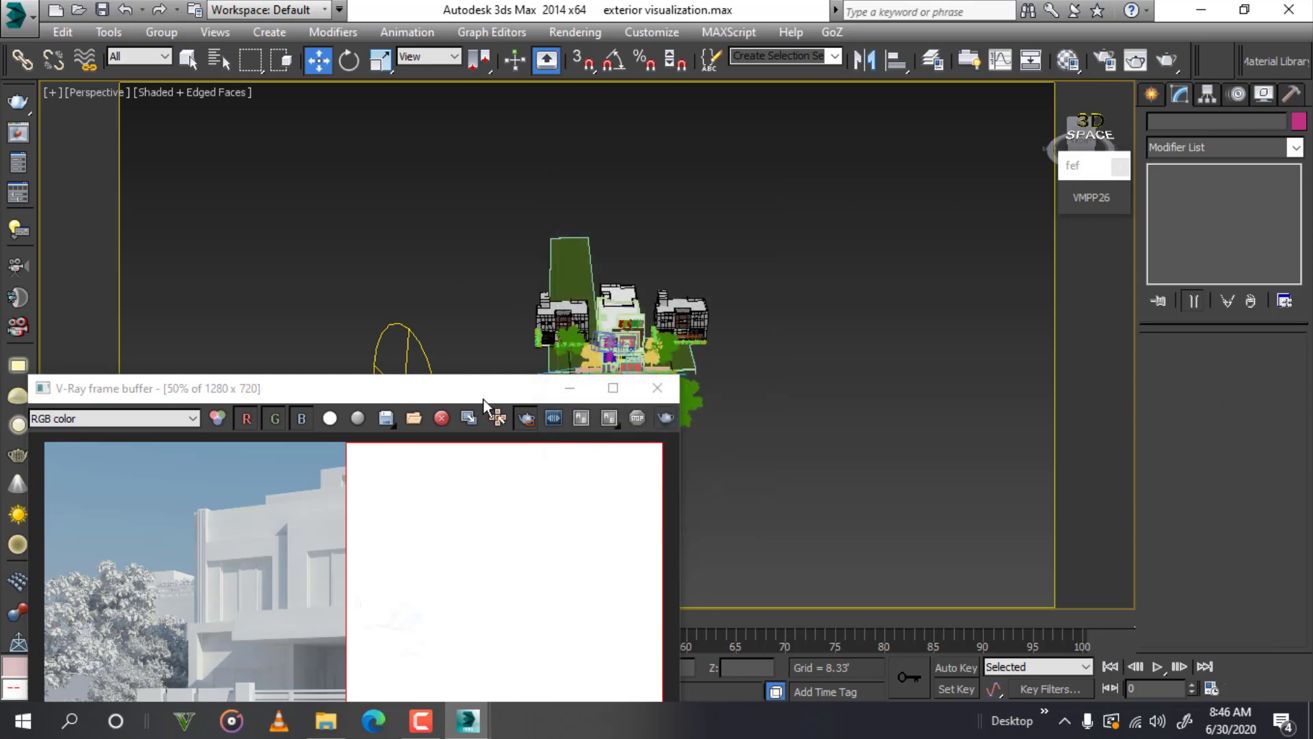
{"action": "mouse_move", "coordinate": [445, 390]}
{"action": "left_mouse_down"}
{"action": "mouse_move", "coordinate": [662, 174]}
{"action": "mouse_move", "coordinate": [711, 156]}
{"action": "left_mouse_up"}
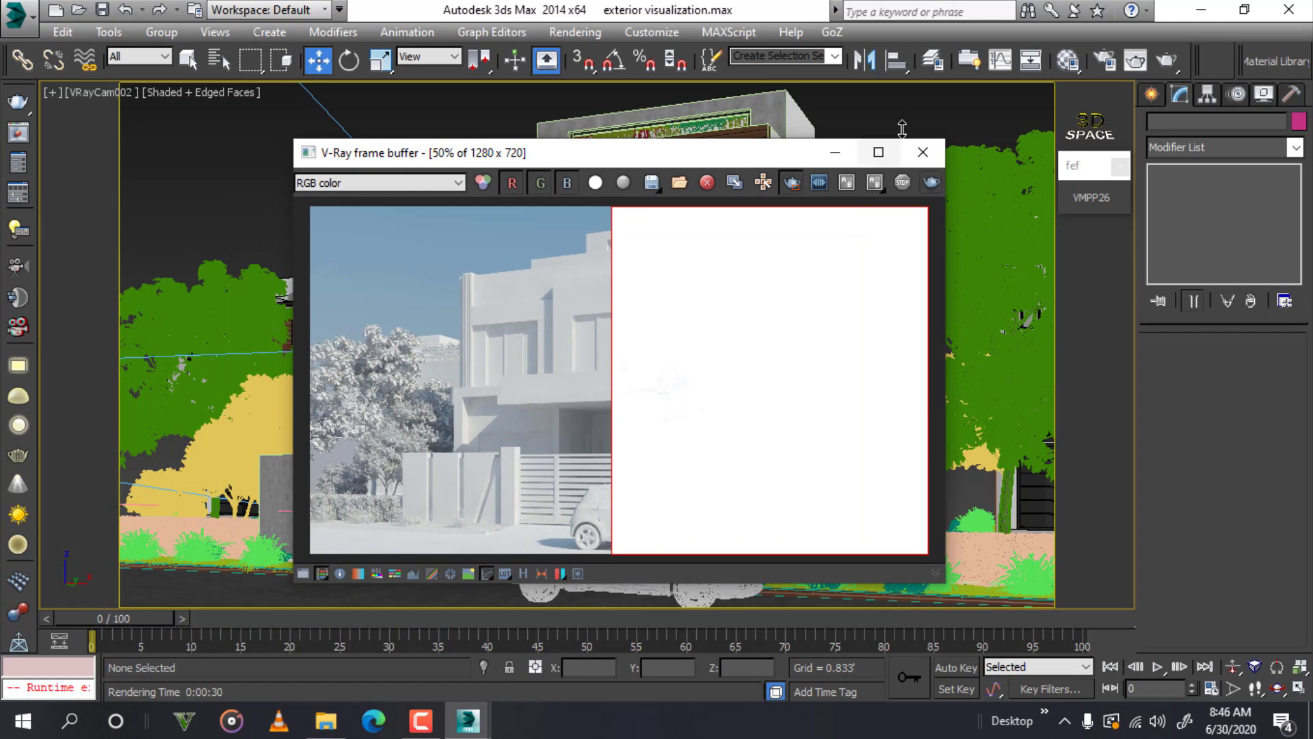
{"action": "left_click", "coordinate": [933, 180]}
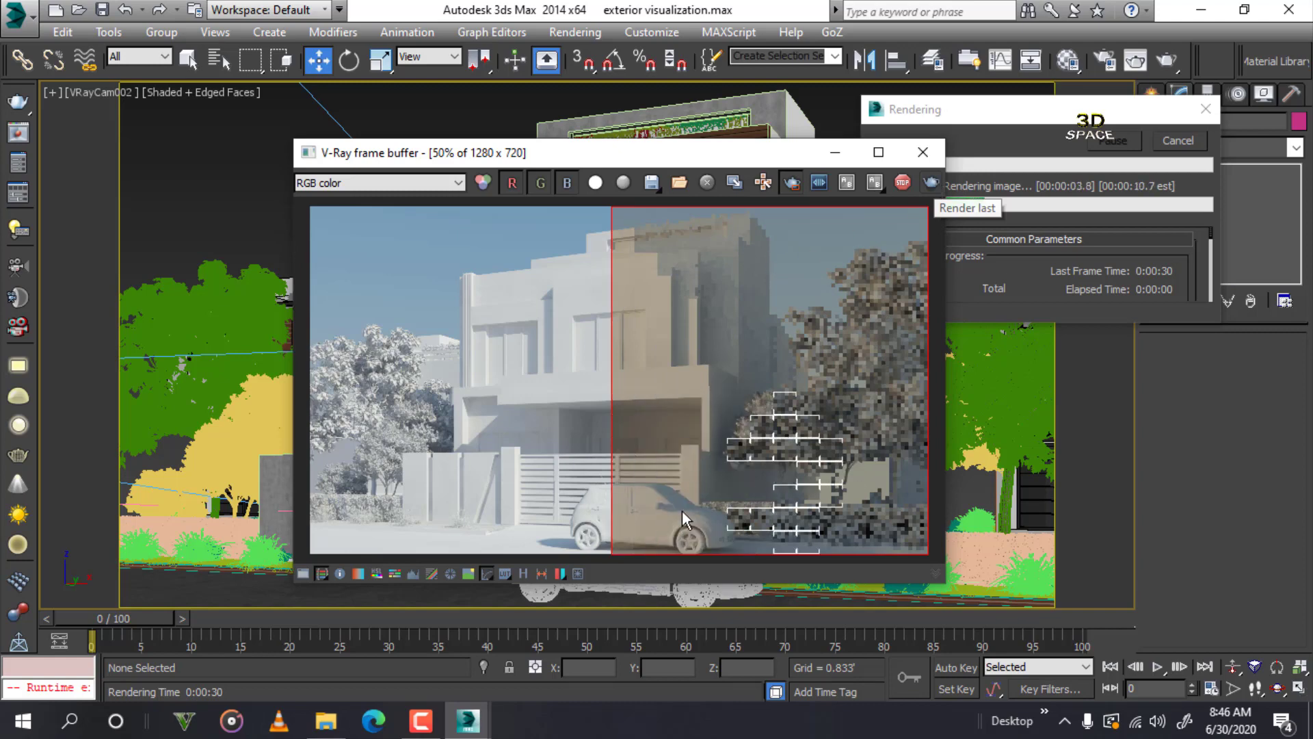
- Zoom in and out on the finished region render to inspect the warm right half
{"action": "scroll", "coordinate": [682, 511], "scroll_direction": "up", "scroll_amount": 2}
{"action": "scroll", "coordinate": [697, 463], "scroll_direction": "down", "scroll_amount": 2}
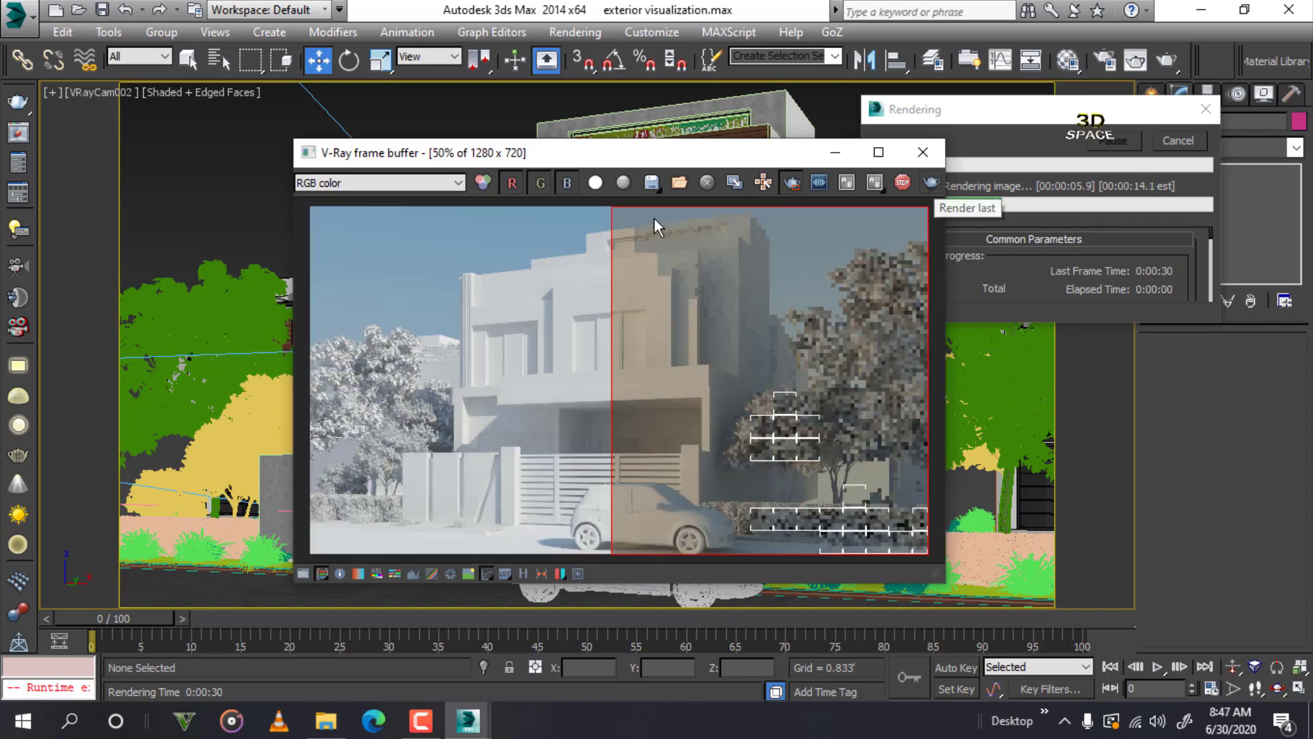
{"action": "scroll", "coordinate": [616, 212], "scroll_direction": "up", "scroll_amount": 3}
{"action": "scroll", "coordinate": [617, 223], "scroll_direction": "up", "scroll_amount": 1}
{"action": "scroll", "coordinate": [746, 295], "scroll_direction": "down", "scroll_amount": 1}
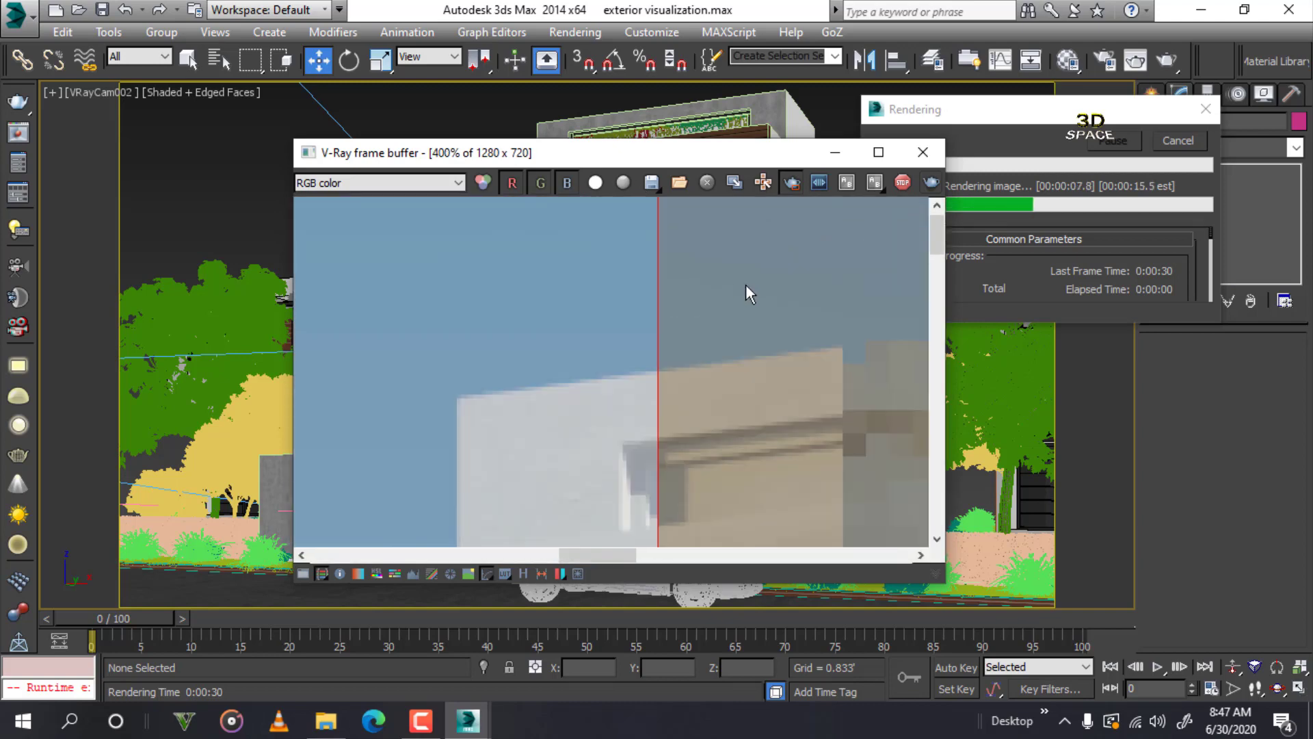
{"action": "scroll", "coordinate": [738, 351], "scroll_direction": "down", "scroll_amount": 1}
{"action": "scroll", "coordinate": [779, 396], "scroll_direction": "down", "scroll_amount": 1}
{"action": "scroll", "coordinate": [790, 401], "scroll_direction": "down", "scroll_amount": 1}
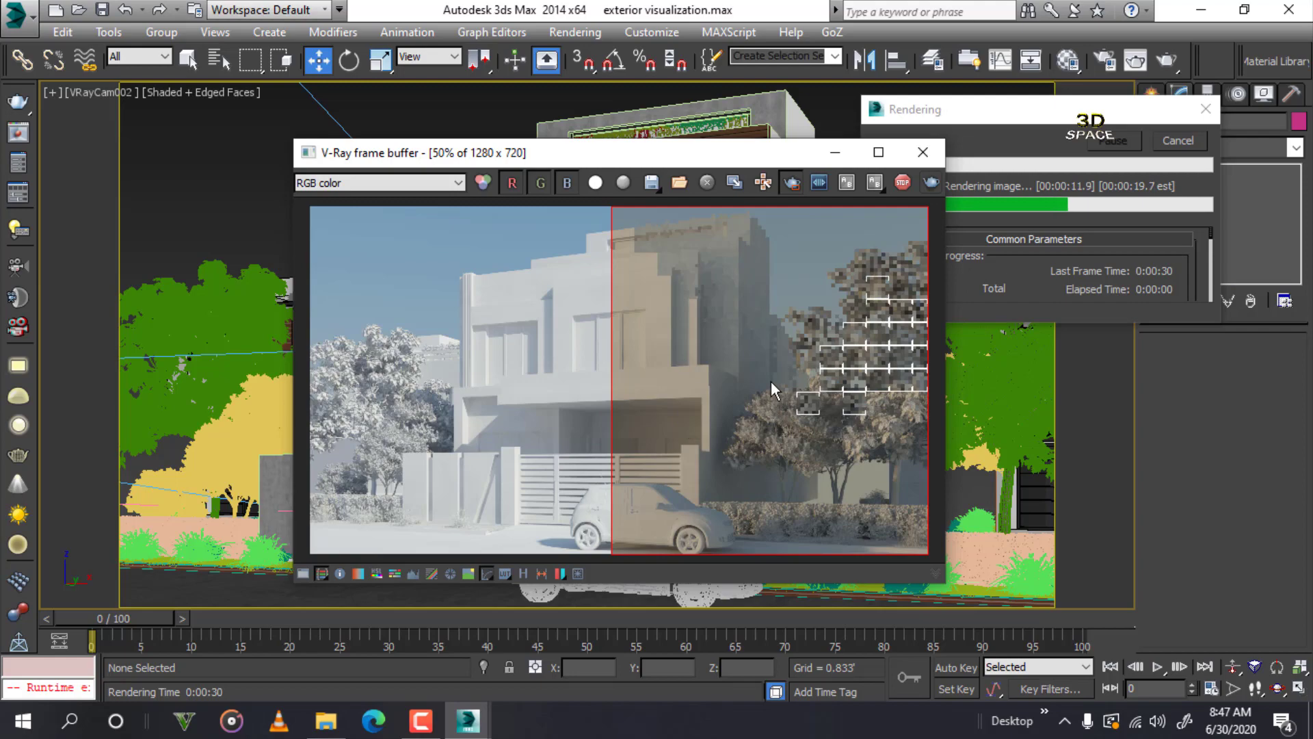
{"action": "scroll", "coordinate": [741, 401], "scroll_direction": "up", "scroll_amount": 1}
{"action": "scroll", "coordinate": [609, 363], "scroll_direction": "up", "scroll_amount": 2}
{"action": "scroll", "coordinate": [609, 362], "scroll_direction": "down", "scroll_amount": 2}
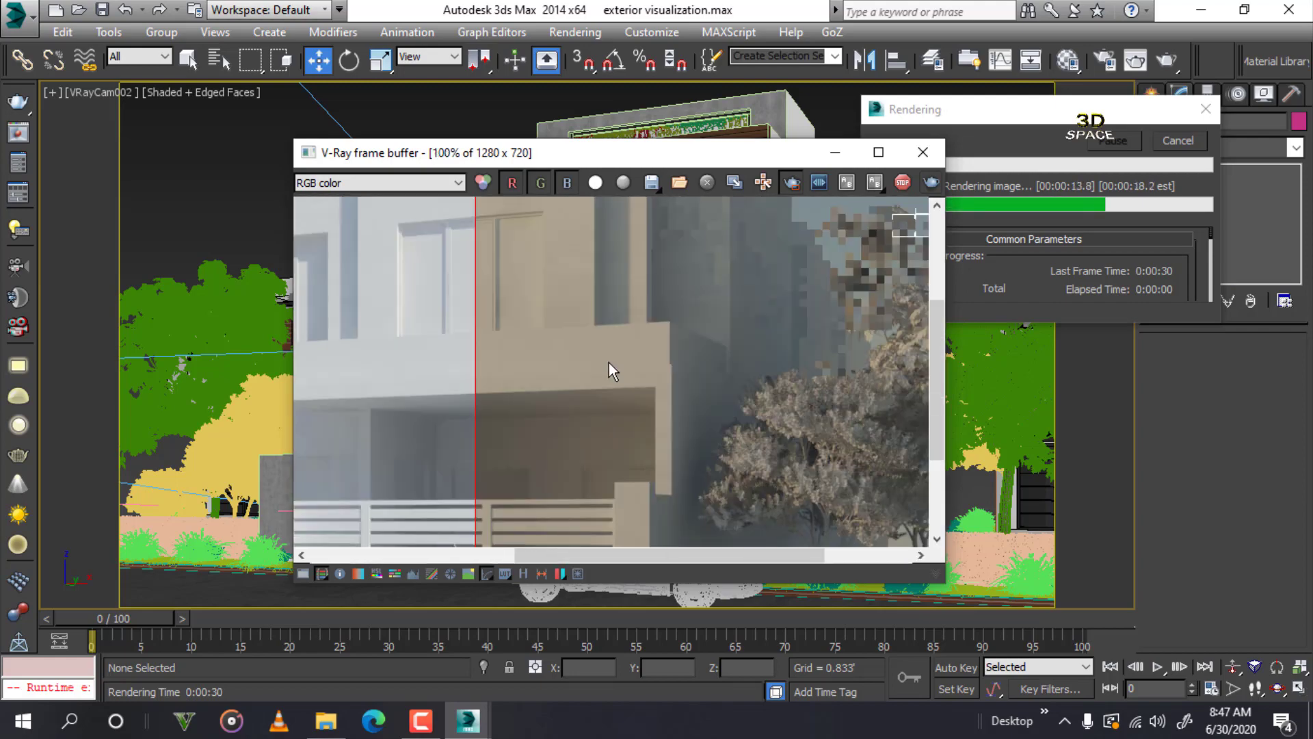
{"action": "scroll", "coordinate": [609, 362], "scroll_direction": "down", "scroll_amount": 1}
{"action": "scroll", "coordinate": [849, 432], "scroll_direction": "up", "scroll_amount": 2}
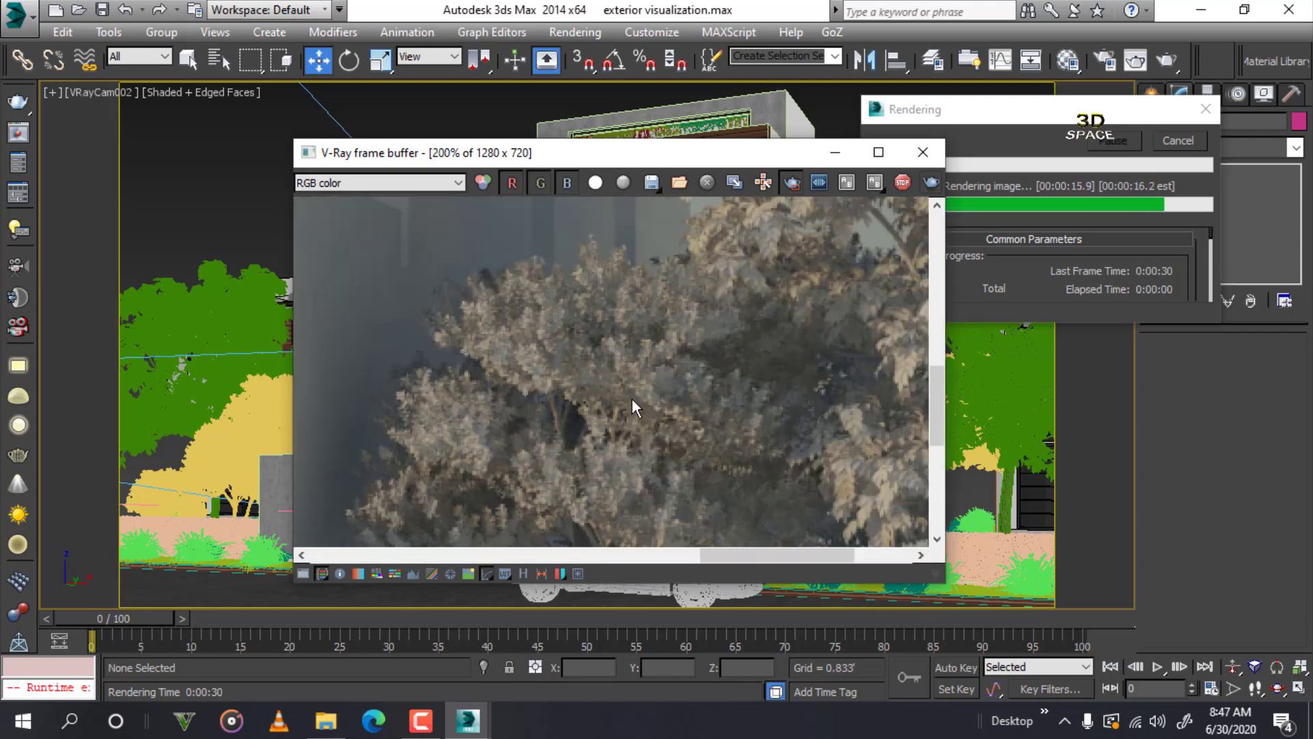
{"action": "scroll", "coordinate": [632, 404], "scroll_direction": "down", "scroll_amount": 1}
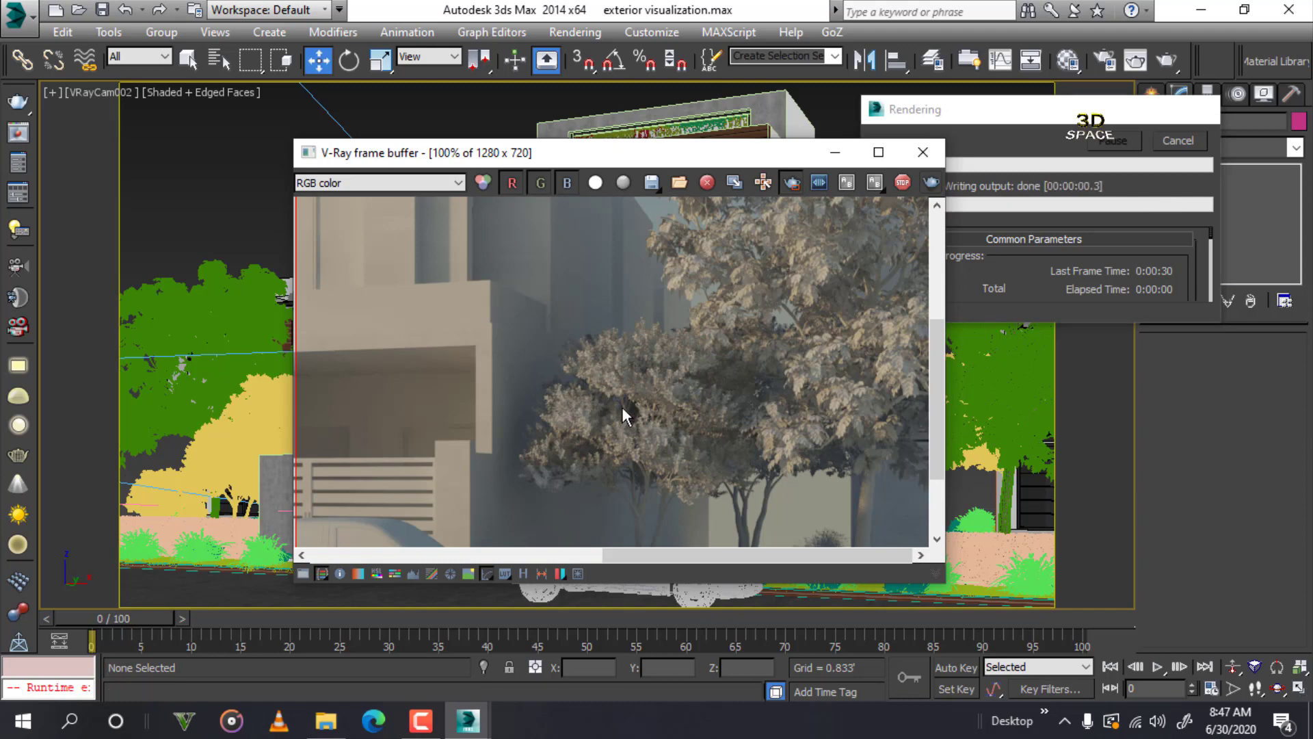
{"action": "scroll", "coordinate": [624, 414], "scroll_direction": "down", "scroll_amount": 1}
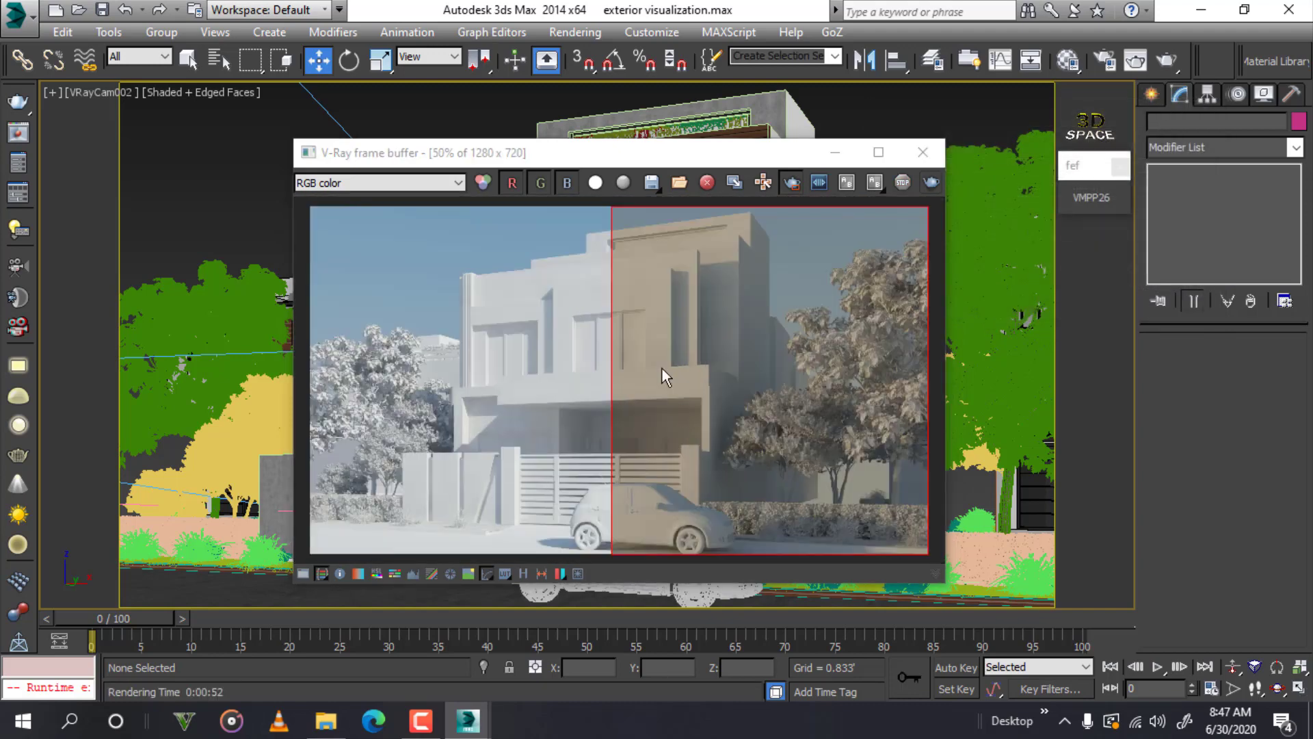
- Toggle Region render off and back on in the frame buffer
{"action": "left_click", "coordinate": [793, 185]}
{"action": "left_click", "coordinate": [792, 183]}
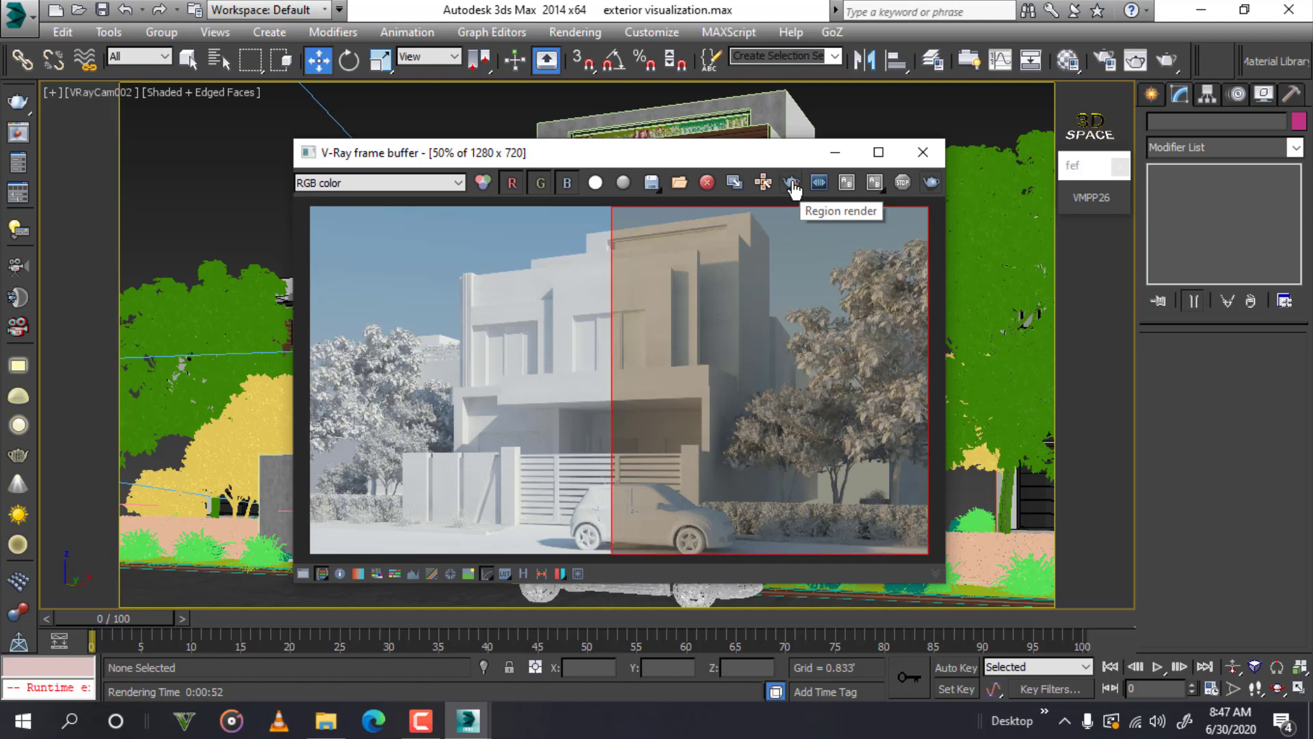
{"action": "left_click", "coordinate": [792, 184]}
{"action": "left_click", "coordinate": [792, 183]}
{"action": "left_click", "coordinate": [792, 183]}
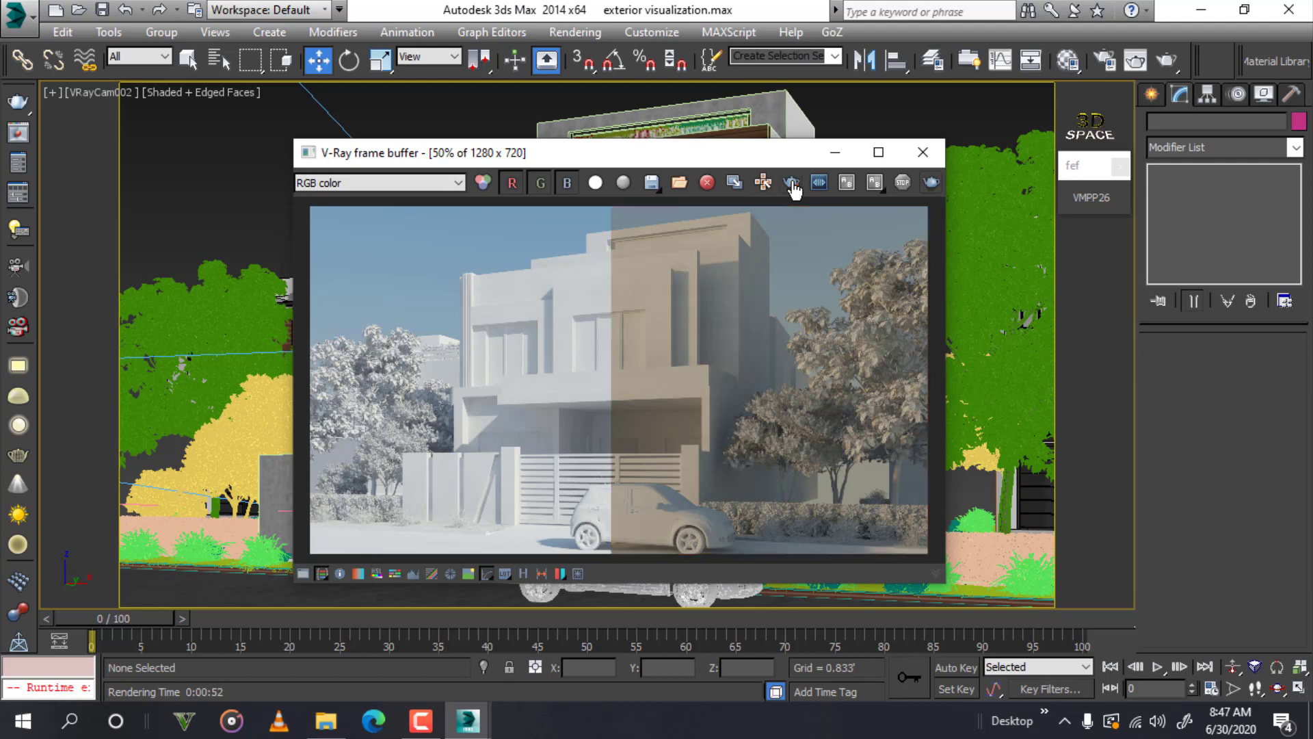
- Move the frame buffer down and return the viewport to a free Perspective view
{"action": "left_click_drag", "start_coordinate": [744, 163], "coordinate": [733, 197]}
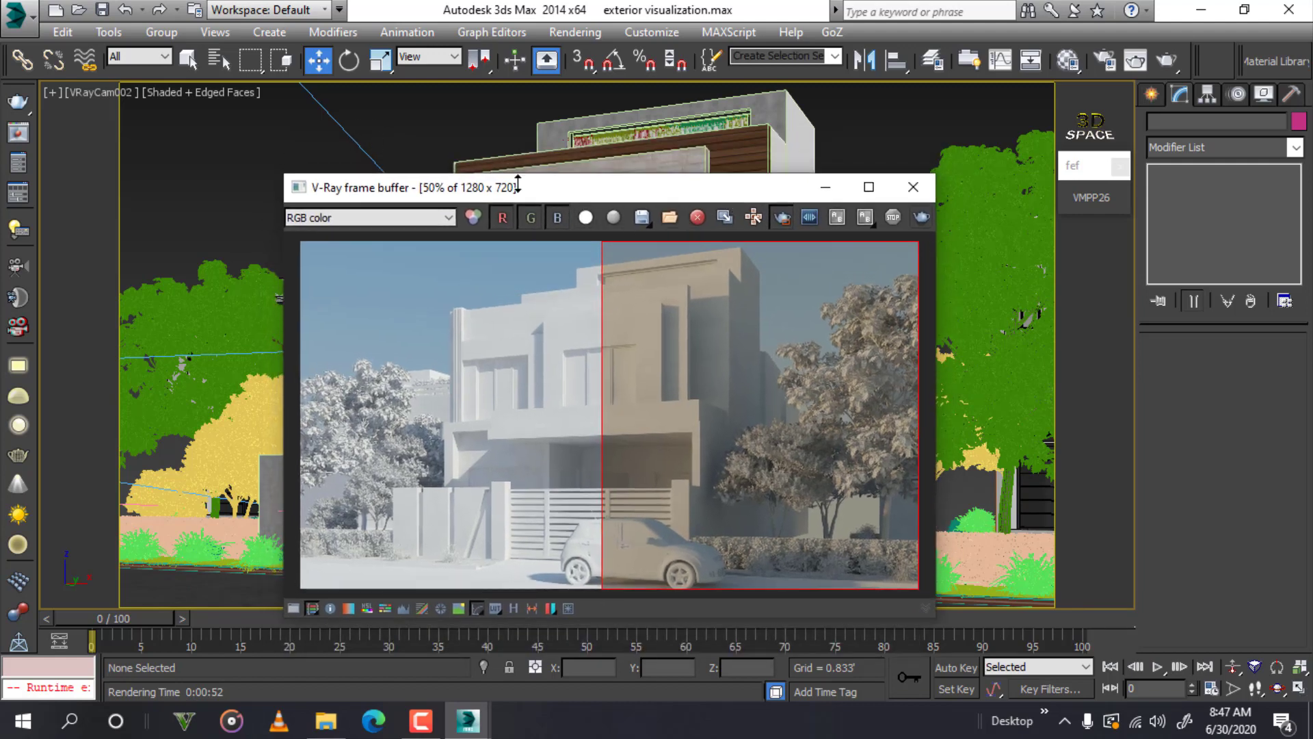
{"action": "left_click_drag", "start_coordinate": [533, 189], "coordinate": [516, 273]}
{"action": "left_click", "coordinate": [465, 127]}
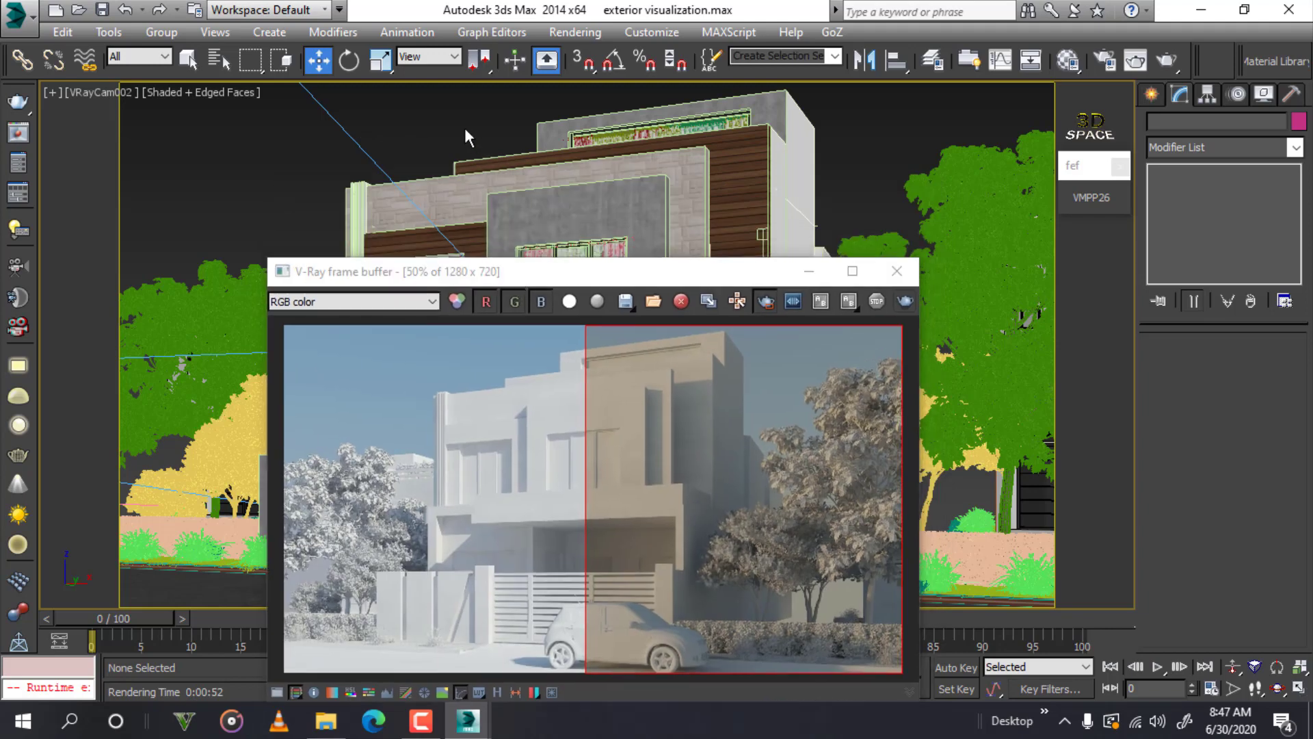
{"action": "key", "text": "p"}
{"action": "middle_click_drag", "start_coordinate": [389, 152], "coordinate": [344, 179]}
{"action": "scroll", "coordinate": [349, 199], "scroll_direction": "down", "scroll_amount": 3}
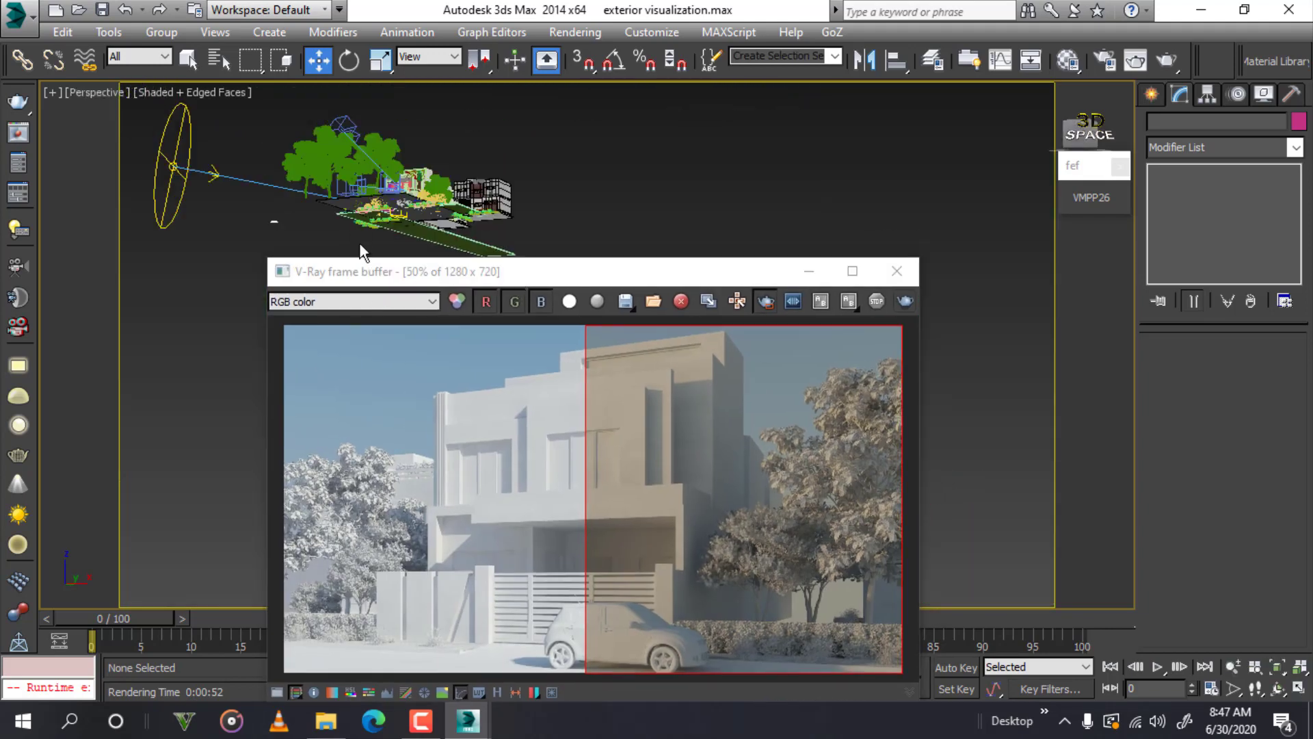
- Select VRaySun001 and move it sideways and higher over the house
{"action": "left_click", "coordinate": [216, 179]}
{"action": "mouse_move", "coordinate": [198, 194]}
{"action": "middle_mouse_down", "text": "alt"}
{"action": "mouse_move", "coordinate": [228, 278]}
{"action": "mouse_move", "coordinate": [181, 212]}
{"action": "middle_mouse_up", "text": "alt"}
{"action": "mouse_move", "coordinate": [249, 216]}
{"action": "left_mouse_down"}
{"action": "mouse_move", "coordinate": [431, 220]}
{"action": "mouse_move", "coordinate": [370, 202]}
{"action": "left_mouse_up"}
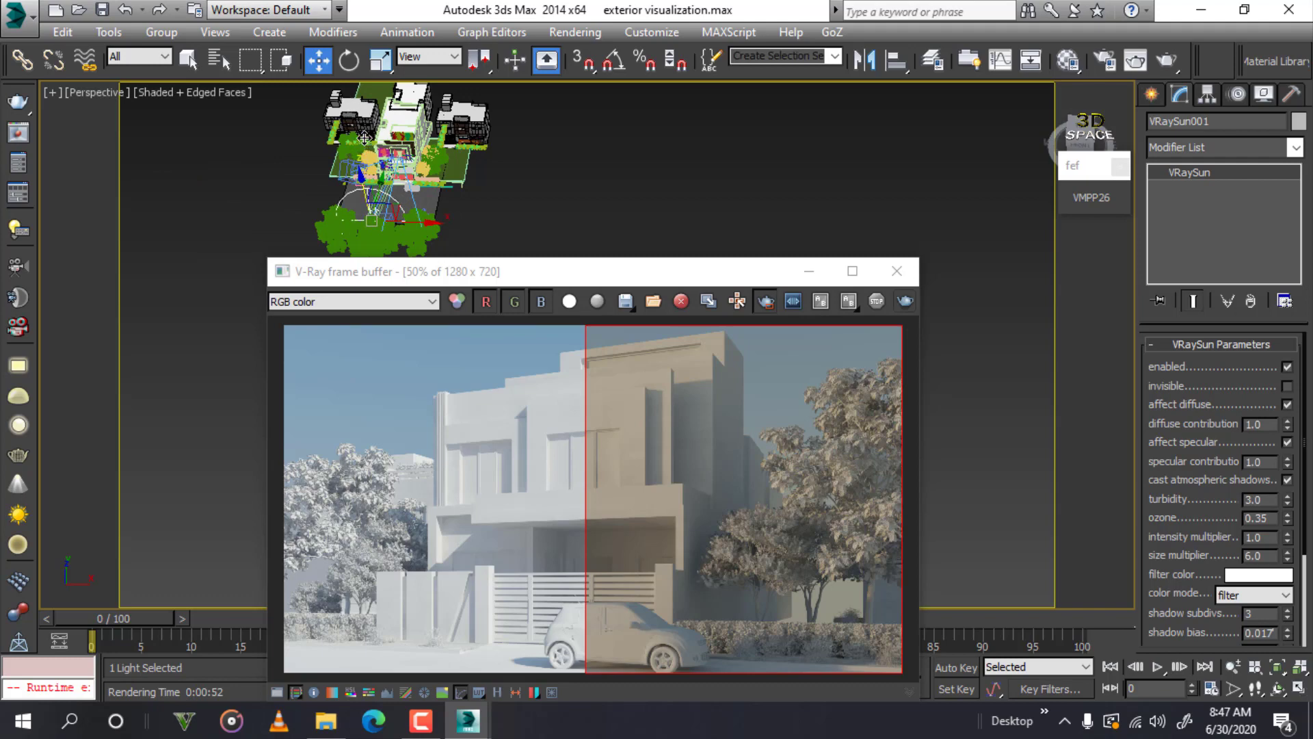
{"action": "left_click_drag", "start_coordinate": [362, 208], "coordinate": [377, 86]}
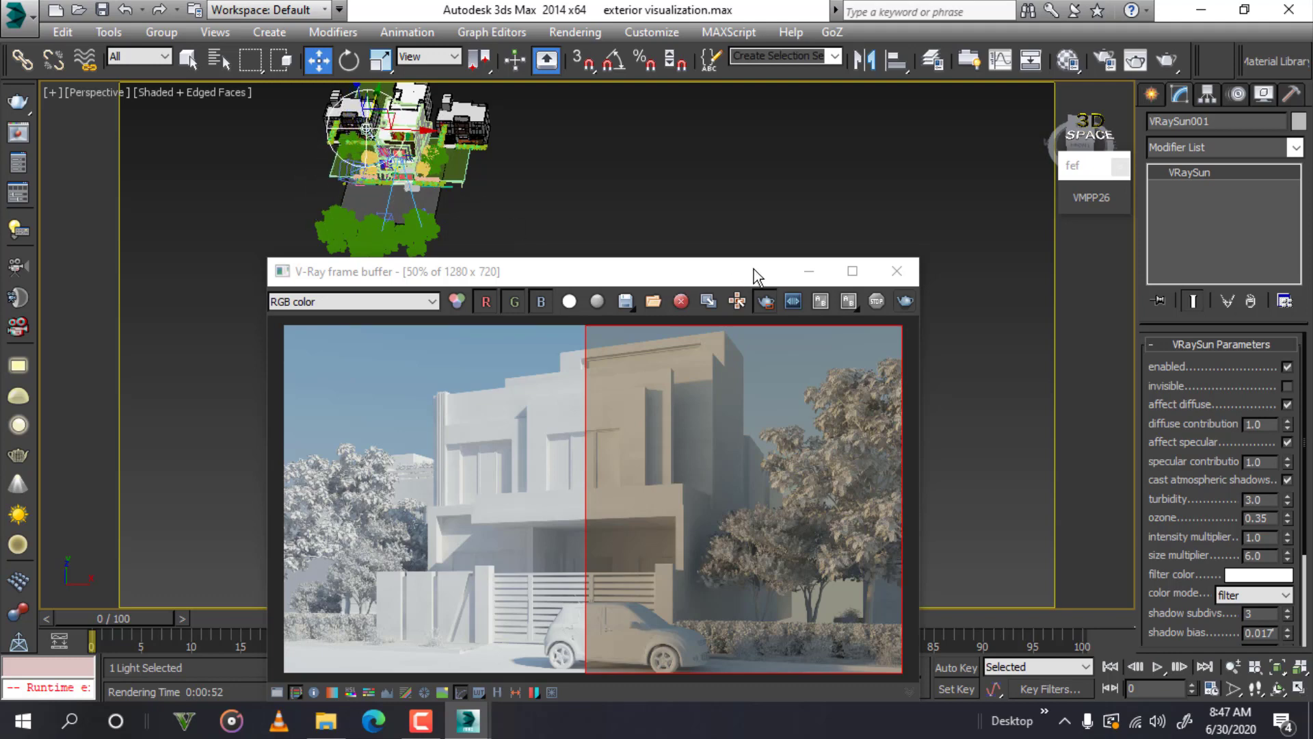
- Raise the frame buffer and pick VRayCam002 from the camera list
{"action": "left_click_drag", "start_coordinate": [693, 274], "coordinate": [695, 200]}
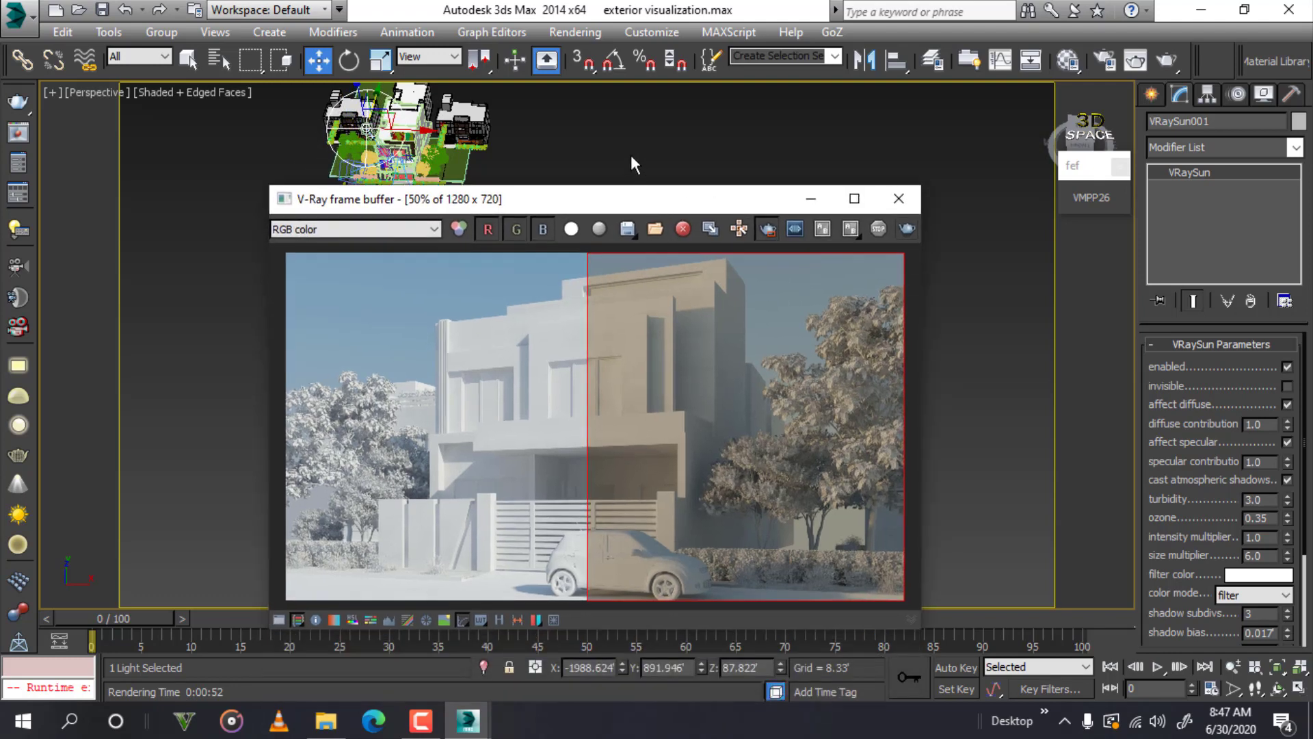
{"action": "left_click", "coordinate": [585, 137]}
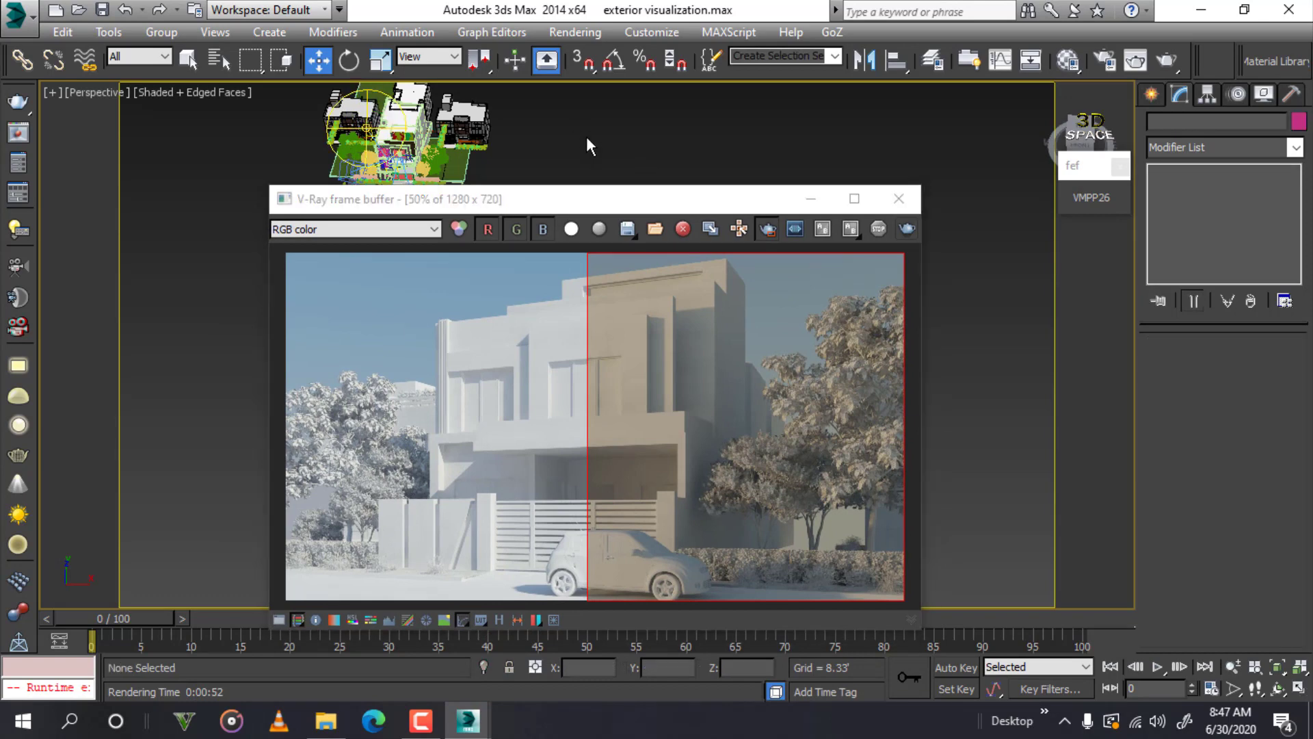
{"action": "key", "text": "c"}
{"action": "left_click", "coordinate": [601, 235]}
- View through VRayCam002 and render a narrow vertical strip through the house's centre
{"action": "left_click", "coordinate": [651, 494]}
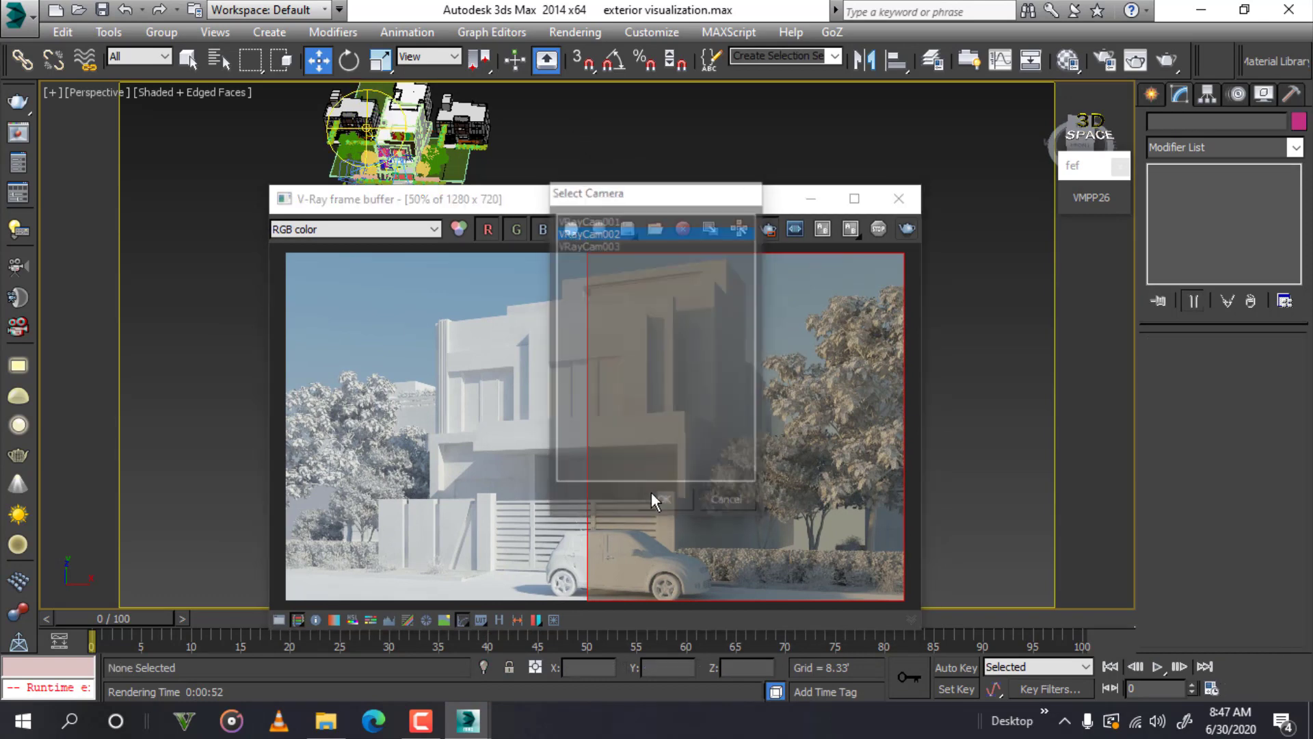
{"action": "mouse_move", "coordinate": [655, 255]}
{"action": "left_mouse_down"}
{"action": "mouse_move", "coordinate": [551, 453]}
{"action": "mouse_move", "coordinate": [501, 600]}
{"action": "left_mouse_up"}
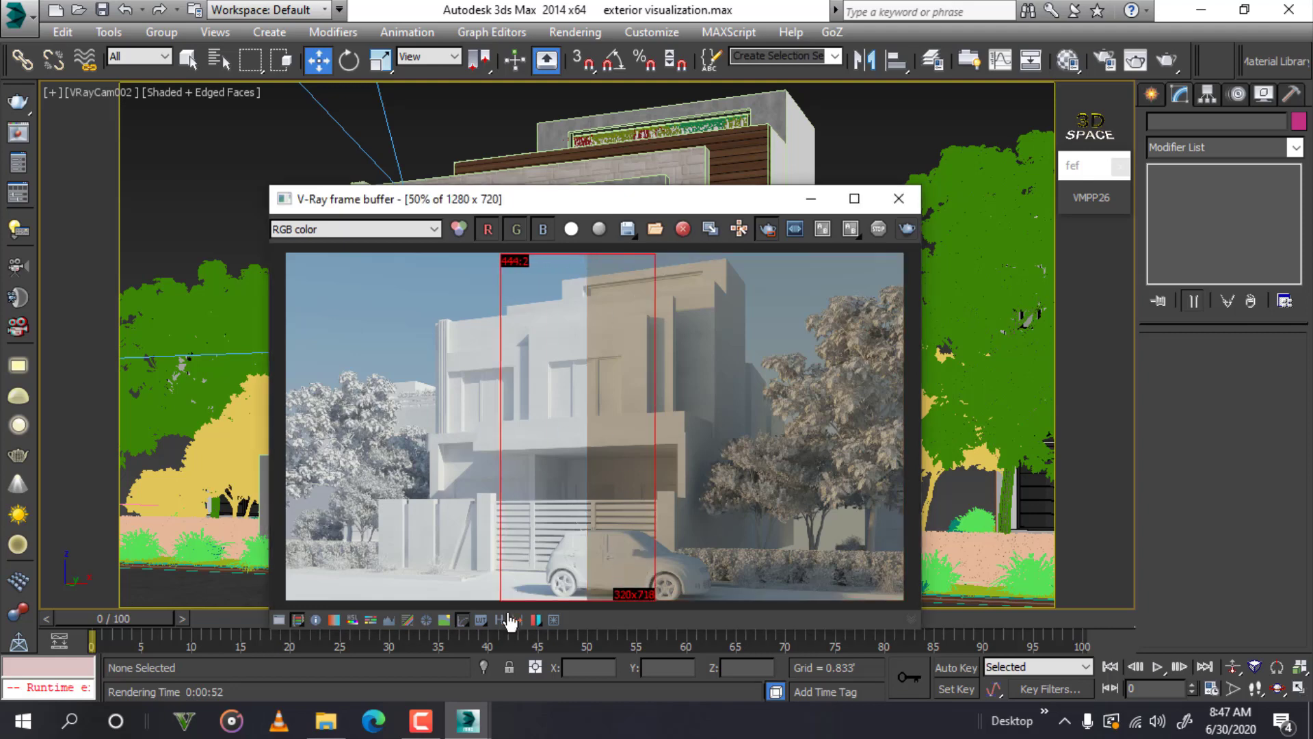
{"action": "left_click", "coordinate": [907, 229]}
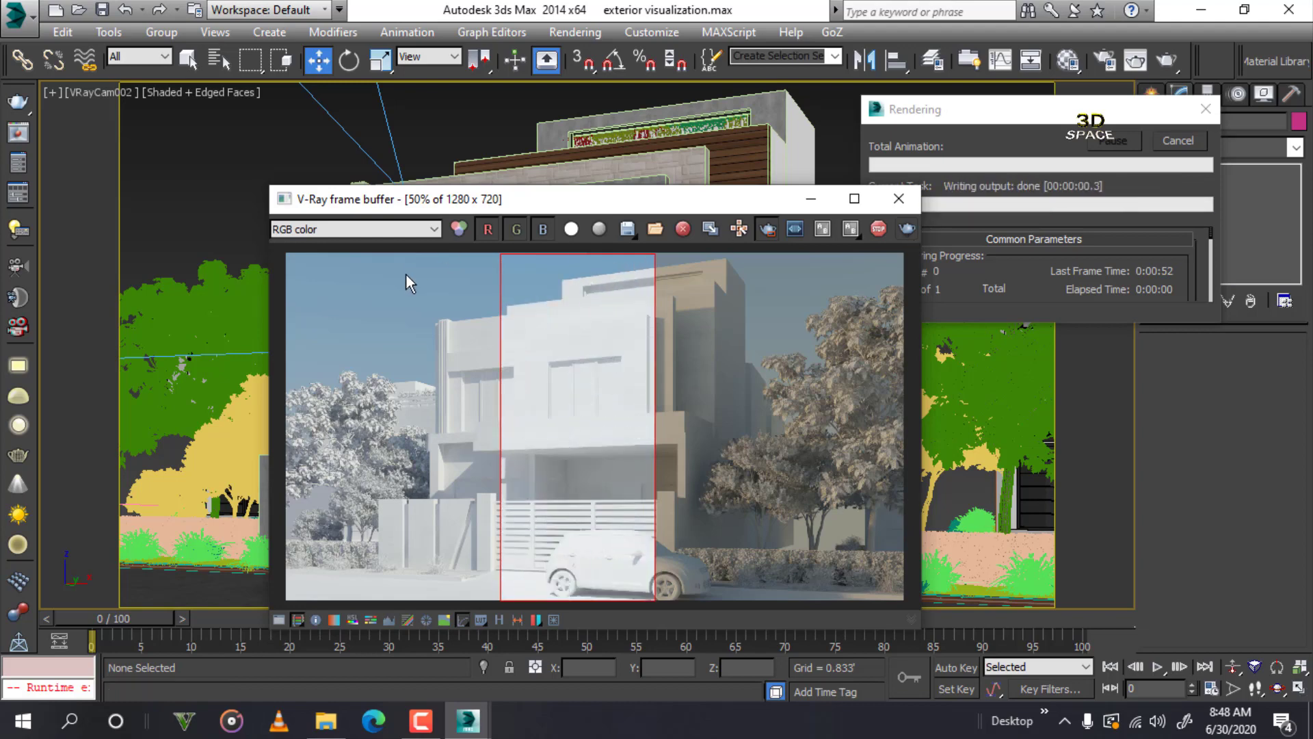
- Zoom the frame buffer to inspect the centre strip, then turn Region render off
{"action": "scroll", "coordinate": [601, 409], "scroll_direction": "up", "scroll_amount": 3}
{"action": "scroll", "coordinate": [552, 404], "scroll_direction": "down", "scroll_amount": 2}
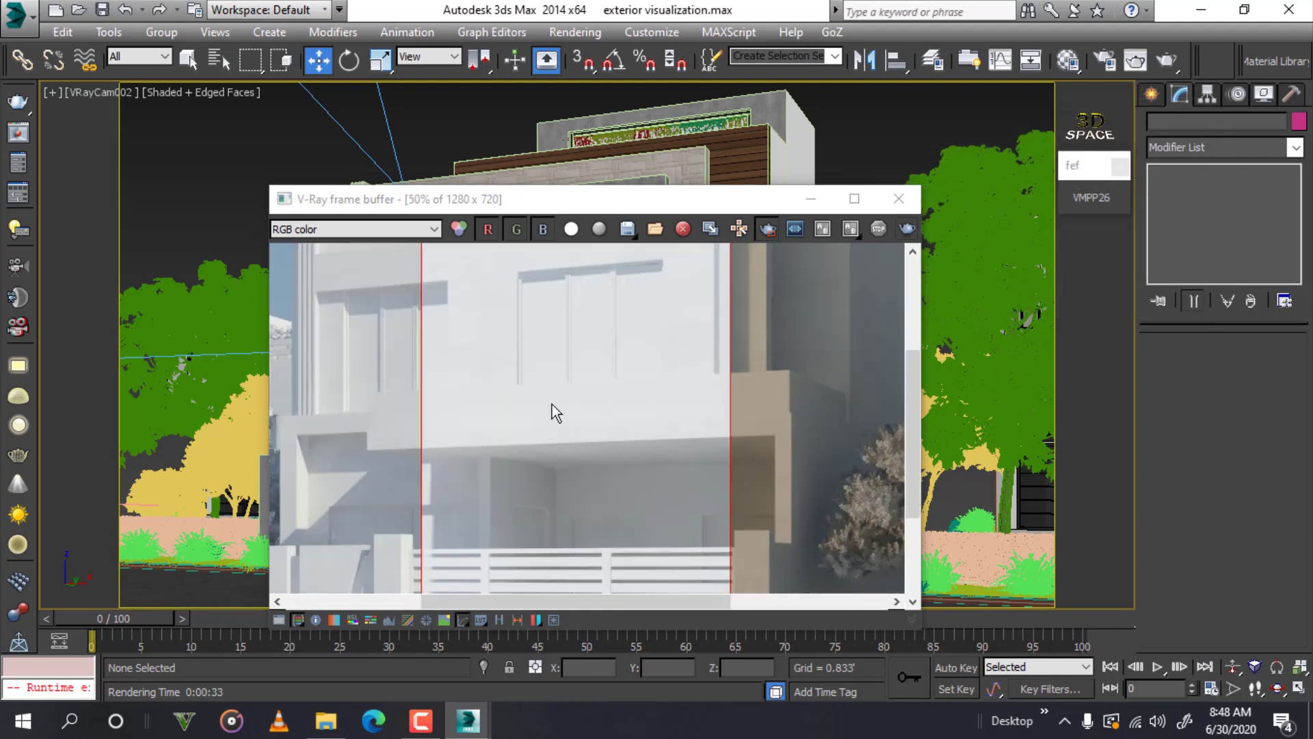
{"action": "scroll", "coordinate": [563, 437], "scroll_direction": "down", "scroll_amount": 1}
{"action": "scroll", "coordinate": [590, 513], "scroll_direction": "up", "scroll_amount": 2}
{"action": "scroll", "coordinate": [592, 503], "scroll_direction": "down", "scroll_amount": 3}
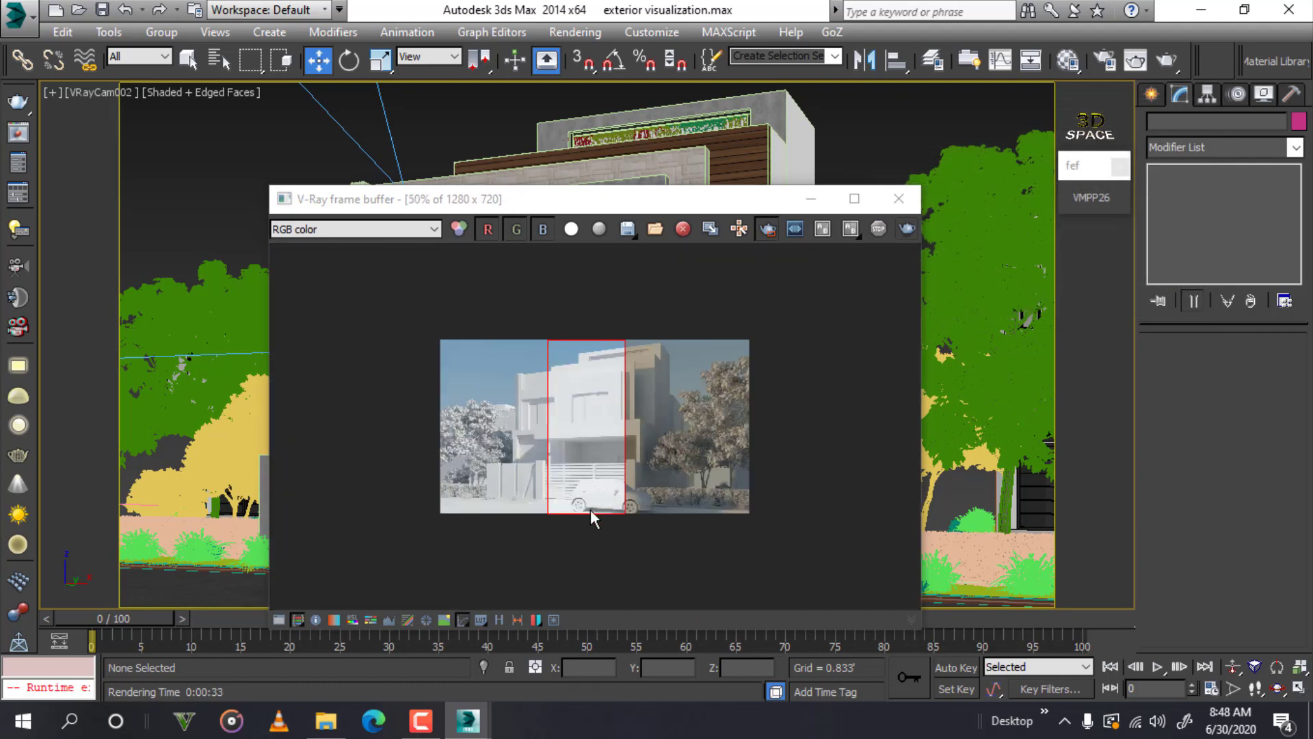
{"action": "scroll", "coordinate": [599, 527], "scroll_direction": "up", "scroll_amount": 2}
{"action": "scroll", "coordinate": [612, 553], "scroll_direction": "up", "scroll_amount": 3}
{"action": "scroll", "coordinate": [602, 526], "scroll_direction": "down", "scroll_amount": 2}
{"action": "scroll", "coordinate": [589, 472], "scroll_direction": "down", "scroll_amount": 1}
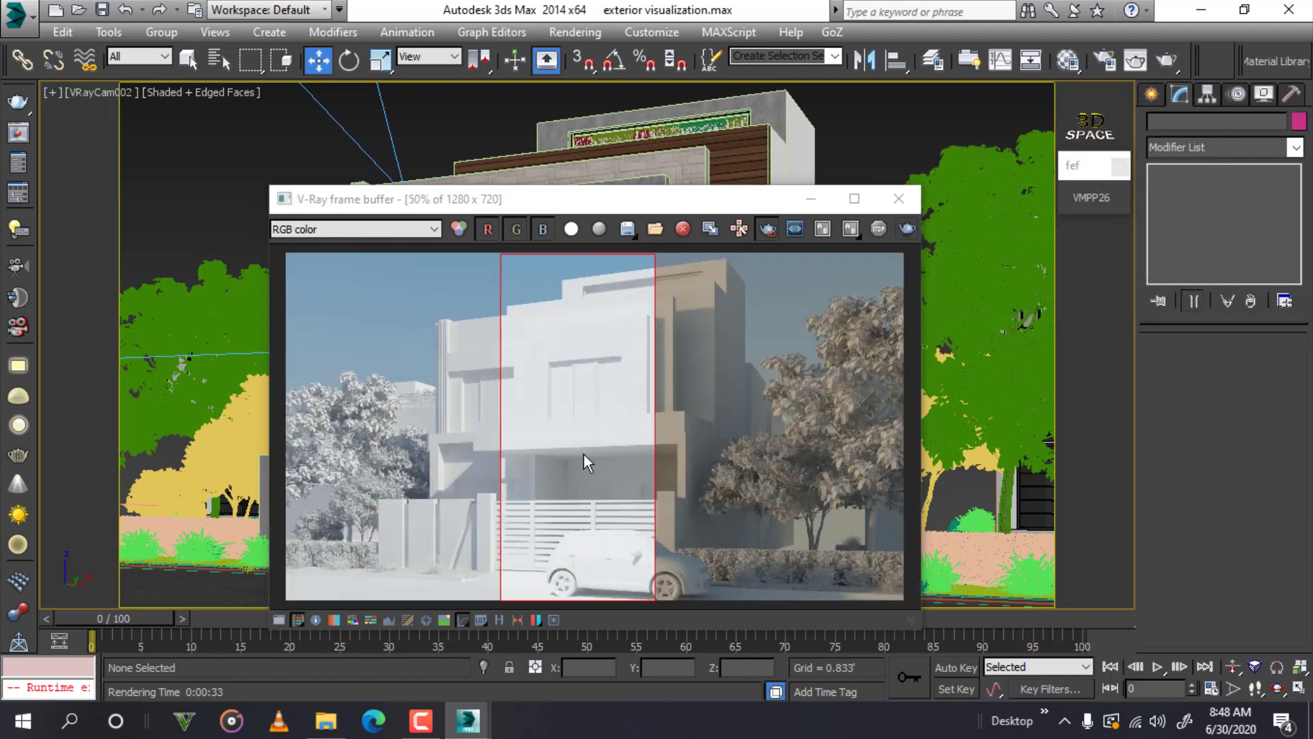
{"action": "left_click", "coordinate": [765, 232]}
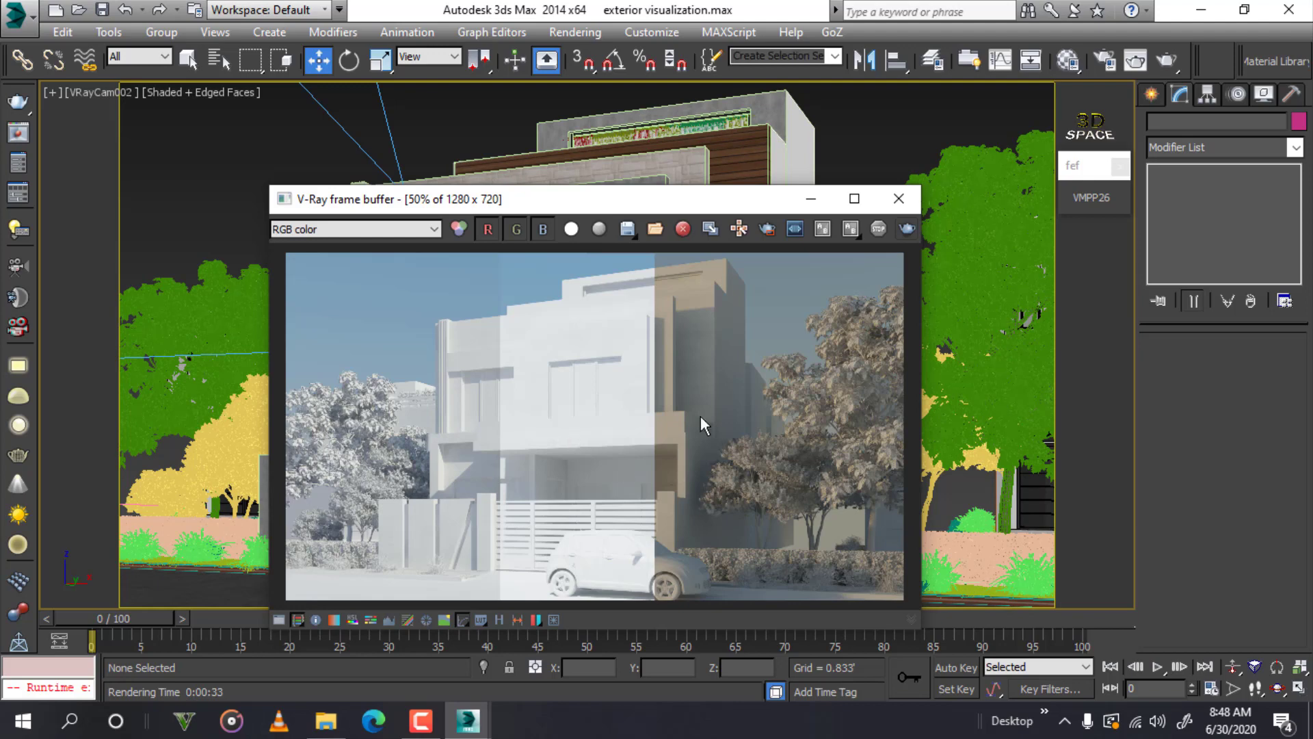
- Zoom in and out to compare the cool, white and warm bands of the render
{"action": "scroll", "coordinate": [766, 363], "scroll_direction": "up", "scroll_amount": 1}
{"action": "scroll", "coordinate": [547, 383], "scroll_direction": "down", "scroll_amount": 1}
{"action": "scroll", "coordinate": [437, 376], "scroll_direction": "up", "scroll_amount": 1}
{"action": "scroll", "coordinate": [426, 380], "scroll_direction": "up", "scroll_amount": 1}
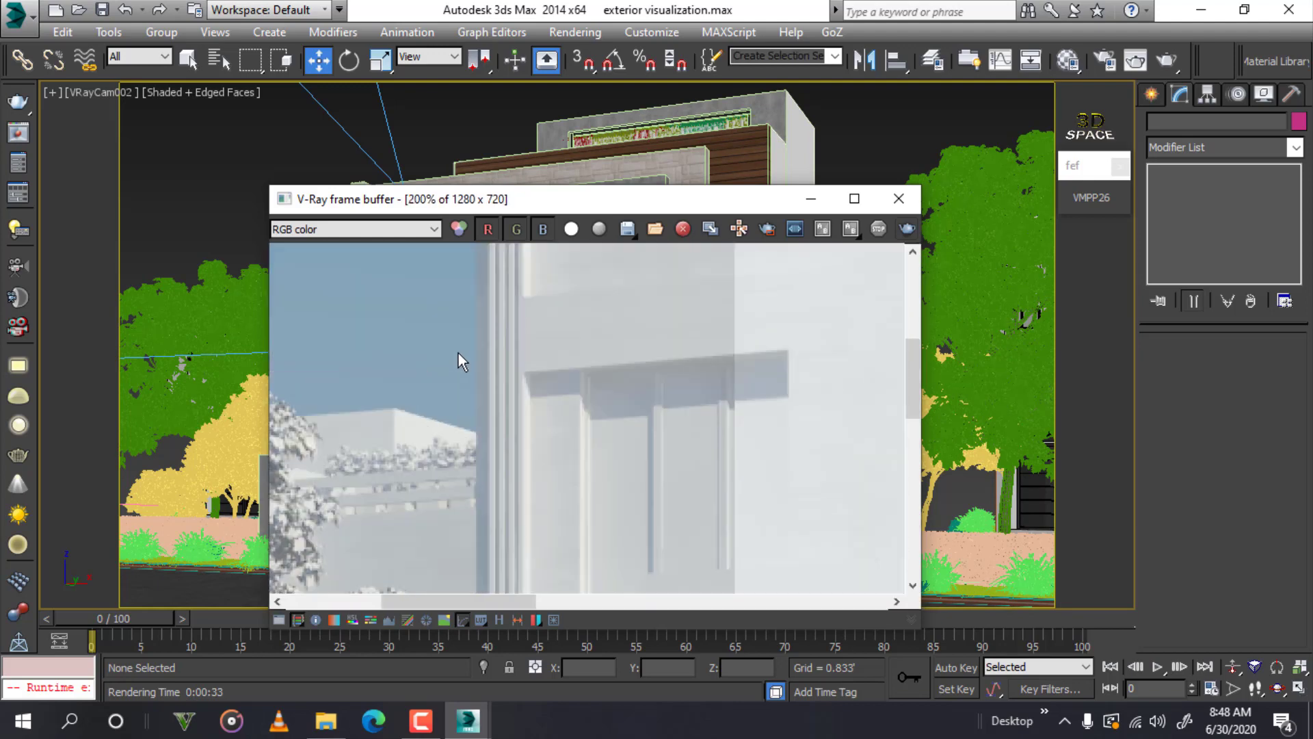
{"action": "scroll", "coordinate": [575, 389], "scroll_direction": "down", "scroll_amount": 1}
{"action": "scroll", "coordinate": [552, 383], "scroll_direction": "down", "scroll_amount": 1}
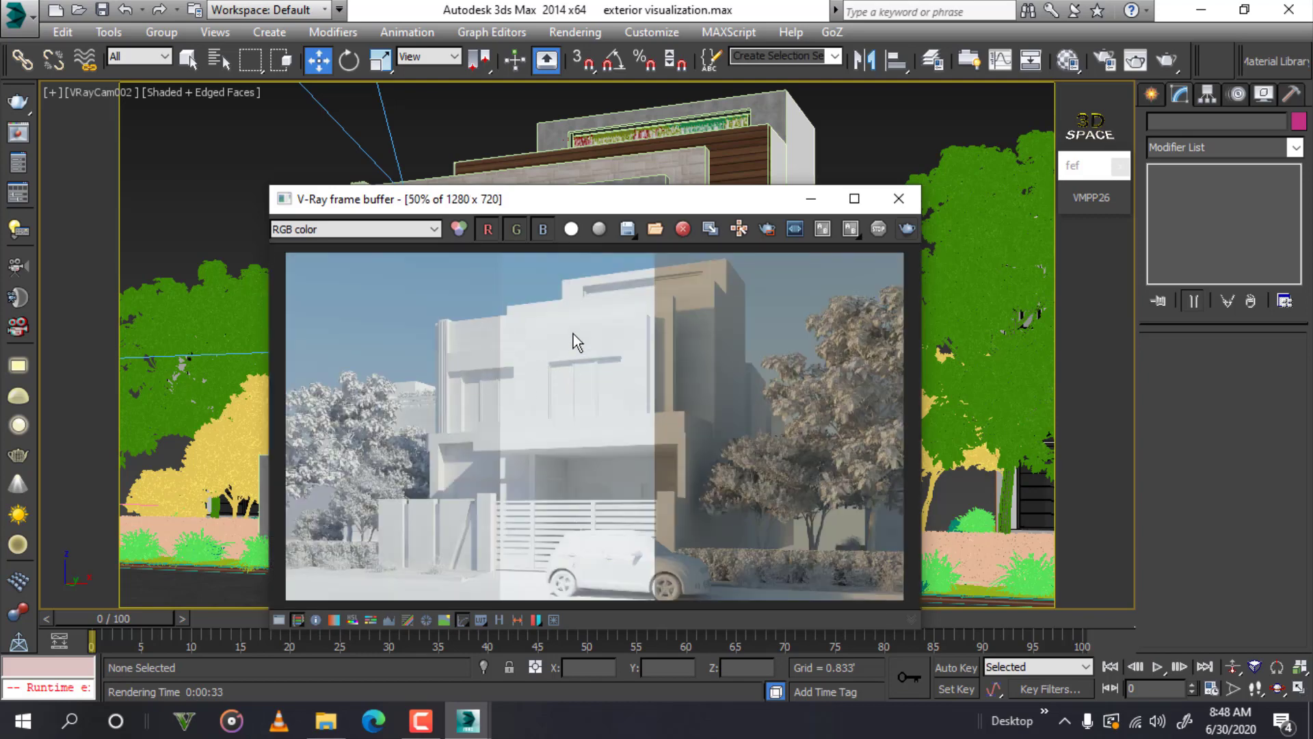
{"action": "scroll", "coordinate": [438, 406], "scroll_direction": "up", "scroll_amount": 1}
{"action": "scroll", "coordinate": [437, 406], "scroll_direction": "down", "scroll_amount": 1}
{"action": "scroll", "coordinate": [733, 331], "scroll_direction": "up", "scroll_amount": 1}
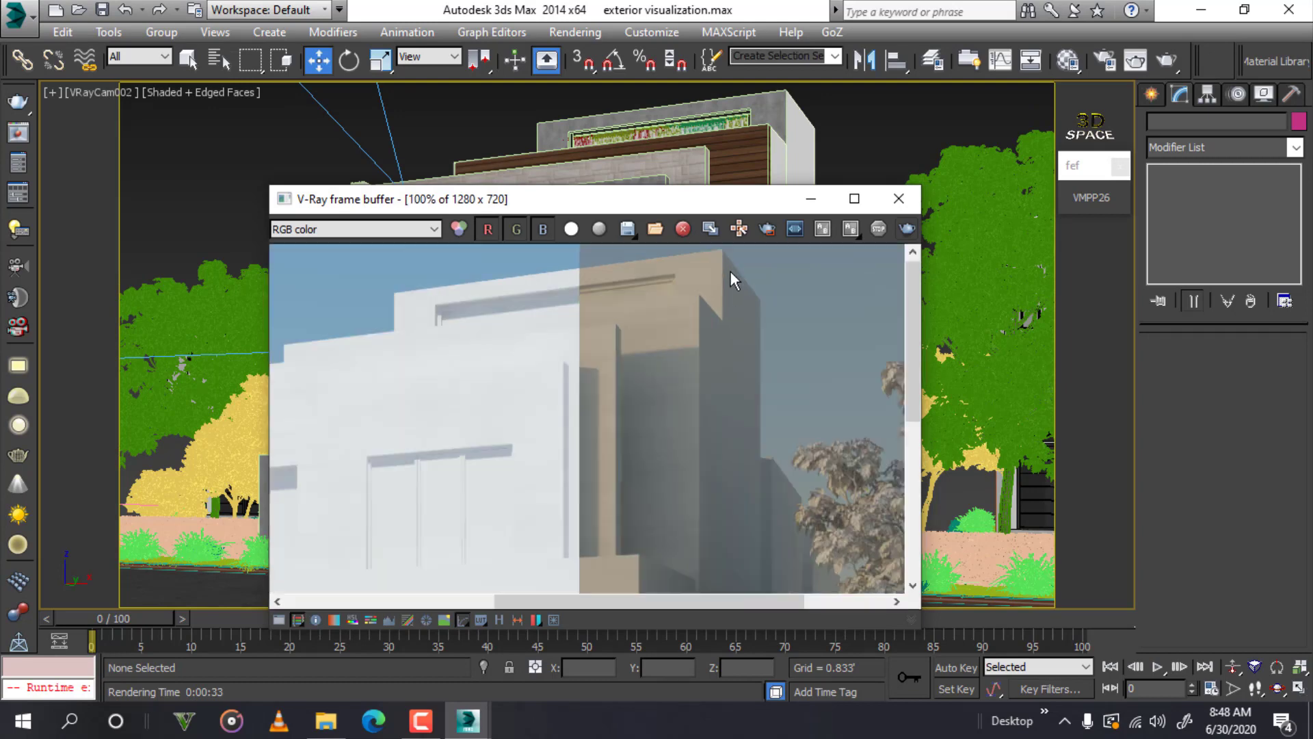
{"action": "scroll", "coordinate": [731, 272], "scroll_direction": "up", "scroll_amount": 1}
{"action": "scroll", "coordinate": [736, 294], "scroll_direction": "down", "scroll_amount": 1}
{"action": "scroll", "coordinate": [719, 330], "scroll_direction": "down", "scroll_amount": 1}
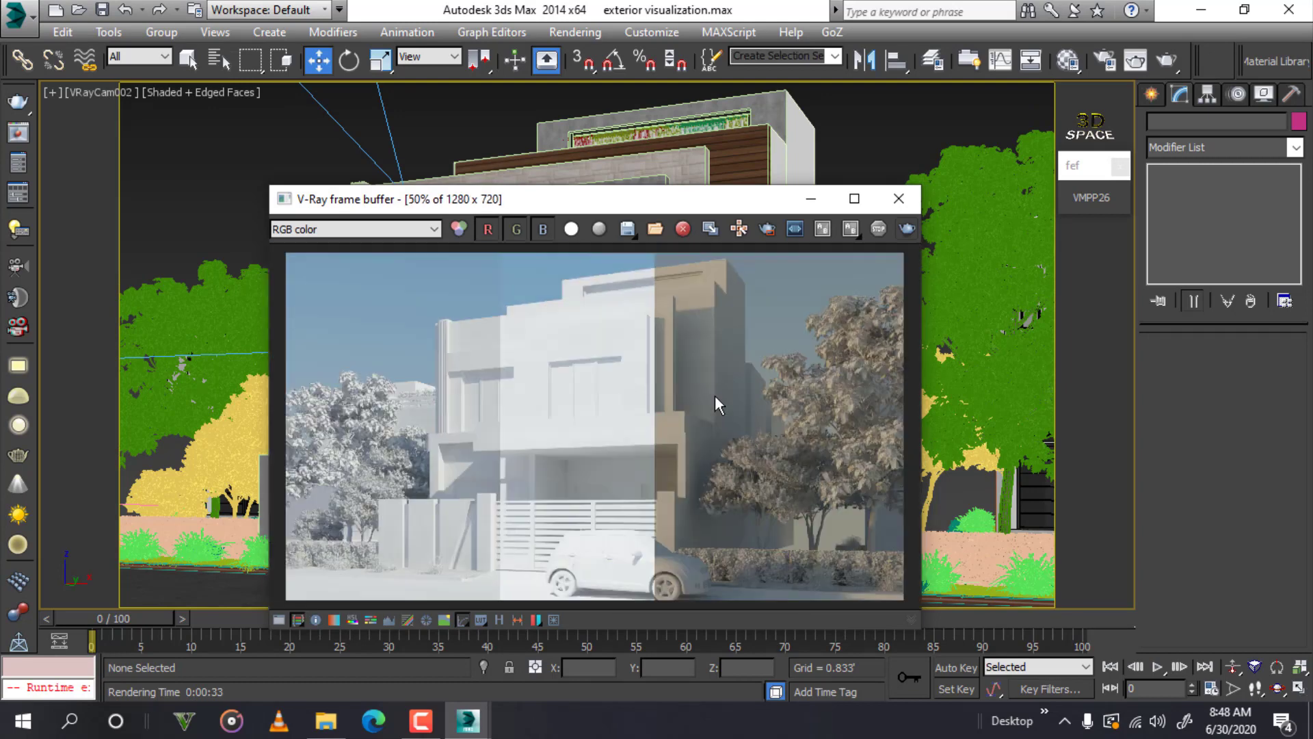
{"action": "scroll", "coordinate": [670, 301], "scroll_direction": "up", "scroll_amount": 1}
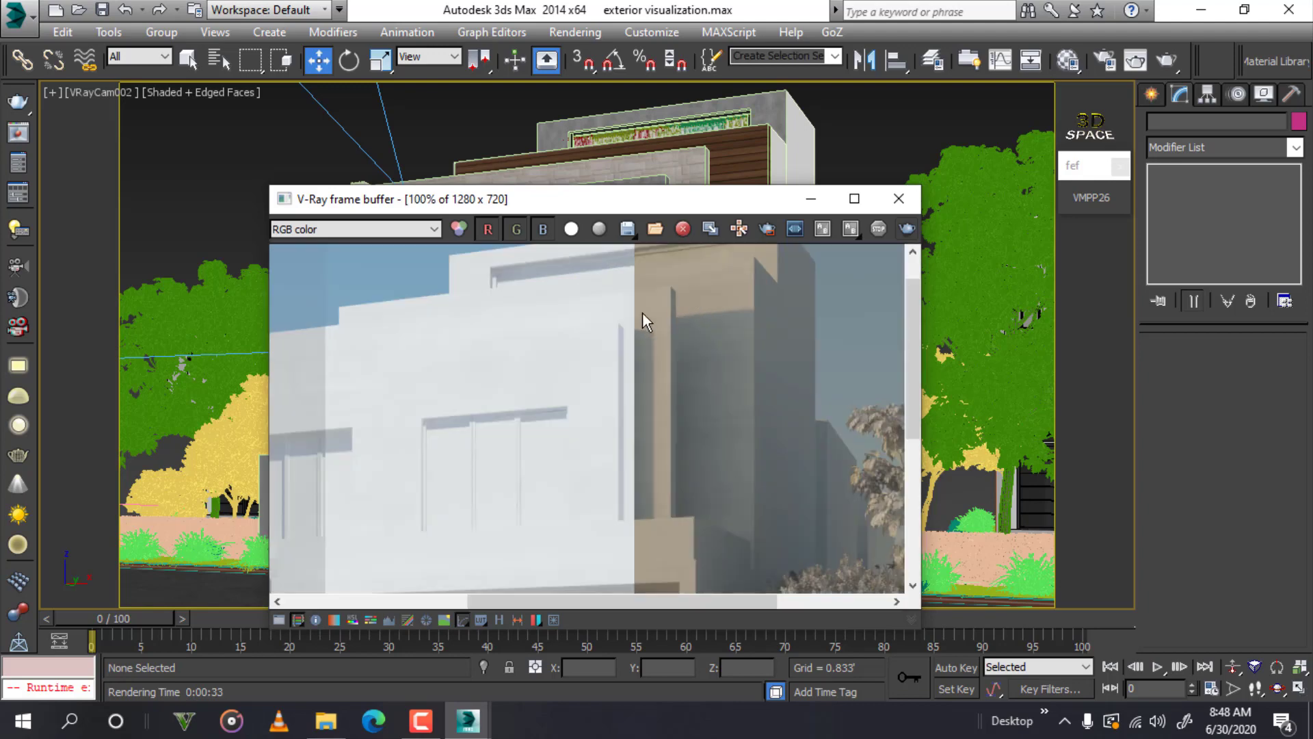
{"action": "scroll", "coordinate": [638, 428], "scroll_direction": "down", "scroll_amount": 2}
{"action": "scroll", "coordinate": [635, 428], "scroll_direction": "up", "scroll_amount": 1}
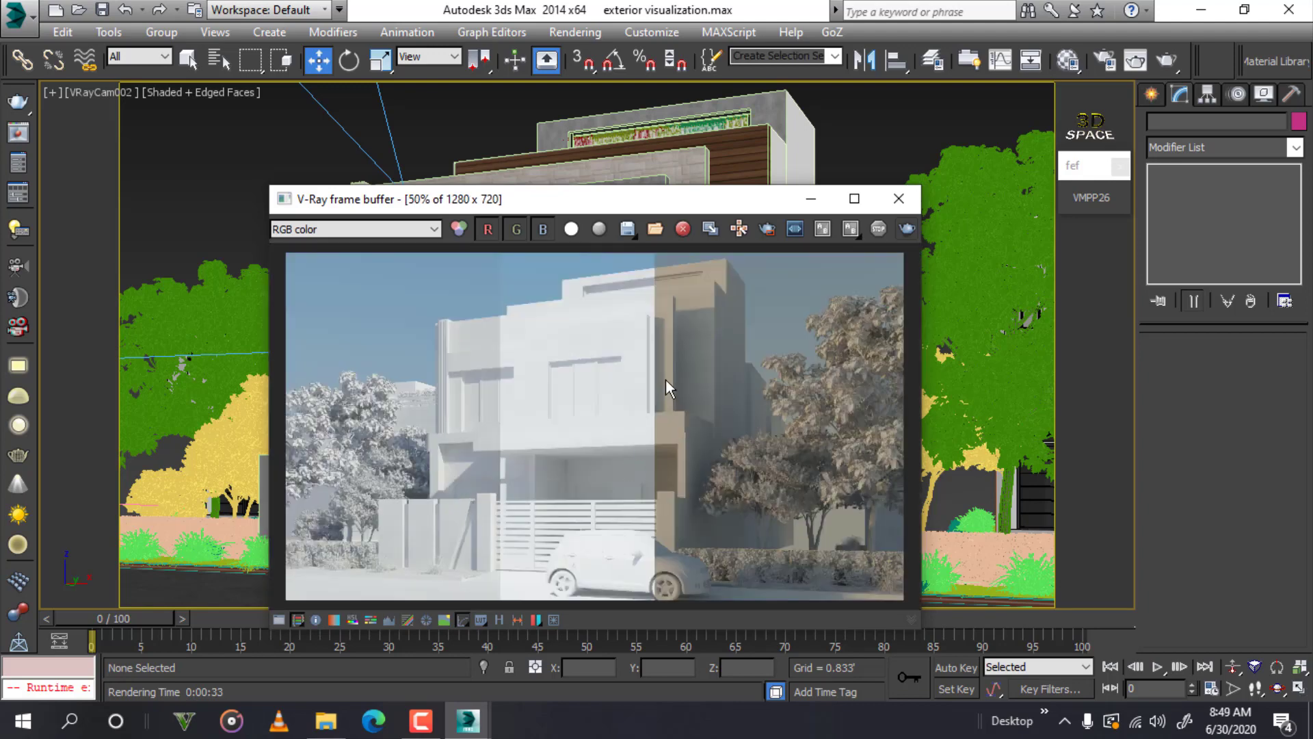
{"action": "scroll", "coordinate": [666, 379], "scroll_direction": "down", "scroll_amount": 1}
{"action": "scroll", "coordinate": [657, 376], "scroll_direction": "up", "scroll_amount": 2}
{"action": "scroll", "coordinate": [636, 377], "scroll_direction": "down", "scroll_amount": 1}
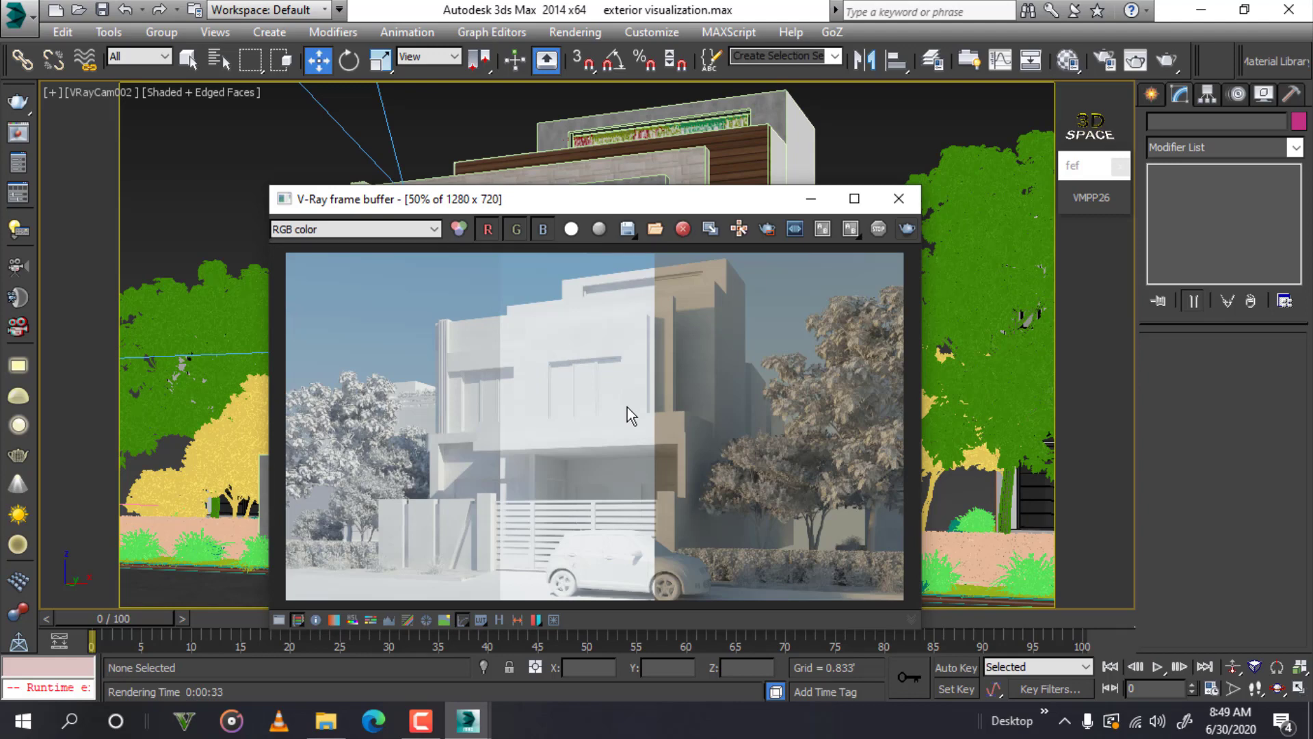
{"action": "scroll", "coordinate": [696, 361], "scroll_direction": "up", "scroll_amount": 1}
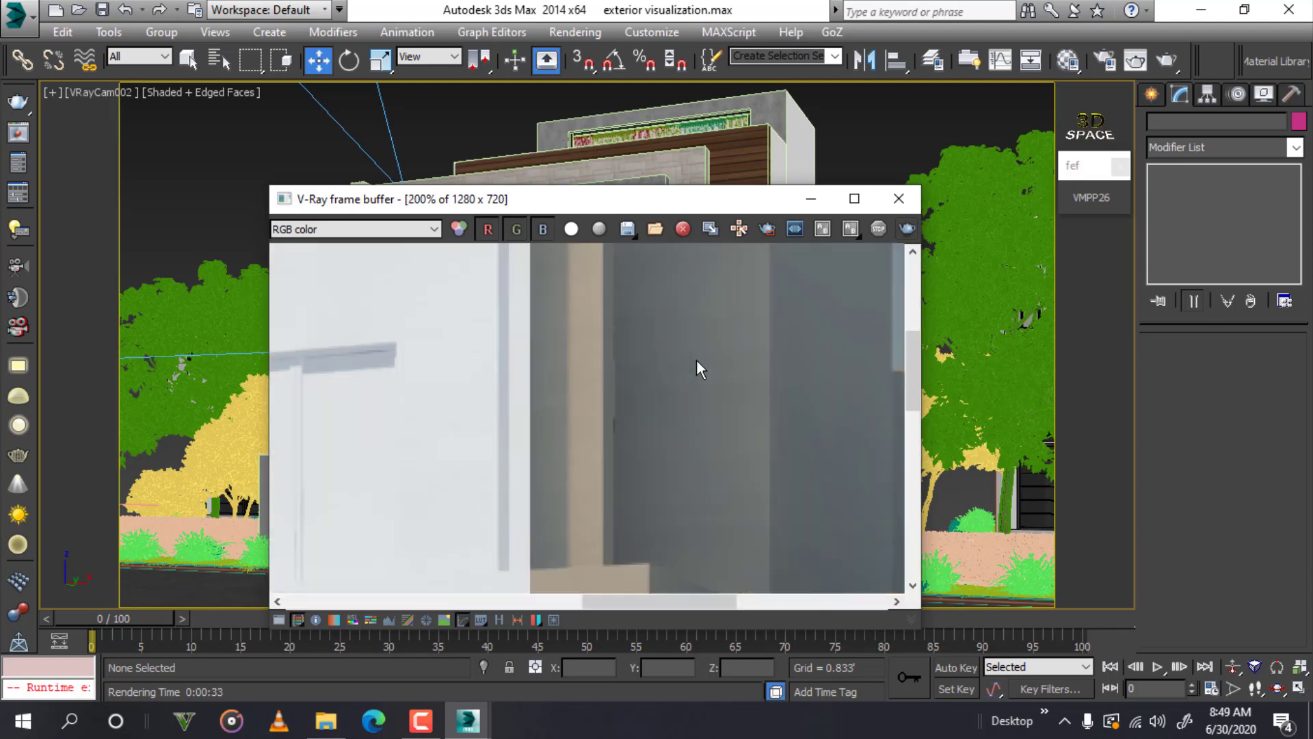
{"action": "scroll", "coordinate": [698, 362], "scroll_direction": "down", "scroll_amount": 2}
{"action": "scroll", "coordinate": [698, 383], "scroll_direction": "up", "scroll_amount": 2}
{"action": "scroll", "coordinate": [718, 401], "scroll_direction": "down", "scroll_amount": 1}
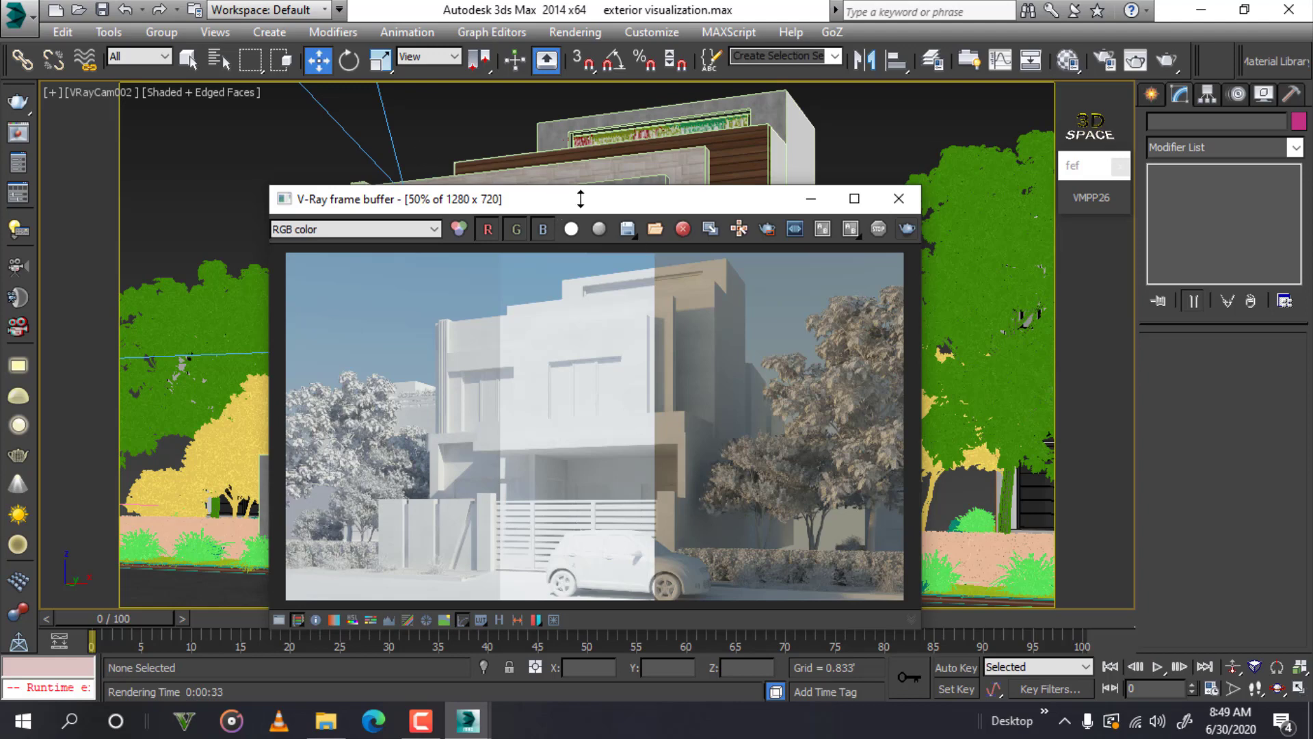
- Lower the frame buffer and frame the whole scene in a free Perspective view
{"action": "left_click_drag", "start_coordinate": [581, 199], "coordinate": [478, 316]}
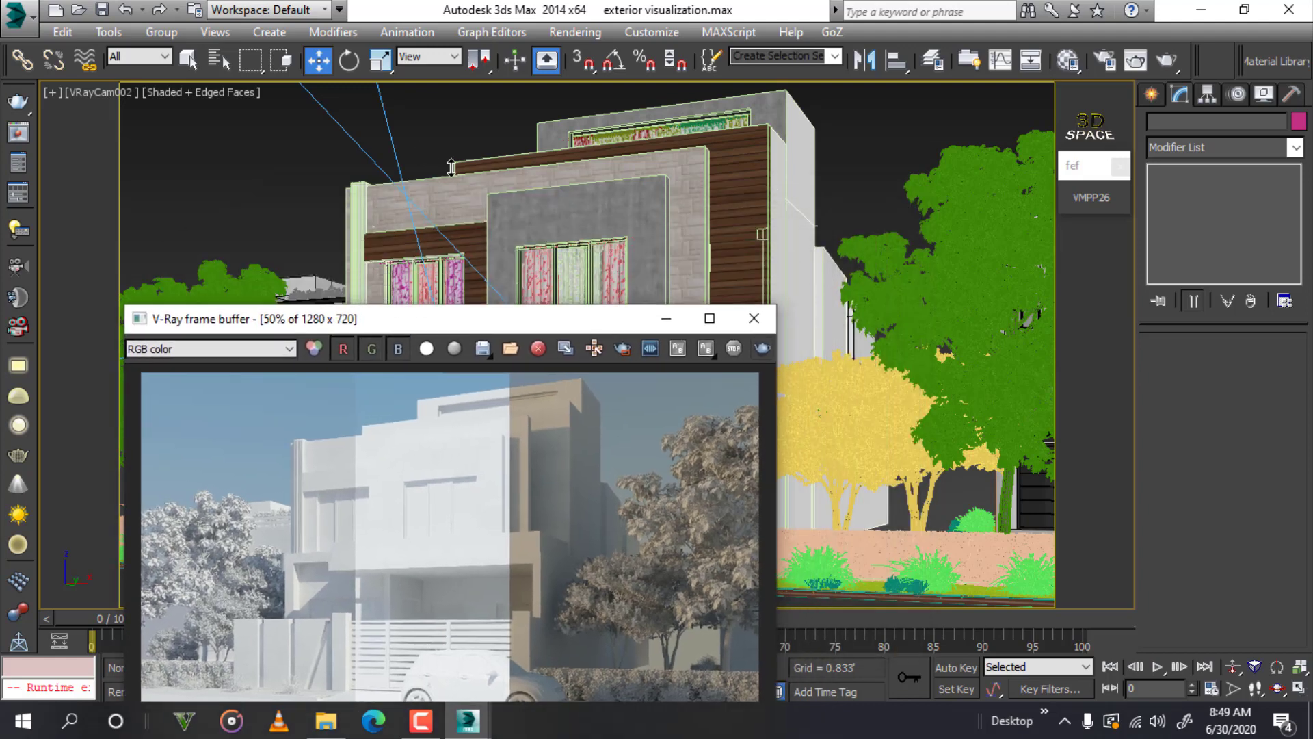
{"action": "key", "text": "p"}
{"action": "middle_click_drag", "start_coordinate": [420, 142], "coordinate": [441, 164]}
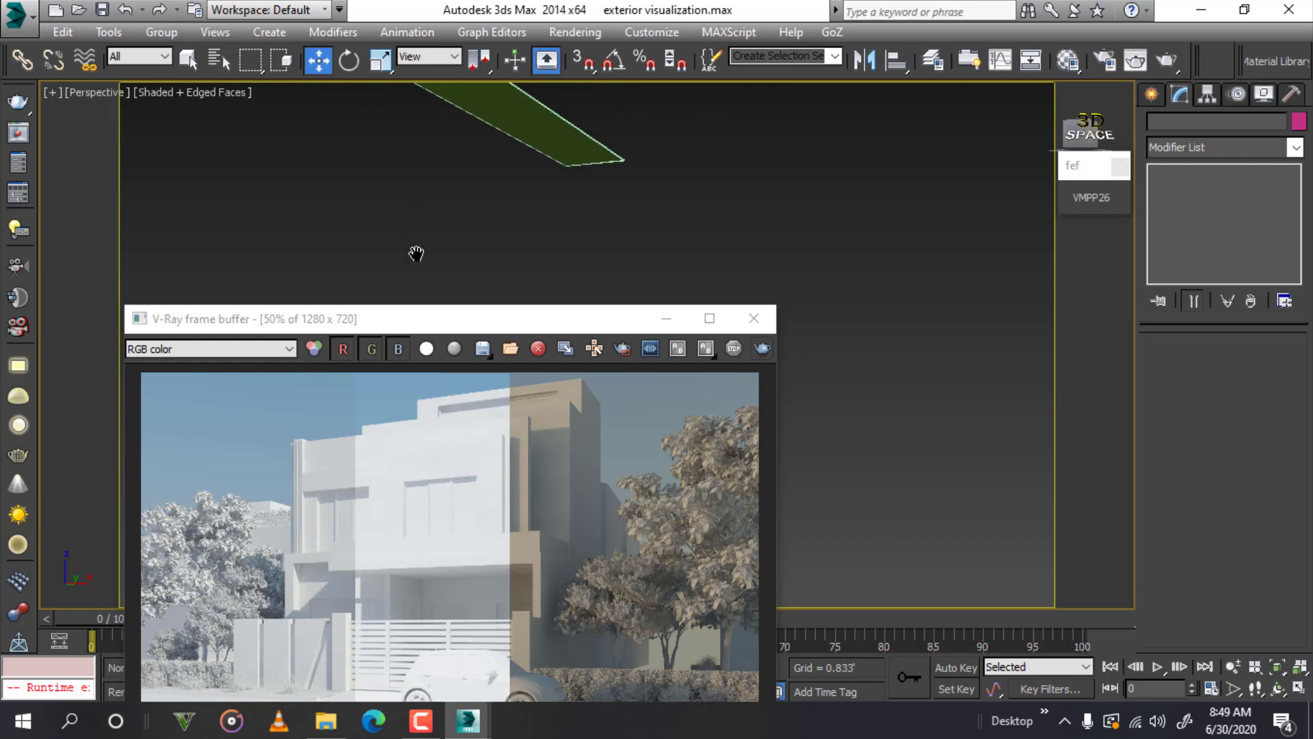
{"action": "scroll", "coordinate": [451, 192], "scroll_direction": "down", "scroll_amount": 5}
{"action": "middle_click_drag", "start_coordinate": [469, 214], "coordinate": [453, 86], "text": "alt"}
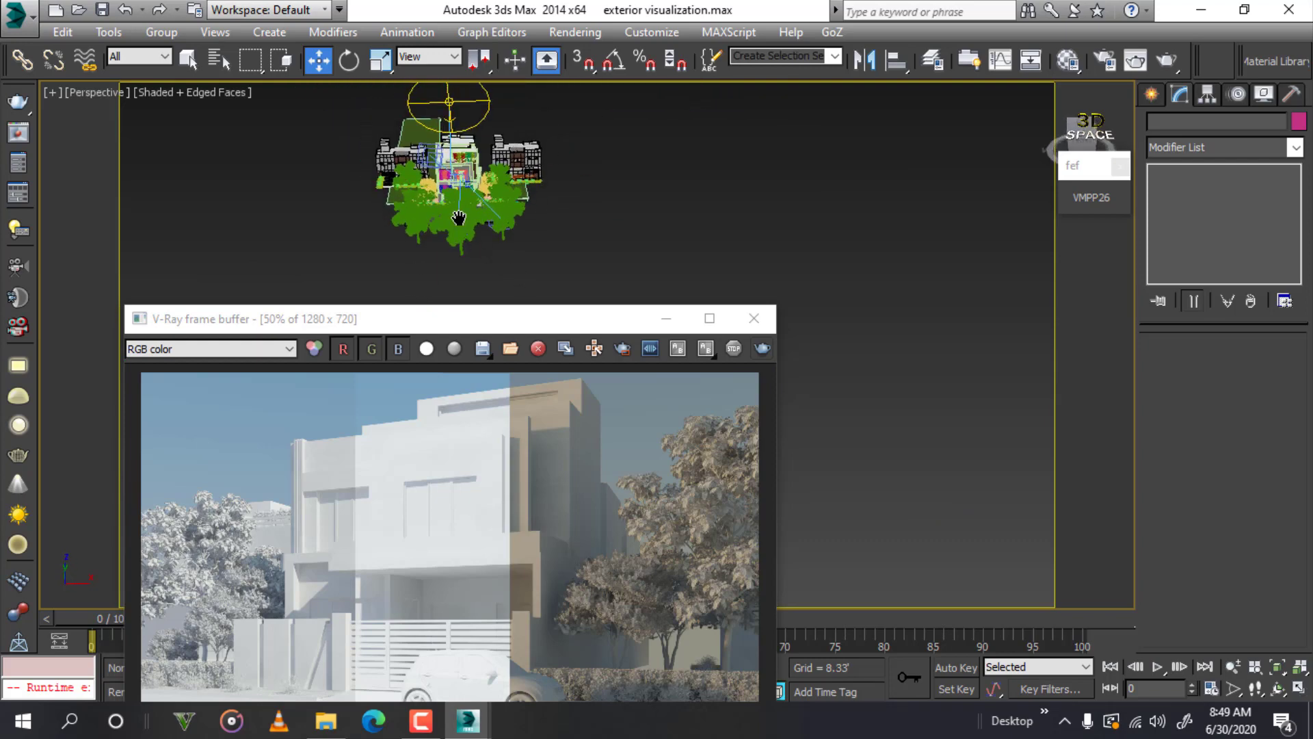
- Select VRaySun001 and move it further to the right of the house
{"action": "left_click", "coordinate": [449, 105]}
{"action": "mouse_move", "coordinate": [449, 104]}
{"action": "left_mouse_down"}
{"action": "mouse_move", "coordinate": [633, 149]}
{"action": "mouse_move", "coordinate": [601, 200]}
{"action": "left_mouse_up"}
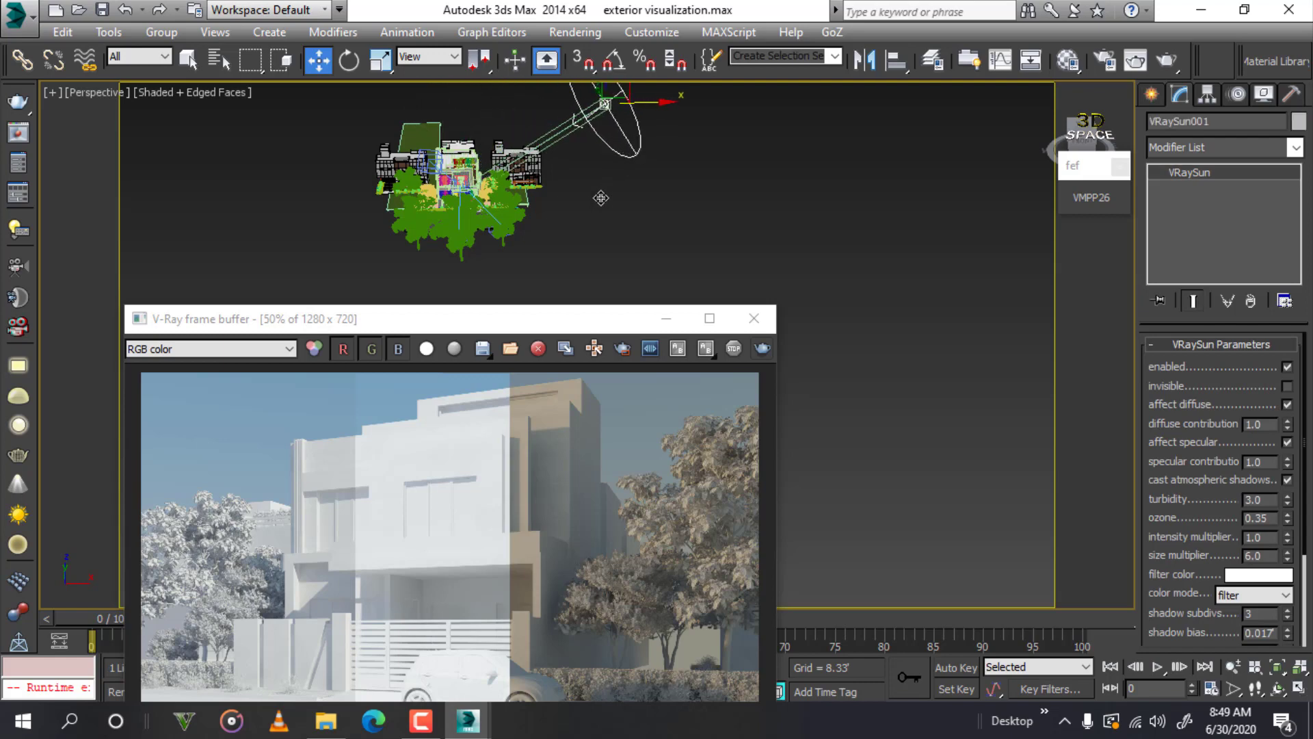
{"action": "mouse_move", "coordinate": [602, 199]}
{"action": "middle_mouse_down", "text": "alt"}
{"action": "mouse_move", "coordinate": [562, 235]}
{"action": "mouse_move", "coordinate": [601, 133]}
{"action": "middle_mouse_up", "text": "alt"}
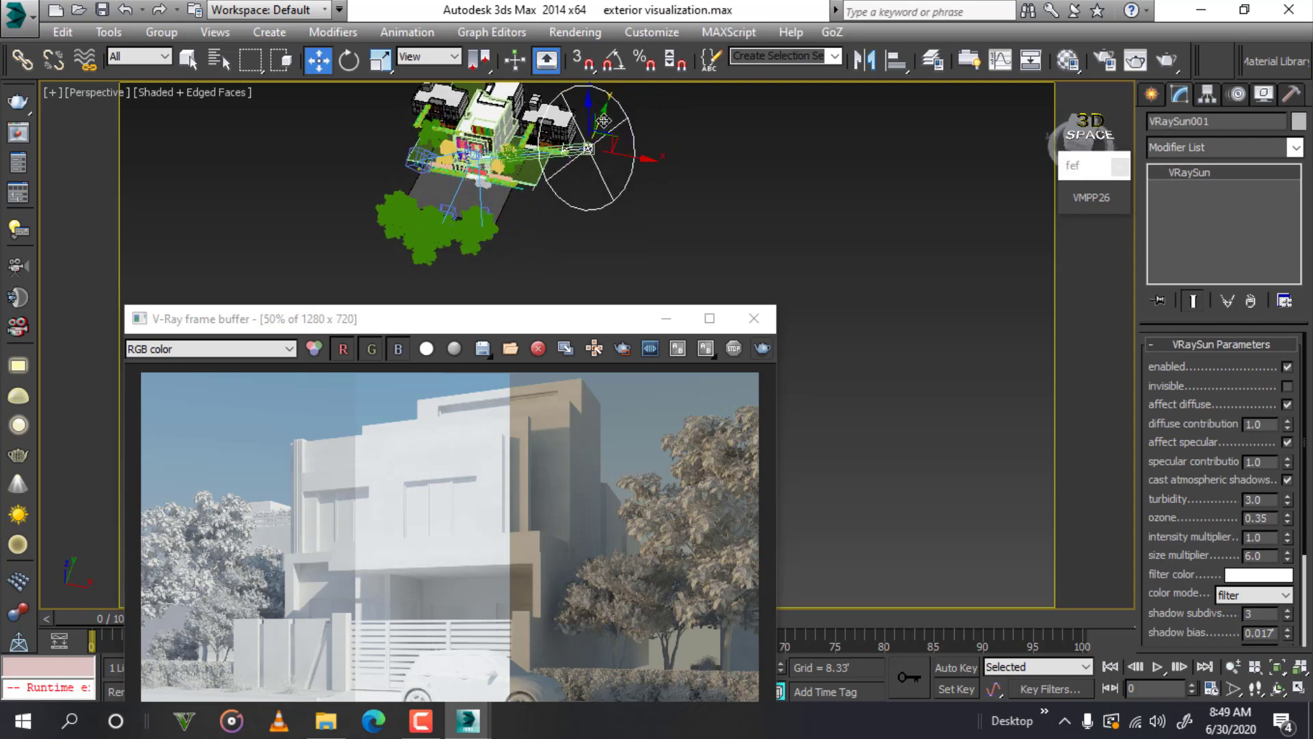
{"action": "scroll", "coordinate": [600, 136], "scroll_direction": "up", "scroll_amount": 1}
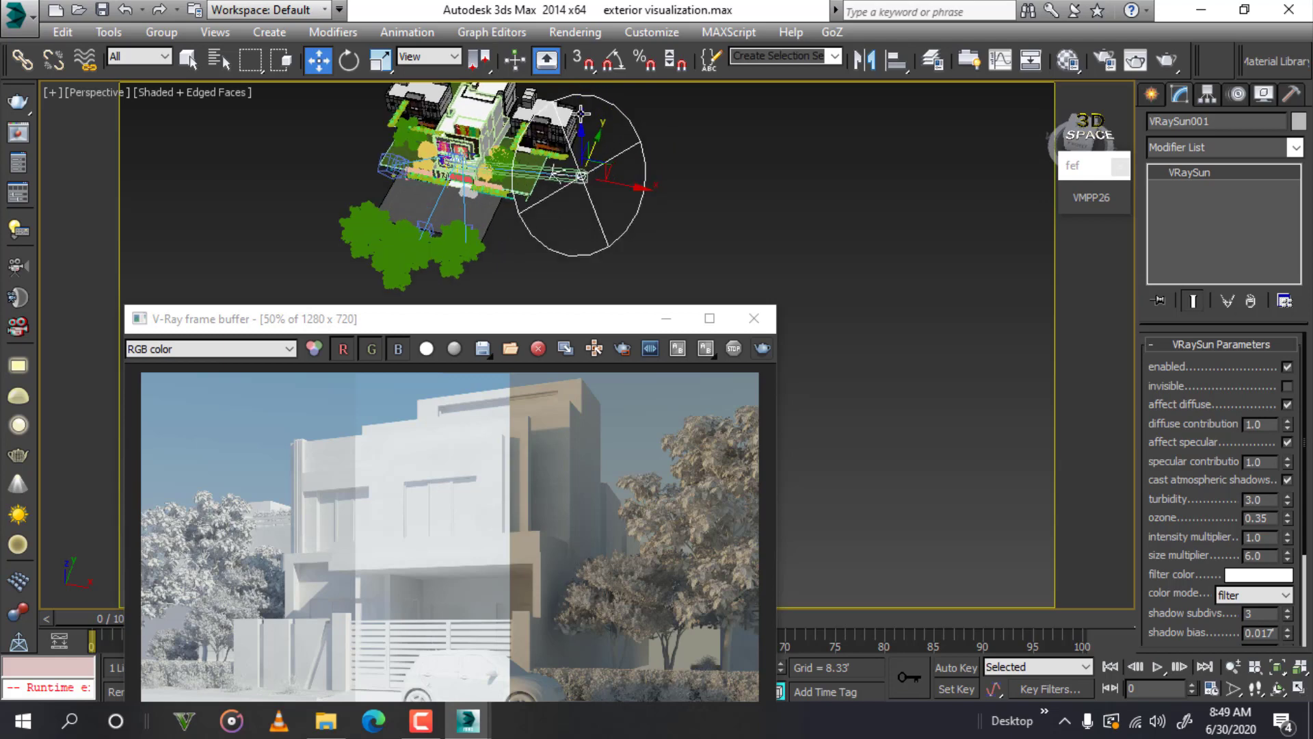
{"action": "scroll", "coordinate": [615, 95], "scroll_direction": "up", "scroll_amount": 1}
{"action": "middle_click_drag", "start_coordinate": [614, 95], "coordinate": [615, 229], "text": "alt"}
- Return the viewport to the VRayCam002 camera view
{"action": "key", "text": "c"}
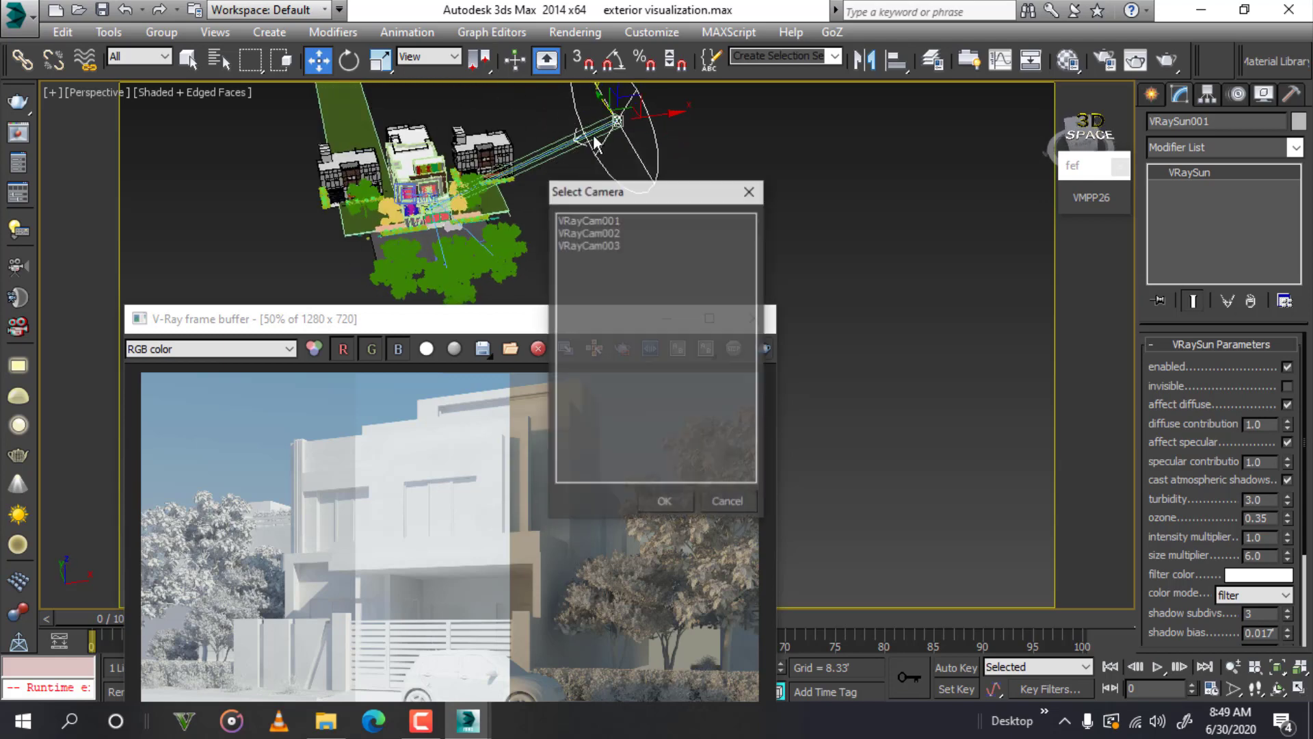
{"action": "left_click", "coordinate": [614, 232]}
{"action": "left_click", "coordinate": [645, 503]}
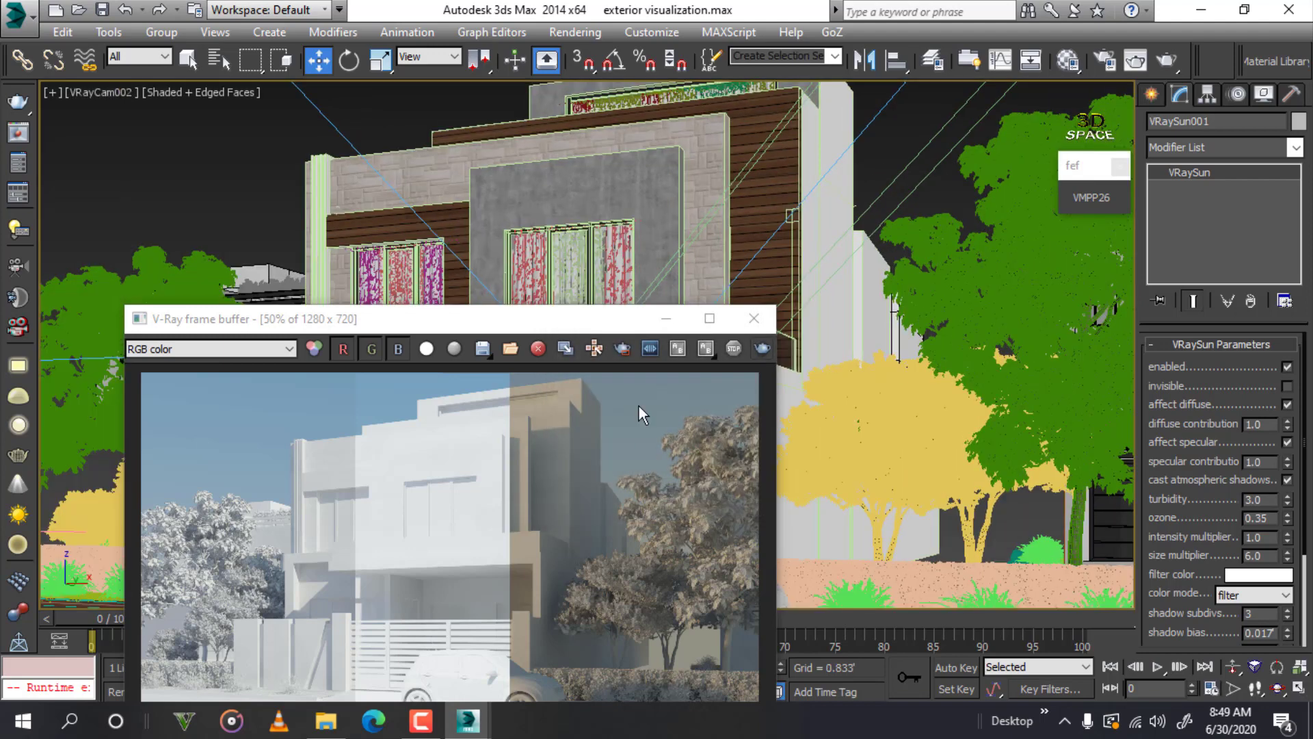
- Toggle the sun's enabled state, lower the frame buffer and frame the site in Perspective
{"action": "left_click", "coordinate": [1286, 370]}
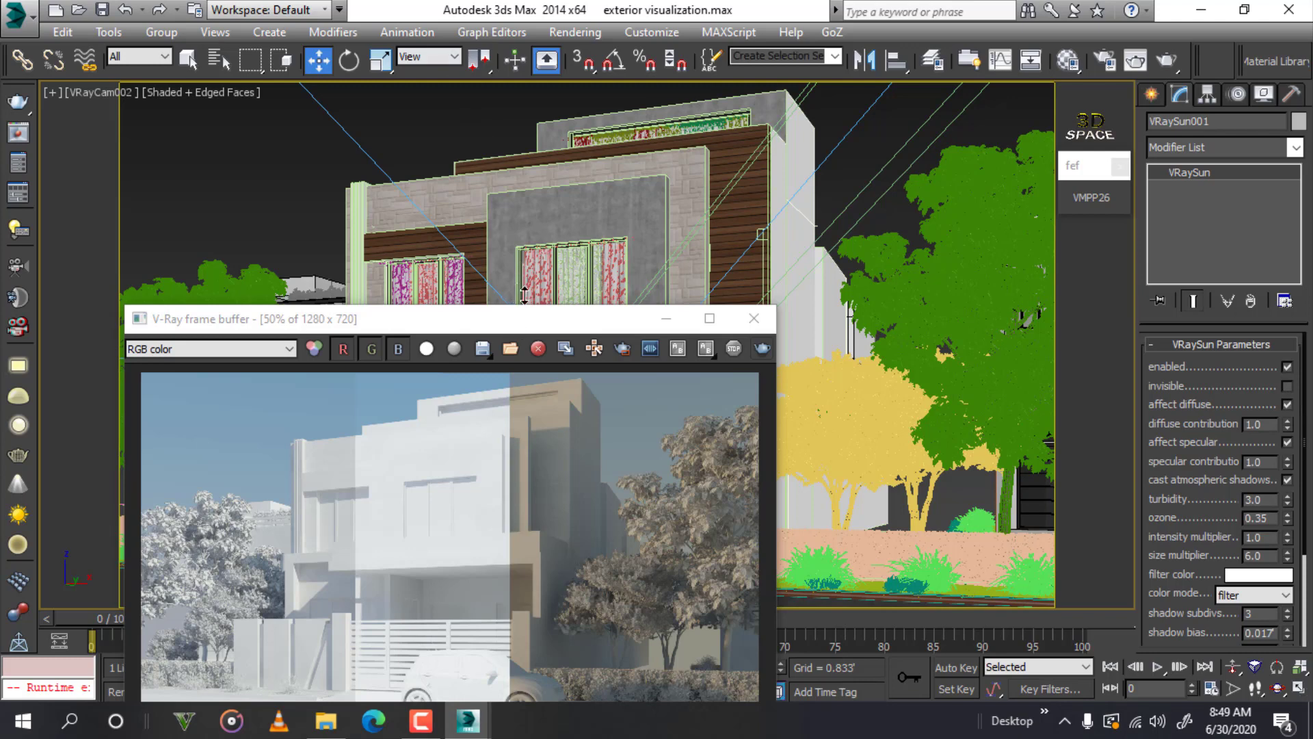
{"action": "left_click_drag", "start_coordinate": [532, 322], "coordinate": [574, 538]}
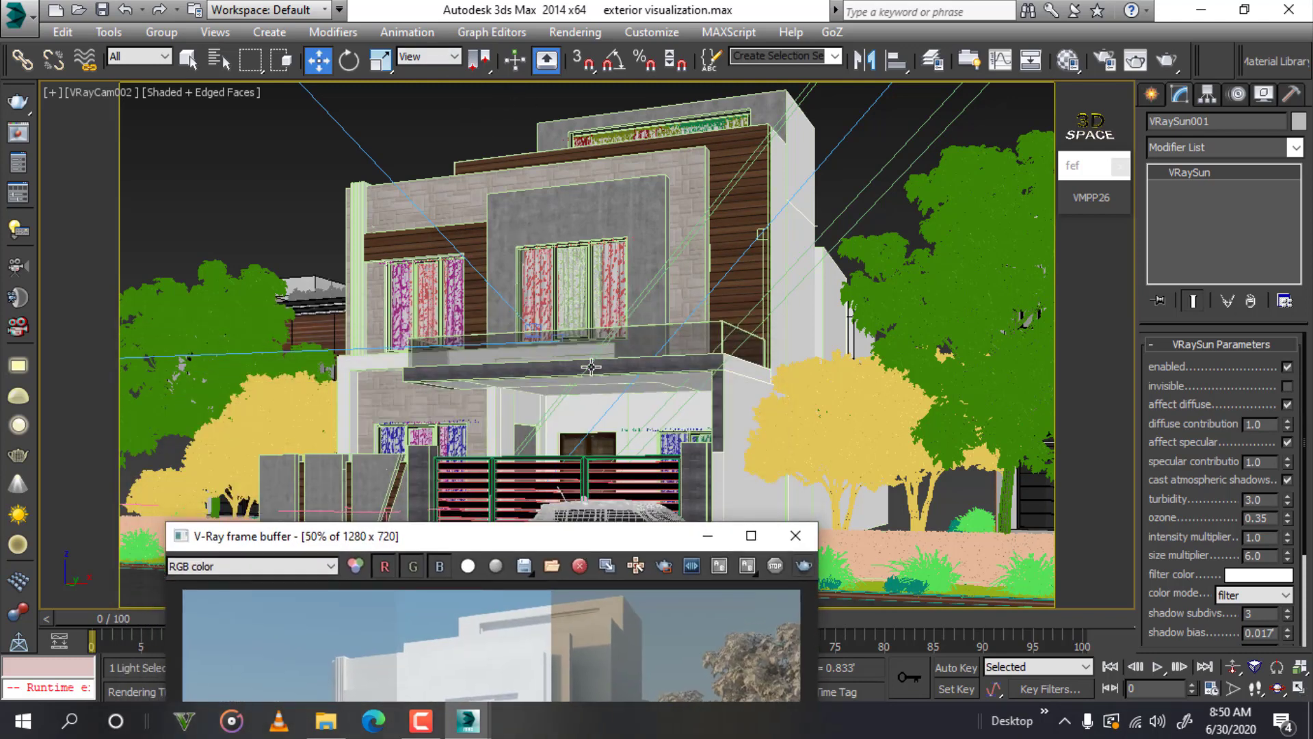
{"action": "left_click", "coordinate": [509, 121]}
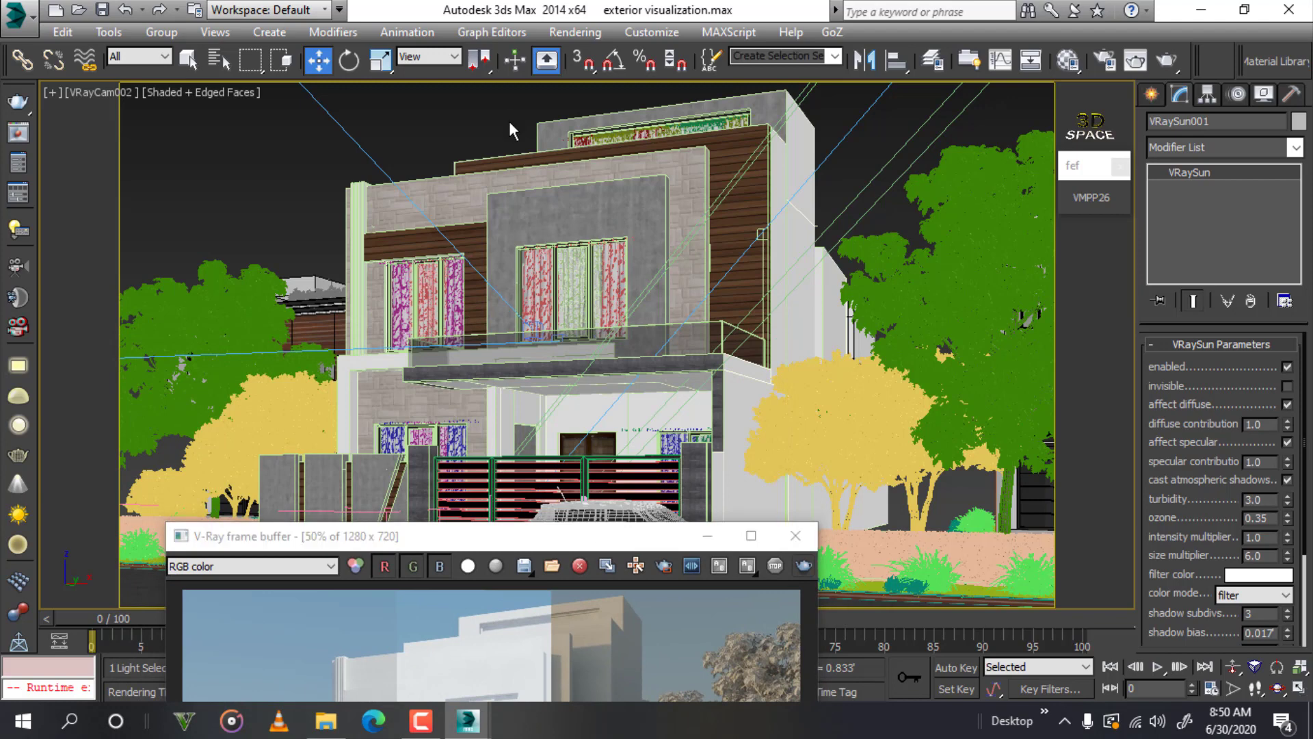
{"action": "key", "text": "p"}
{"action": "mouse_move", "coordinate": [509, 121]}
{"action": "middle_mouse_down"}
{"action": "mouse_move", "coordinate": [527, 285]}
{"action": "mouse_move", "coordinate": [516, 381]}
{"action": "middle_mouse_up"}
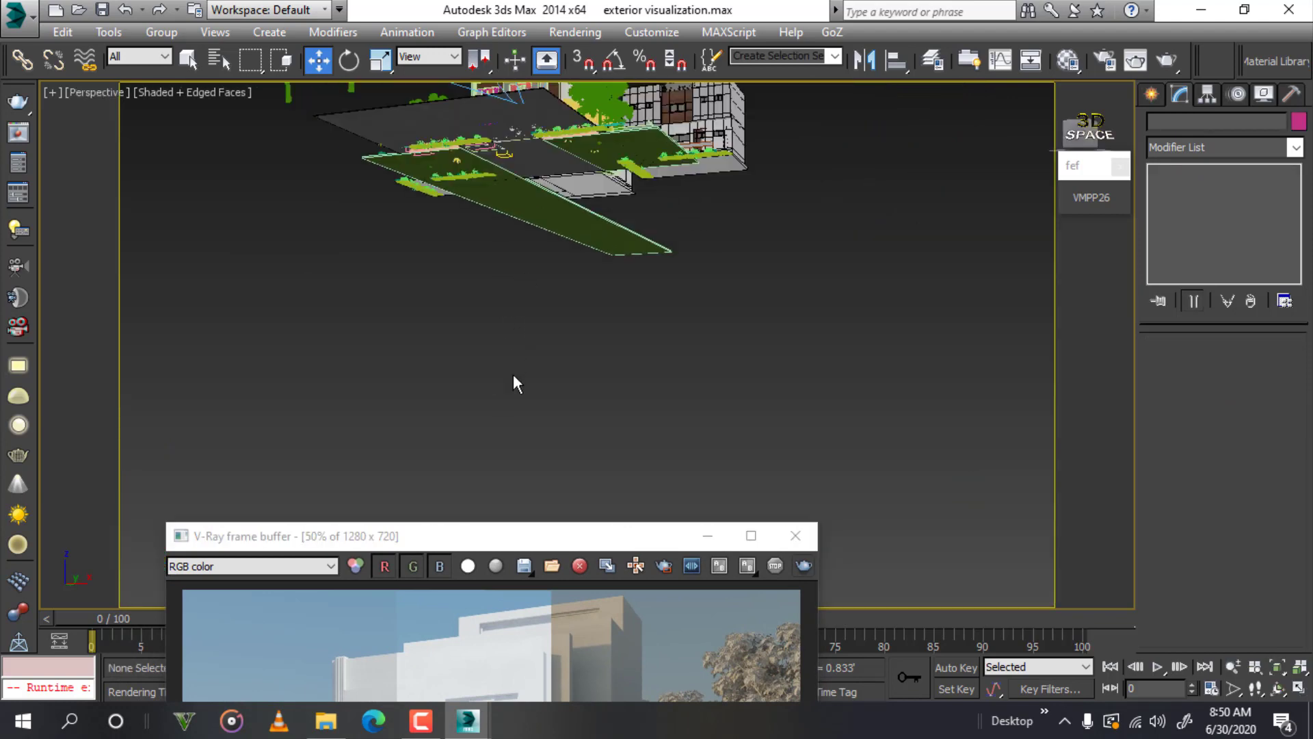
{"action": "scroll", "coordinate": [506, 411], "scroll_direction": "down", "scroll_amount": 3}
{"action": "mouse_move", "coordinate": [532, 238]}
{"action": "middle_mouse_down"}
{"action": "mouse_move", "coordinate": [527, 381]}
{"action": "mouse_move", "coordinate": [695, 258]}
{"action": "middle_mouse_up"}
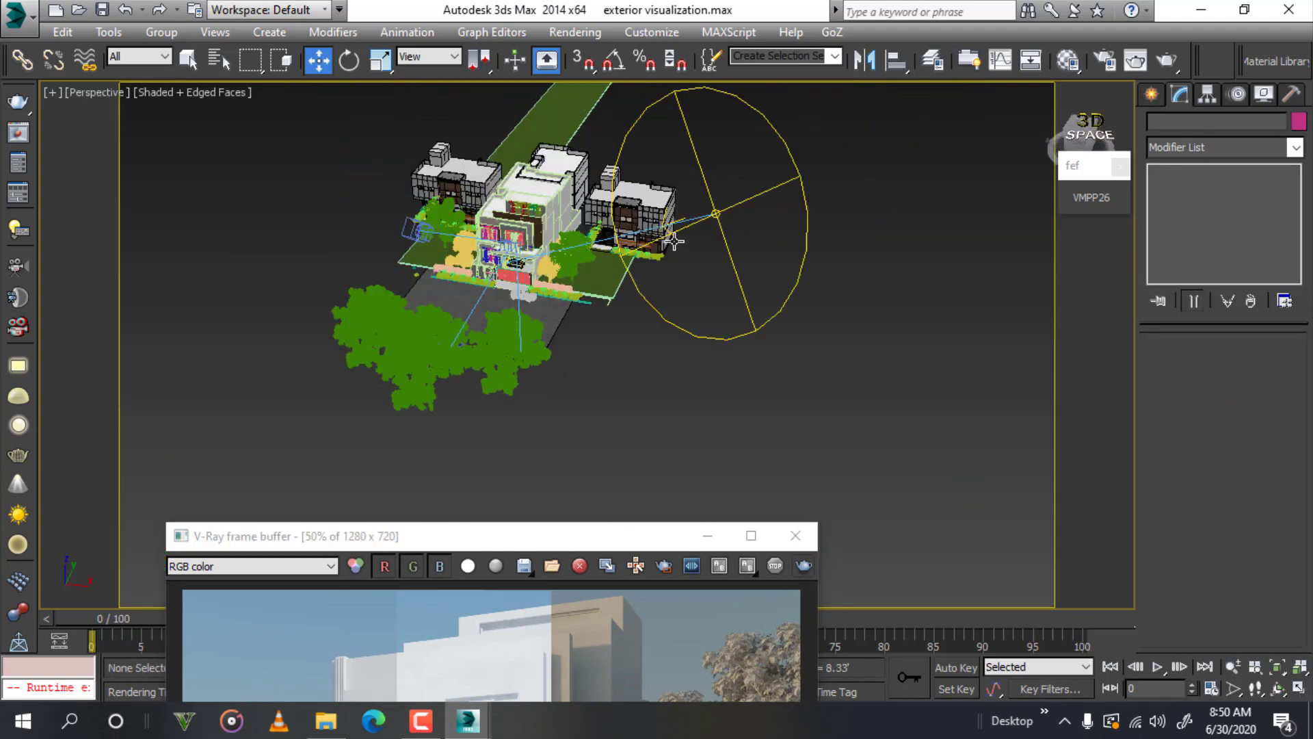
- Move VRaySun001 away from the house's right side and check it through VRayCam002
{"action": "left_click", "coordinate": [709, 259]}
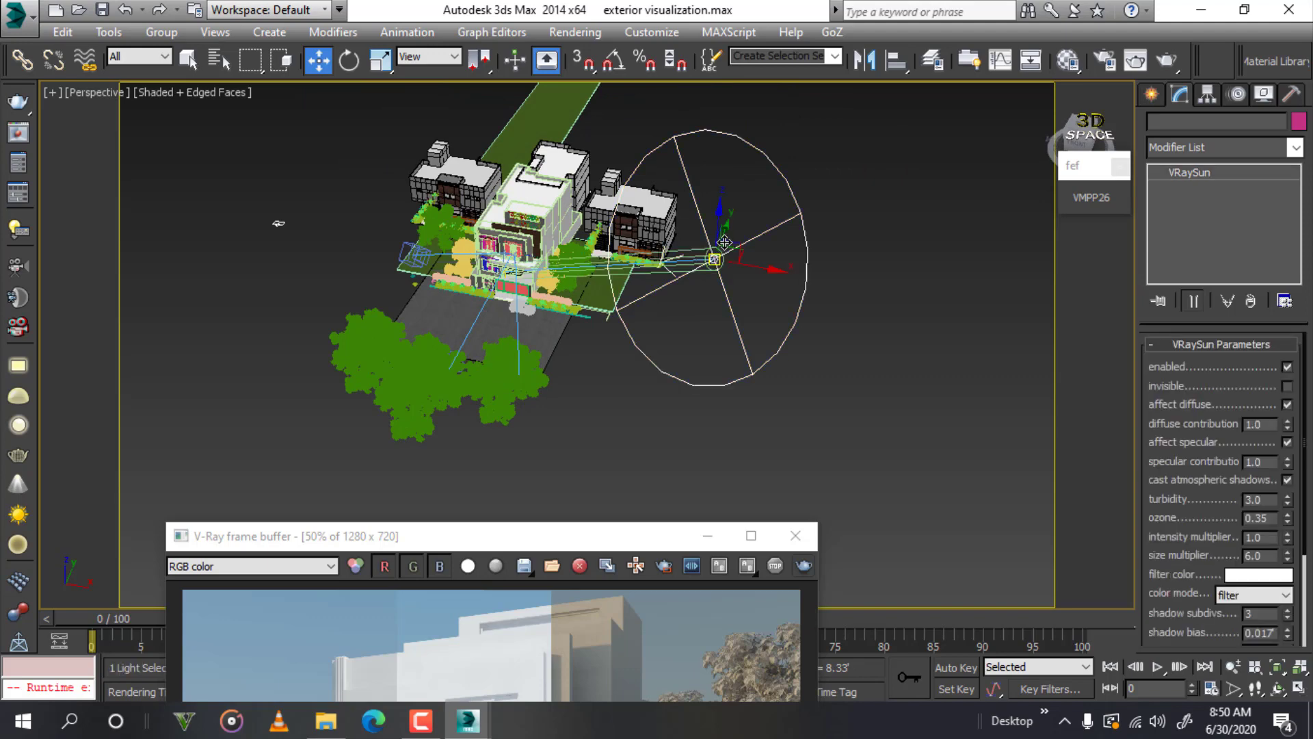
{"action": "left_click_drag", "start_coordinate": [711, 235], "coordinate": [455, 342]}
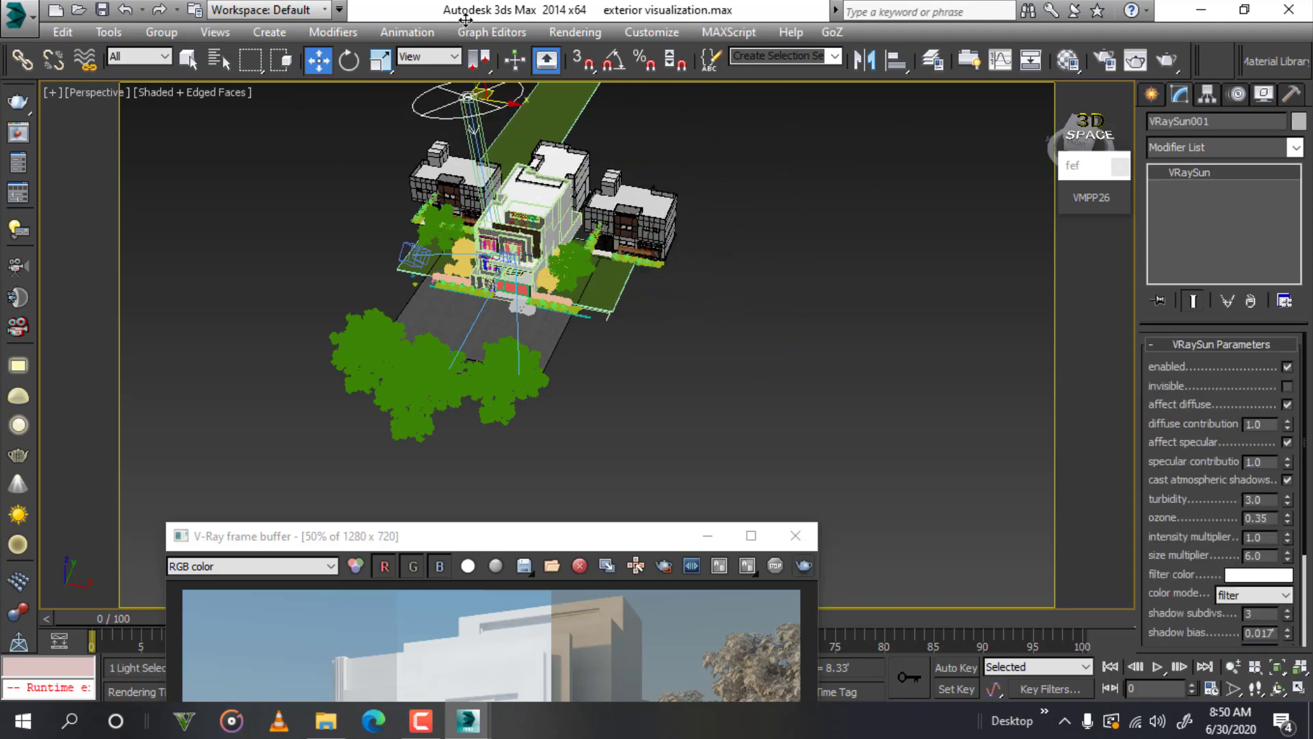
{"action": "mouse_move", "coordinate": [418, 501]}
{"action": "middle_mouse_down"}
{"action": "mouse_move", "coordinate": [403, 558]}
{"action": "mouse_move", "coordinate": [403, 479]}
{"action": "middle_mouse_up"}
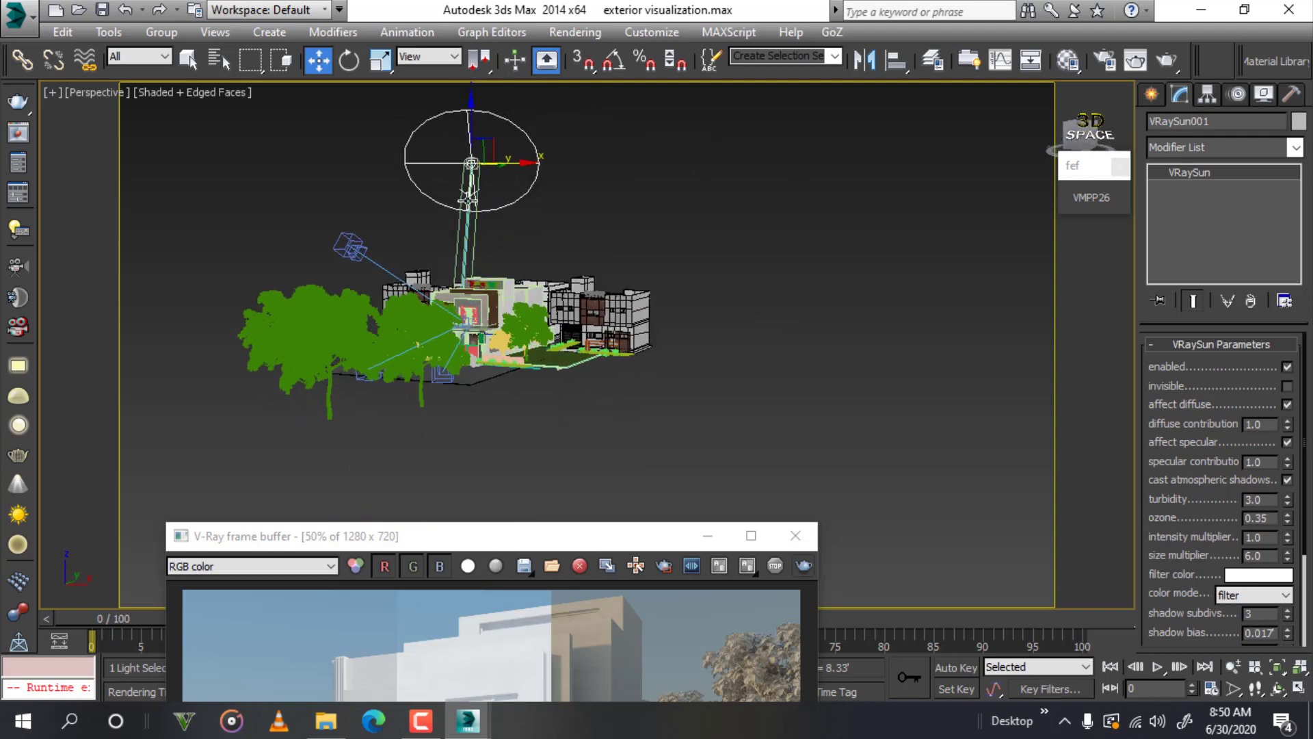
{"action": "key", "text": "c"}
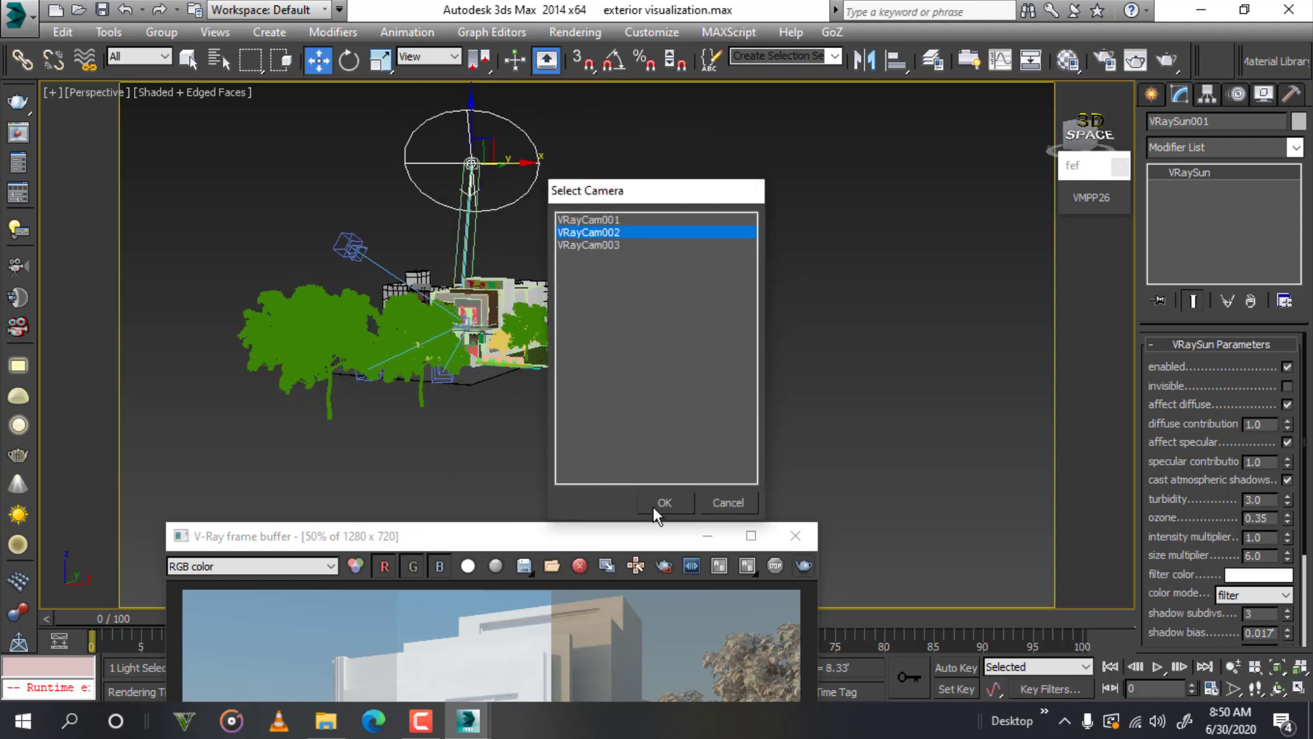
{"action": "left_click", "coordinate": [655, 504]}
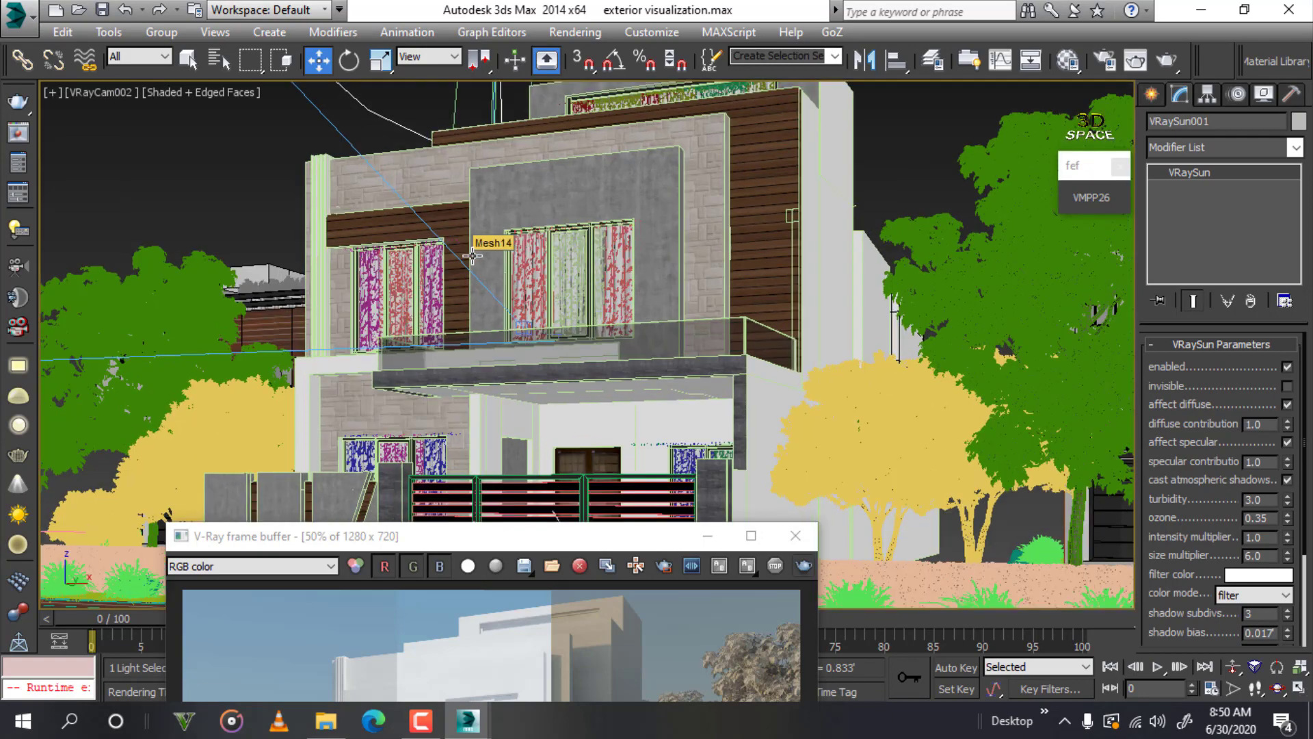
- In Perspective, orbit around the site and lower the sun above it
{"action": "key", "text": "p"}
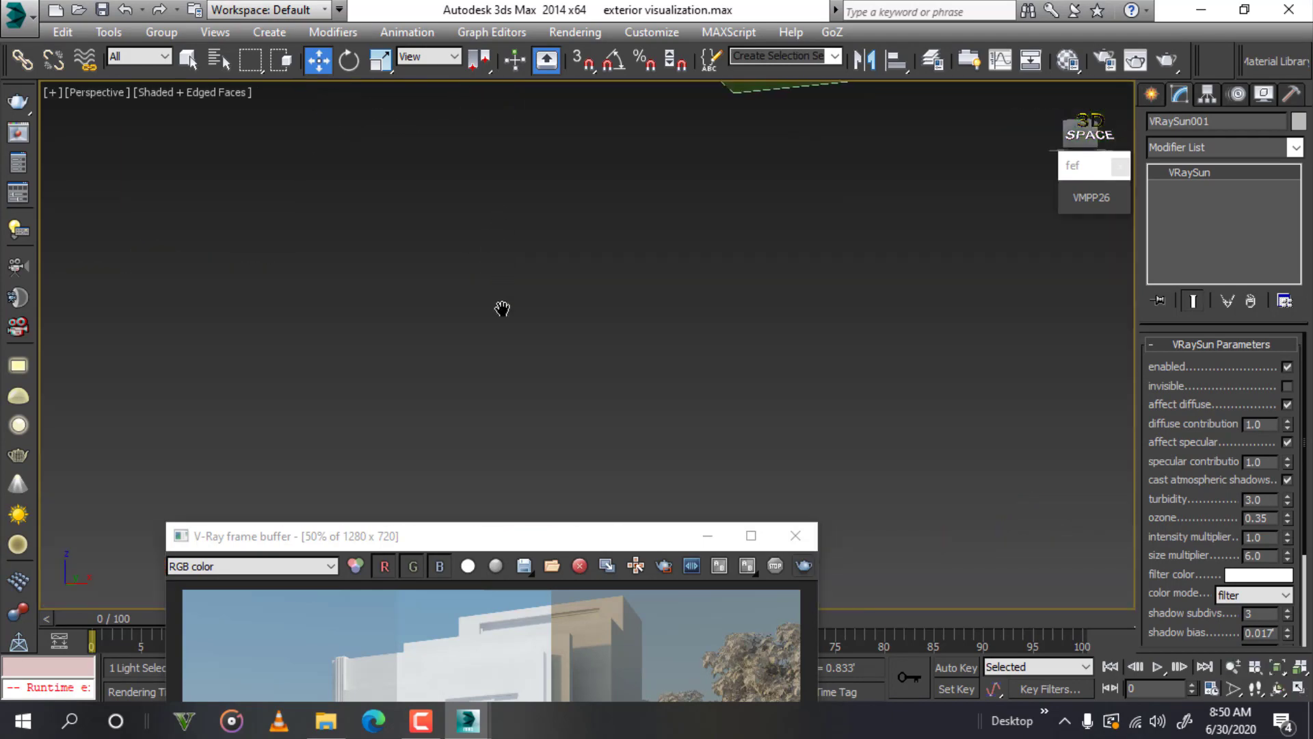
{"action": "middle_click_drag", "start_coordinate": [496, 222], "coordinate": [576, 344], "text": "alt"}
{"action": "scroll", "coordinate": [575, 338], "scroll_direction": "down", "scroll_amount": 3}
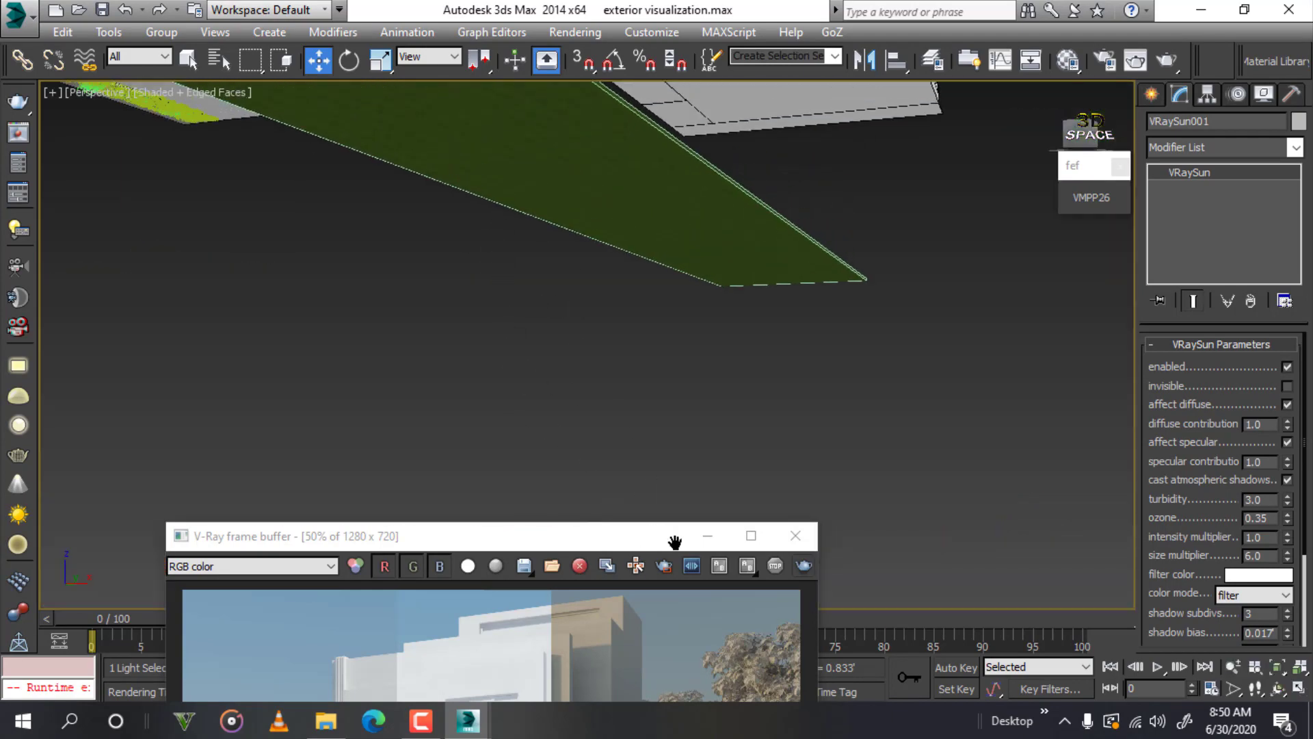
{"action": "scroll", "coordinate": [558, 316], "scroll_direction": "down", "scroll_amount": 3}
{"action": "scroll", "coordinate": [556, 298], "scroll_direction": "down", "scroll_amount": 3}
{"action": "scroll", "coordinate": [556, 298], "scroll_direction": "down", "scroll_amount": 2}
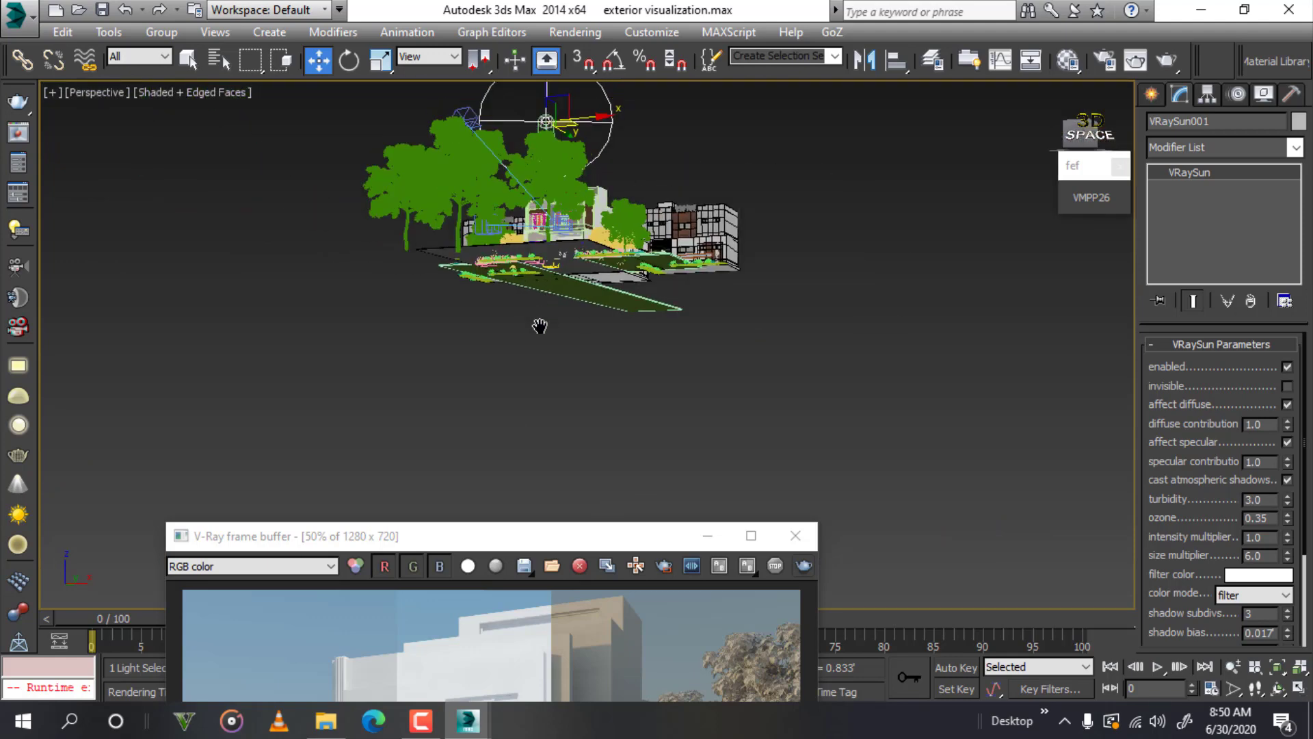
{"action": "middle_click_drag", "start_coordinate": [537, 325], "coordinate": [540, 294], "text": "alt"}
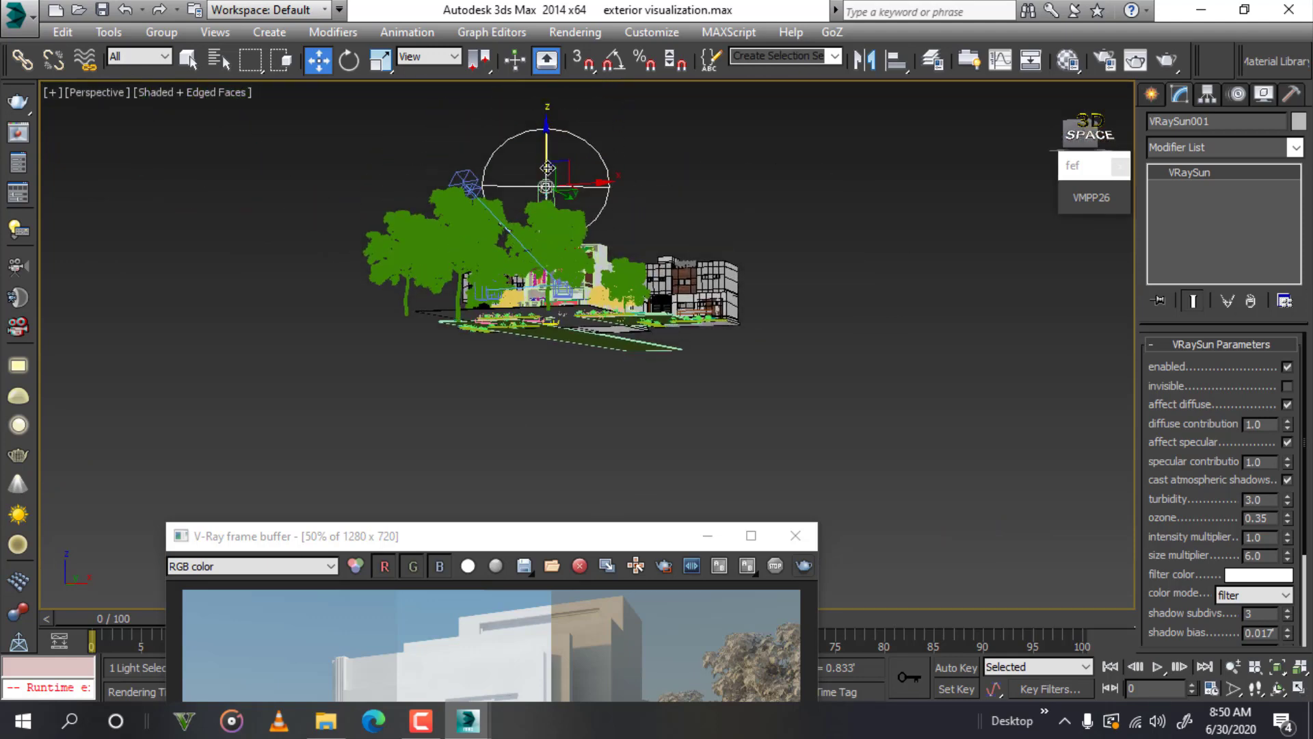
{"action": "left_click_drag", "start_coordinate": [547, 157], "coordinate": [547, 216]}
- Through VRayCam002, drag the sun left into the sky and raise the frame buffer
{"action": "key", "text": "c"}
{"action": "left_click", "coordinate": [595, 233]}
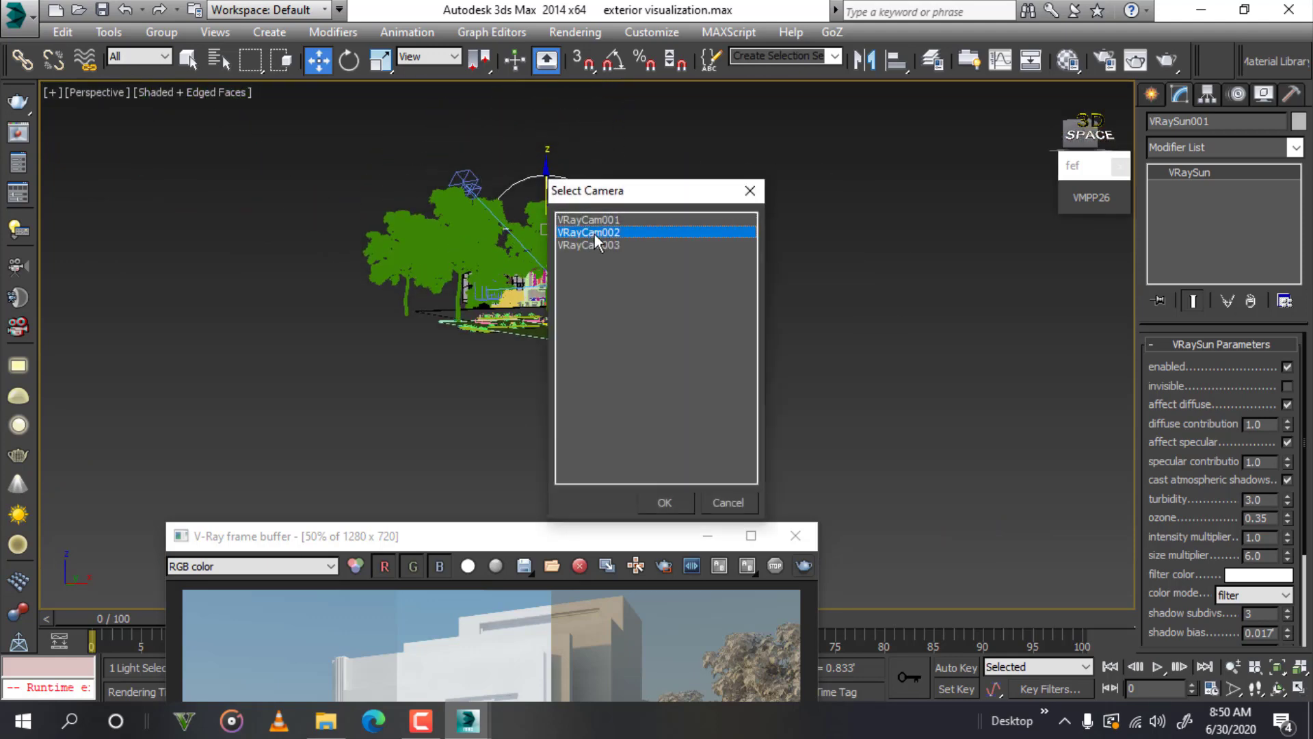
{"action": "left_click", "coordinate": [666, 505]}
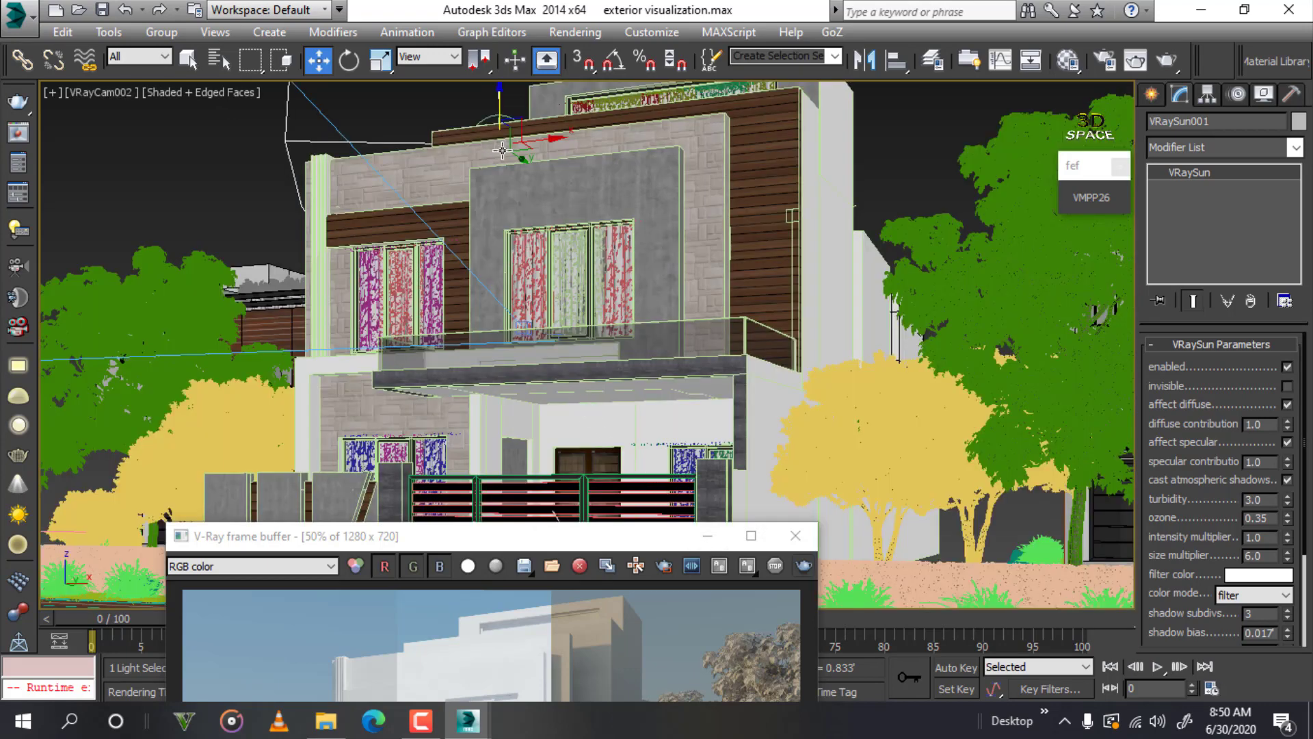
{"action": "left_click_drag", "start_coordinate": [536, 139], "coordinate": [202, 145]}
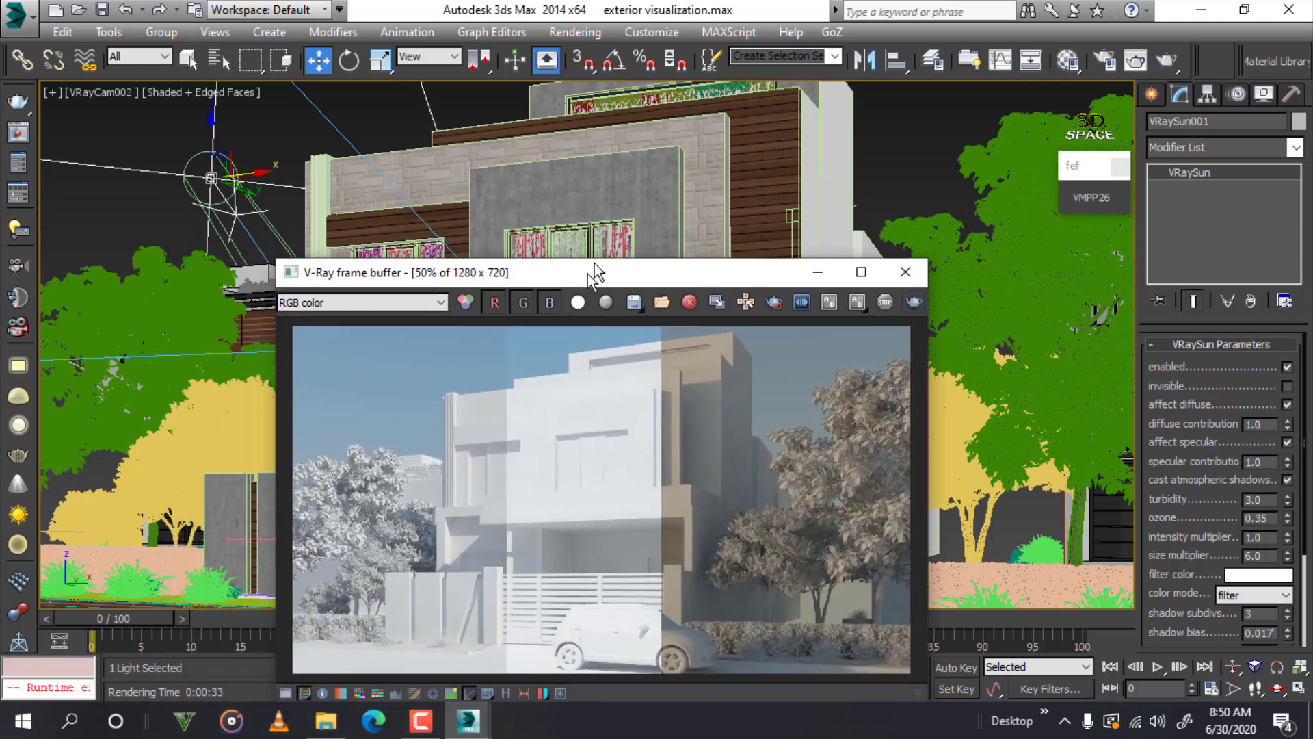
{"action": "left_click_drag", "start_coordinate": [475, 540], "coordinate": [631, 195]}
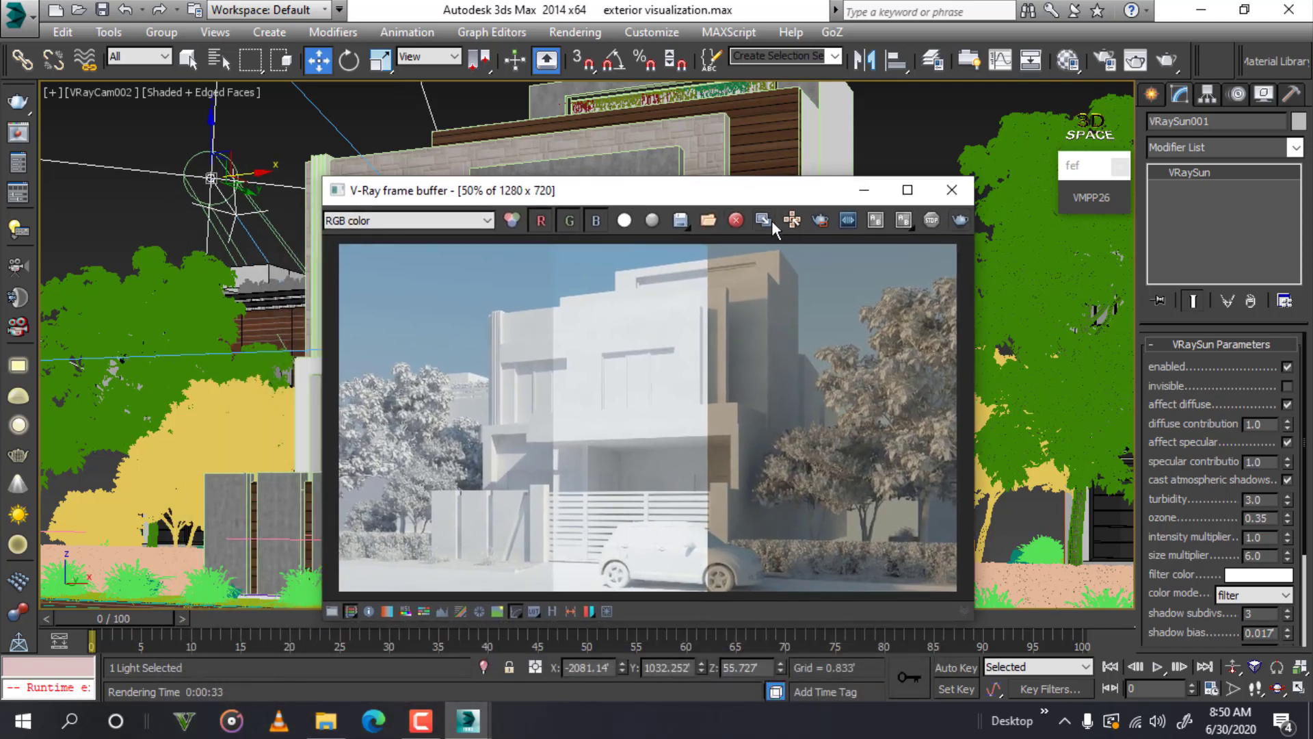
- Render a region over the image's left part with the moved sun and inspect it
{"action": "left_click", "coordinate": [820, 220]}
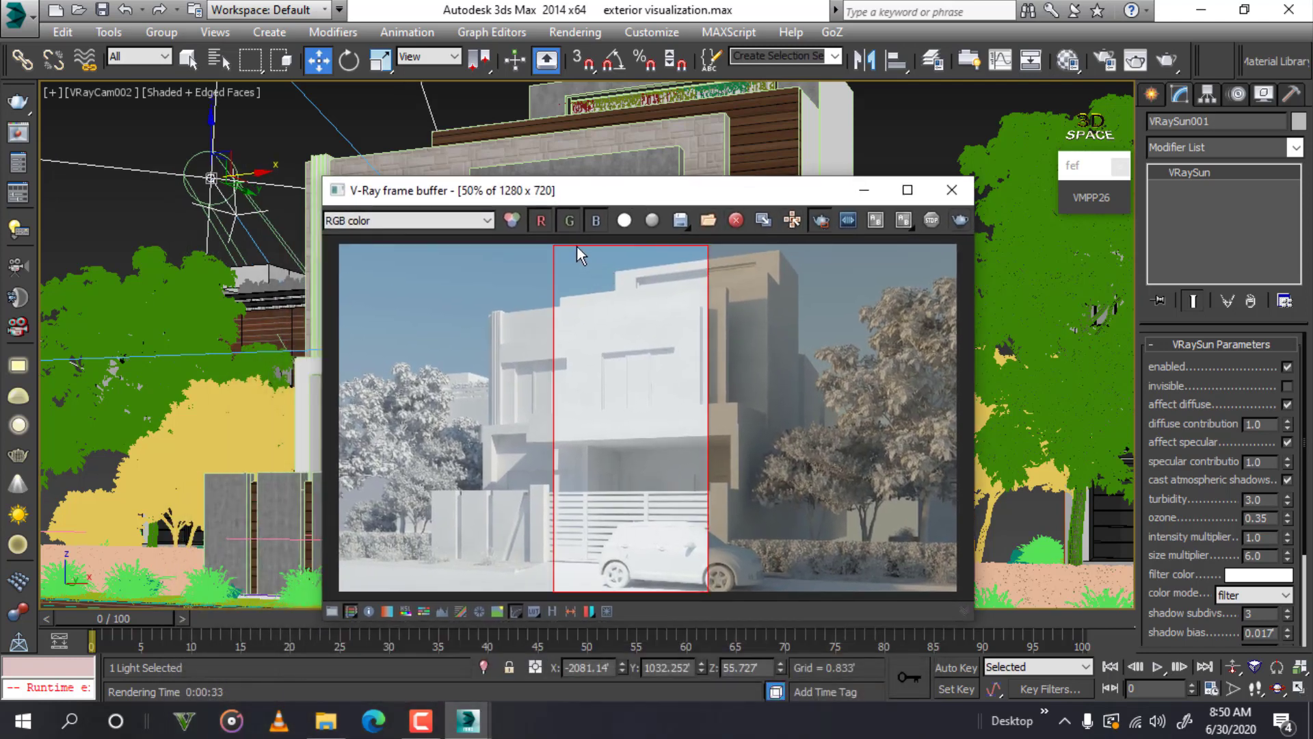
{"action": "left_click_drag", "start_coordinate": [576, 245], "coordinate": [321, 602]}
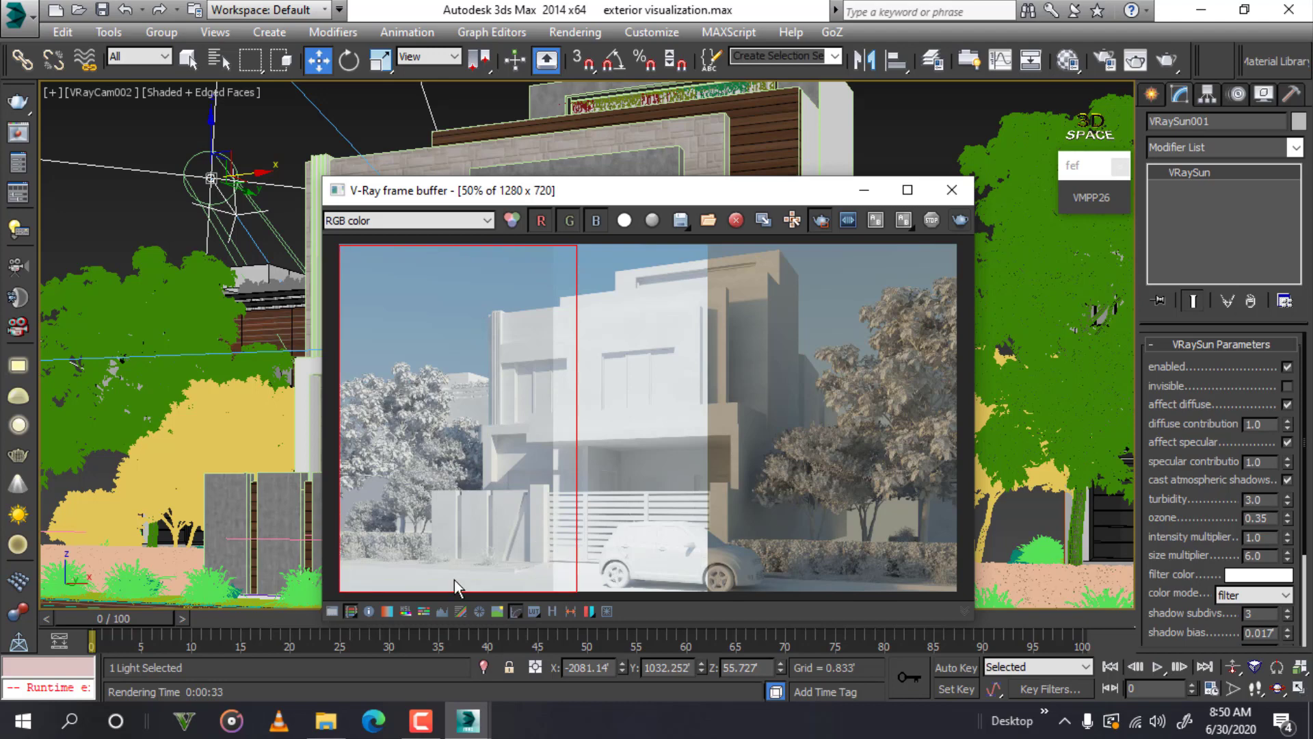
{"action": "left_click", "coordinate": [953, 217]}
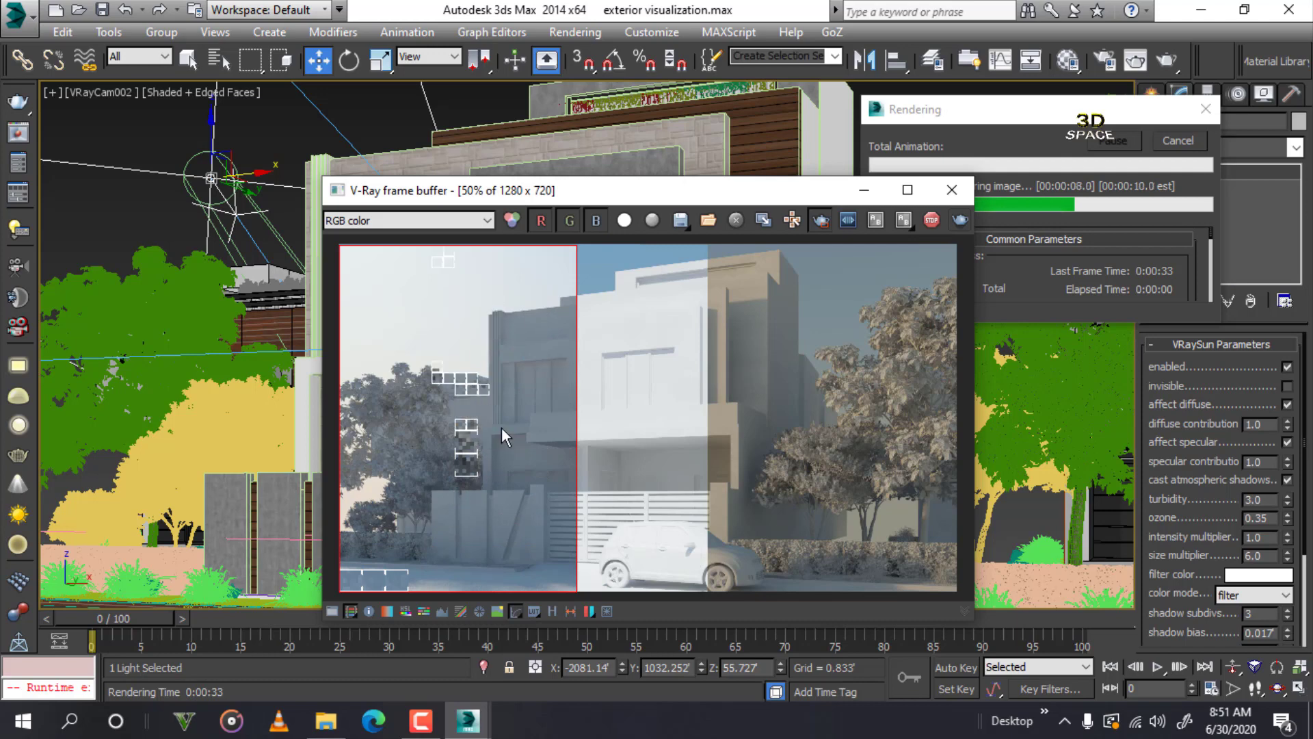
{"action": "scroll", "coordinate": [479, 301], "scroll_direction": "up", "scroll_amount": 2}
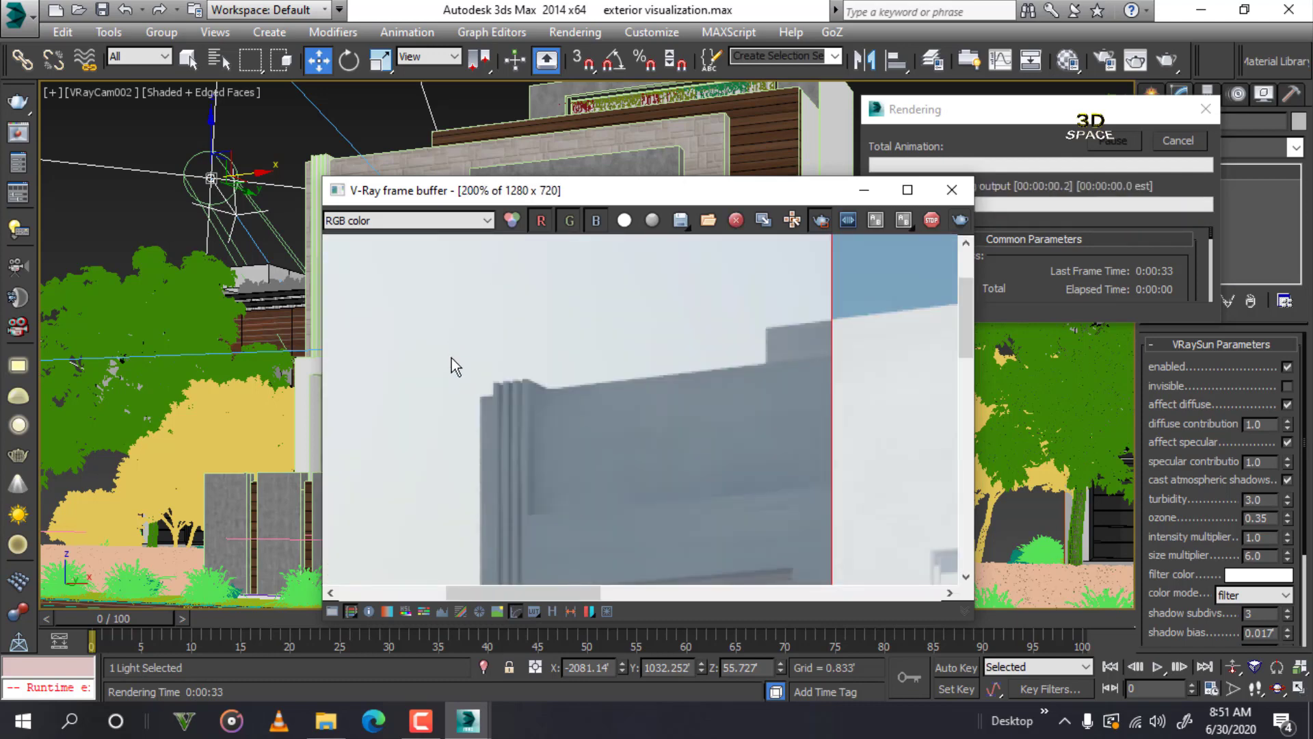
{"action": "scroll", "coordinate": [485, 345], "scroll_direction": "down", "scroll_amount": 2}
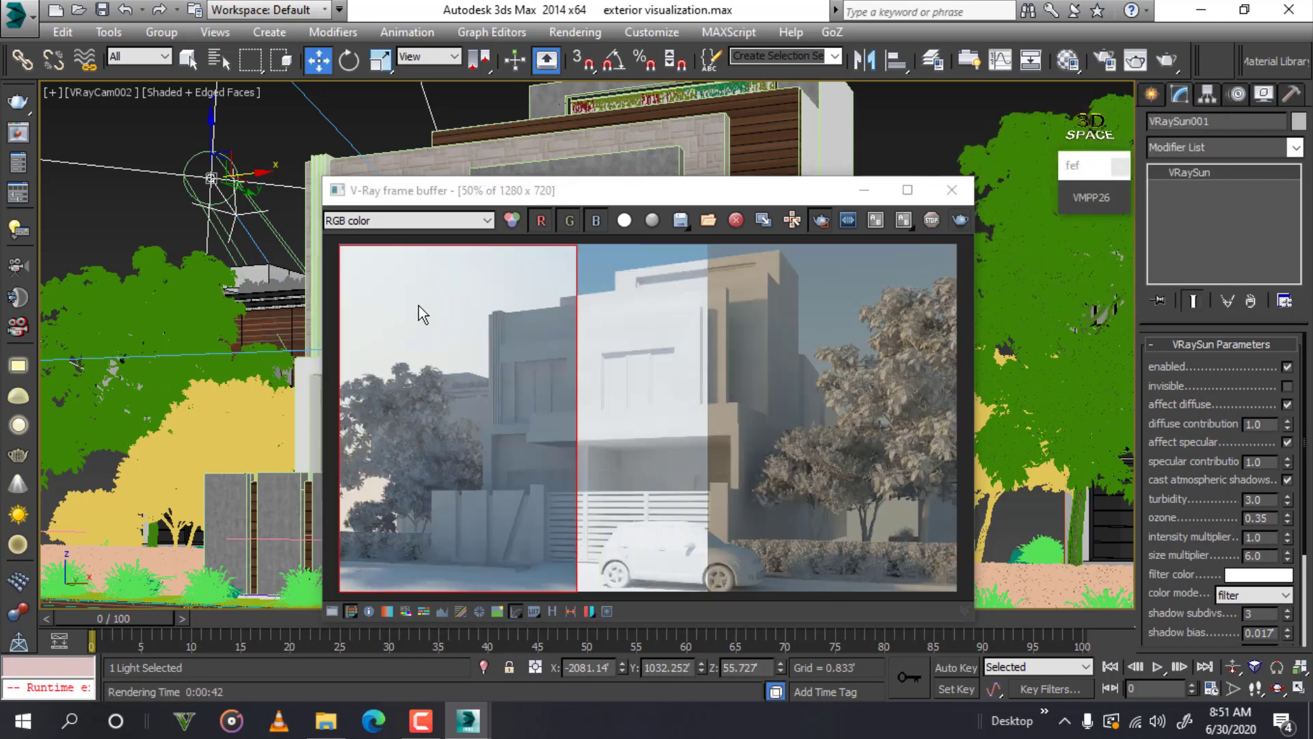
{"action": "scroll", "coordinate": [424, 285], "scroll_direction": "up", "scroll_amount": 1}
{"action": "scroll", "coordinate": [560, 284], "scroll_direction": "up", "scroll_amount": 1}
{"action": "scroll", "coordinate": [431, 337], "scroll_direction": "down", "scroll_amount": 1}
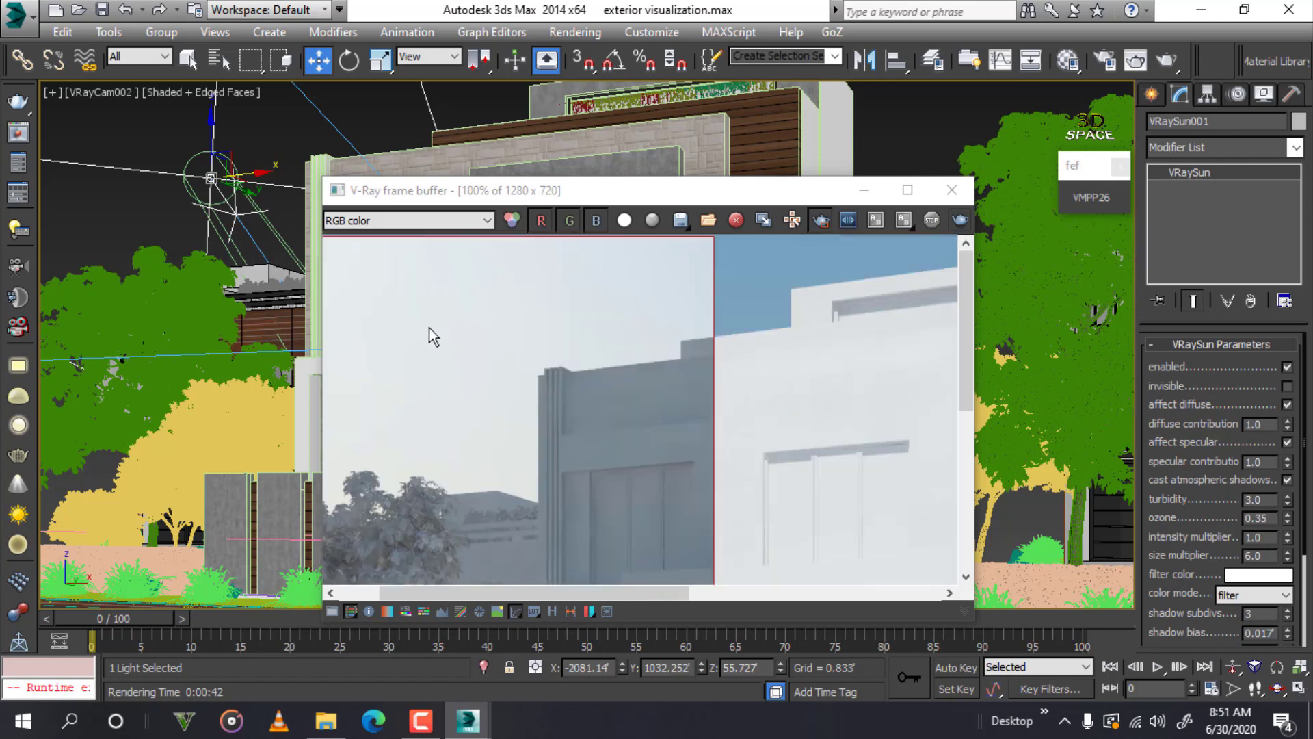
{"action": "scroll", "coordinate": [432, 336], "scroll_direction": "down", "scroll_amount": 1}
{"action": "scroll", "coordinate": [421, 317], "scroll_direction": "up", "scroll_amount": 1}
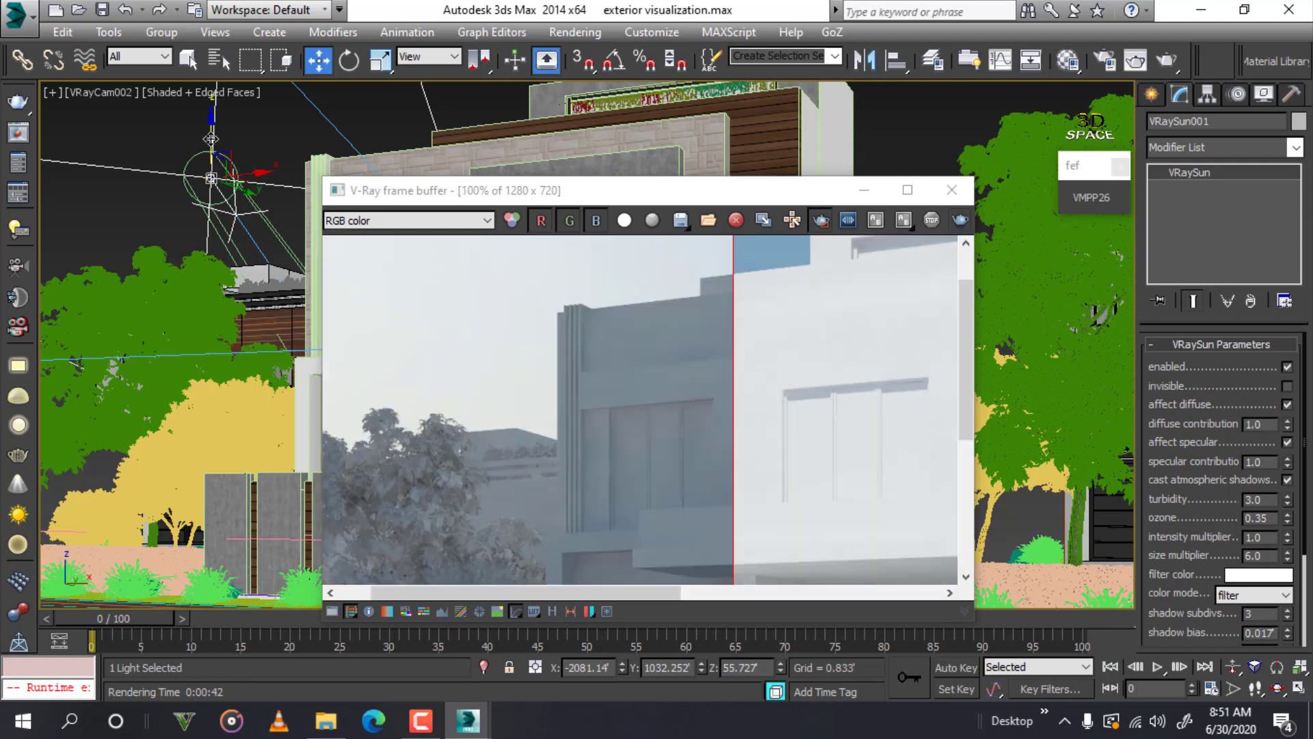
- Lower VRaySun001 much further and shift it slightly left of the house
{"action": "mouse_move", "coordinate": [216, 156]}
{"action": "left_mouse_down"}
{"action": "mouse_move", "coordinate": [198, 381]}
{"action": "mouse_move", "coordinate": [271, 446]}
{"action": "left_mouse_up"}
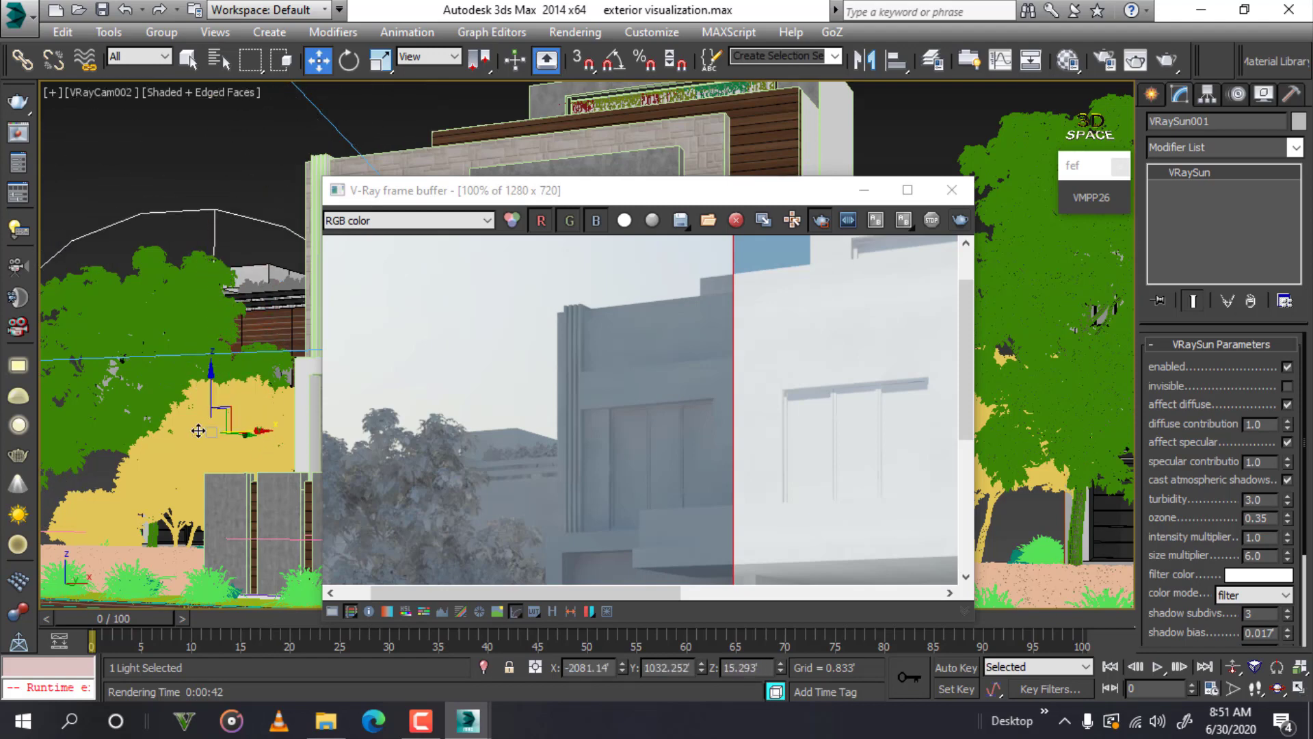
{"action": "left_click_drag", "start_coordinate": [137, 434], "coordinate": [108, 396]}
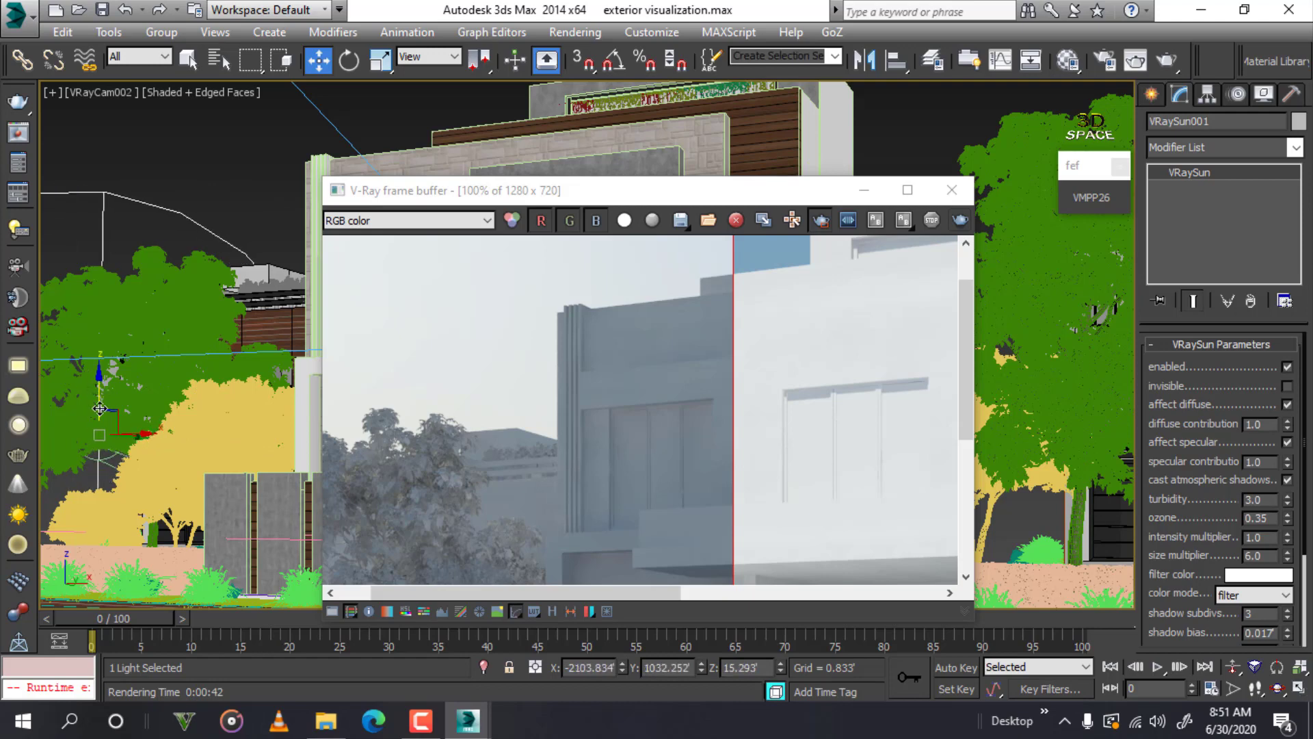
{"action": "left_click_drag", "start_coordinate": [100, 415], "coordinate": [100, 468]}
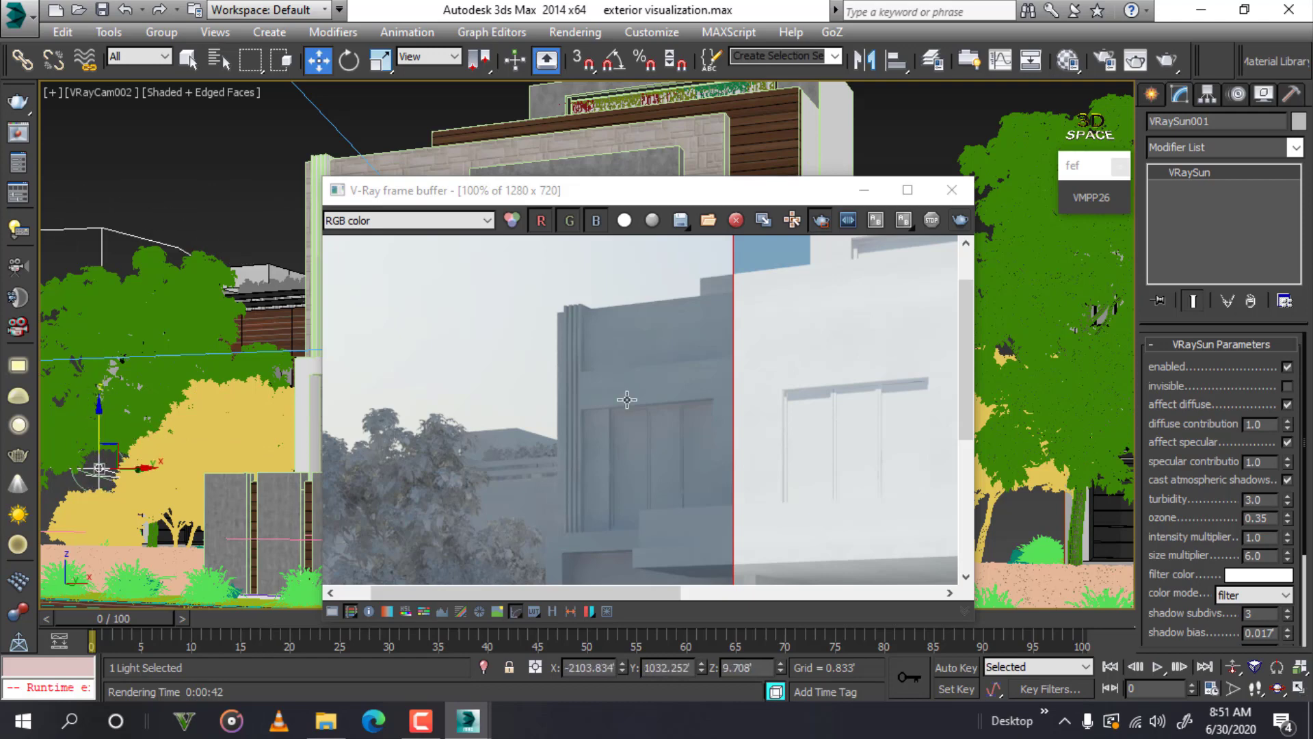
{"action": "scroll", "coordinate": [559, 412], "scroll_direction": "down", "scroll_amount": 1}
- Render a smaller region around the left tree and zoom in and out to inspect it
{"action": "left_click_drag", "start_coordinate": [487, 394], "coordinate": [335, 565]}
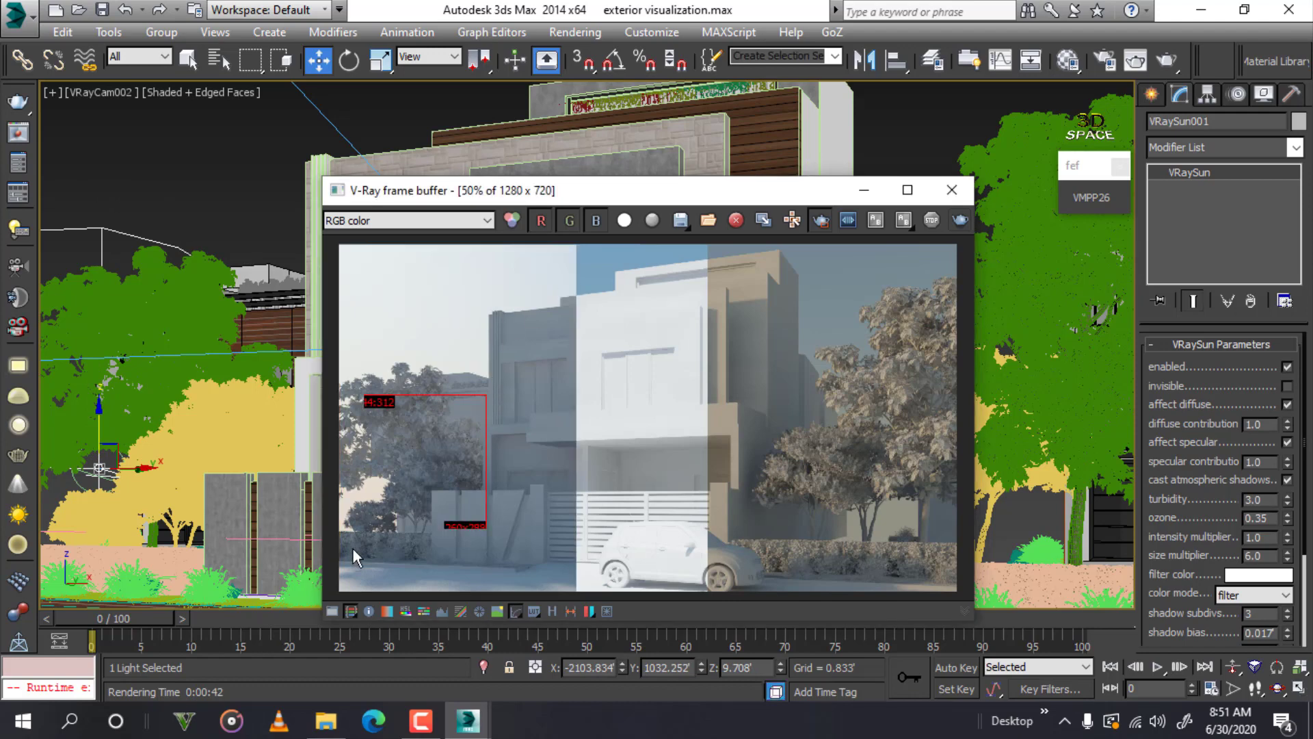
{"action": "left_click", "coordinate": [956, 219]}
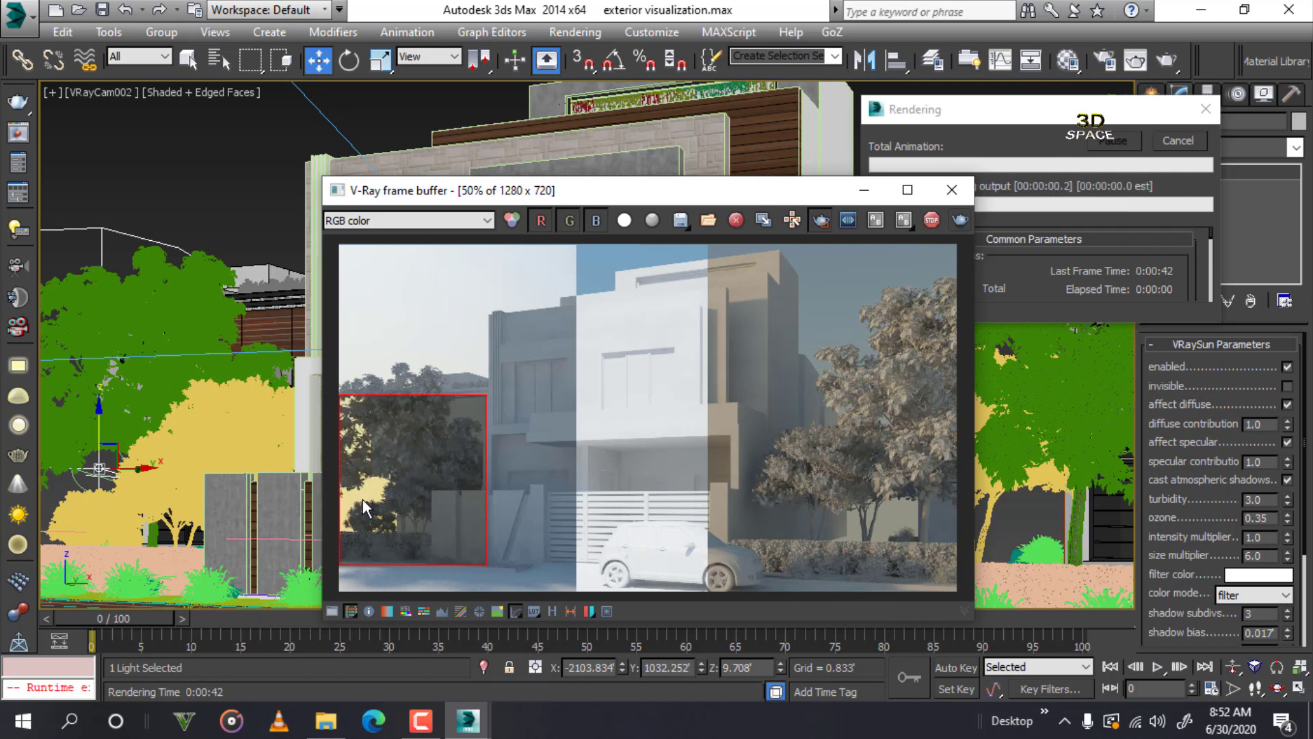
{"action": "scroll", "coordinate": [371, 486], "scroll_direction": "up", "scroll_amount": 1}
{"action": "scroll", "coordinate": [370, 487], "scroll_direction": "up", "scroll_amount": 1}
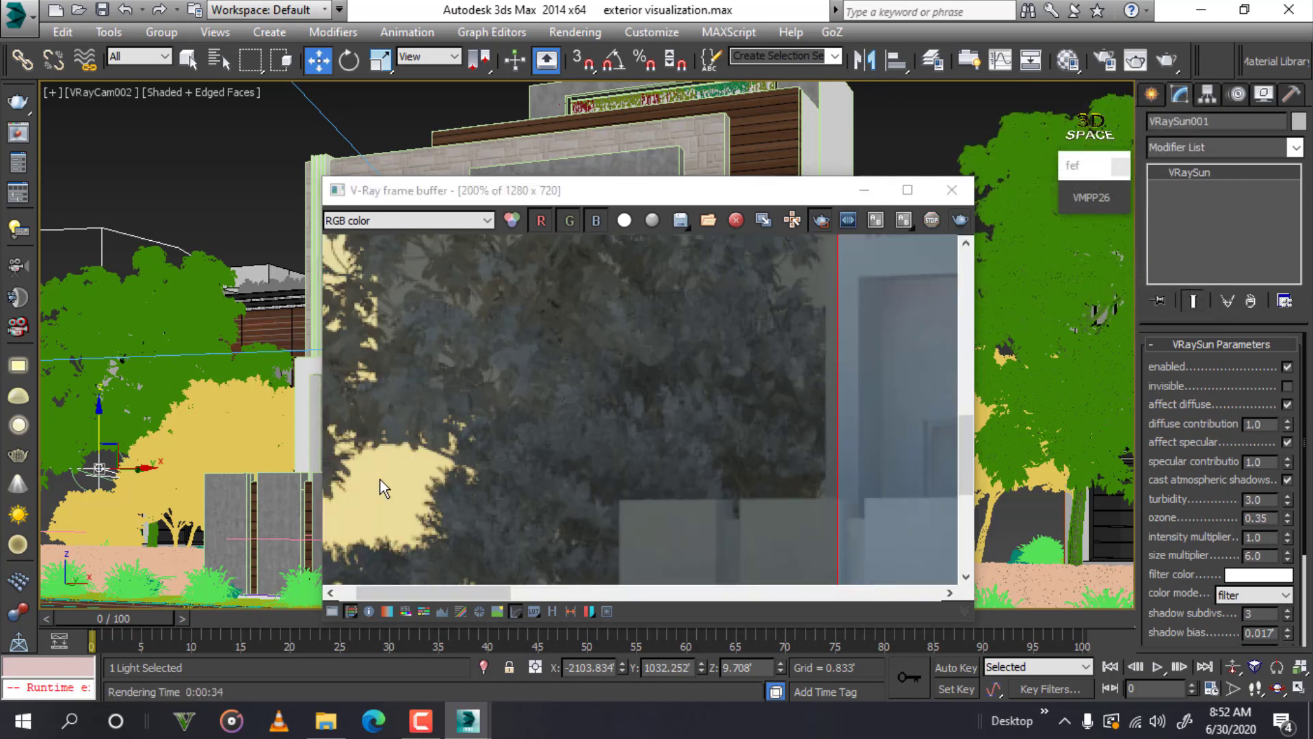
{"action": "scroll", "coordinate": [363, 487], "scroll_direction": "down", "scroll_amount": 1}
{"action": "scroll", "coordinate": [364, 492], "scroll_direction": "up", "scroll_amount": 2}
{"action": "scroll", "coordinate": [535, 439], "scroll_direction": "down", "scroll_amount": 1}
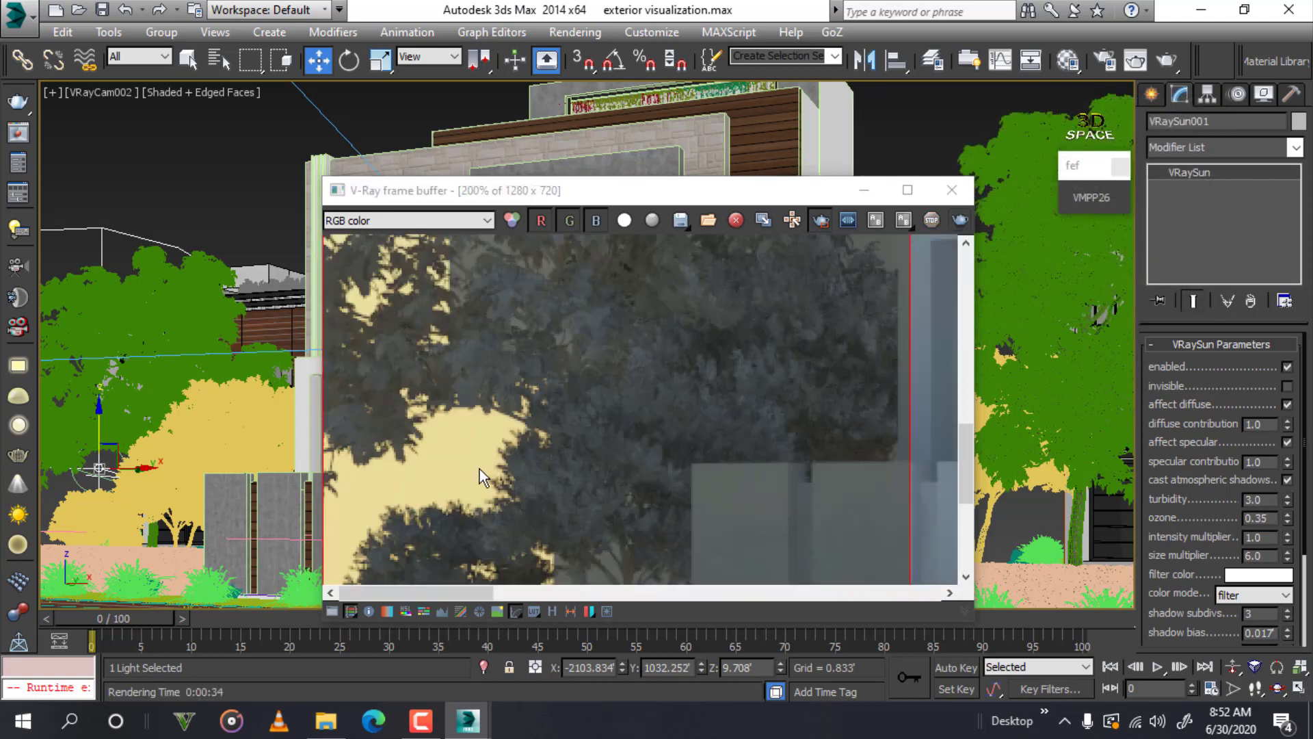
{"action": "scroll", "coordinate": [483, 469], "scroll_direction": "down", "scroll_amount": 1}
{"action": "scroll", "coordinate": [482, 466], "scroll_direction": "down", "scroll_amount": 1}
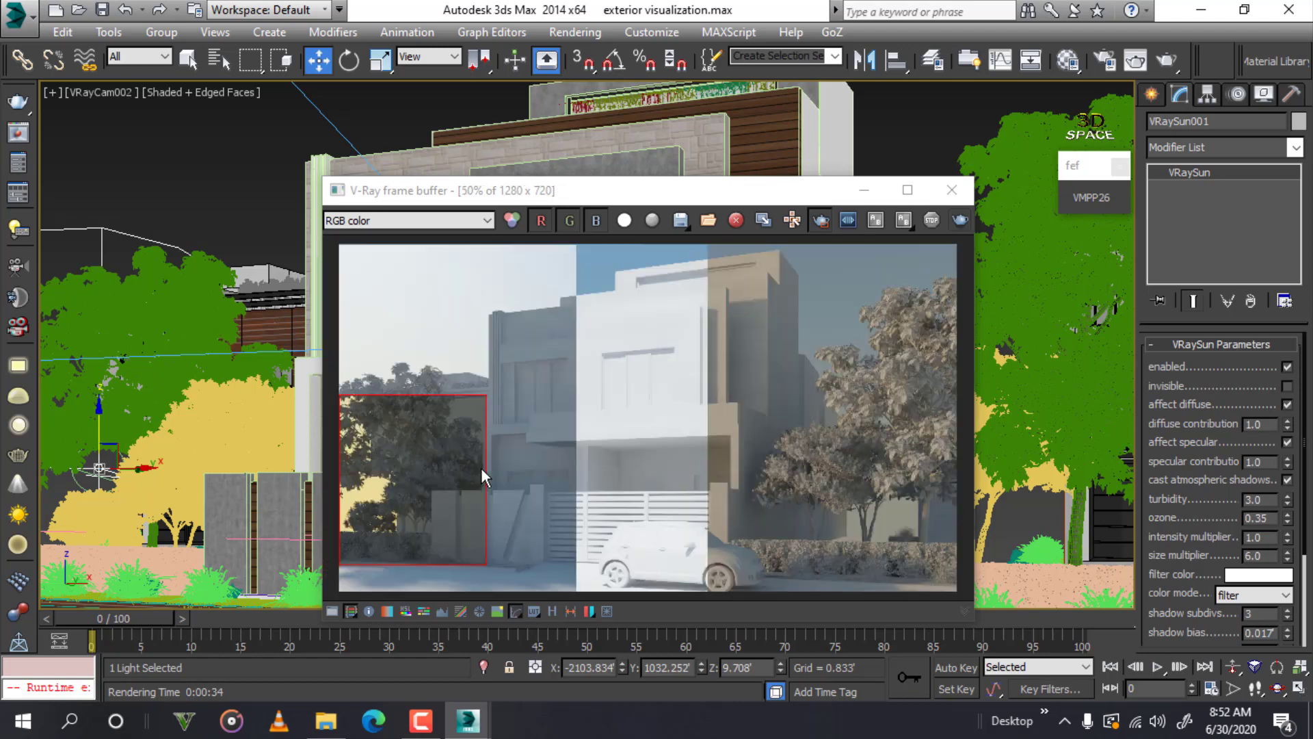
{"action": "scroll", "coordinate": [481, 467], "scroll_direction": "up", "scroll_amount": 1}
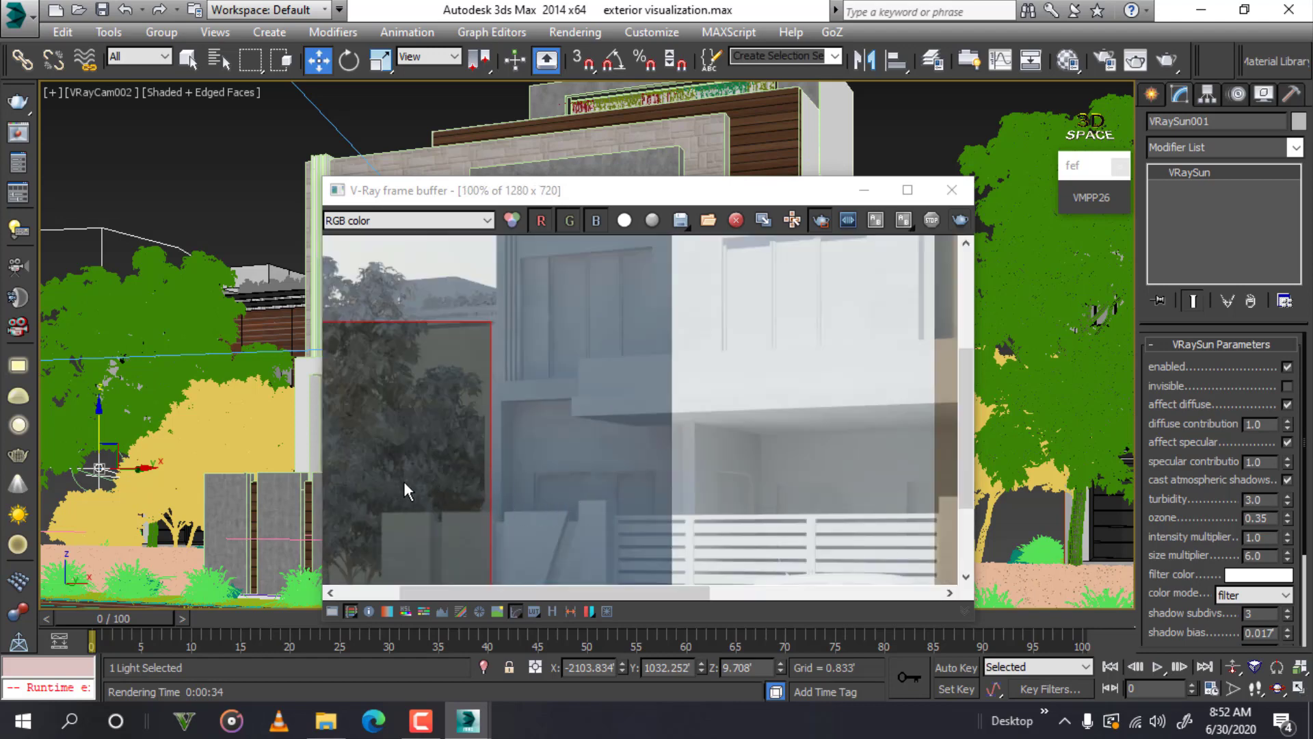
{"action": "scroll", "coordinate": [403, 482], "scroll_direction": "down", "scroll_amount": 2}
{"action": "scroll", "coordinate": [499, 483], "scroll_direction": "up", "scroll_amount": 1}
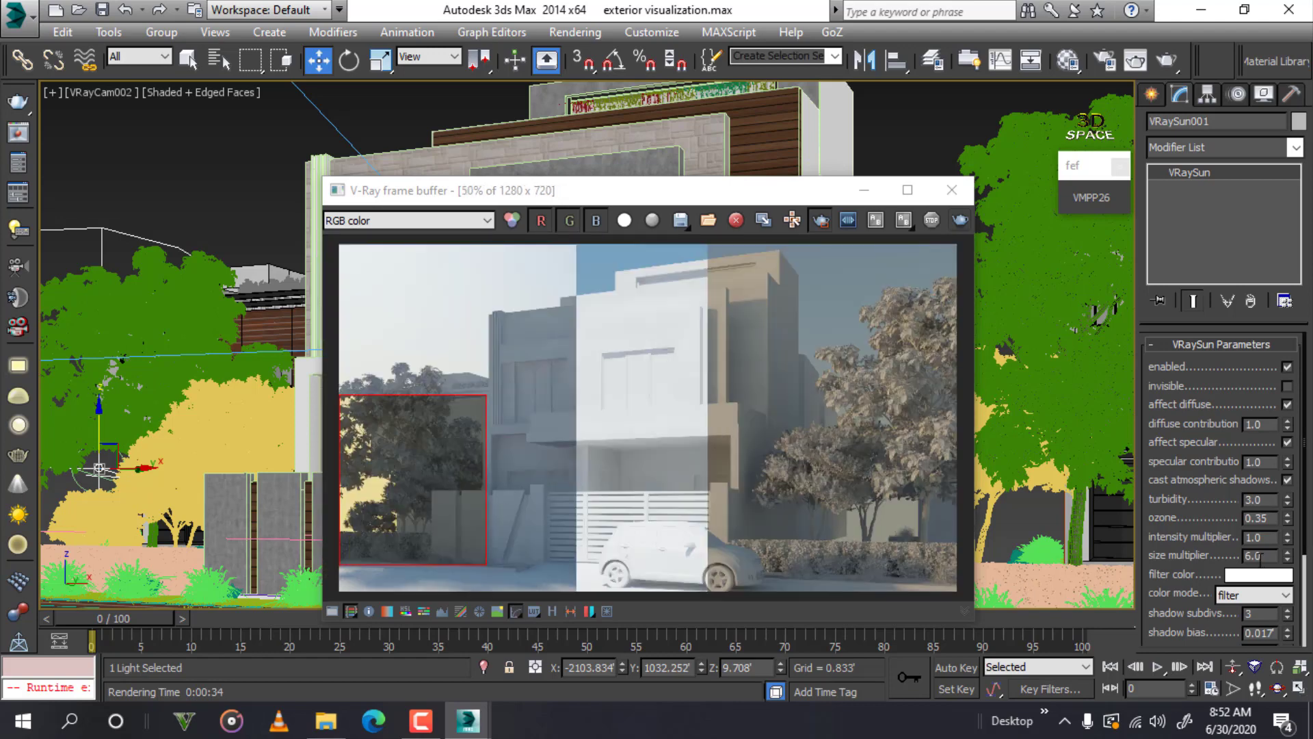
- Set the VRaySun size multiplier to 1.0 and intensity multiplier to 0.5
{"action": "left_click_drag", "start_coordinate": [1266, 561], "coordinate": [1232, 561]}
{"action": "type", "text": "5"}
{"action": "key", "text": "Return"}
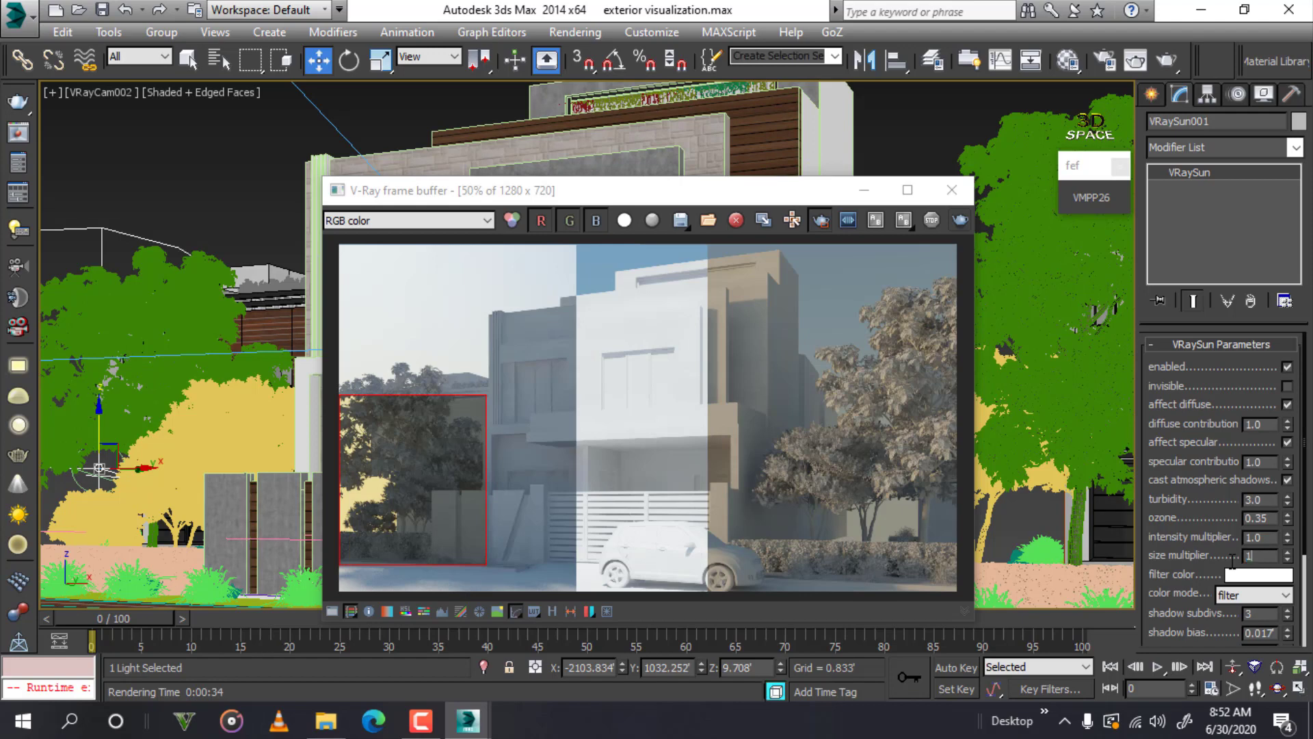
{"action": "type", "text": "1"}
{"action": "key", "text": "Return"}
{"action": "double_click", "coordinate": [1271, 537]}
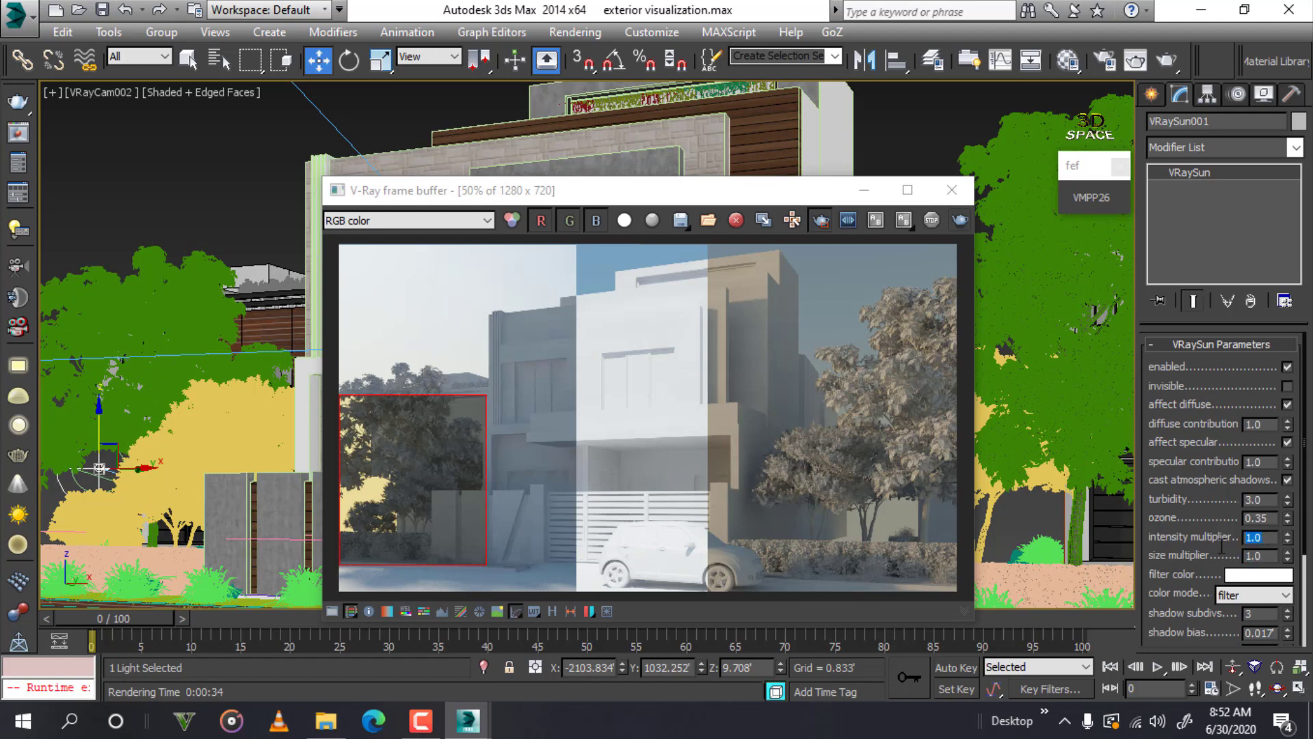
{"action": "type", "text": ".5"}
{"action": "key", "text": "Return"}
- Re-render the left tree region, inspect it, and move the frame buffer down
{"action": "left_click", "coordinate": [961, 220]}
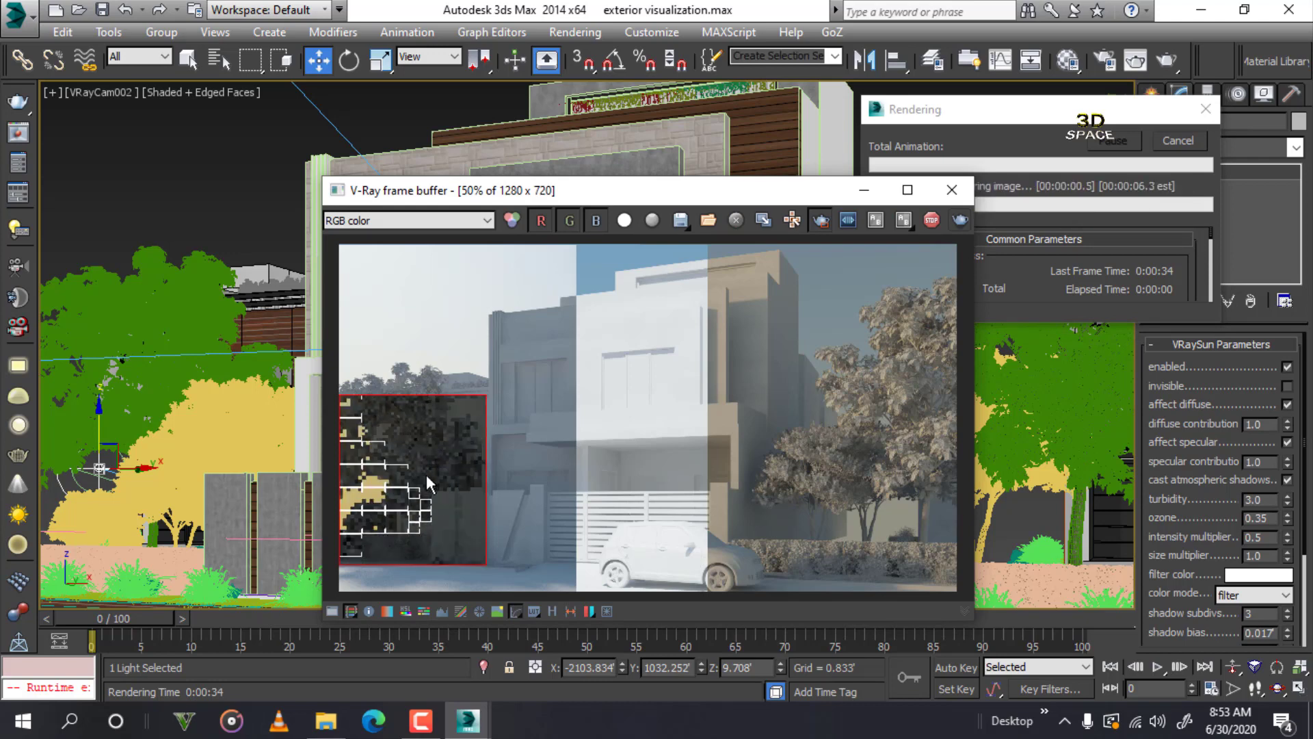
{"action": "scroll", "coordinate": [347, 491], "scroll_direction": "up", "scroll_amount": 1}
{"action": "scroll", "coordinate": [347, 492], "scroll_direction": "up", "scroll_amount": 2}
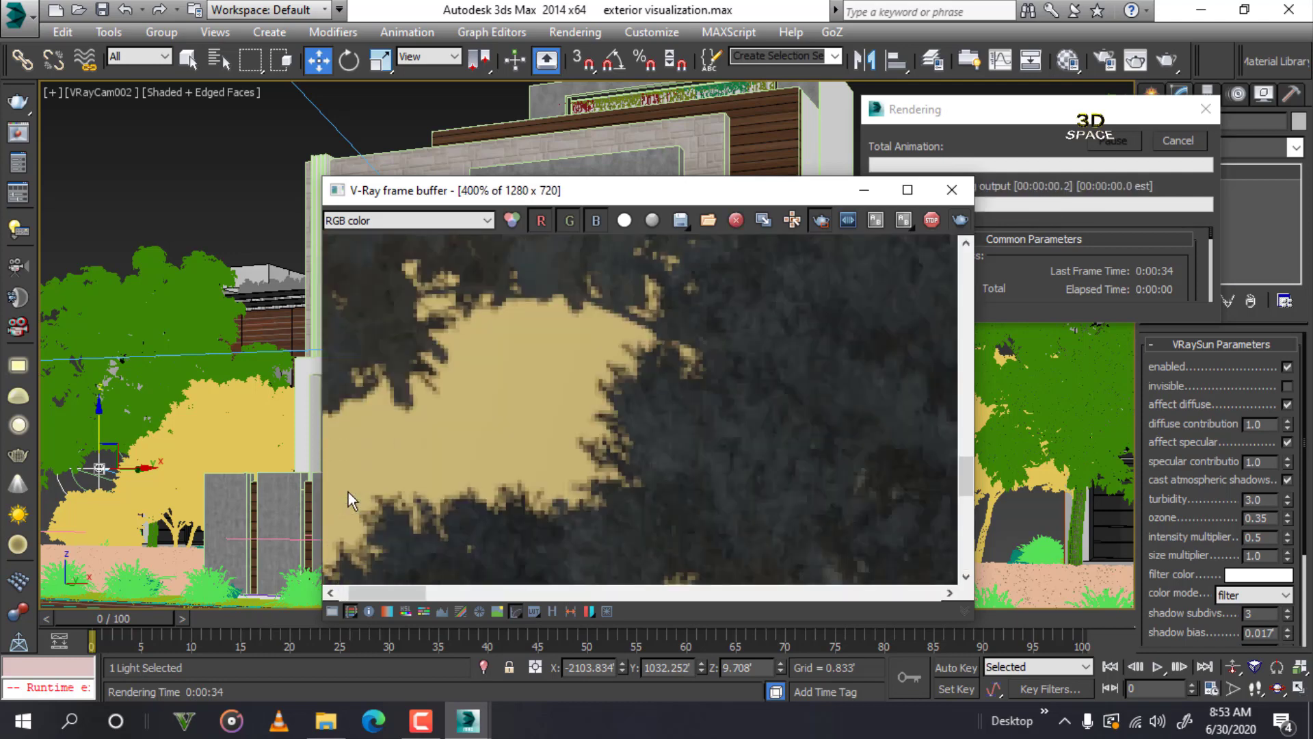
{"action": "scroll", "coordinate": [451, 443], "scroll_direction": "down", "scroll_amount": 1}
{"action": "scroll", "coordinate": [476, 436], "scroll_direction": "down", "scroll_amount": 2}
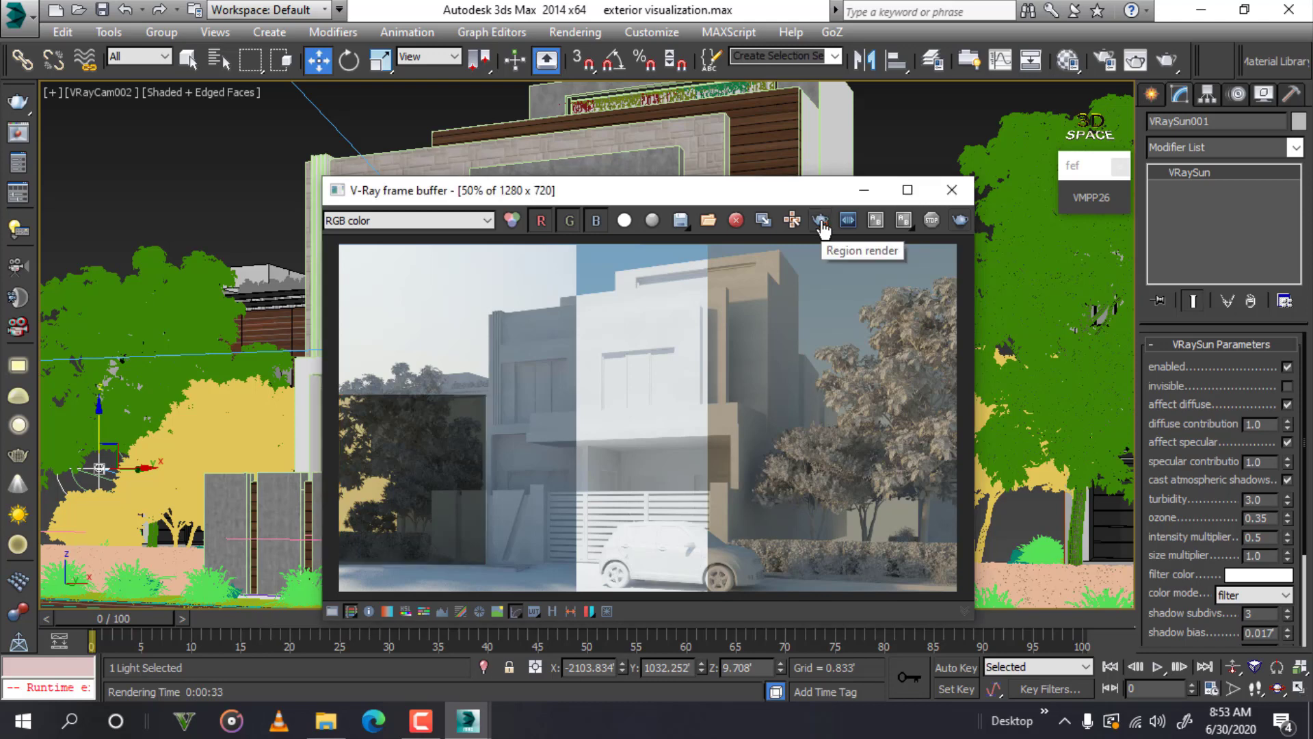
{"action": "scroll", "coordinate": [682, 375], "scroll_direction": "down", "scroll_amount": 1}
{"action": "scroll", "coordinate": [499, 459], "scroll_direction": "up", "scroll_amount": 2}
{"action": "scroll", "coordinate": [375, 466], "scroll_direction": "up", "scroll_amount": 1}
{"action": "scroll", "coordinate": [375, 467], "scroll_direction": "down", "scroll_amount": 3}
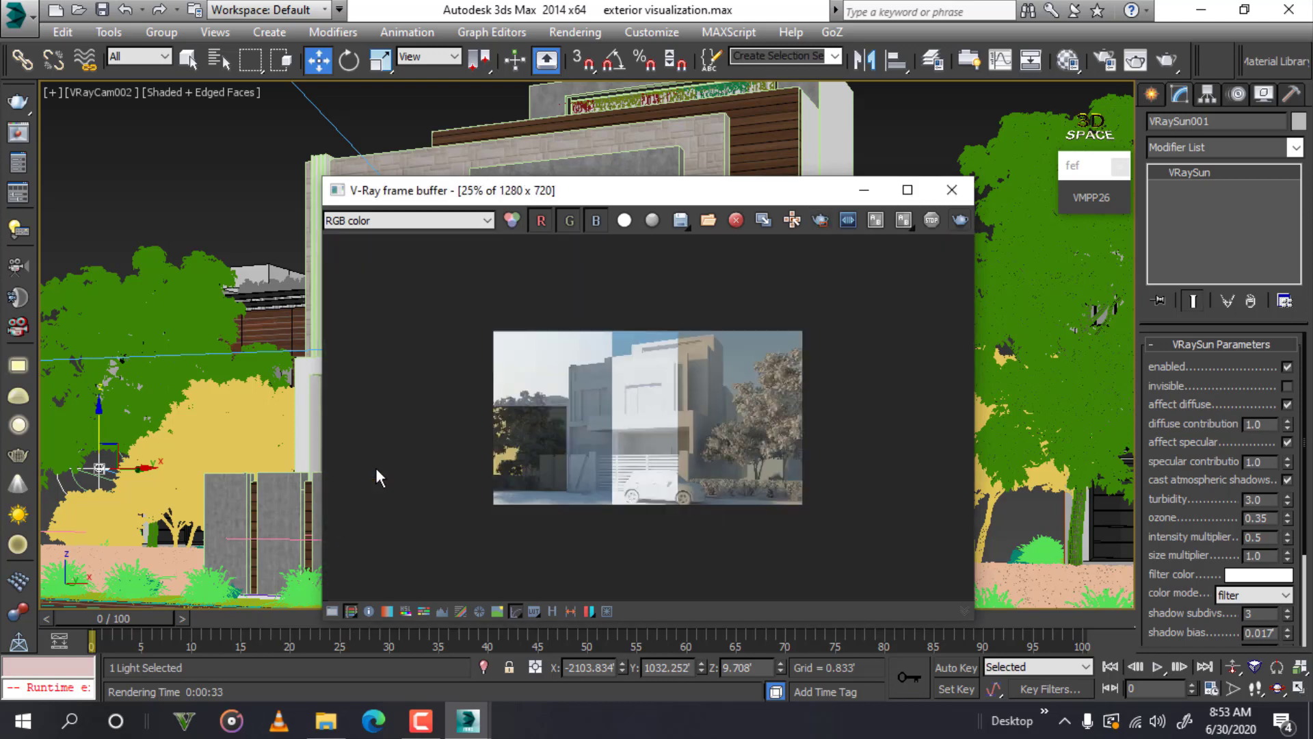
{"action": "scroll", "coordinate": [453, 464], "scroll_direction": "up", "scroll_amount": 2}
{"action": "scroll", "coordinate": [365, 470], "scroll_direction": "down", "scroll_amount": 1}
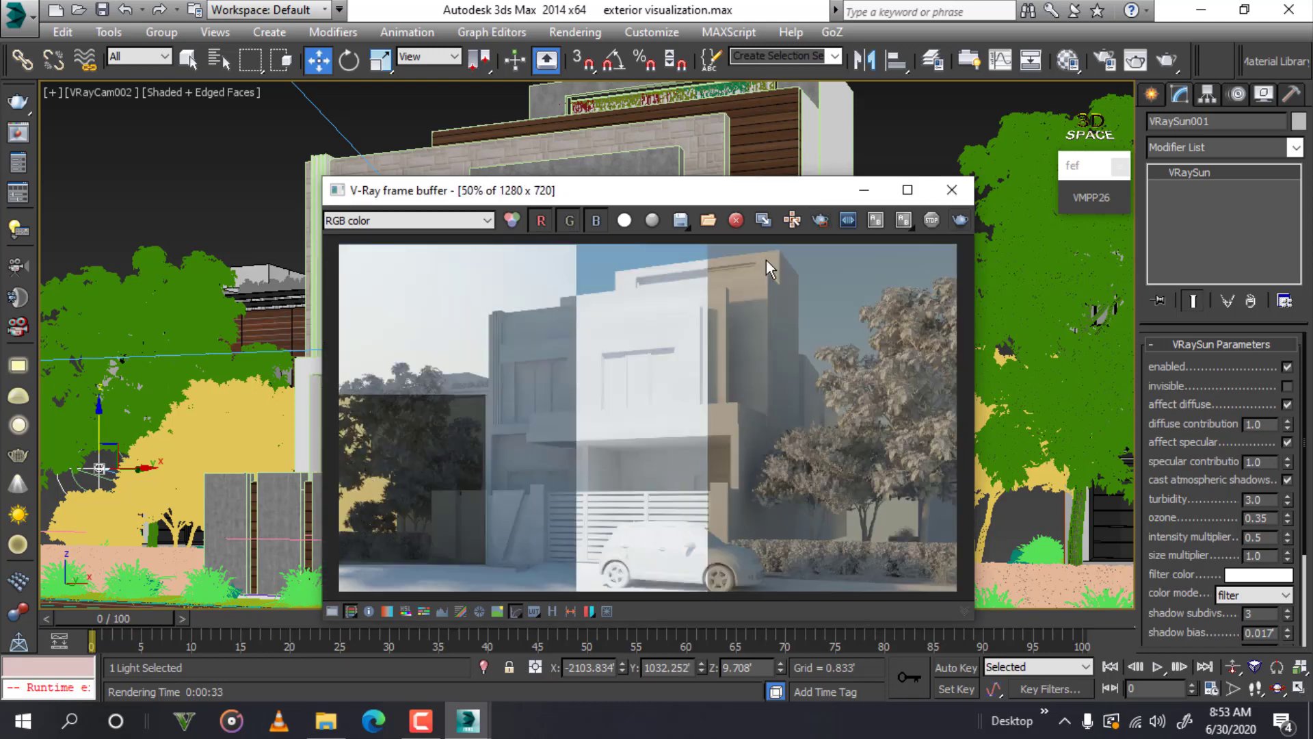
{"action": "left_click_drag", "start_coordinate": [777, 203], "coordinate": [704, 632]}
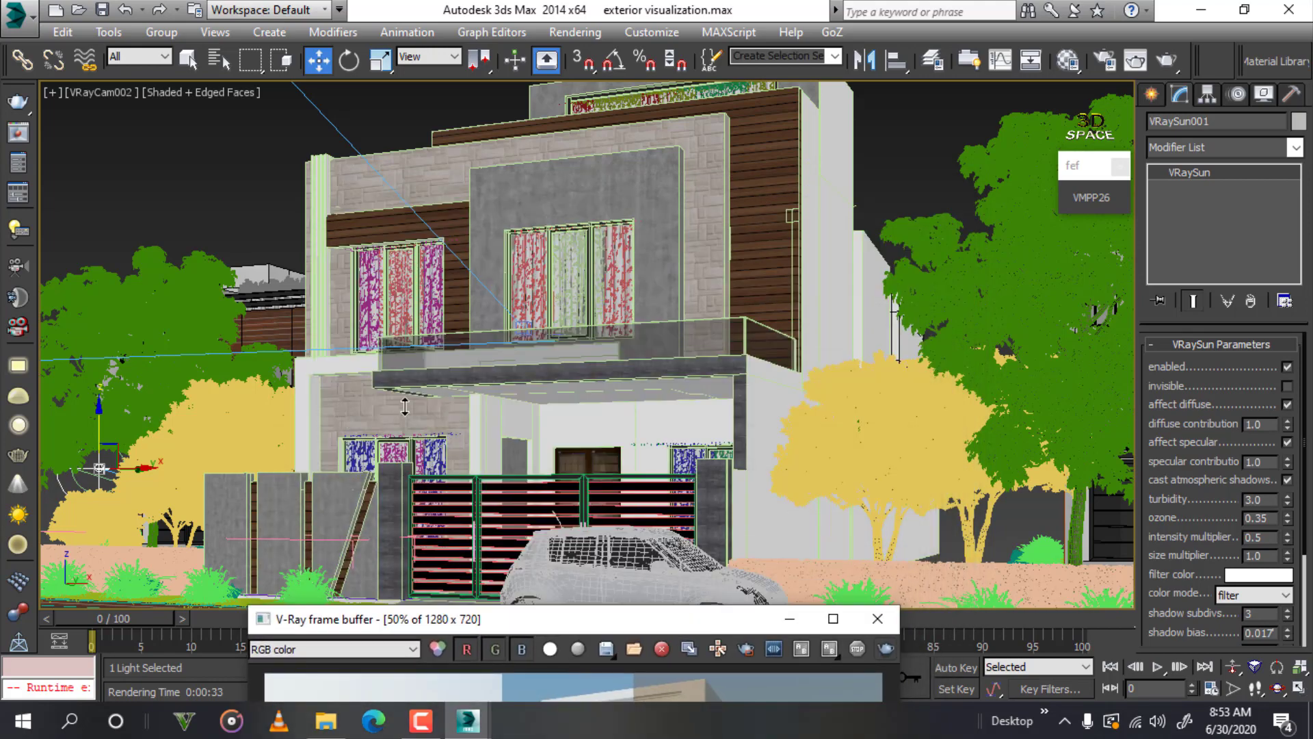
- In a free perspective view, move the VRaySun to the lower right and raise it
{"action": "left_click", "coordinate": [187, 195]}
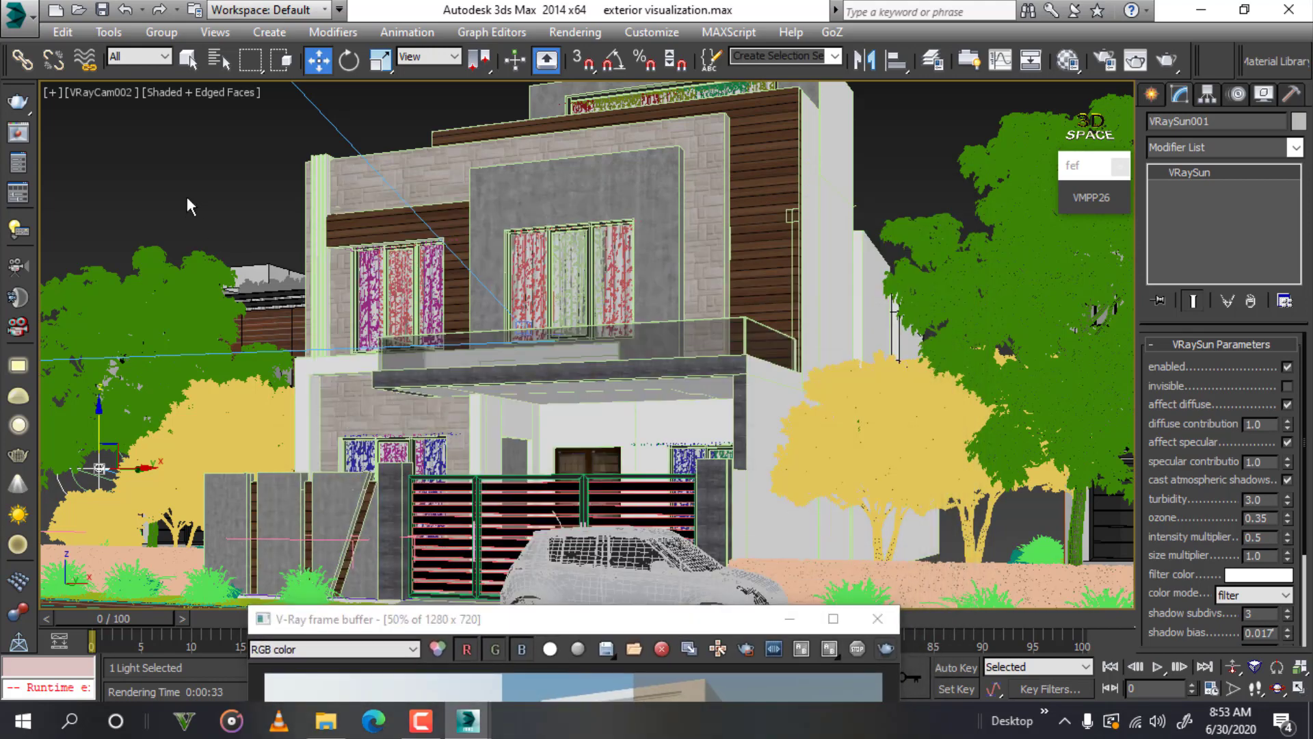
{"action": "key", "text": "p"}
{"action": "scroll", "coordinate": [281, 264], "scroll_direction": "down", "scroll_amount": 5}
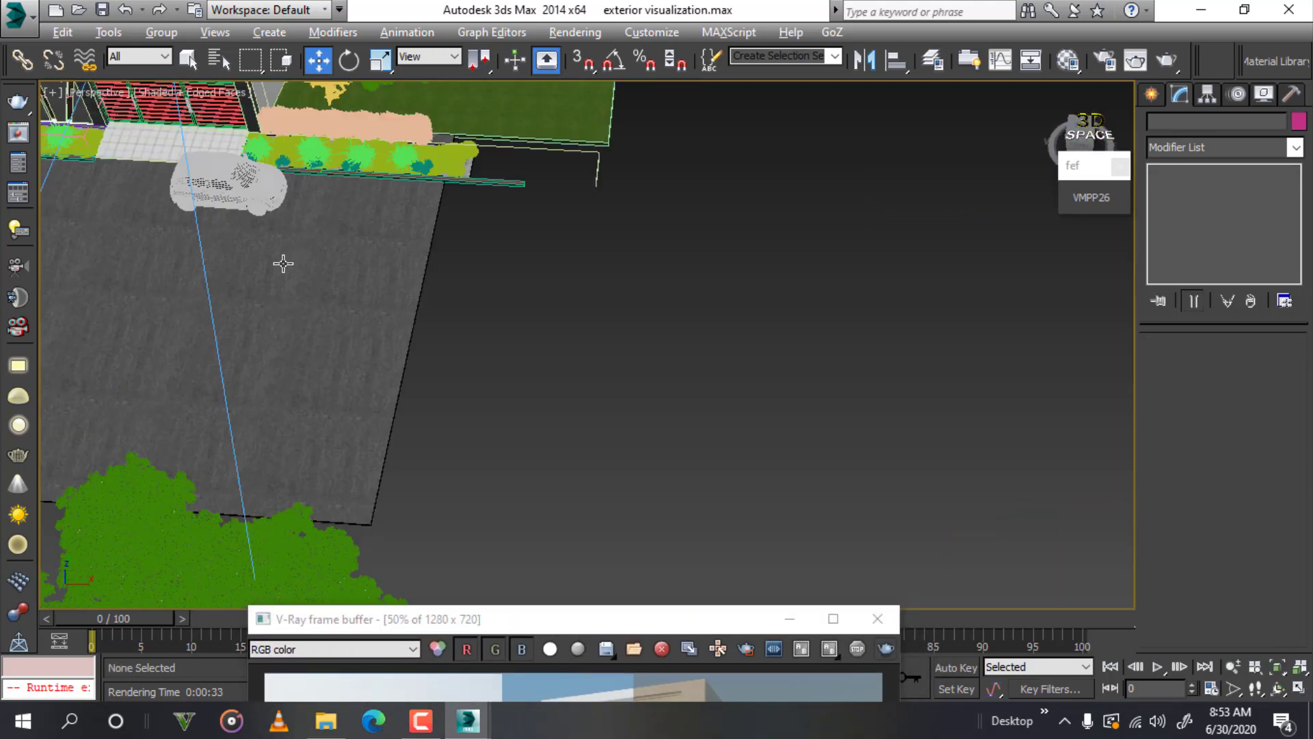
{"action": "scroll", "coordinate": [360, 311], "scroll_direction": "down", "scroll_amount": 3}
{"action": "middle_click_drag", "start_coordinate": [361, 310], "coordinate": [794, 571]}
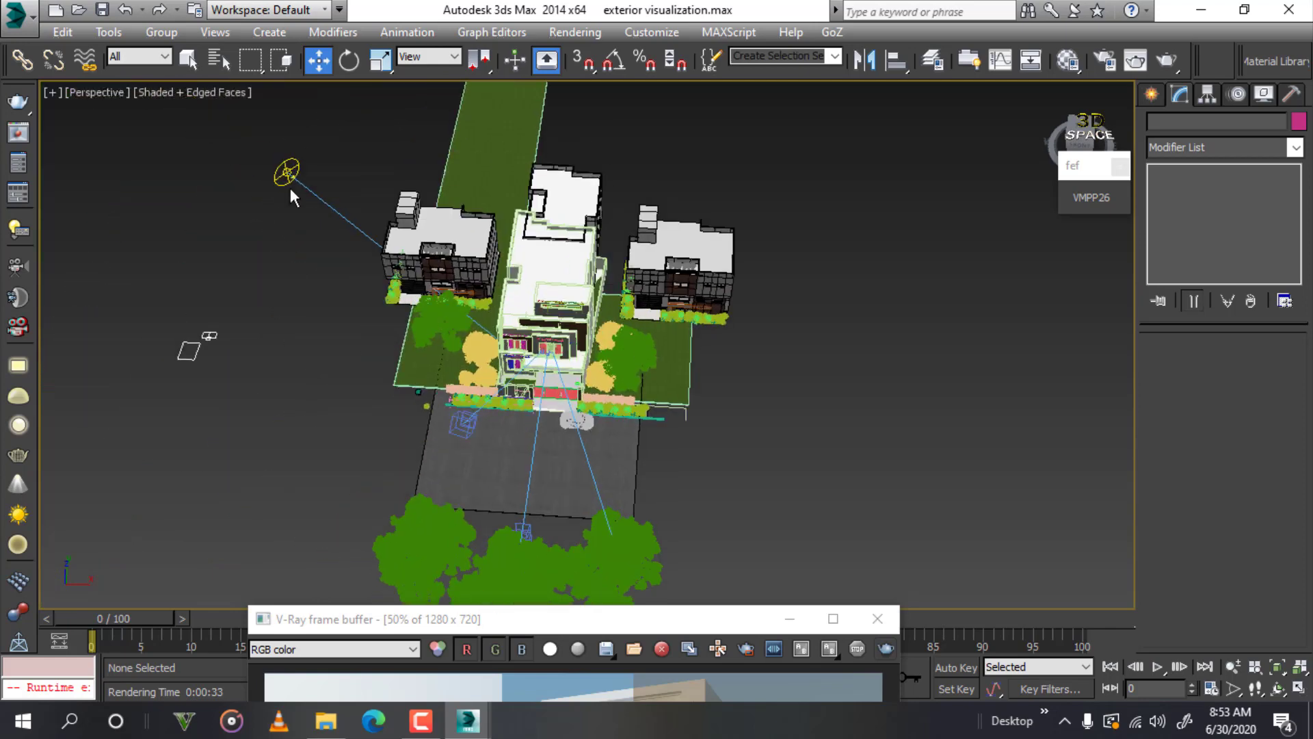
{"action": "left_click", "coordinate": [297, 192]}
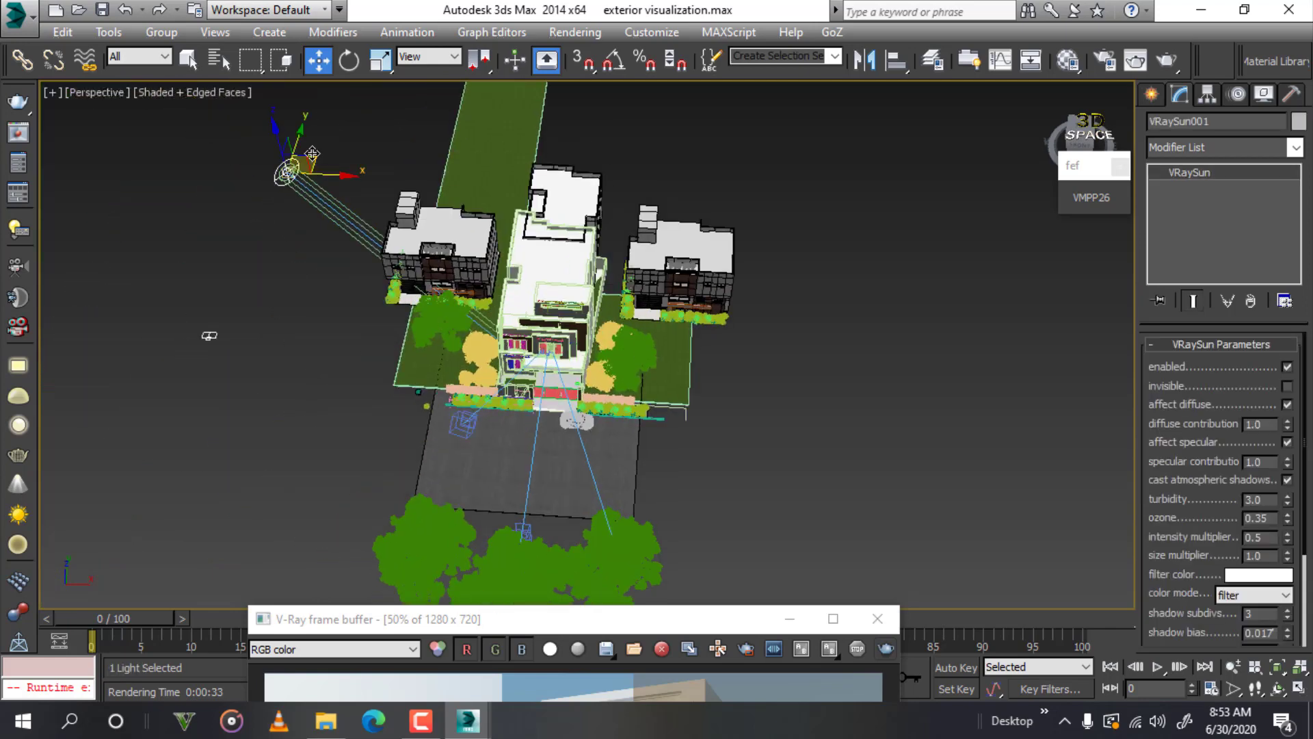
{"action": "mouse_move", "coordinate": [312, 154]}
{"action": "left_mouse_down"}
{"action": "mouse_move", "coordinate": [858, 482]}
{"action": "mouse_move", "coordinate": [831, 435]}
{"action": "left_mouse_up"}
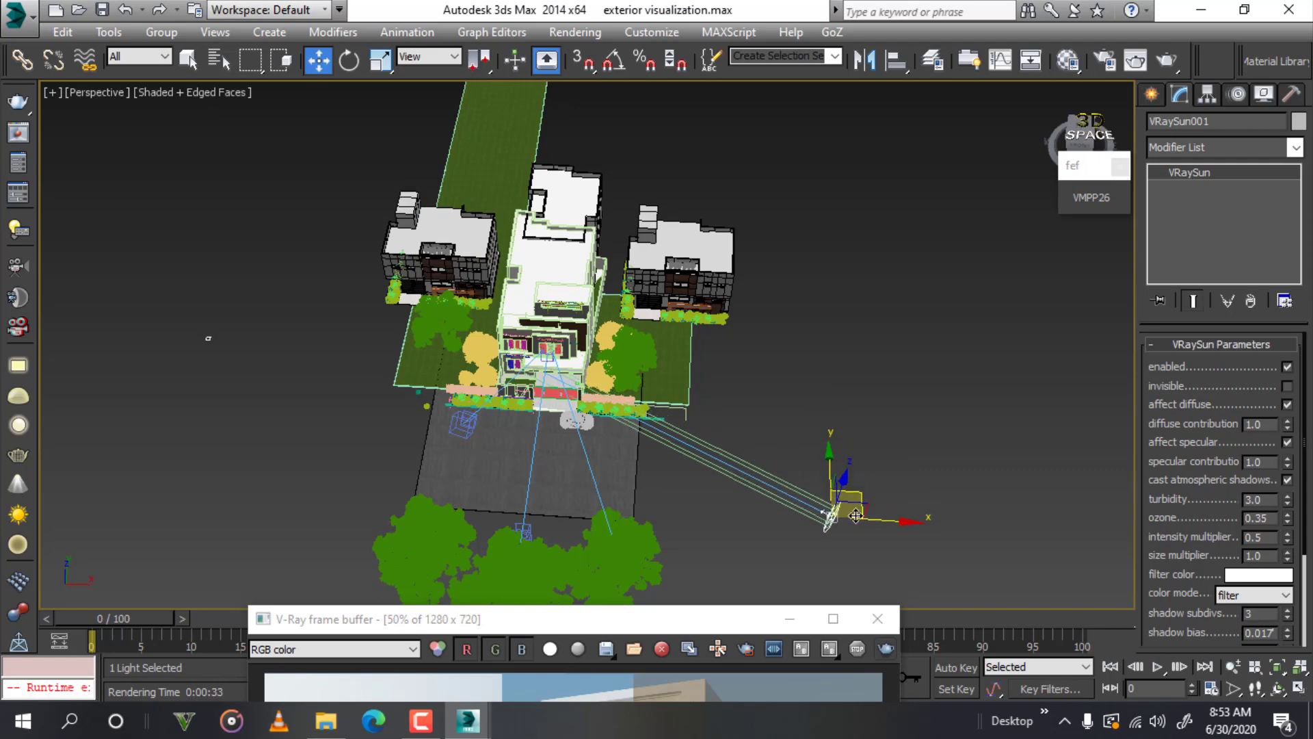
{"action": "mouse_move", "coordinate": [830, 435]}
{"action": "middle_mouse_down", "text": "alt"}
{"action": "mouse_move", "coordinate": [853, 367]}
{"action": "mouse_move", "coordinate": [832, 428]}
{"action": "mouse_move", "coordinate": [848, 424]}
{"action": "middle_mouse_up", "text": "alt"}
{"action": "left_click_drag", "start_coordinate": [848, 424], "coordinate": [812, 214]}
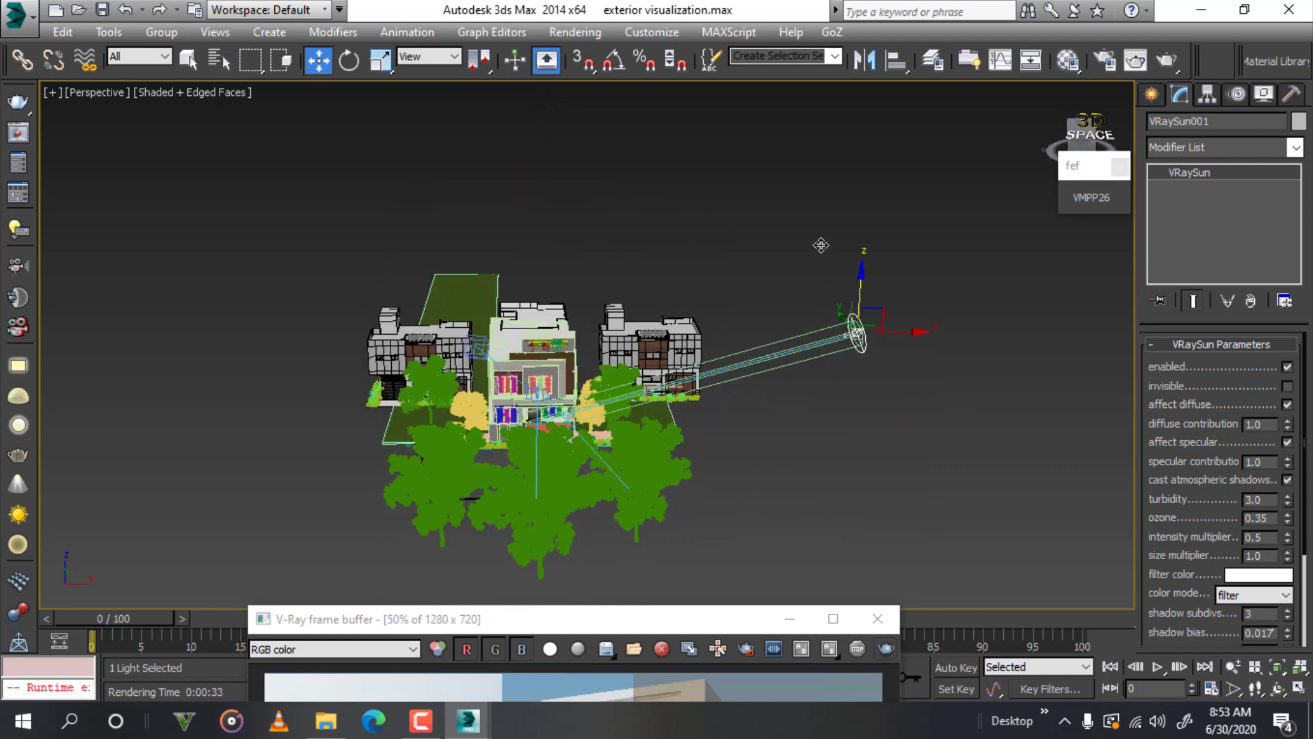
- Return to the VRayCam002 camera view and bring the frame buffer back to mid-screen
{"action": "key", "text": "c"}
{"action": "left_click", "coordinate": [595, 234]}
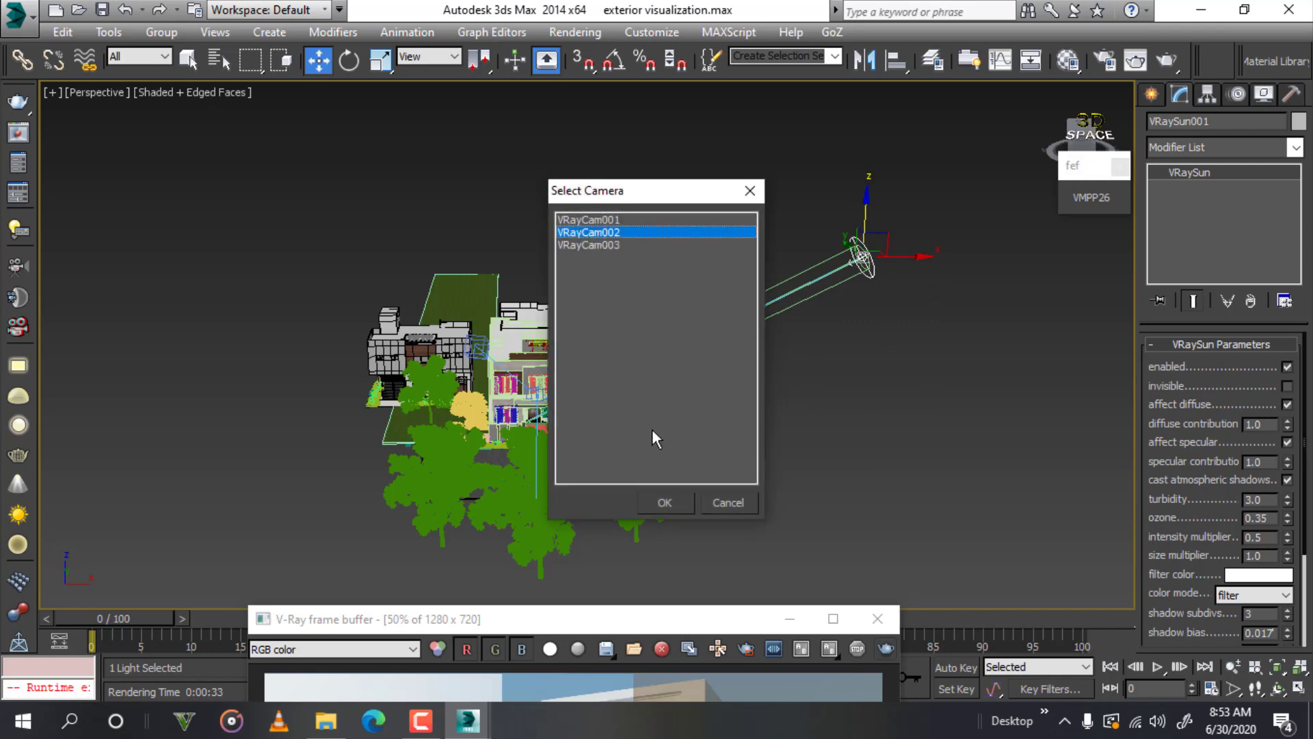
{"action": "left_click", "coordinate": [665, 499]}
{"action": "left_click_drag", "start_coordinate": [599, 620], "coordinate": [597, 186]}
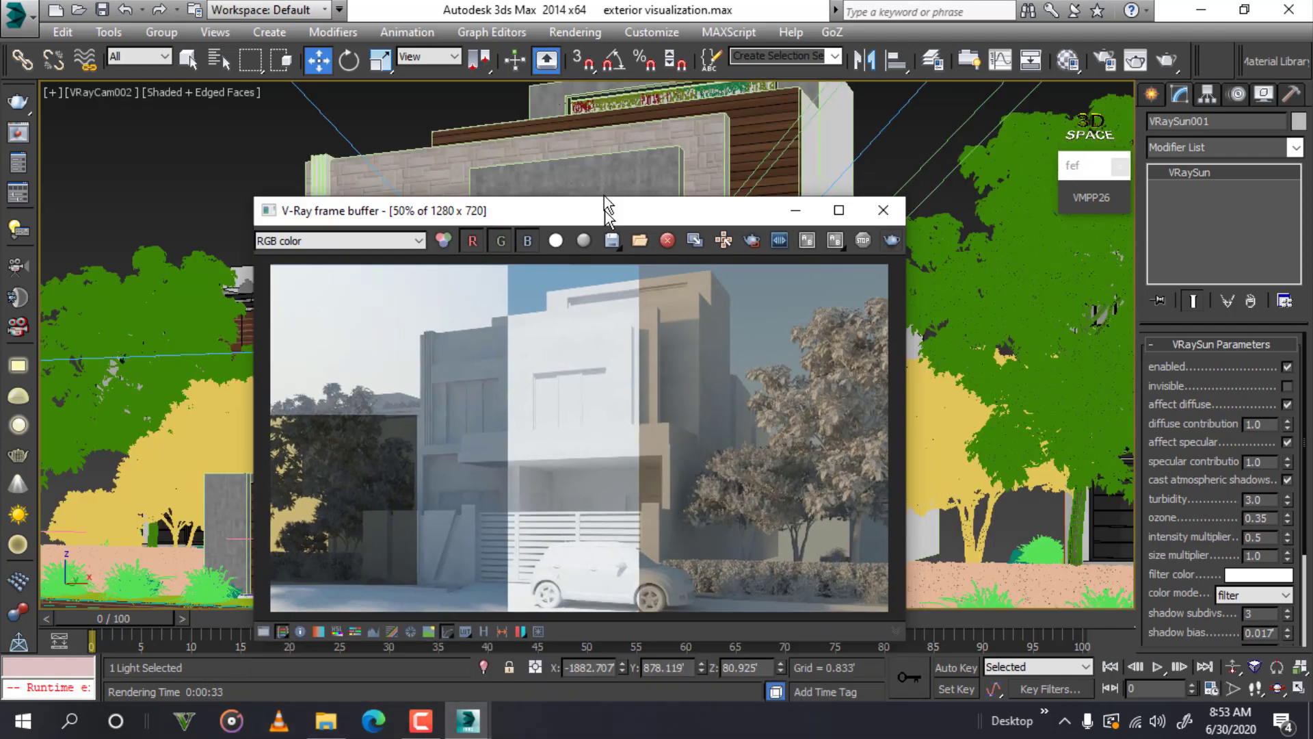
- Set the VRaySun intensity multiplier to 1.0 and size multiplier to 5.0
{"action": "double_click", "coordinate": [1272, 537]}
{"action": "type", "text": "1"}
{"action": "key", "text": "Return"}
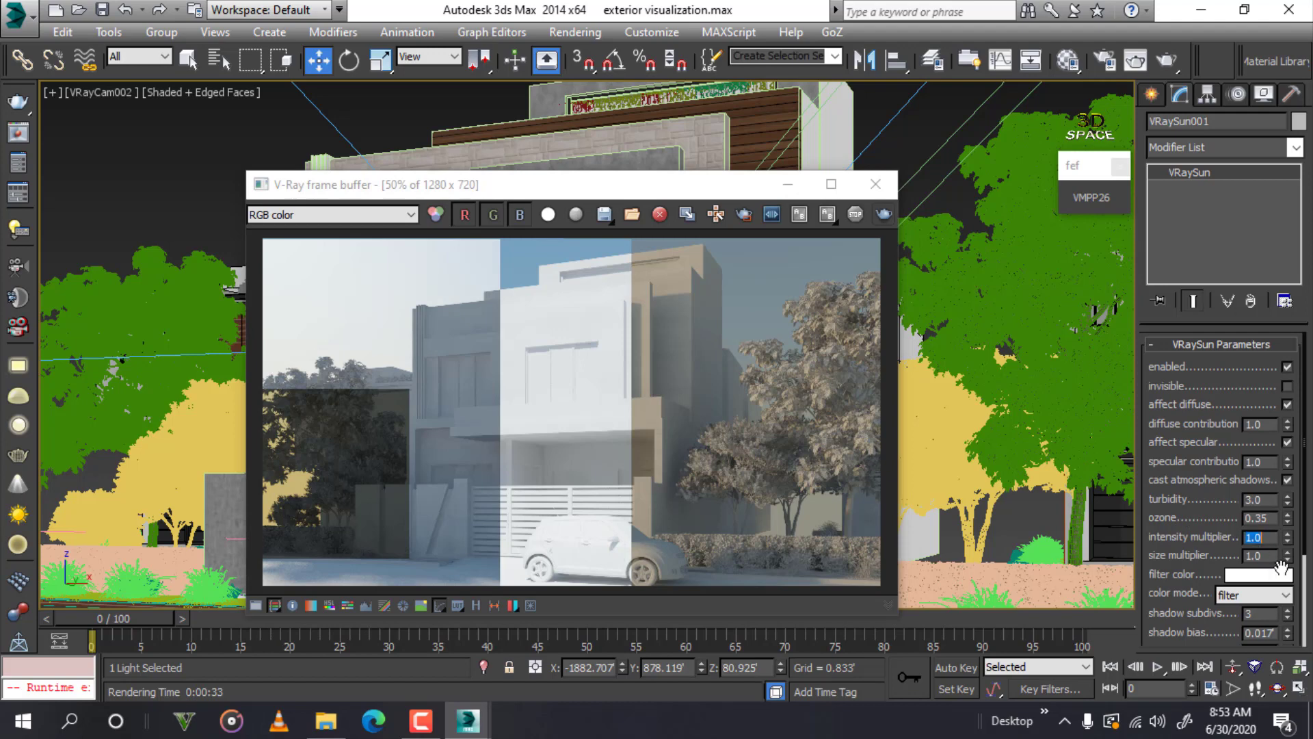
{"action": "left_click", "coordinate": [1257, 555]}
{"action": "type", "text": "5"}
{"action": "key", "text": "Return"}
{"action": "left_click", "coordinate": [1285, 407]}
{"action": "left_click", "coordinate": [1287, 406]}
{"action": "double_click", "coordinate": [1258, 500]}
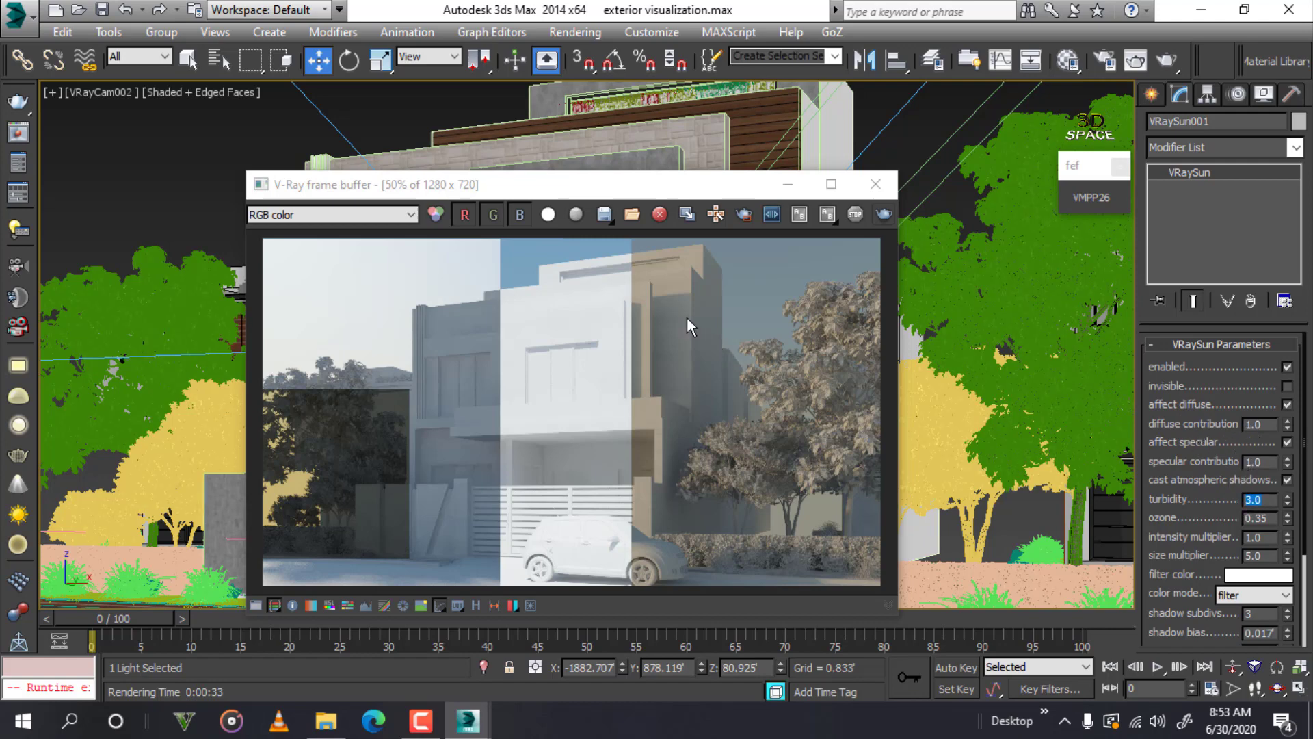
- Enable region rendering and mark a region over the upper-left sky and facade
{"action": "left_click", "coordinate": [744, 215]}
{"action": "scroll", "coordinate": [510, 257], "scroll_direction": "up", "scroll_amount": 3}
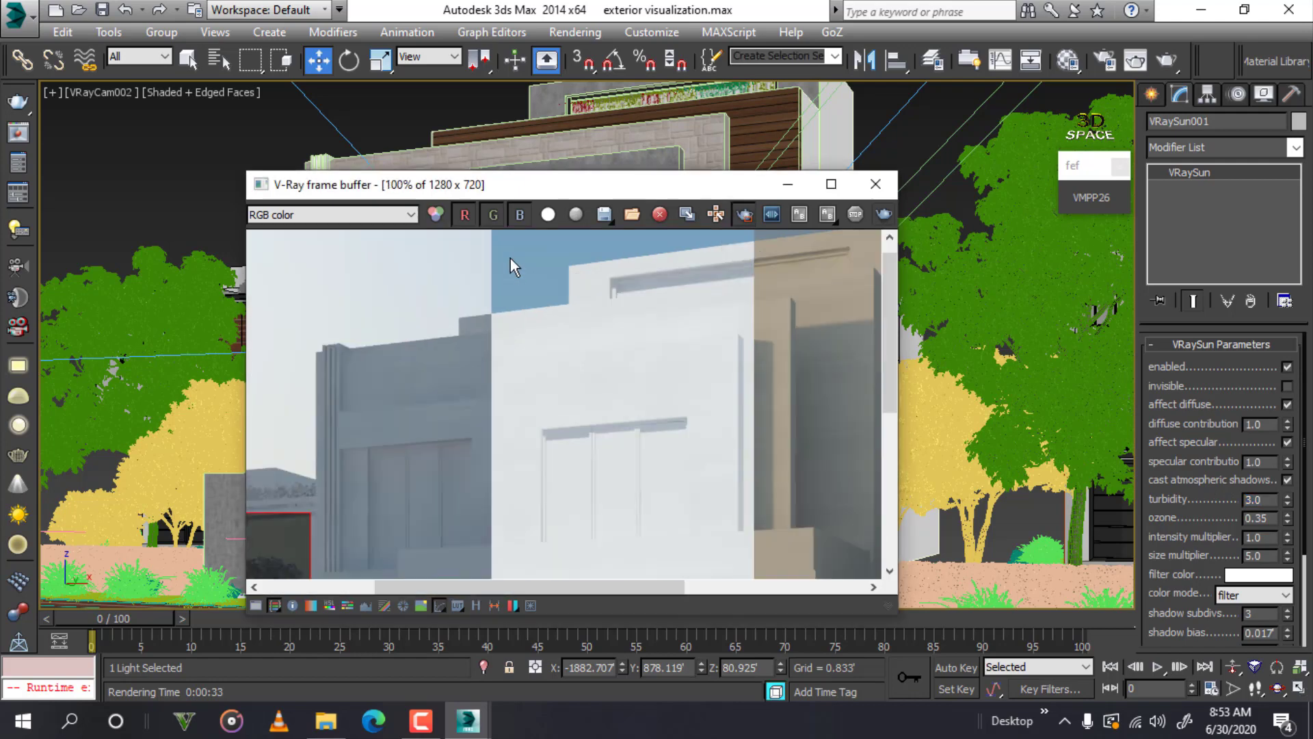
{"action": "scroll", "coordinate": [581, 301], "scroll_direction": "up", "scroll_amount": 3}
{"action": "scroll", "coordinate": [553, 315], "scroll_direction": "down", "scroll_amount": 6}
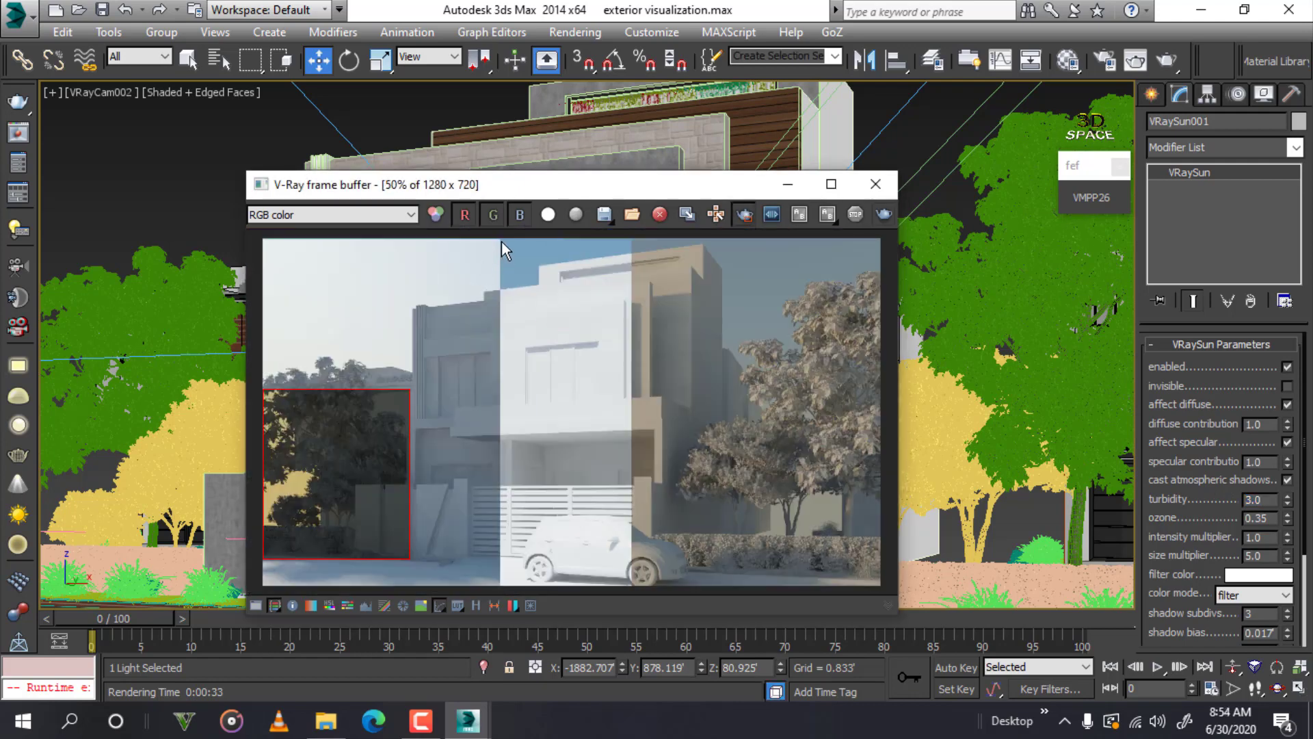
{"action": "left_click_drag", "start_coordinate": [504, 240], "coordinate": [263, 455]}
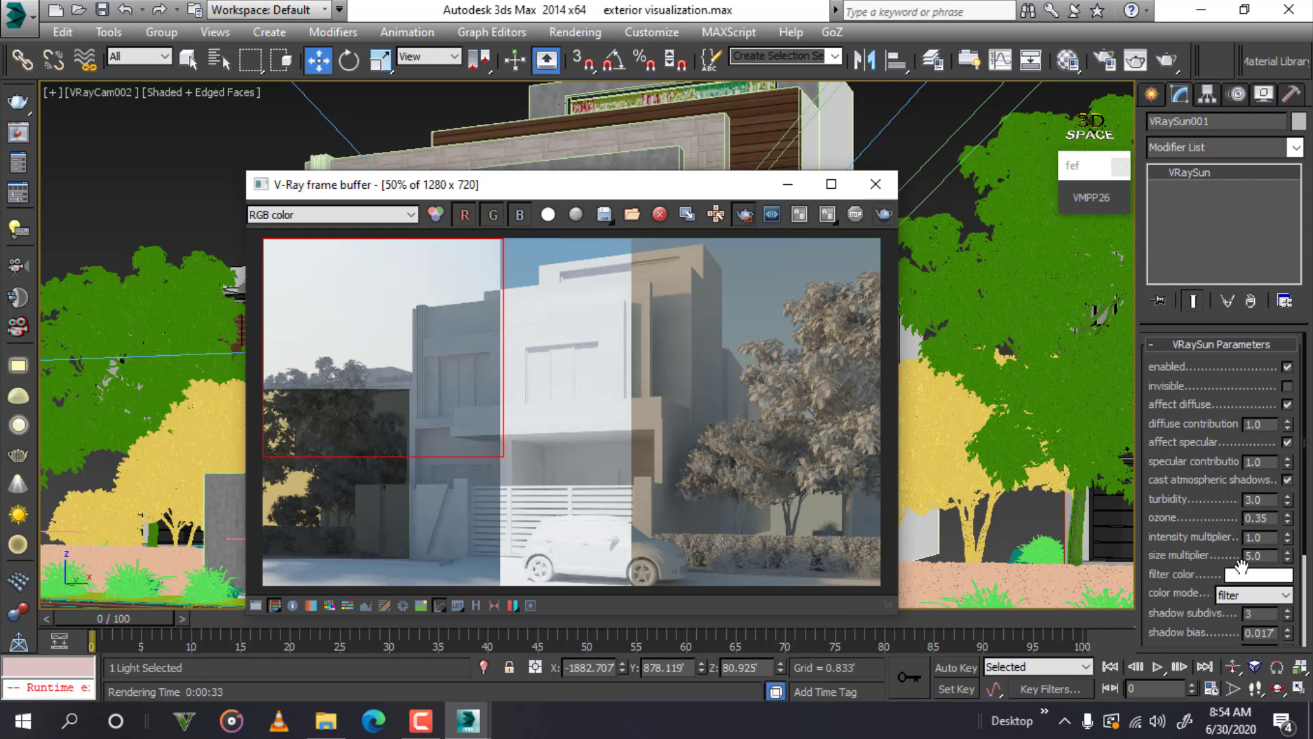
- Render the upper-left region with turbidity 5.0 and zoom in to inspect the facade and tree
{"action": "double_click", "coordinate": [1267, 500]}
{"action": "type", "text": "5"}
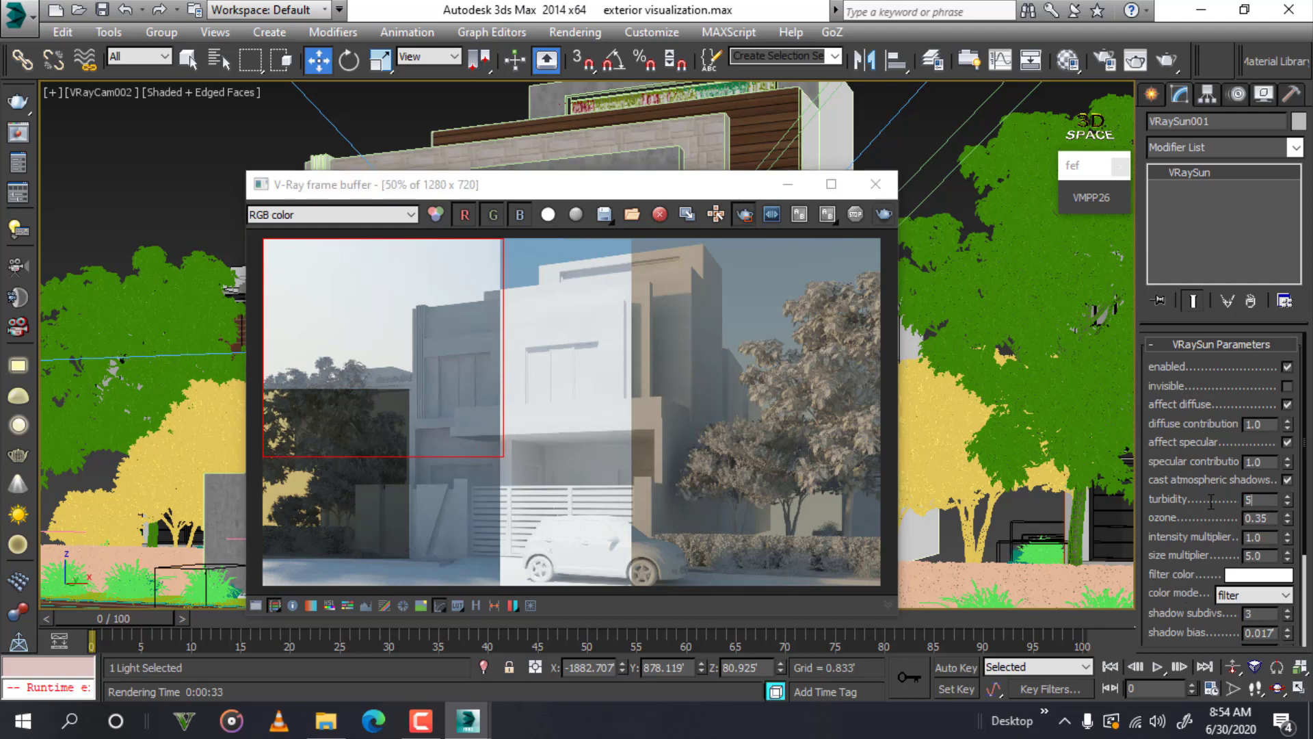
{"action": "left_click", "coordinate": [884, 208]}
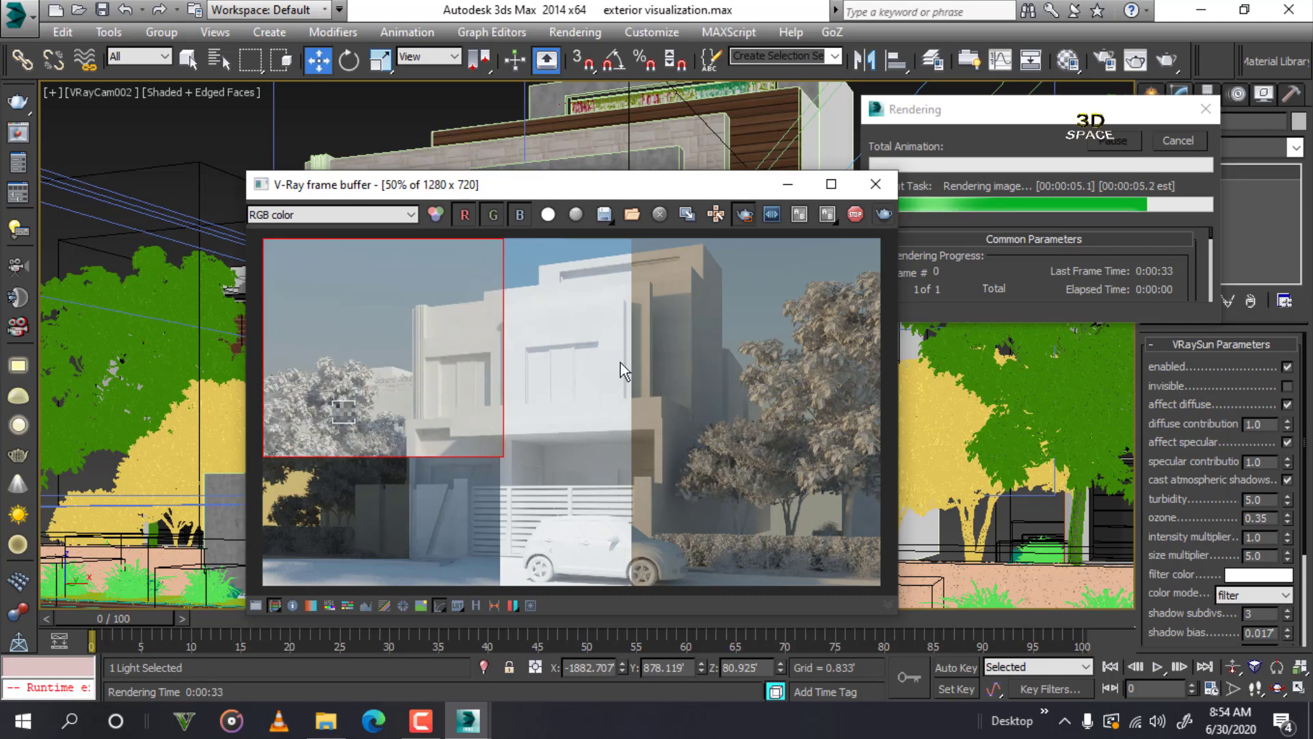
{"action": "double_click", "coordinate": [442, 303]}
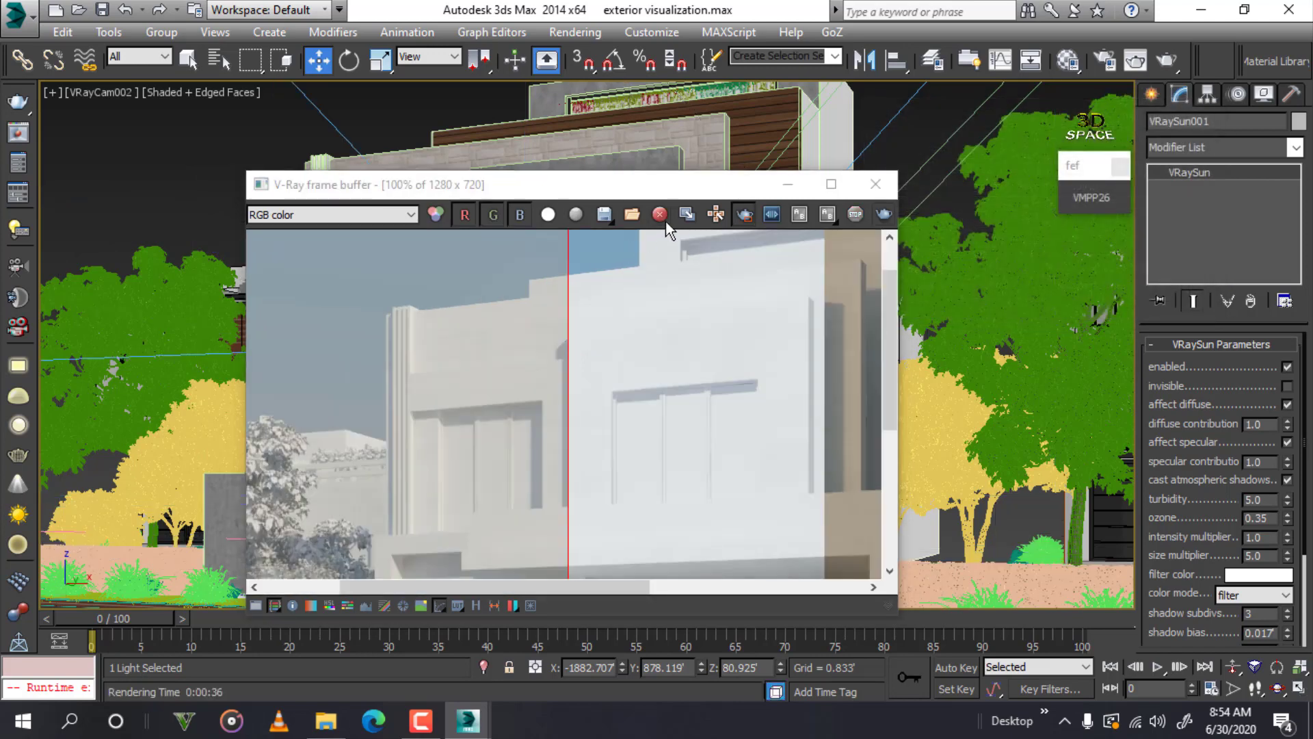
{"action": "scroll", "coordinate": [478, 388], "scroll_direction": "down", "scroll_amount": 1}
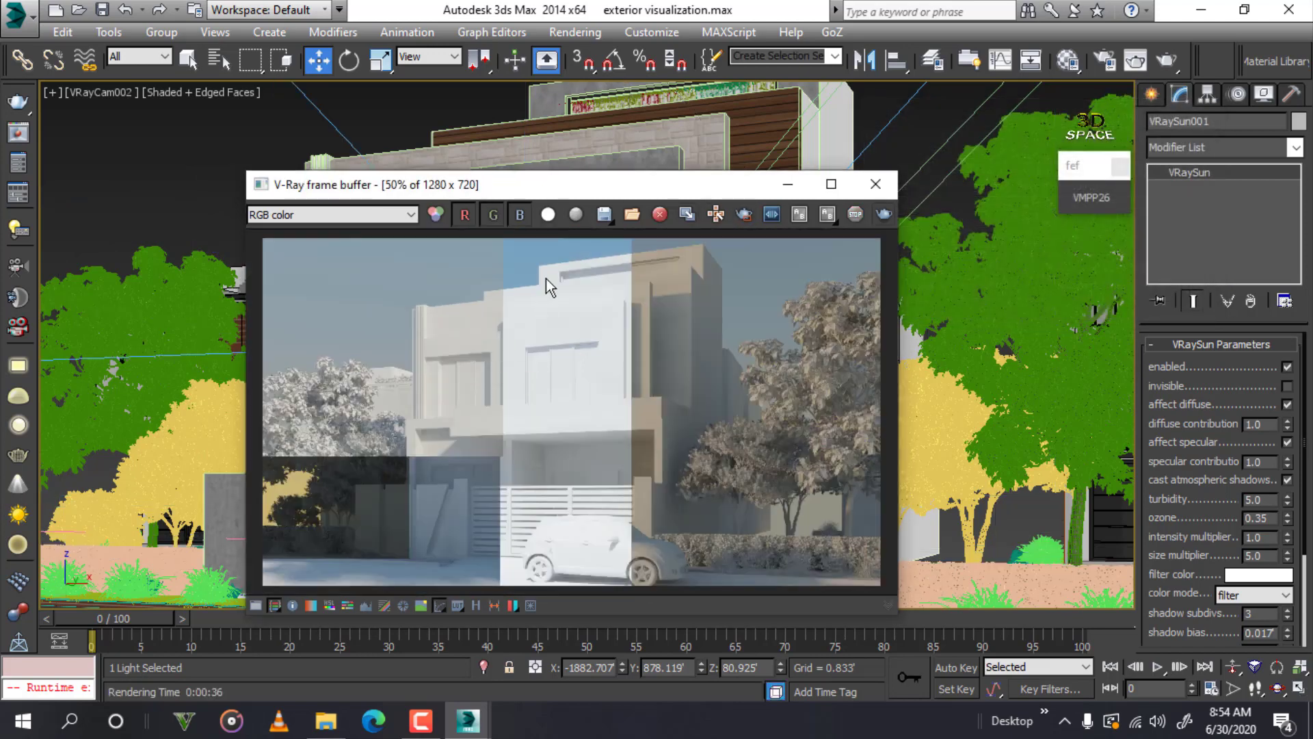
{"action": "scroll", "coordinate": [519, 266], "scroll_direction": "up", "scroll_amount": 1}
{"action": "scroll", "coordinate": [335, 363], "scroll_direction": "down", "scroll_amount": 1}
{"action": "scroll", "coordinate": [337, 362], "scroll_direction": "up", "scroll_amount": 1}
{"action": "scroll", "coordinate": [411, 373], "scroll_direction": "down", "scroll_amount": 1}
{"action": "scroll", "coordinate": [535, 389], "scroll_direction": "down", "scroll_amount": 1}
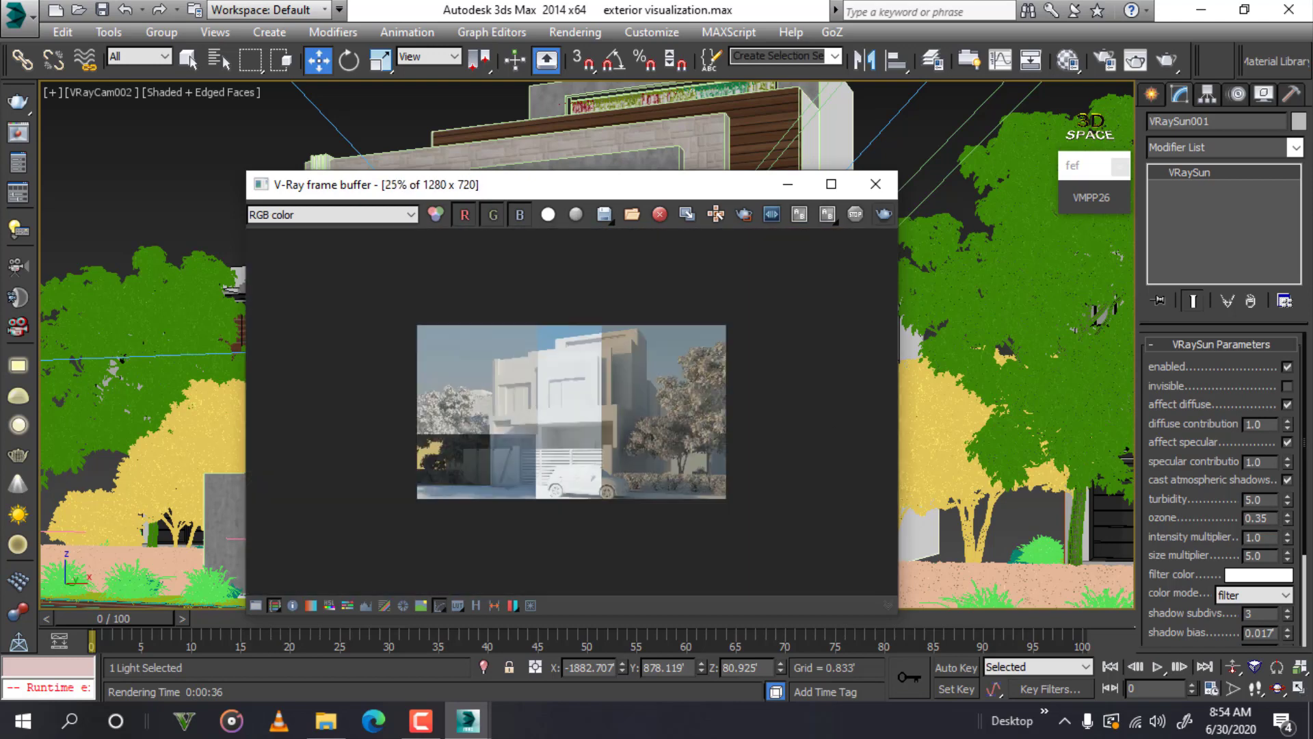
- Raise the sun turbidity to 8.0 and render a small region over the house's upper-left
{"action": "left_click", "coordinate": [1266, 499]}
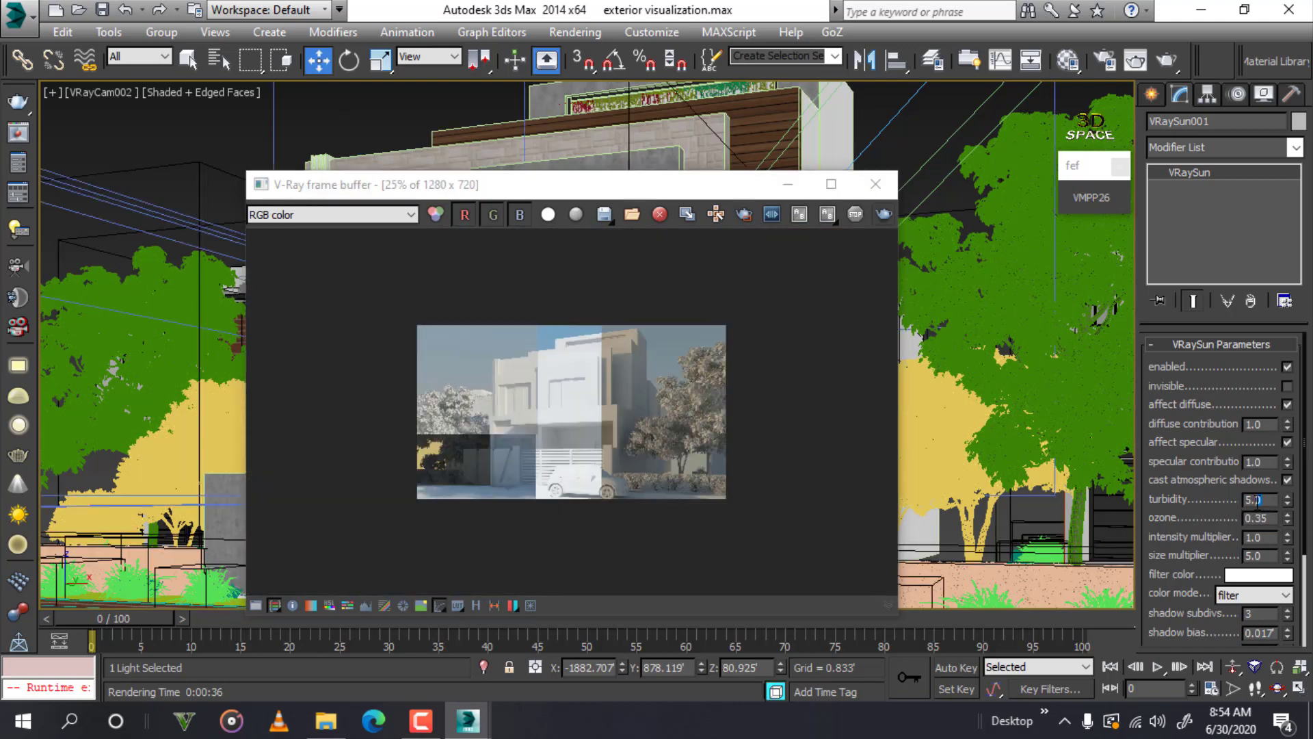
{"action": "left_click_drag", "start_coordinate": [1259, 500], "coordinate": [1231, 498]}
{"action": "type", "text": "8"}
{"action": "key", "text": "Return"}
{"action": "left_click", "coordinate": [745, 216]}
{"action": "left_click_drag", "start_coordinate": [541, 324], "coordinate": [477, 386]}
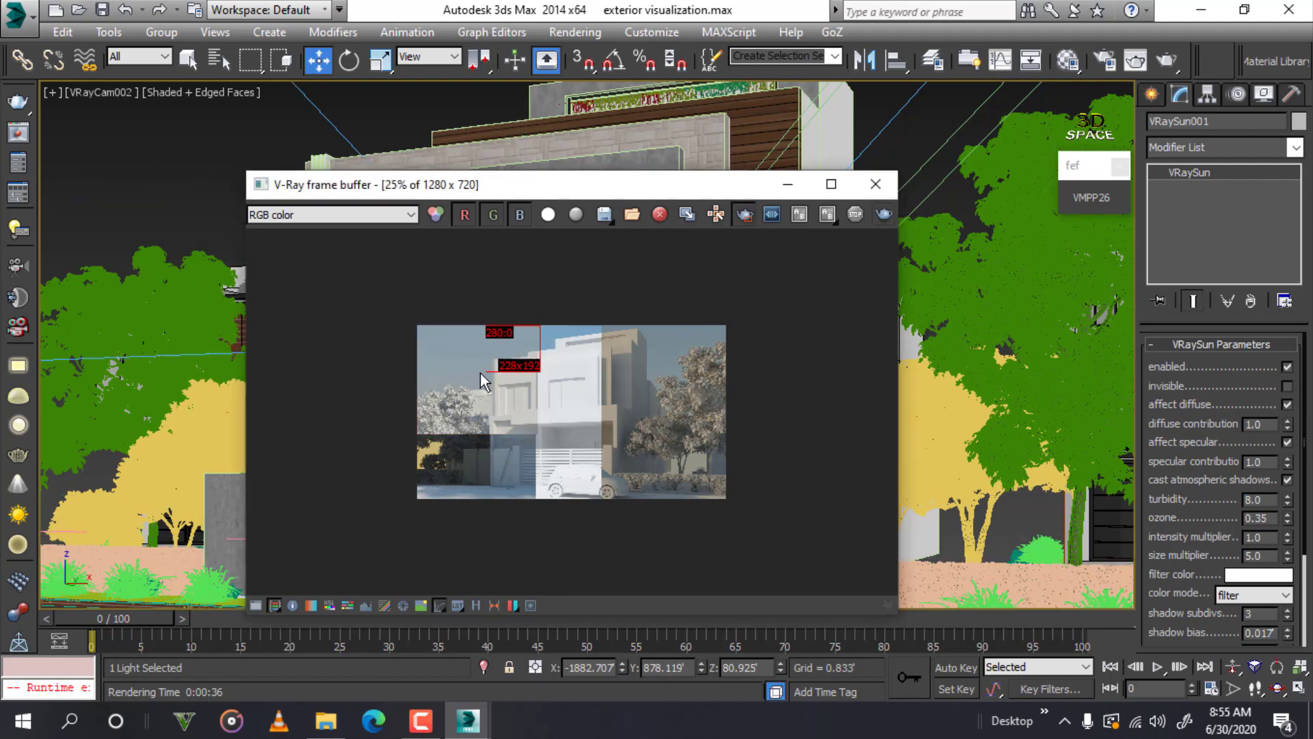
{"action": "left_click", "coordinate": [883, 213]}
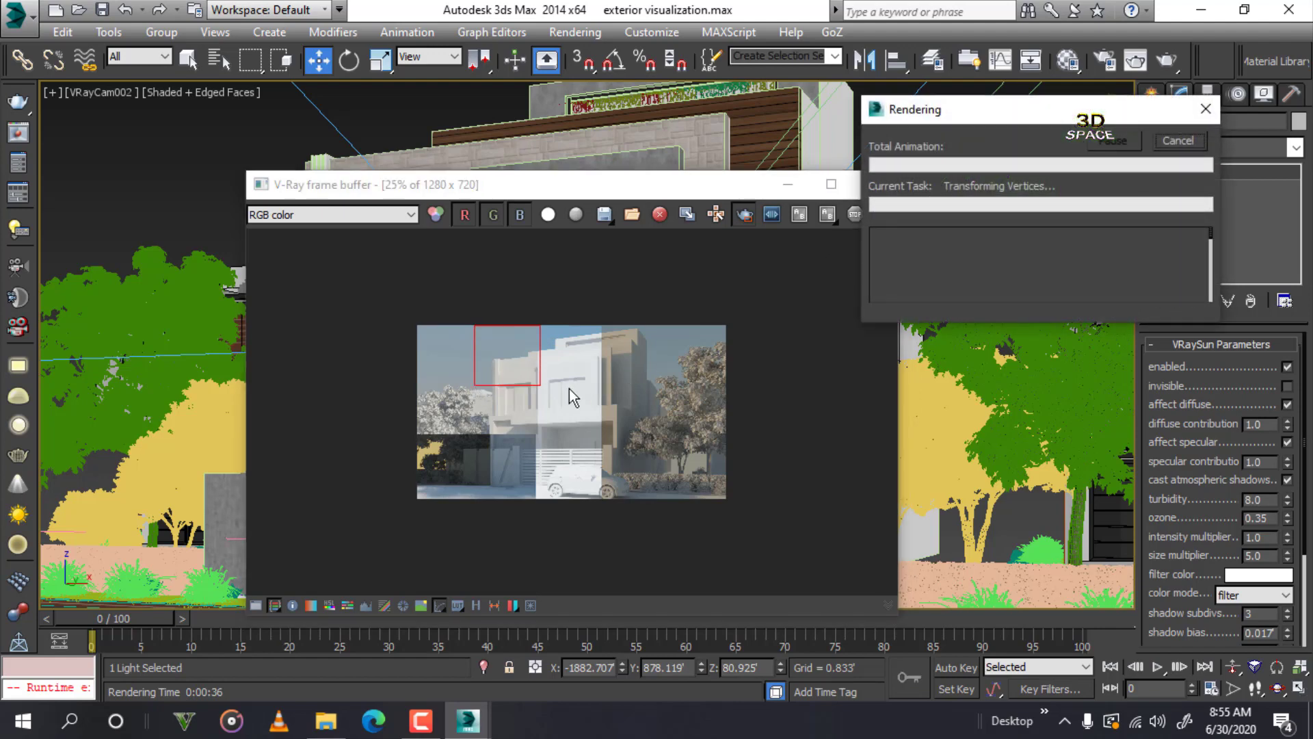
{"action": "left_click", "coordinate": [498, 364]}
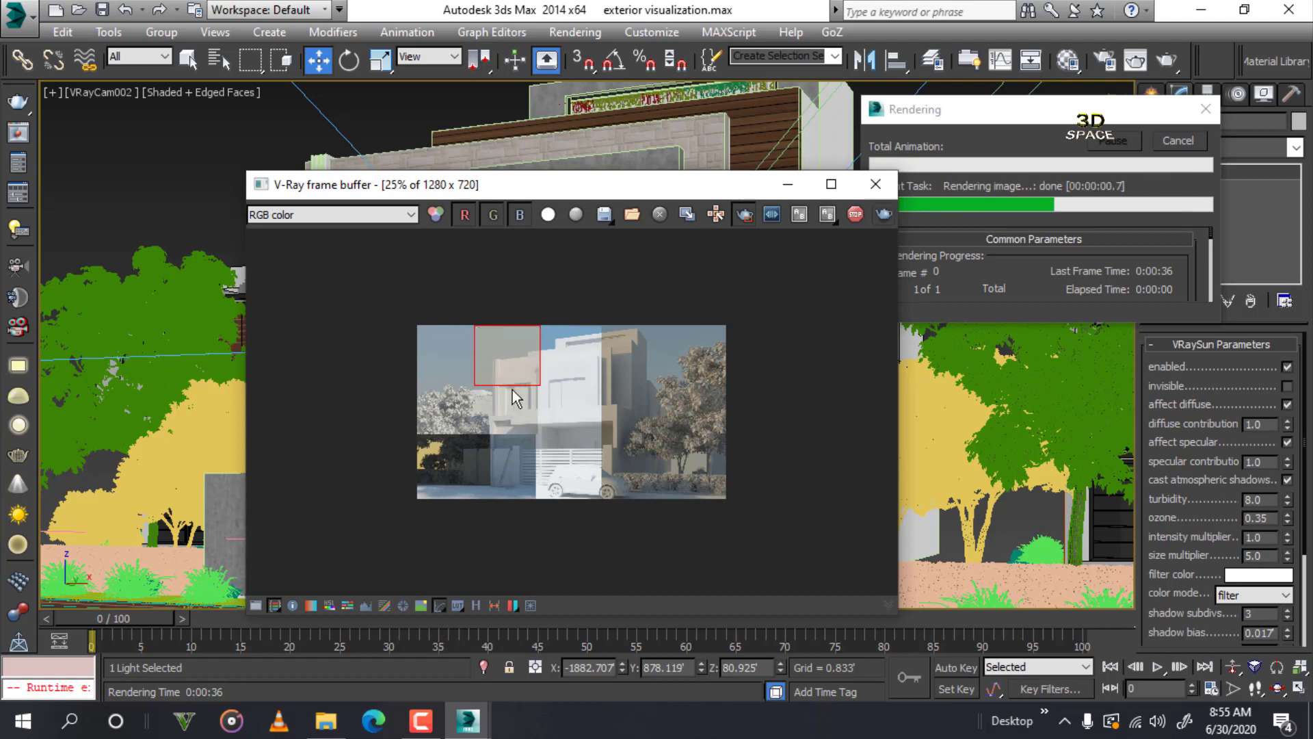
- Zoom and pan through the new render to compare the facade and right-hand tree
{"action": "double_click", "coordinate": [493, 347]}
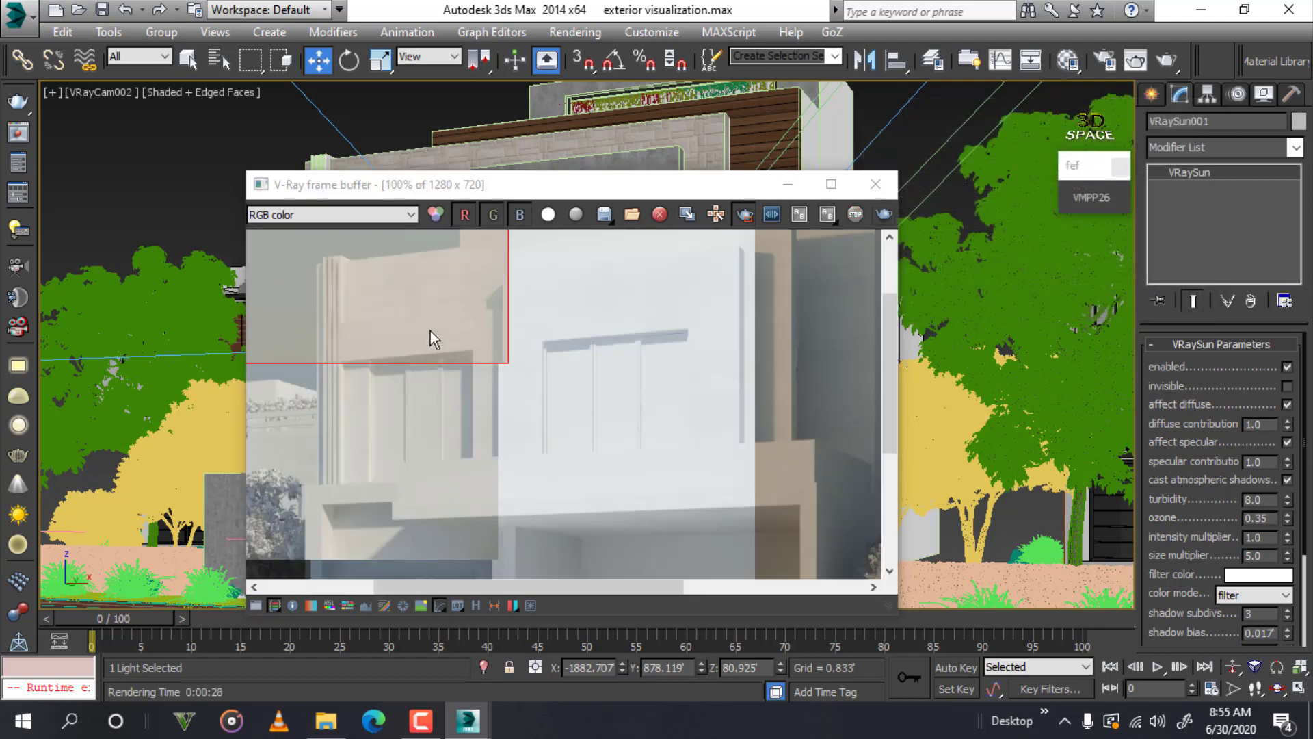
{"action": "scroll", "coordinate": [430, 330], "scroll_direction": "down", "scroll_amount": 2}
{"action": "scroll", "coordinate": [439, 305], "scroll_direction": "up", "scroll_amount": 2}
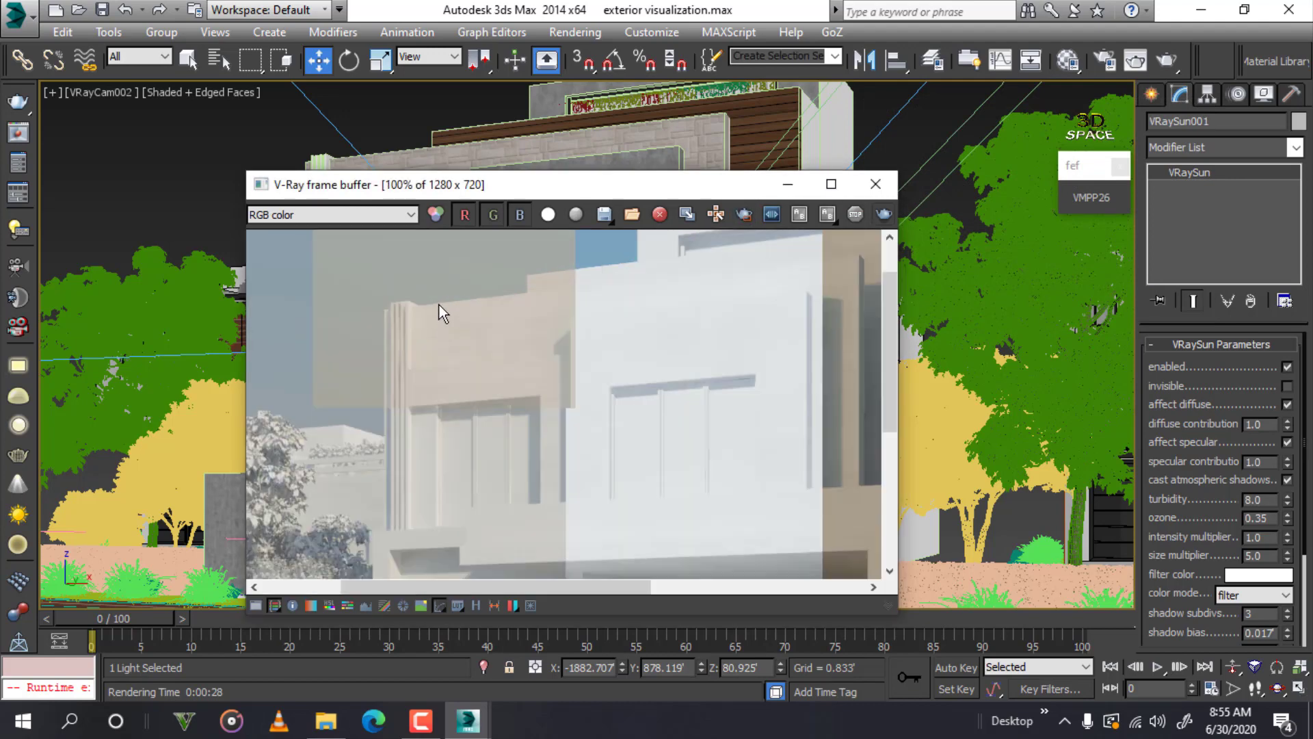
{"action": "scroll", "coordinate": [524, 307], "scroll_direction": "up", "scroll_amount": 2}
{"action": "scroll", "coordinate": [479, 301], "scroll_direction": "down", "scroll_amount": 4}
{"action": "scroll", "coordinate": [418, 260], "scroll_direction": "up", "scroll_amount": 4}
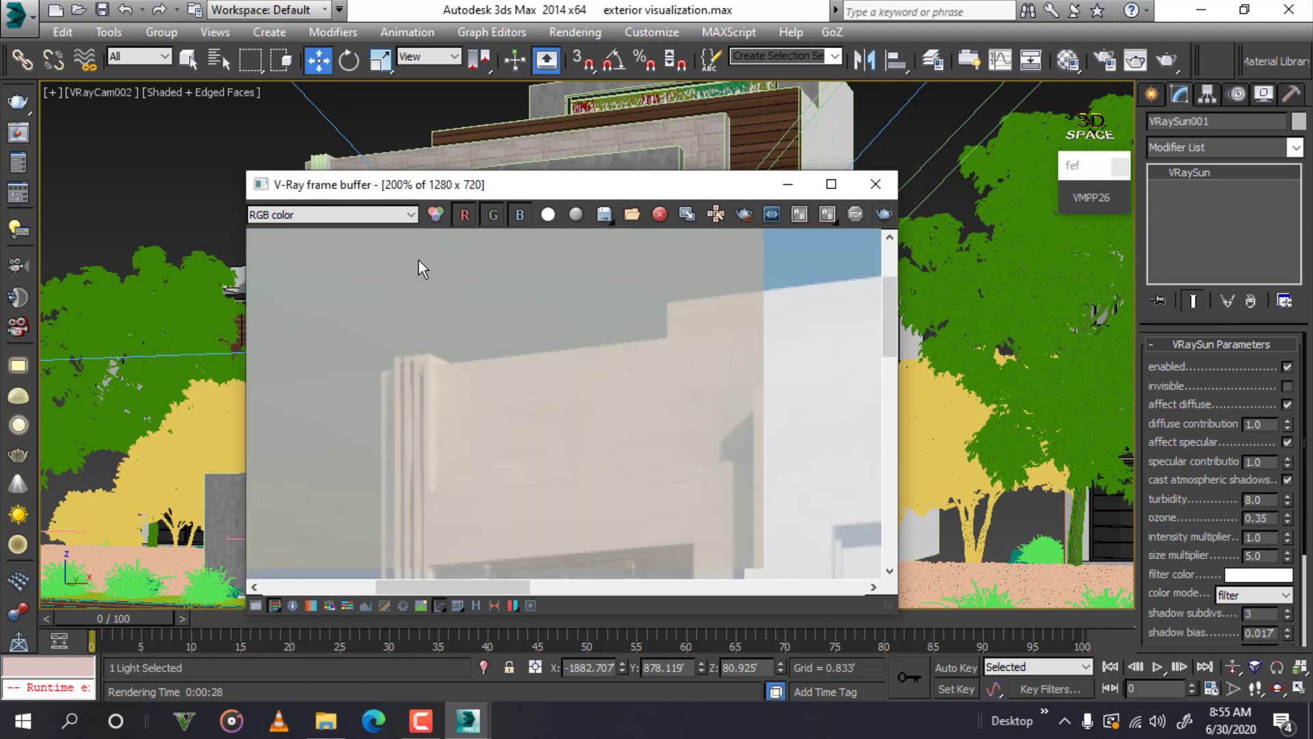
{"action": "scroll", "coordinate": [466, 337], "scroll_direction": "down", "scroll_amount": 2}
{"action": "scroll", "coordinate": [466, 338], "scroll_direction": "down", "scroll_amount": 2}
{"action": "scroll", "coordinate": [405, 299], "scroll_direction": "up", "scroll_amount": 2}
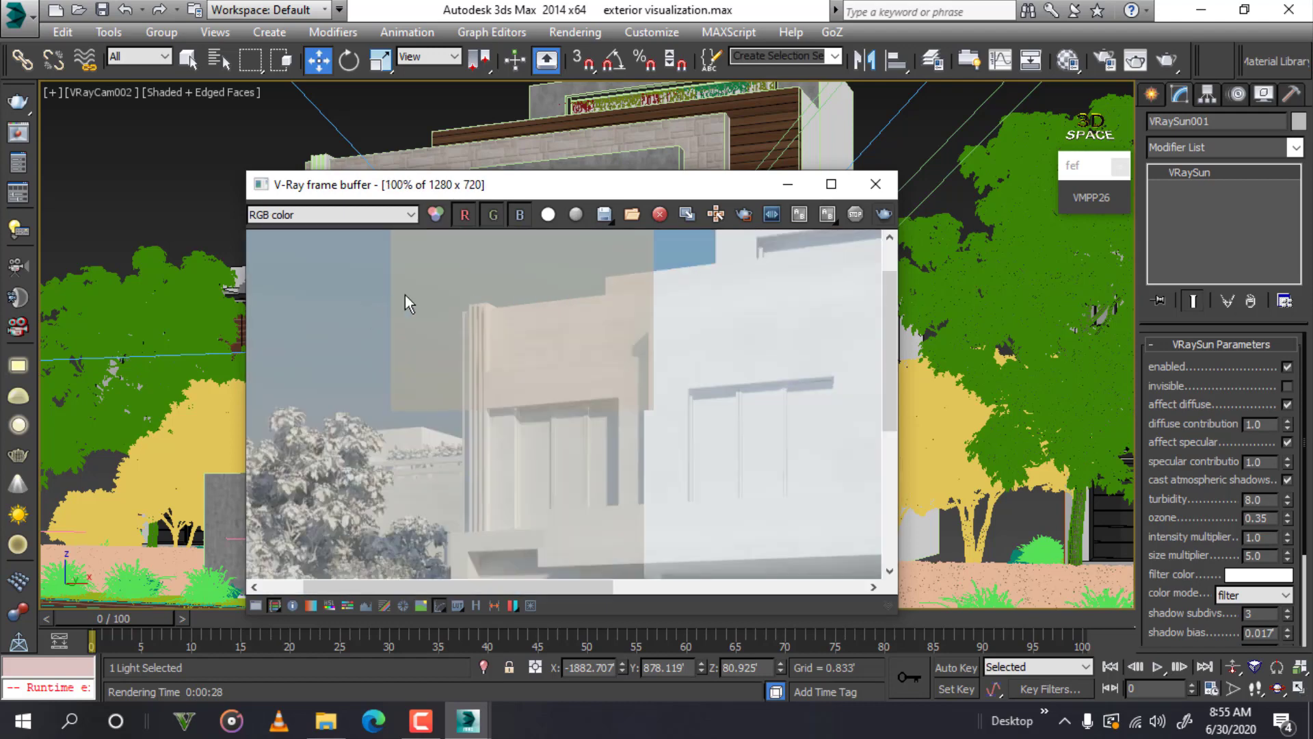
{"action": "scroll", "coordinate": [505, 299], "scroll_direction": "up", "scroll_amount": 1}
{"action": "scroll", "coordinate": [512, 330], "scroll_direction": "down", "scroll_amount": 3}
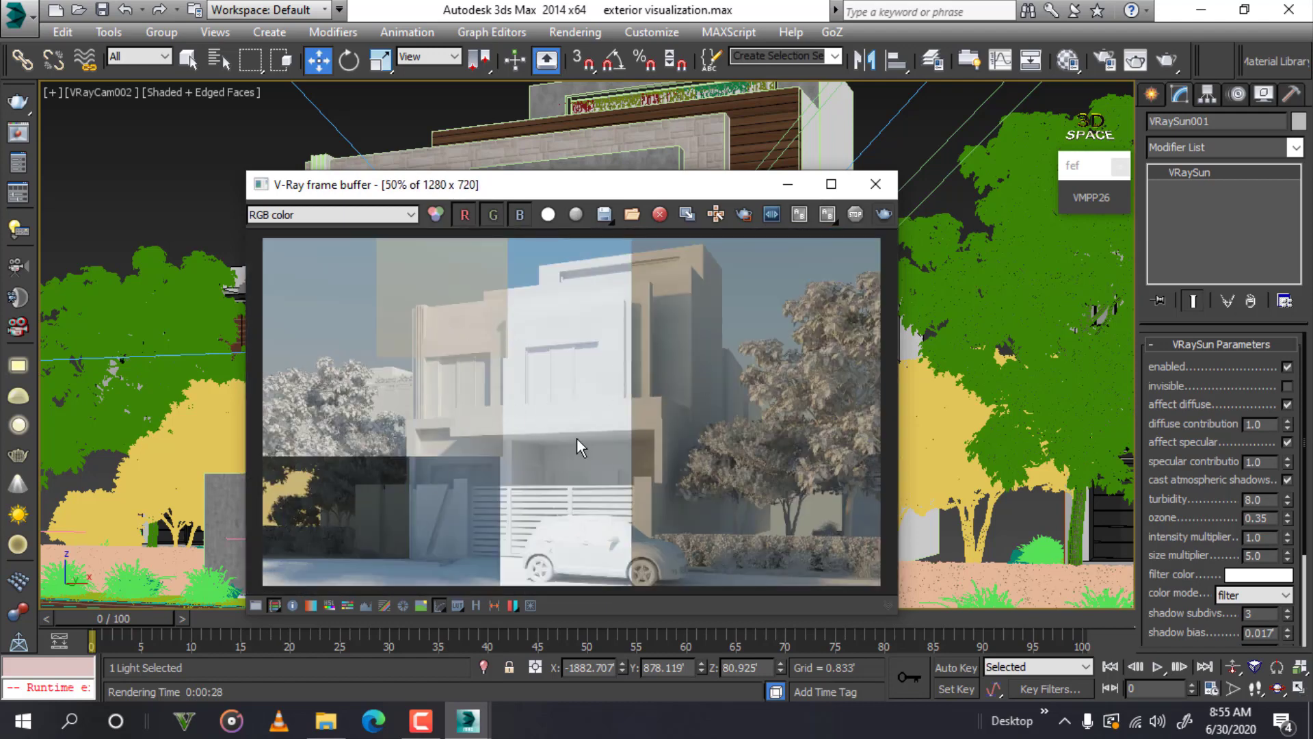
{"action": "scroll", "coordinate": [701, 297], "scroll_direction": "down", "scroll_amount": 1}
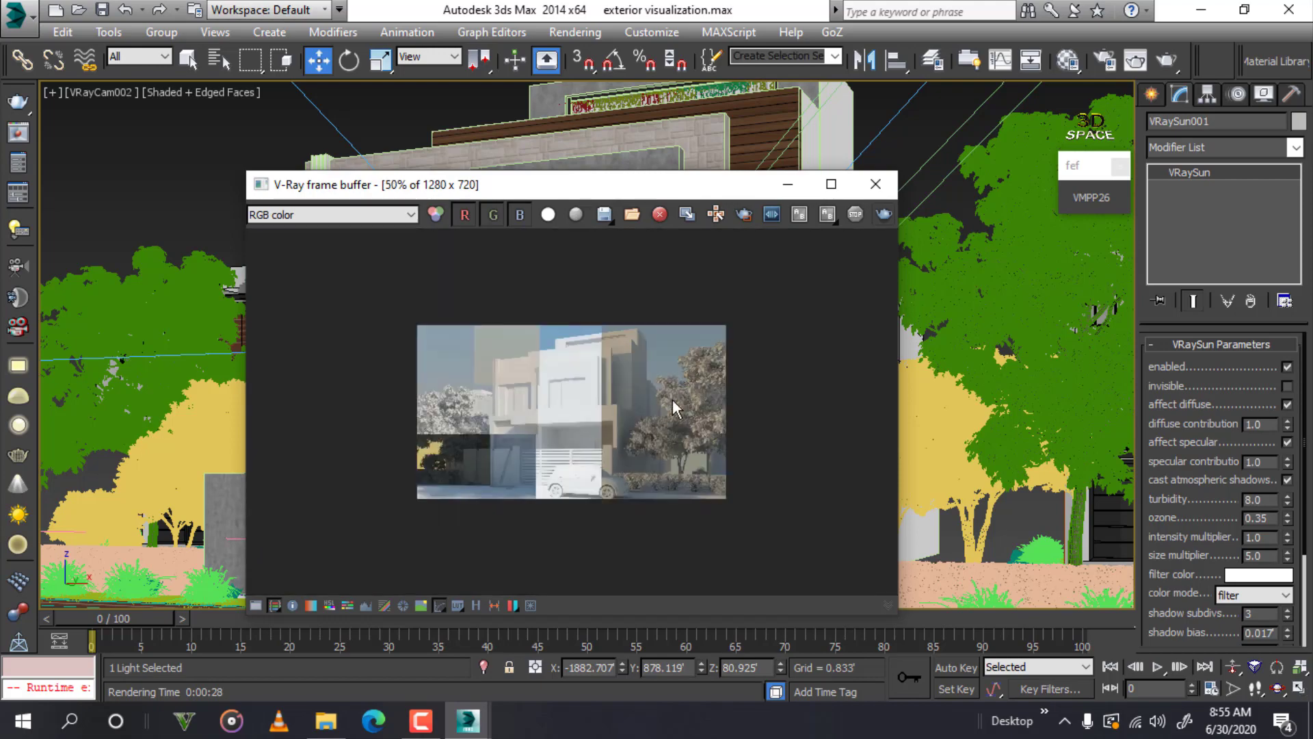
{"action": "scroll", "coordinate": [672, 400], "scroll_direction": "up", "scroll_amount": 2}
{"action": "scroll", "coordinate": [718, 455], "scroll_direction": "up", "scroll_amount": 3}
{"action": "scroll", "coordinate": [738, 462], "scroll_direction": "down", "scroll_amount": 3}
{"action": "middle_click_drag", "start_coordinate": [560, 433], "coordinate": [624, 433]}
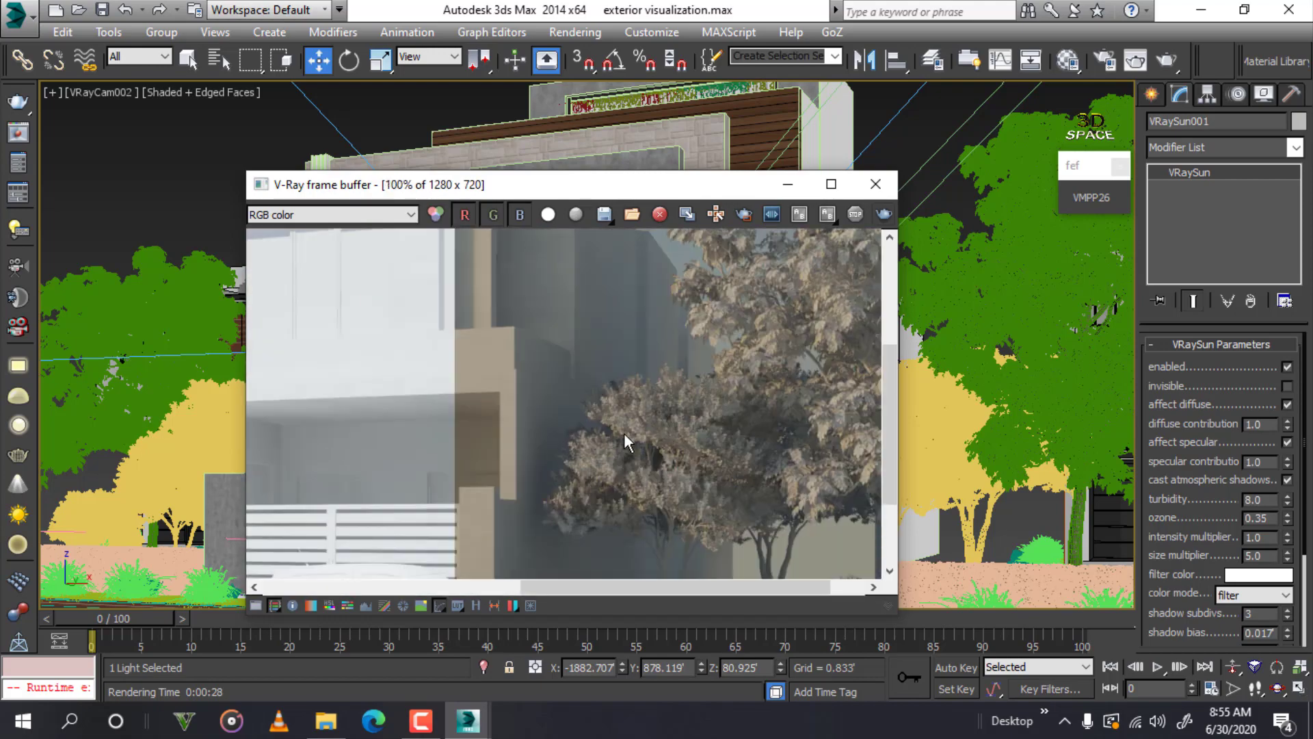
{"action": "scroll", "coordinate": [623, 433], "scroll_direction": "up", "scroll_amount": 1}
{"action": "scroll", "coordinate": [624, 433], "scroll_direction": "down", "scroll_amount": 1}
{"action": "scroll", "coordinate": [609, 435], "scroll_direction": "down", "scroll_amount": 2}
{"action": "scroll", "coordinate": [588, 438], "scroll_direction": "up", "scroll_amount": 1}
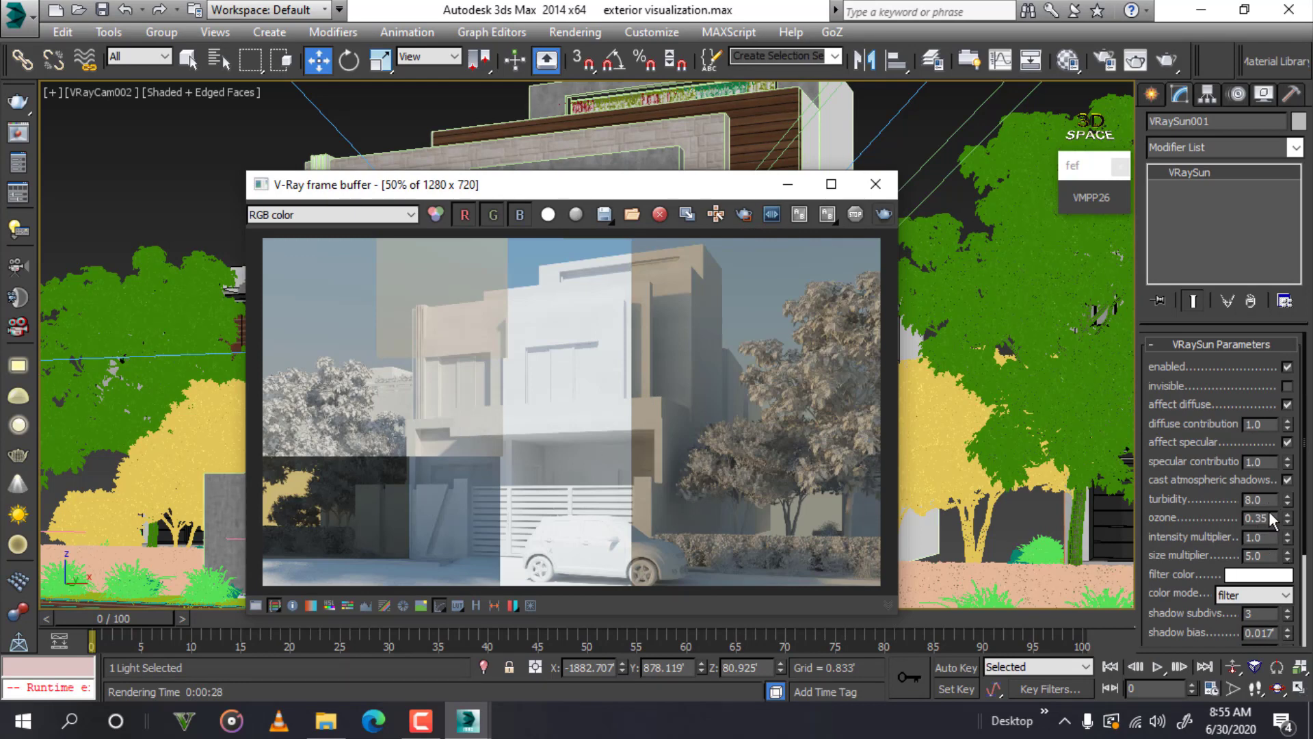
{"action": "scroll", "coordinate": [1280, 540], "scroll_direction": "down", "scroll_amount": 2}
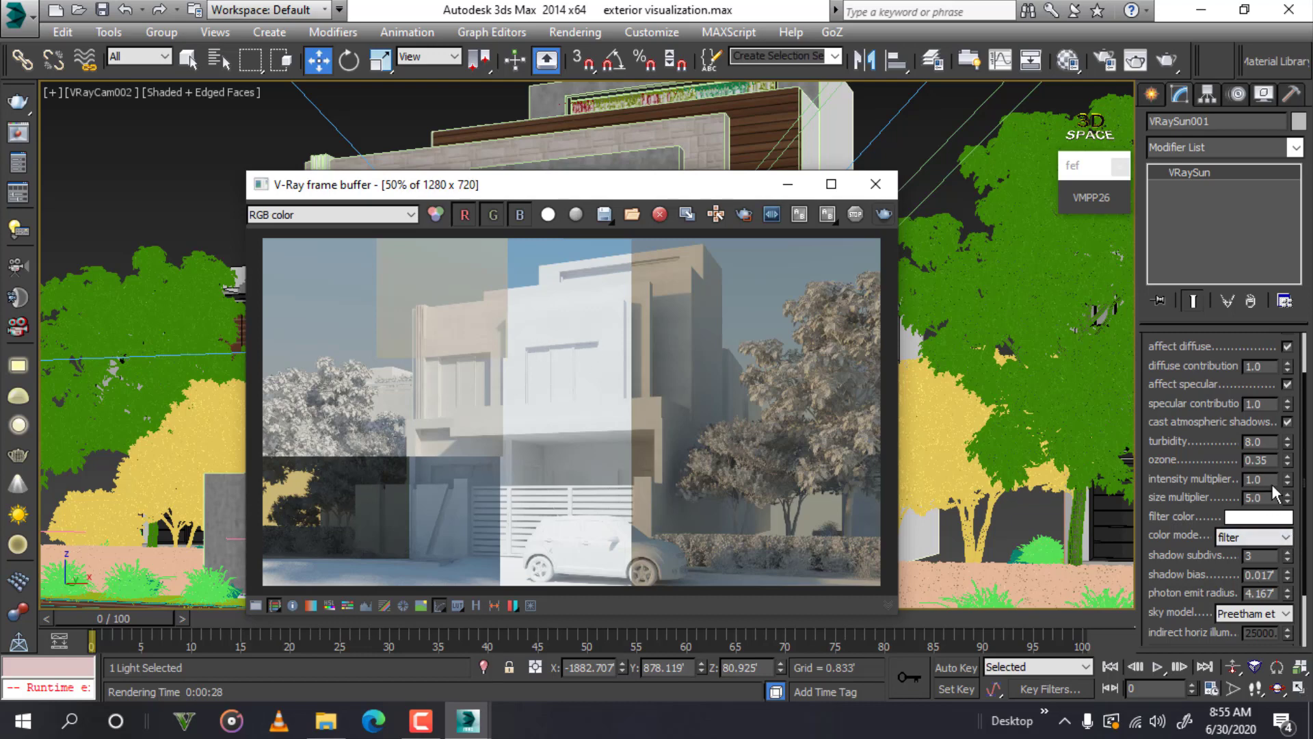
{"action": "double_click", "coordinate": [1260, 480]}
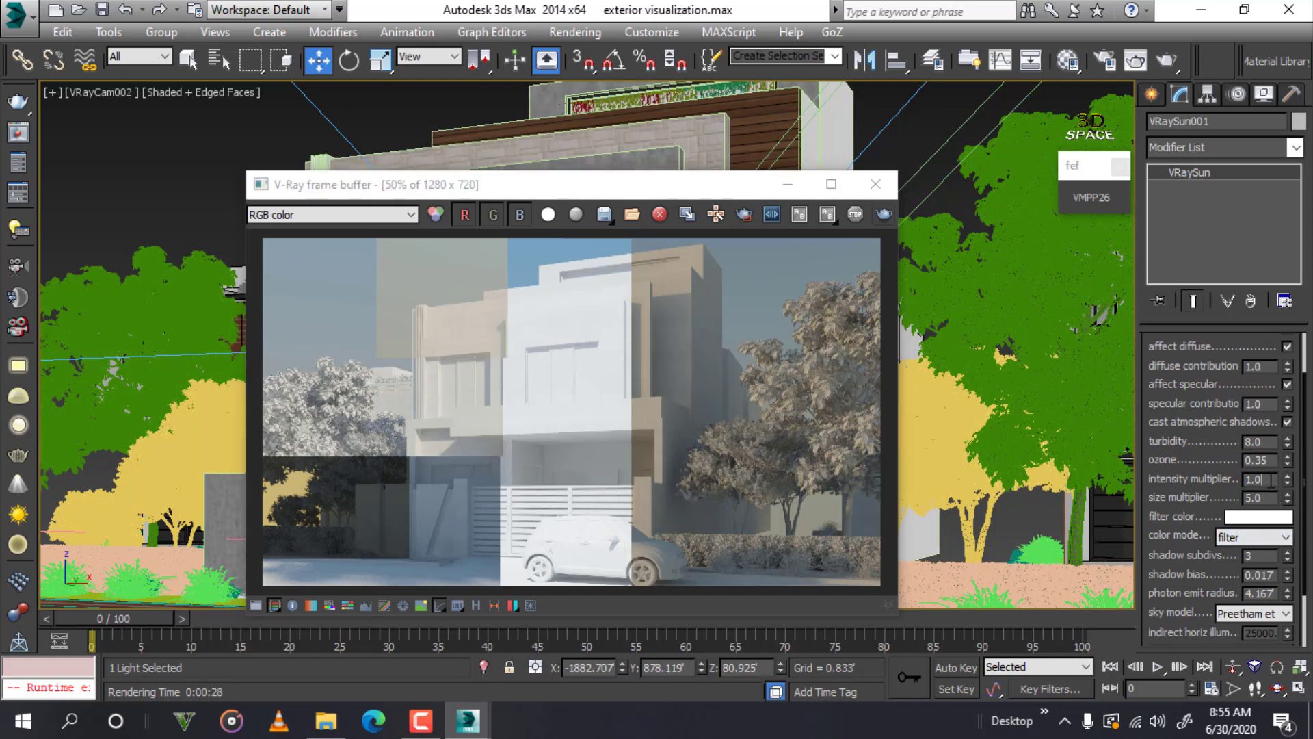
{"action": "double_click", "coordinate": [606, 322]}
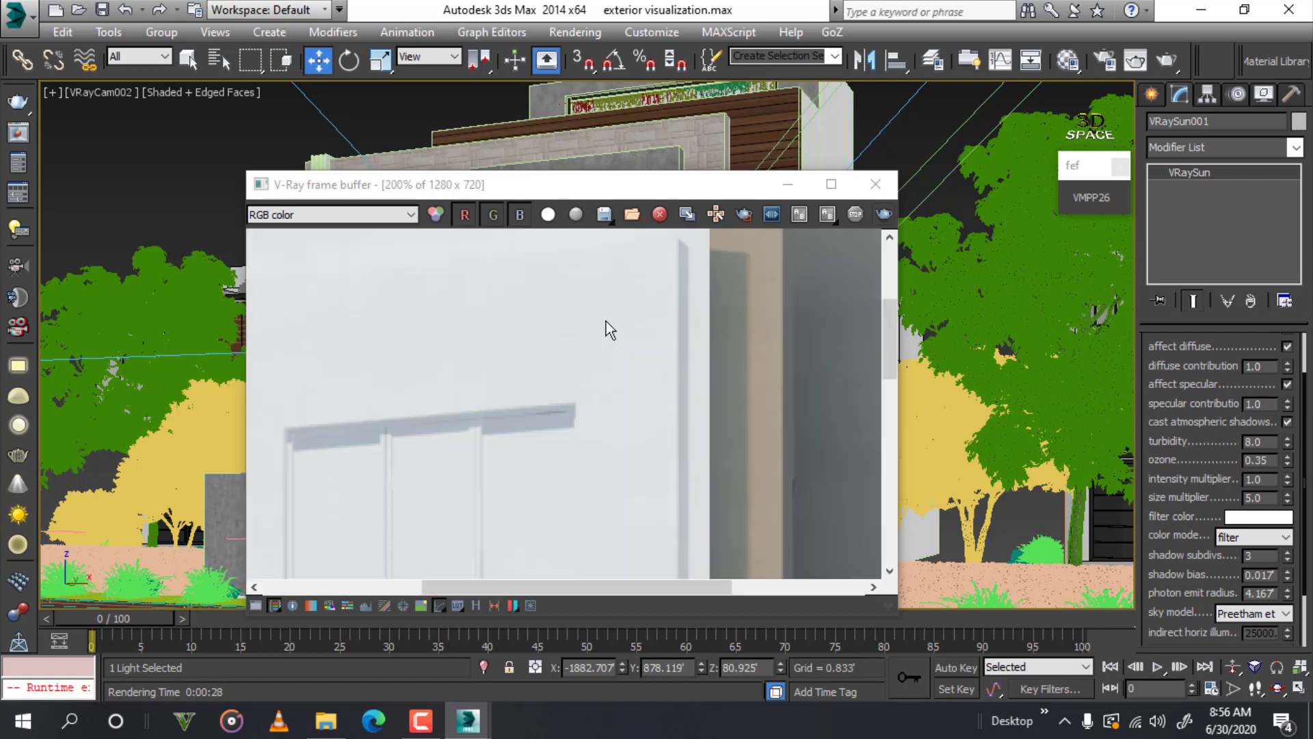
{"action": "scroll", "coordinate": [465, 378], "scroll_direction": "down", "scroll_amount": 1}
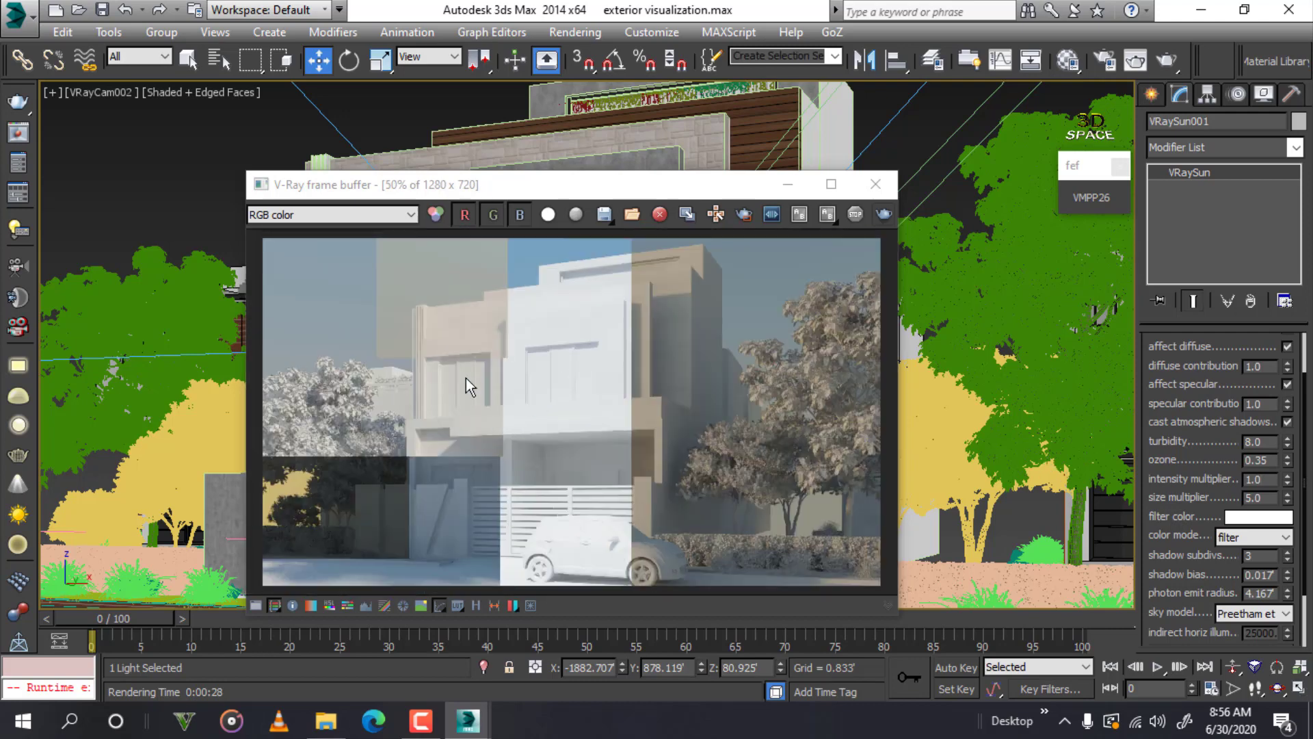
- Set the sun's filter colour to lavender (142,129,189)
{"action": "left_click", "coordinate": [1276, 543]}
{"action": "left_click", "coordinate": [1278, 544]}
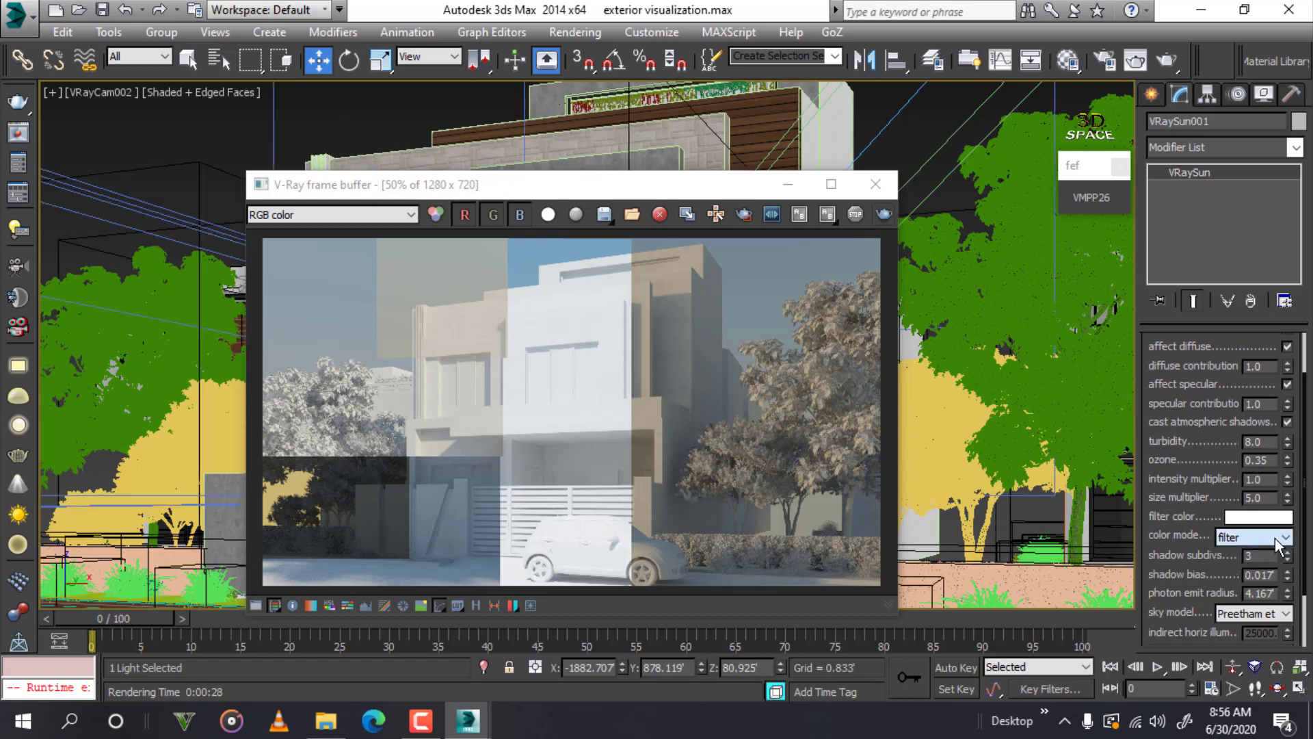
{"action": "left_click", "coordinate": [1276, 517]}
{"action": "left_click_drag", "start_coordinate": [500, 179], "coordinate": [492, 198]}
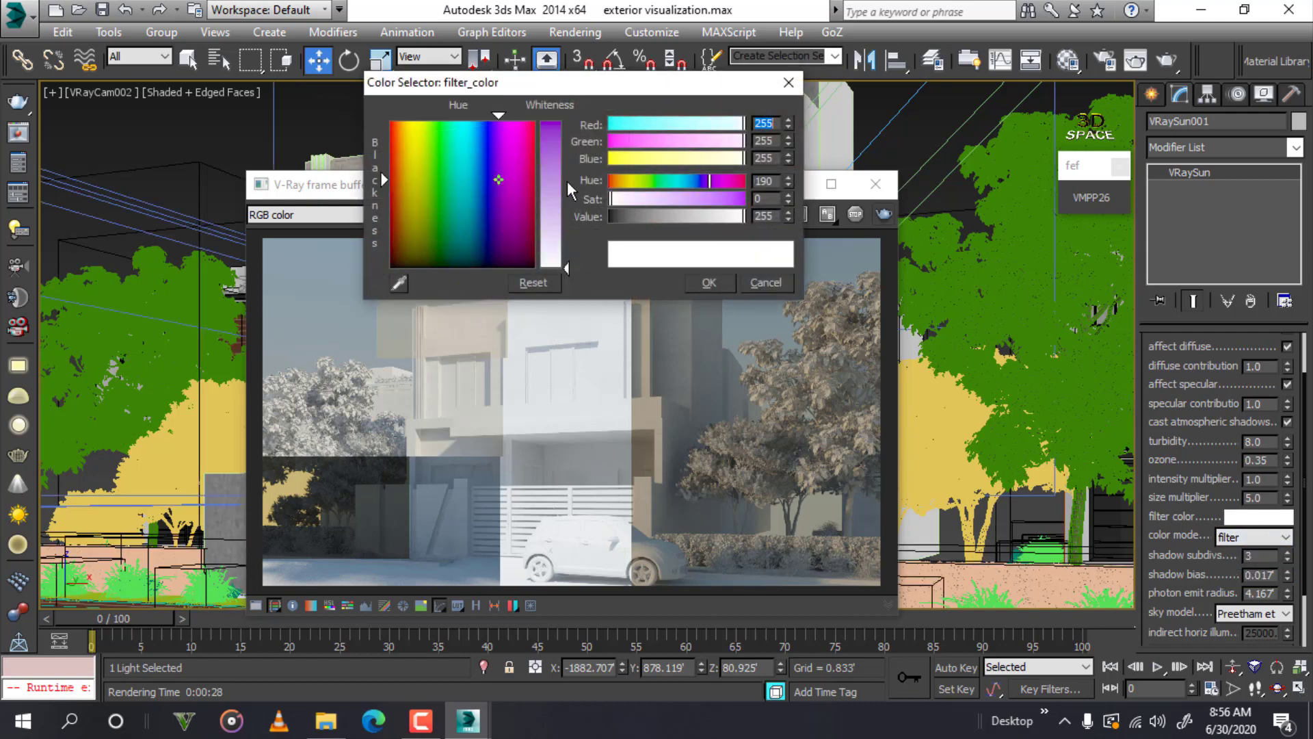
{"action": "left_click", "coordinate": [707, 286]}
- Render a region over the house's upper-left facade
{"action": "left_click", "coordinate": [743, 214]}
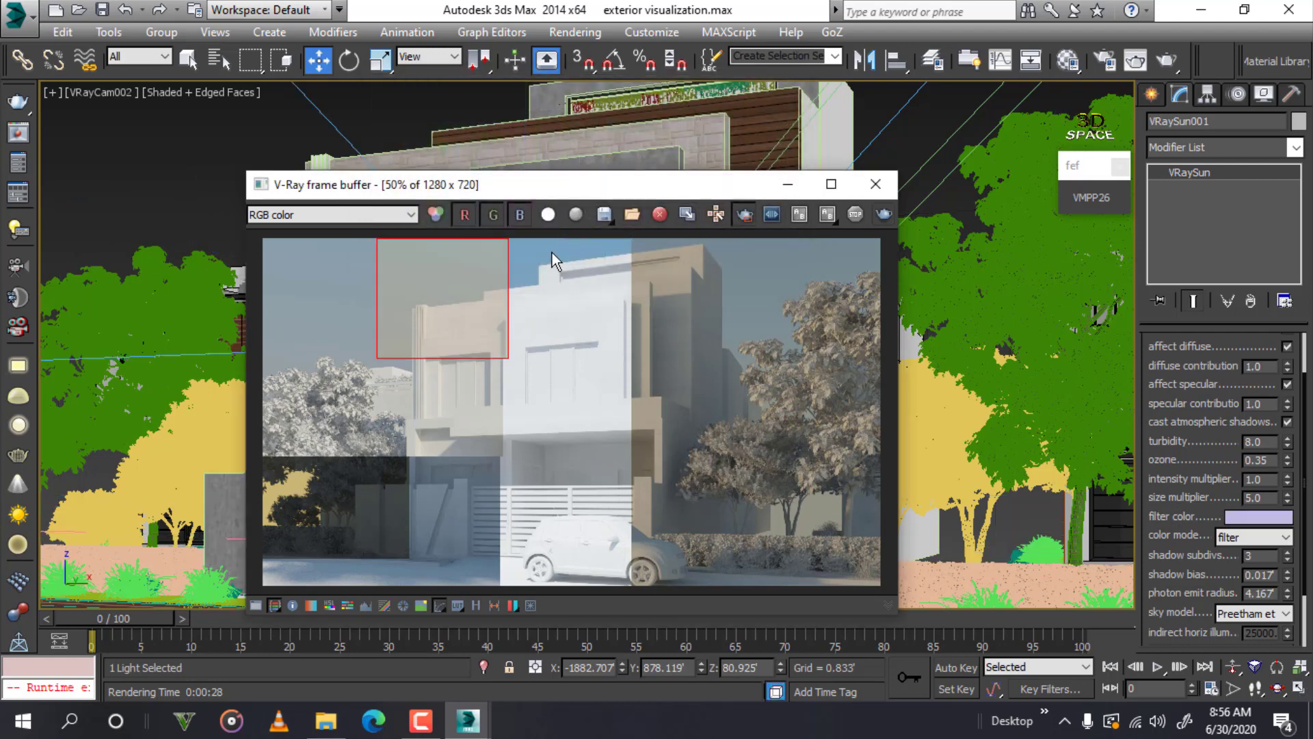
{"action": "left_click_drag", "start_coordinate": [412, 250], "coordinate": [513, 398]}
{"action": "left_click", "coordinate": [887, 218]}
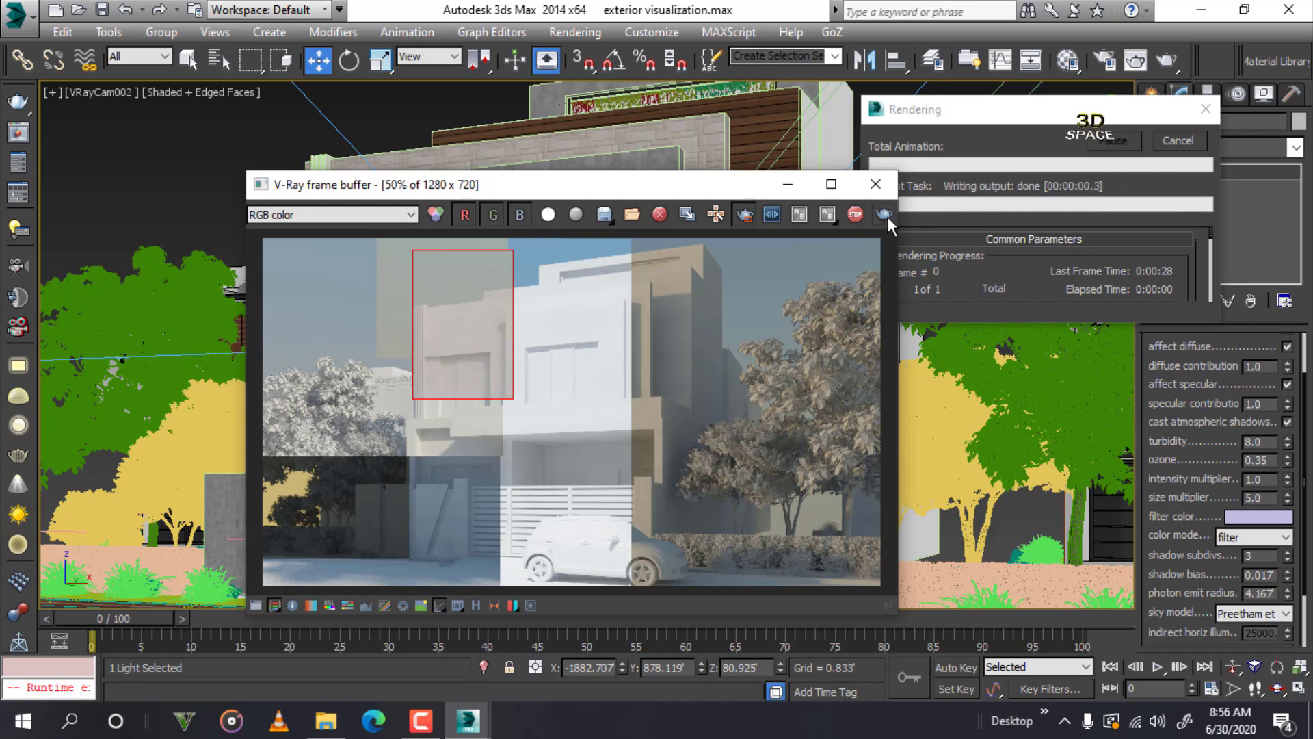
{"action": "scroll", "coordinate": [437, 294], "scroll_direction": "up", "scroll_amount": 3}
{"action": "scroll", "coordinate": [466, 364], "scroll_direction": "down", "scroll_amount": 2}
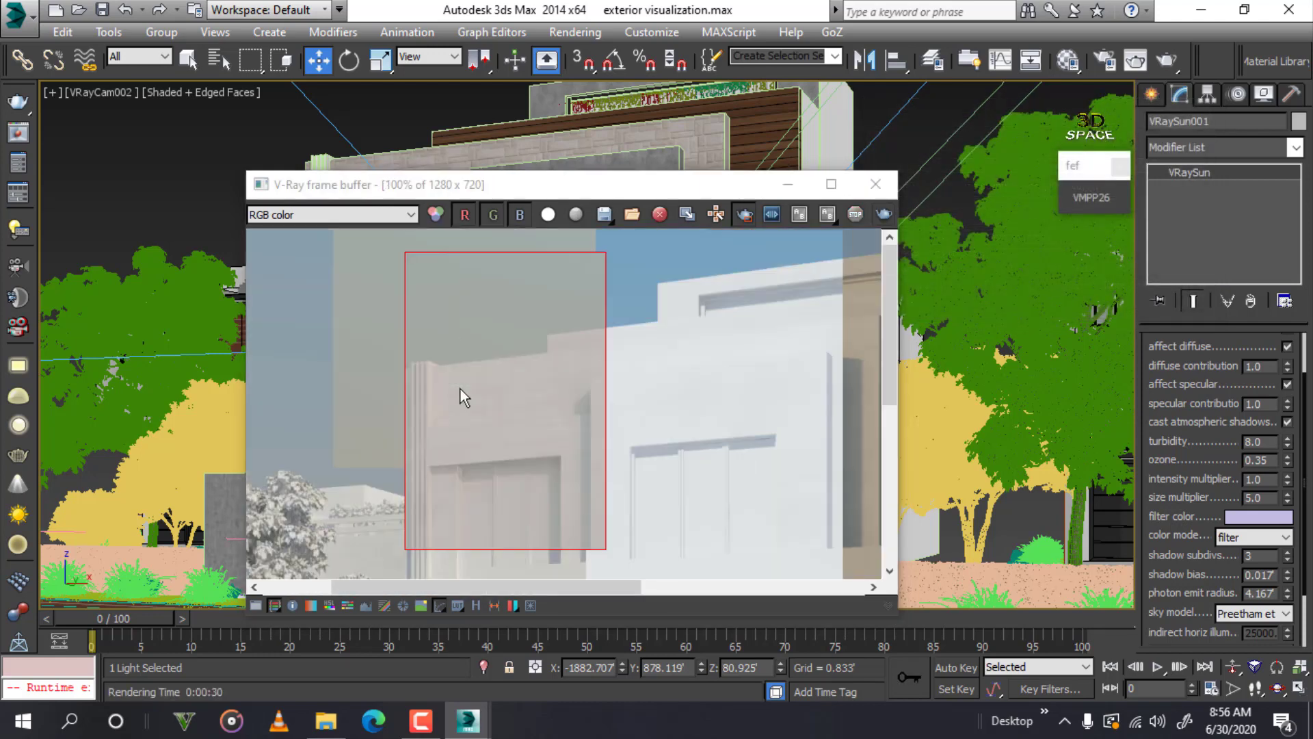
{"action": "left_click", "coordinate": [1259, 516]}
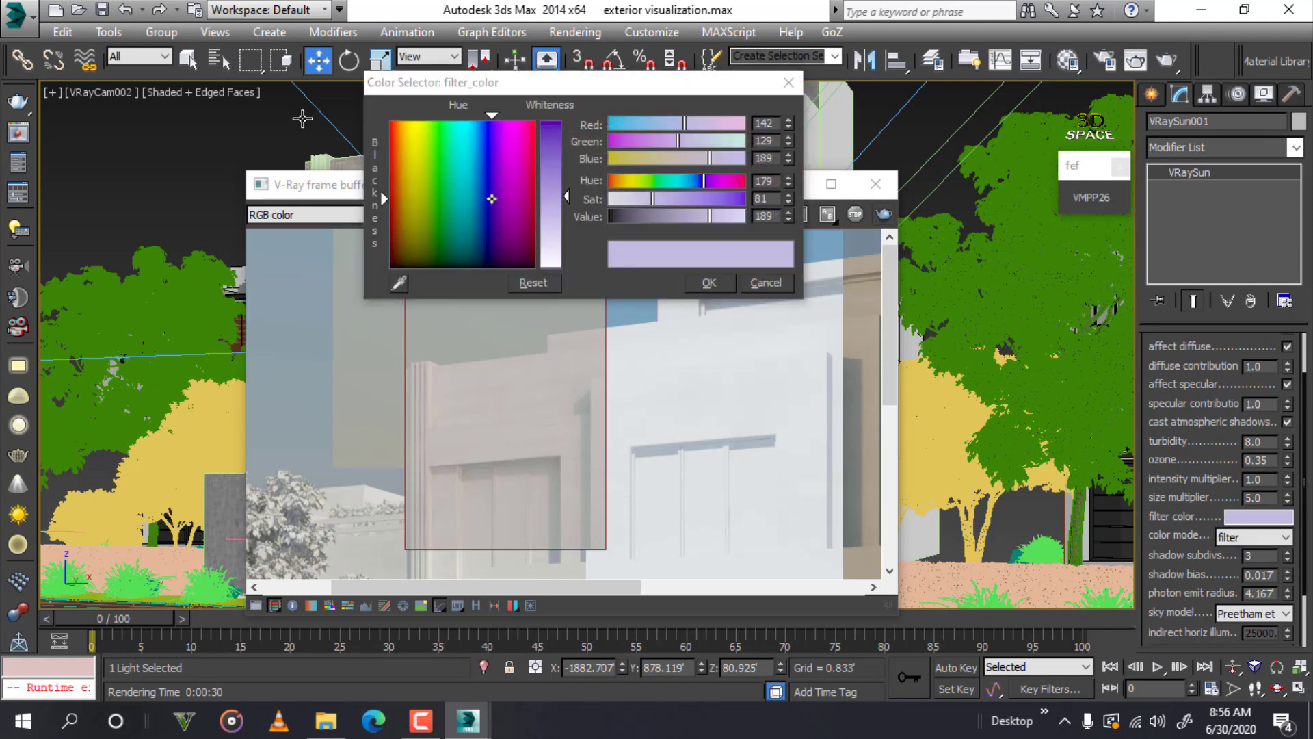
{"action": "left_click_drag", "start_coordinate": [547, 179], "coordinate": [551, 265]}
{"action": "left_click", "coordinate": [708, 282]}
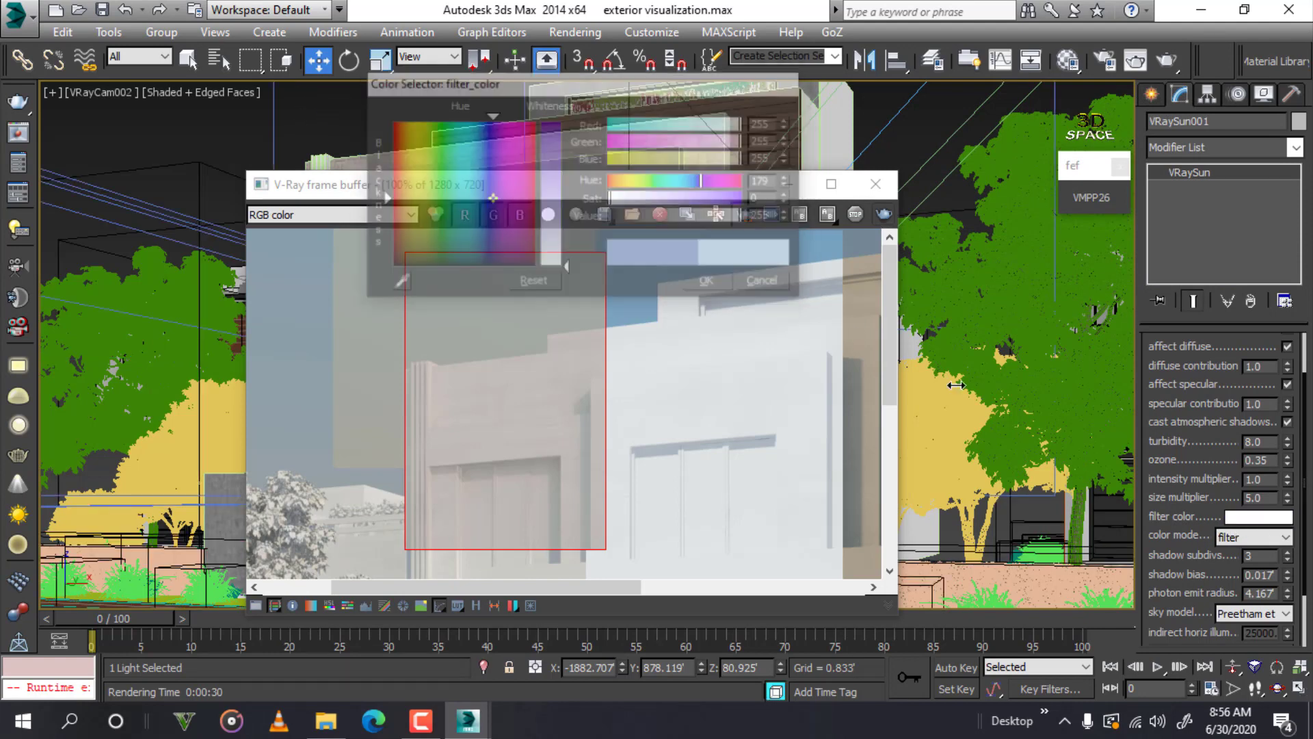
{"action": "left_click", "coordinate": [1270, 537]}
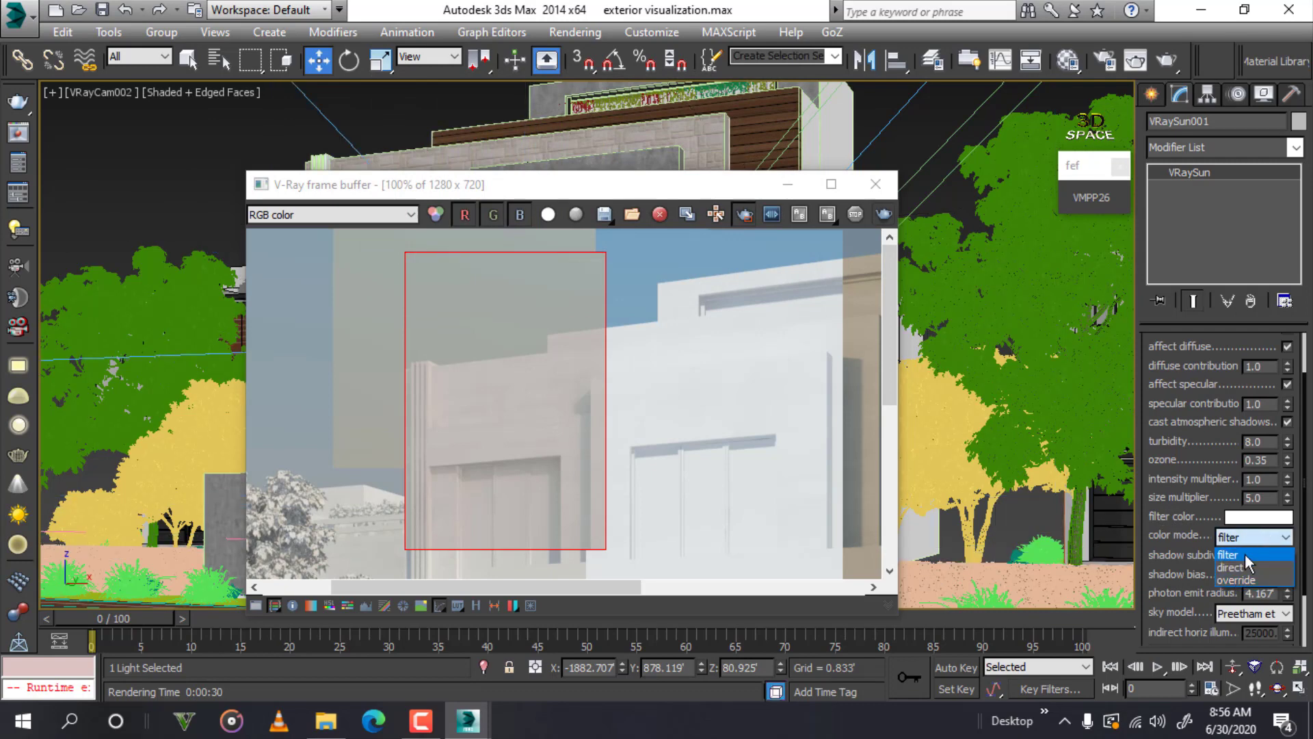
{"action": "left_click", "coordinate": [1256, 538]}
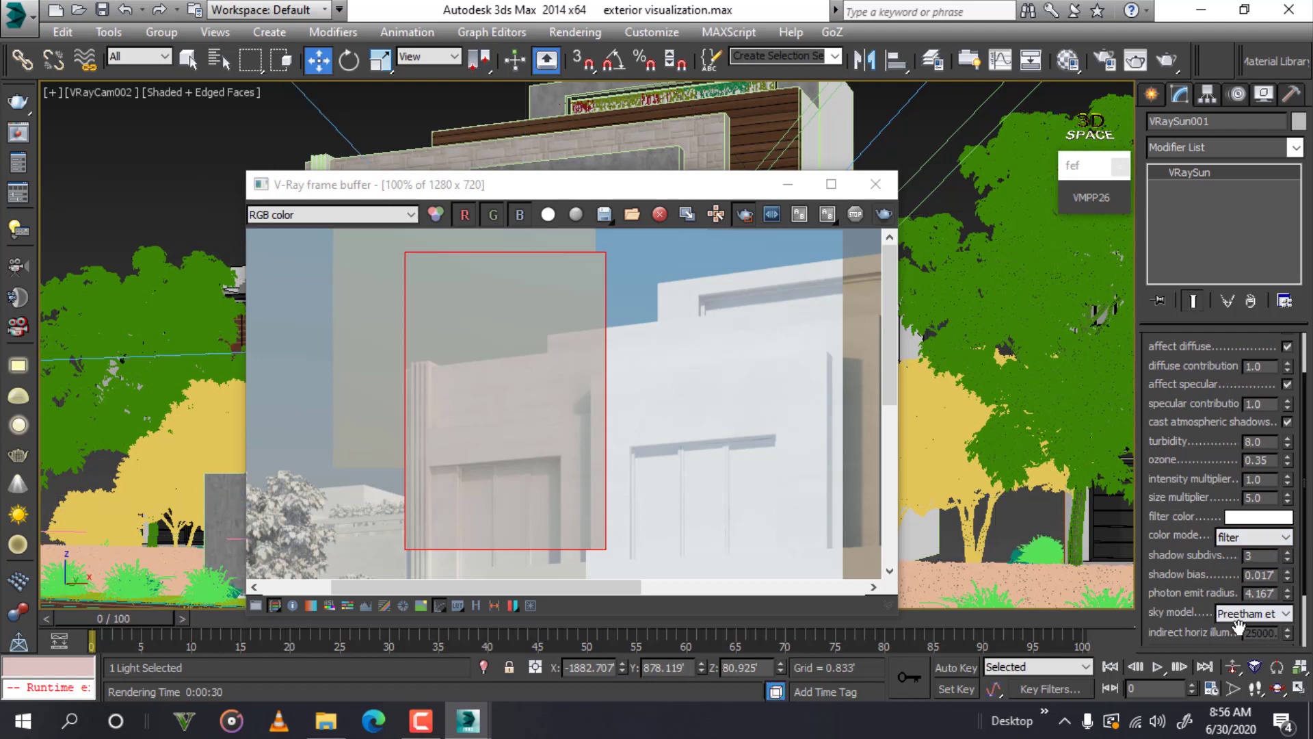
{"action": "scroll", "coordinate": [1212, 559], "scroll_direction": "down", "scroll_amount": 2}
{"action": "scroll", "coordinate": [355, 466], "scroll_direction": "down", "scroll_amount": 2}
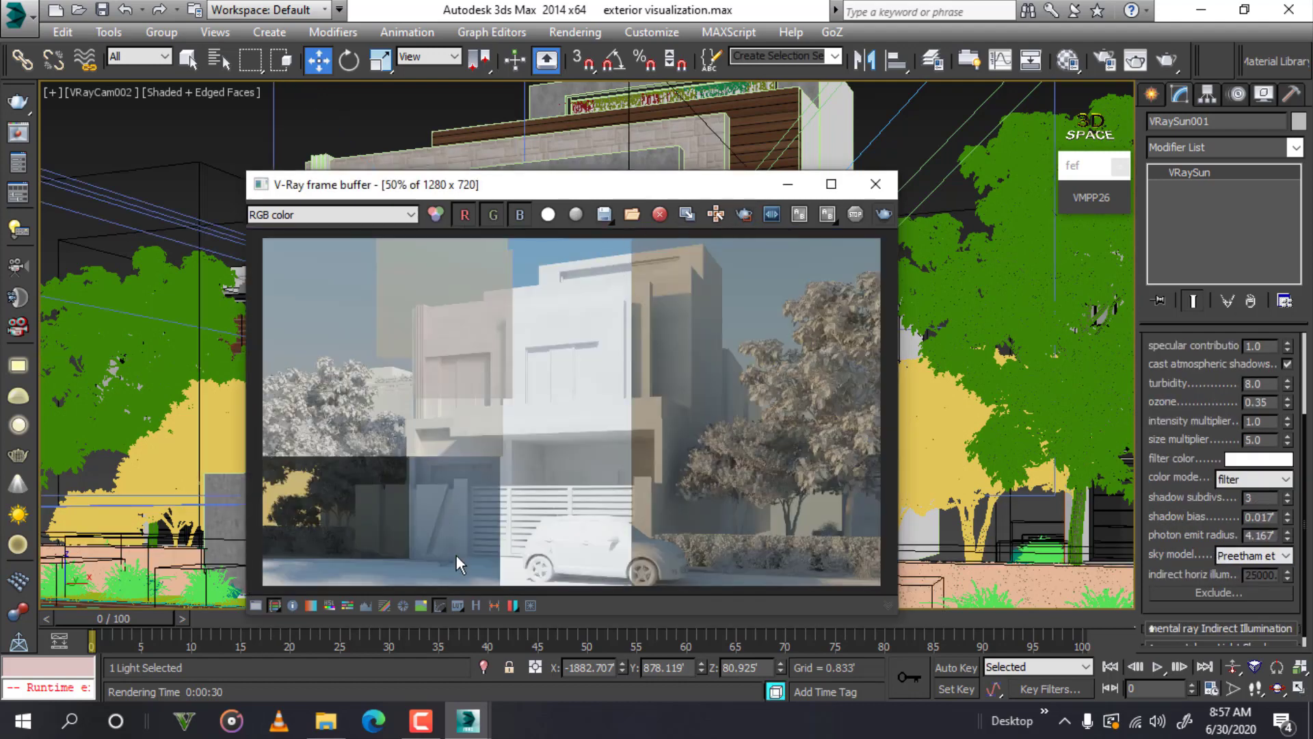
{"action": "scroll", "coordinate": [457, 555], "scroll_direction": "up", "scroll_amount": 2}
{"action": "scroll", "coordinate": [546, 555], "scroll_direction": "up", "scroll_amount": 2}
{"action": "scroll", "coordinate": [473, 515], "scroll_direction": "down", "scroll_amount": 2}
{"action": "scroll", "coordinate": [473, 514], "scroll_direction": "down", "scroll_amount": 1}
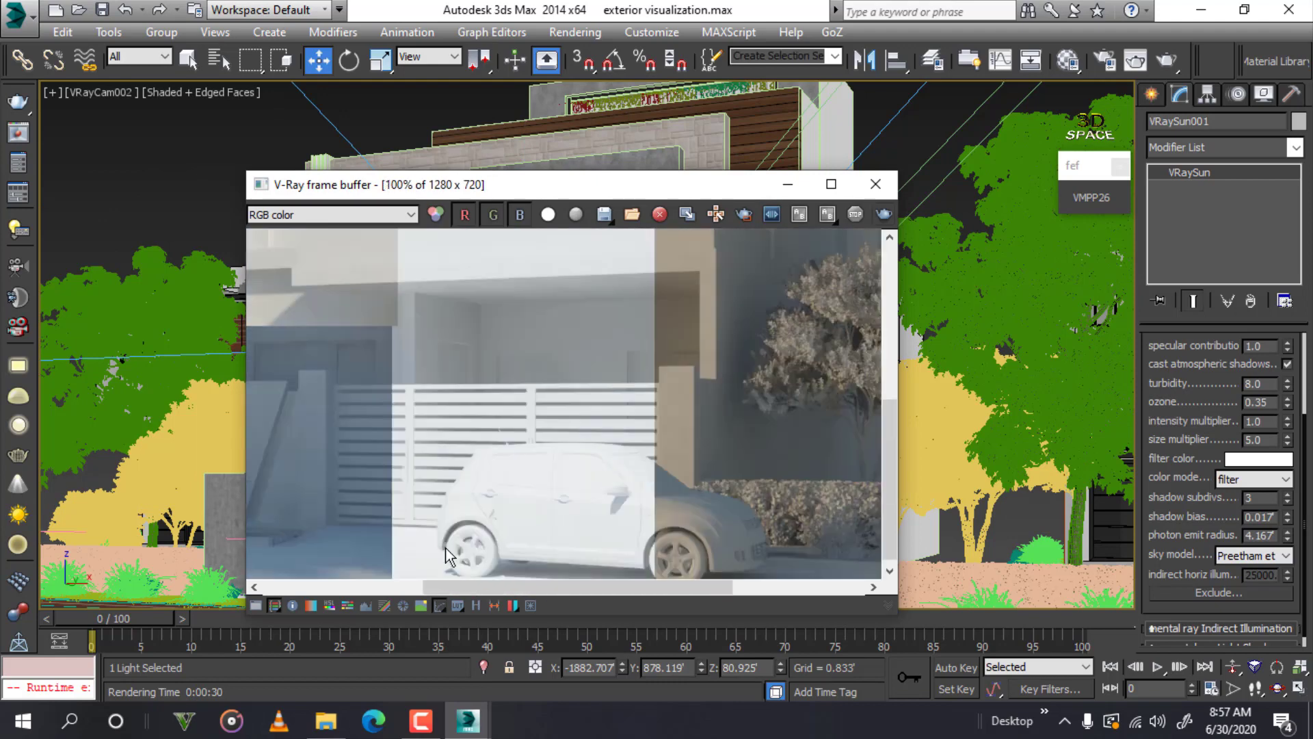
{"action": "scroll", "coordinate": [474, 551], "scroll_direction": "up", "scroll_amount": 2}
{"action": "scroll", "coordinate": [544, 524], "scroll_direction": "down", "scroll_amount": 3}
{"action": "scroll", "coordinate": [529, 506], "scroll_direction": "down", "scroll_amount": 1}
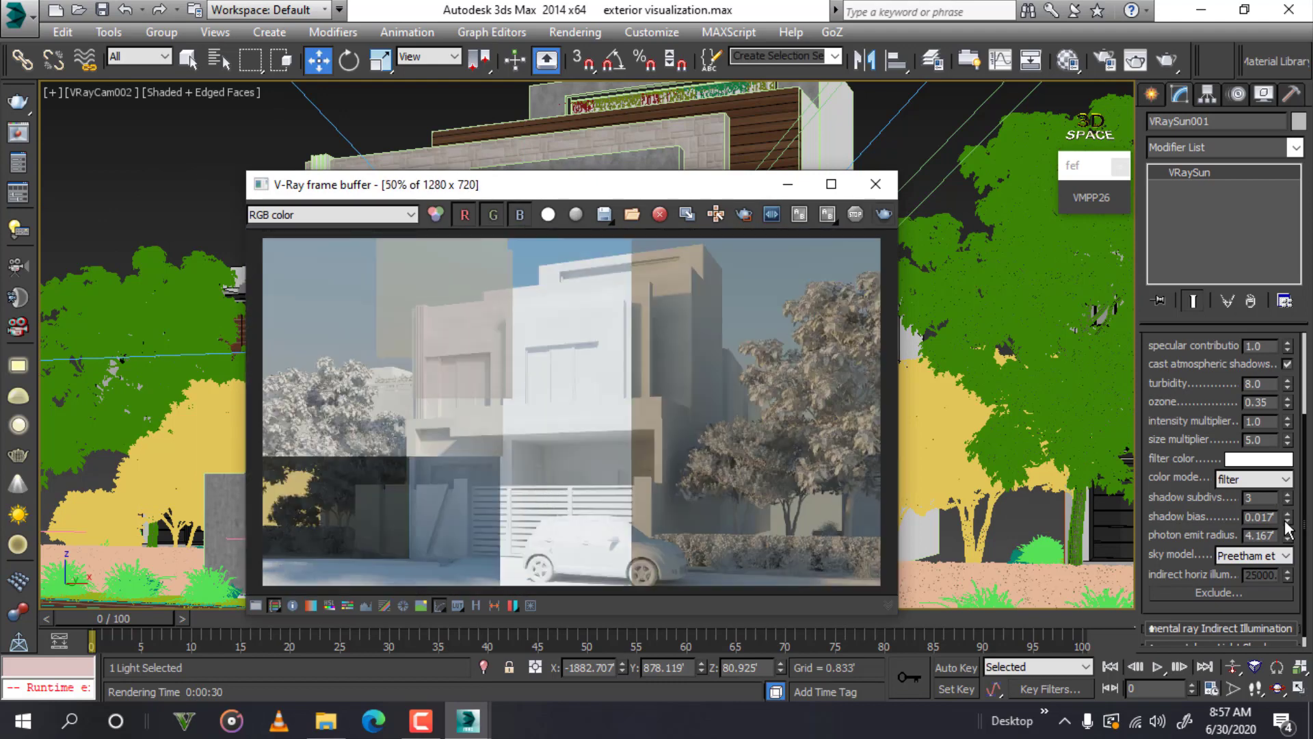
{"action": "scroll", "coordinate": [1291, 532], "scroll_direction": "down", "scroll_amount": 1}
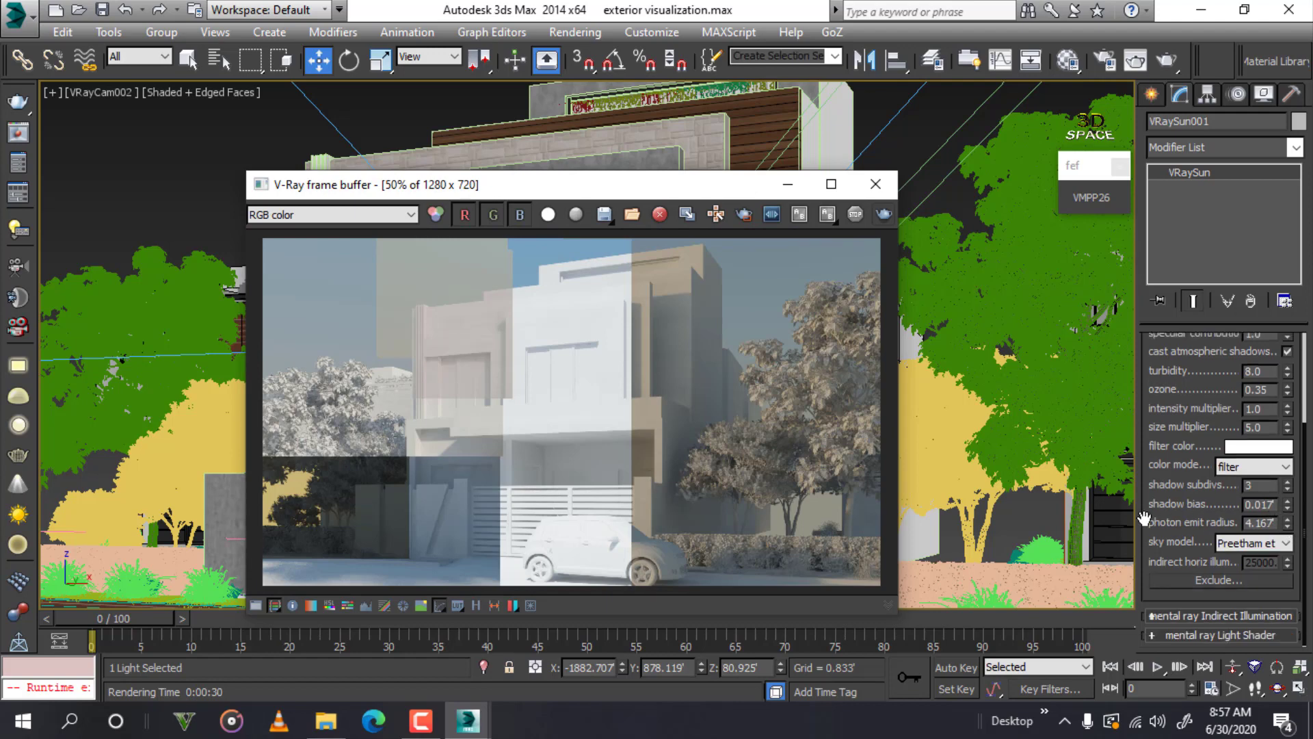
- Switch the sky model to CIE Clear and render a small region at the top of the house
{"action": "left_click", "coordinate": [1246, 545]}
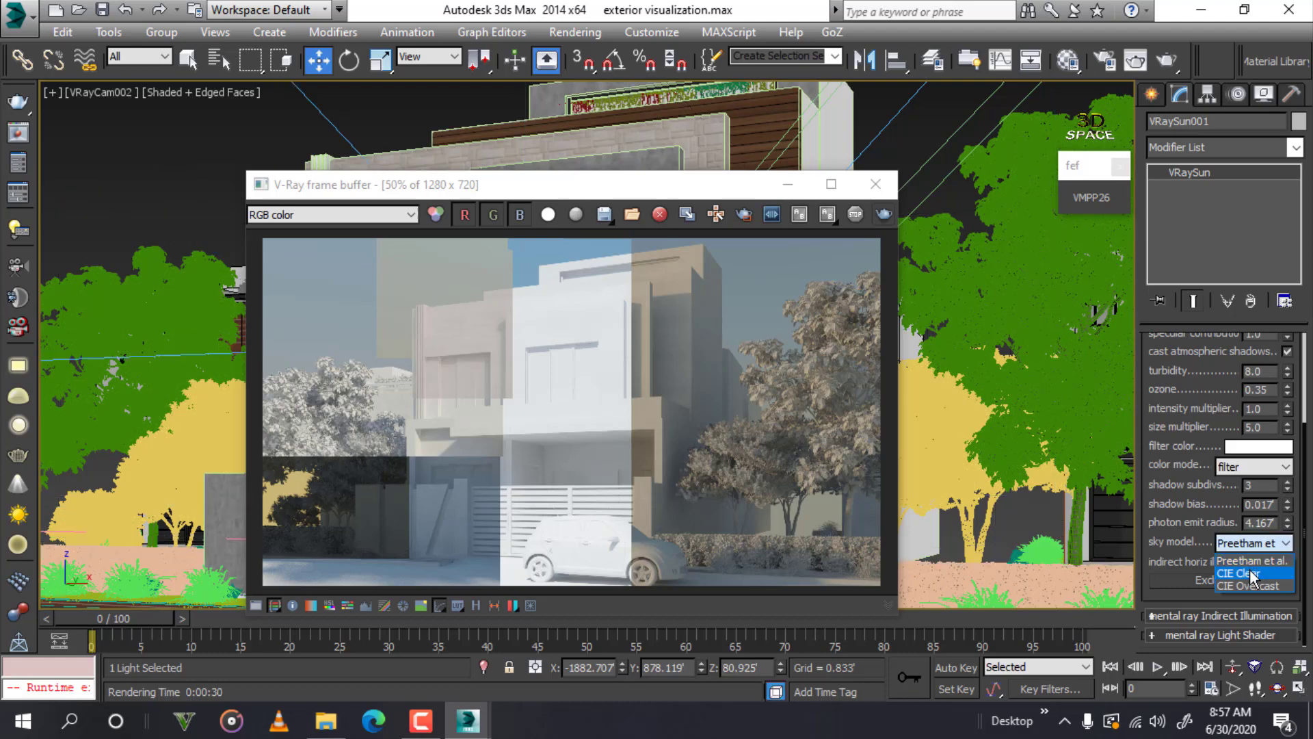
{"action": "left_click", "coordinate": [1251, 575]}
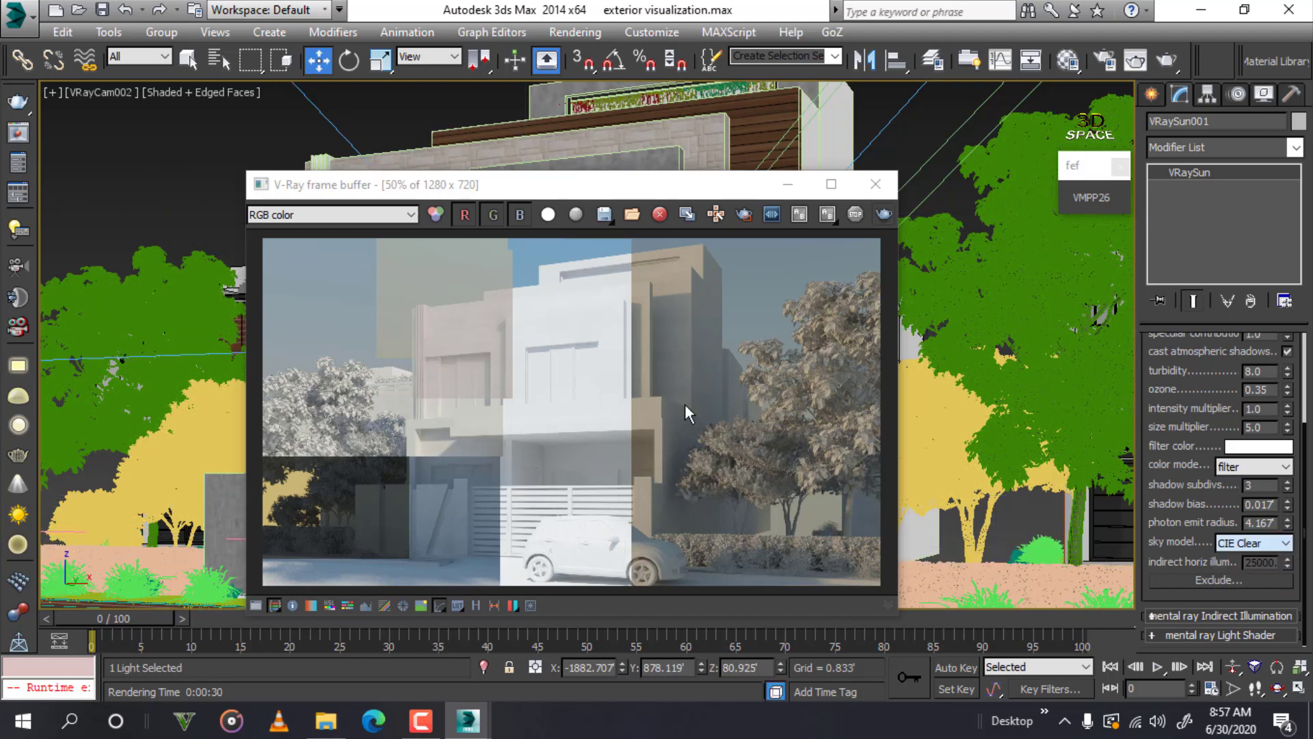
{"action": "left_click", "coordinate": [750, 220]}
{"action": "mouse_move", "coordinate": [517, 240]}
{"action": "left_mouse_down"}
{"action": "mouse_move", "coordinate": [424, 286]}
{"action": "mouse_move", "coordinate": [396, 354]}
{"action": "left_mouse_up"}
{"action": "left_click", "coordinate": [883, 214]}
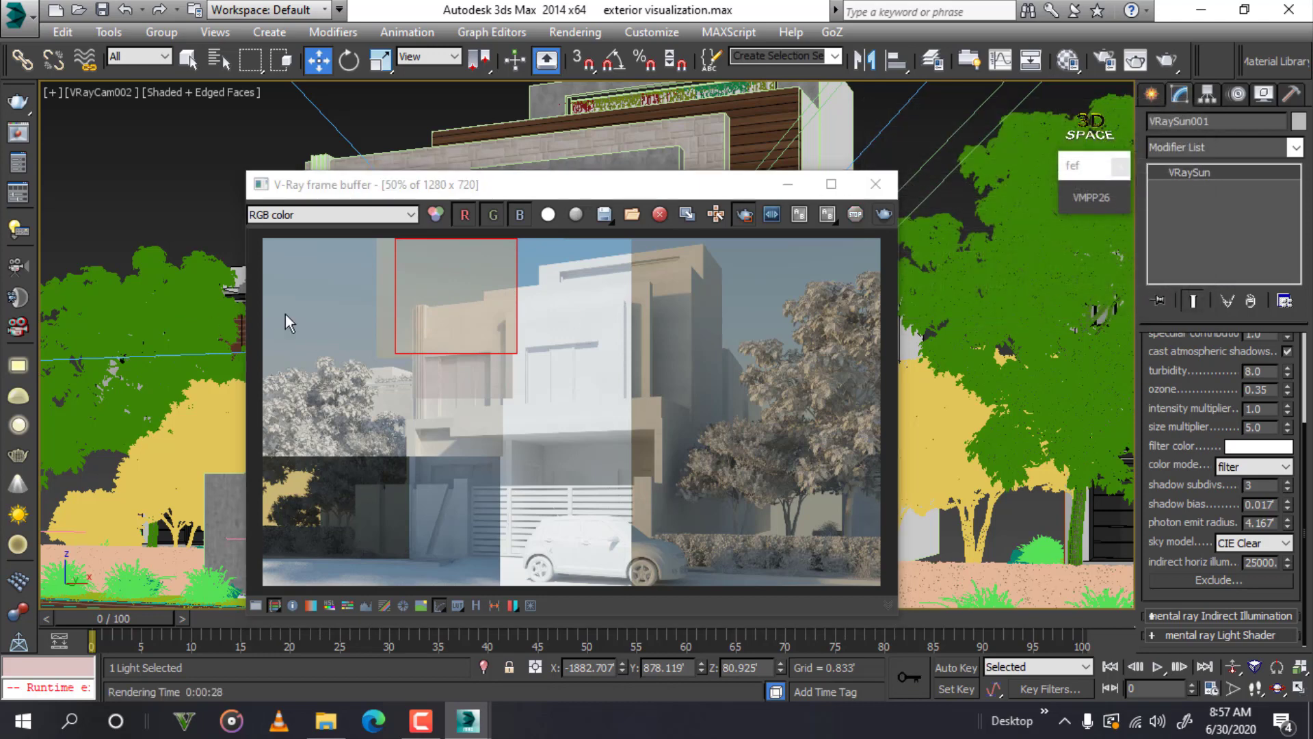
- Lower the sun turbidity to 3.0 and re-render the upper-left facade region
{"action": "scroll", "coordinate": [479, 304], "scroll_direction": "up", "scroll_amount": 1}
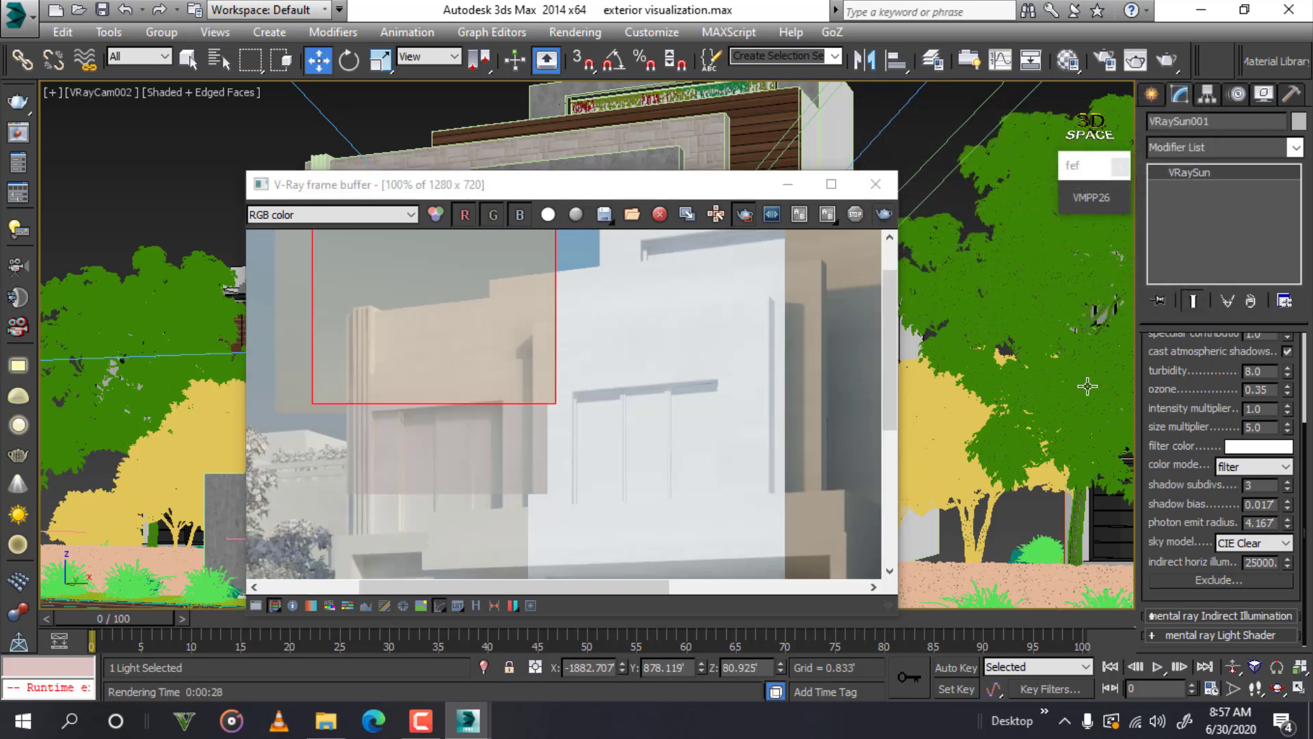
{"action": "left_click_drag", "start_coordinate": [1276, 373], "coordinate": [1231, 378]}
{"action": "type", "text": "3"}
{"action": "key", "text": "Return"}
{"action": "scroll", "coordinate": [719, 319], "scroll_direction": "down", "scroll_amount": 1}
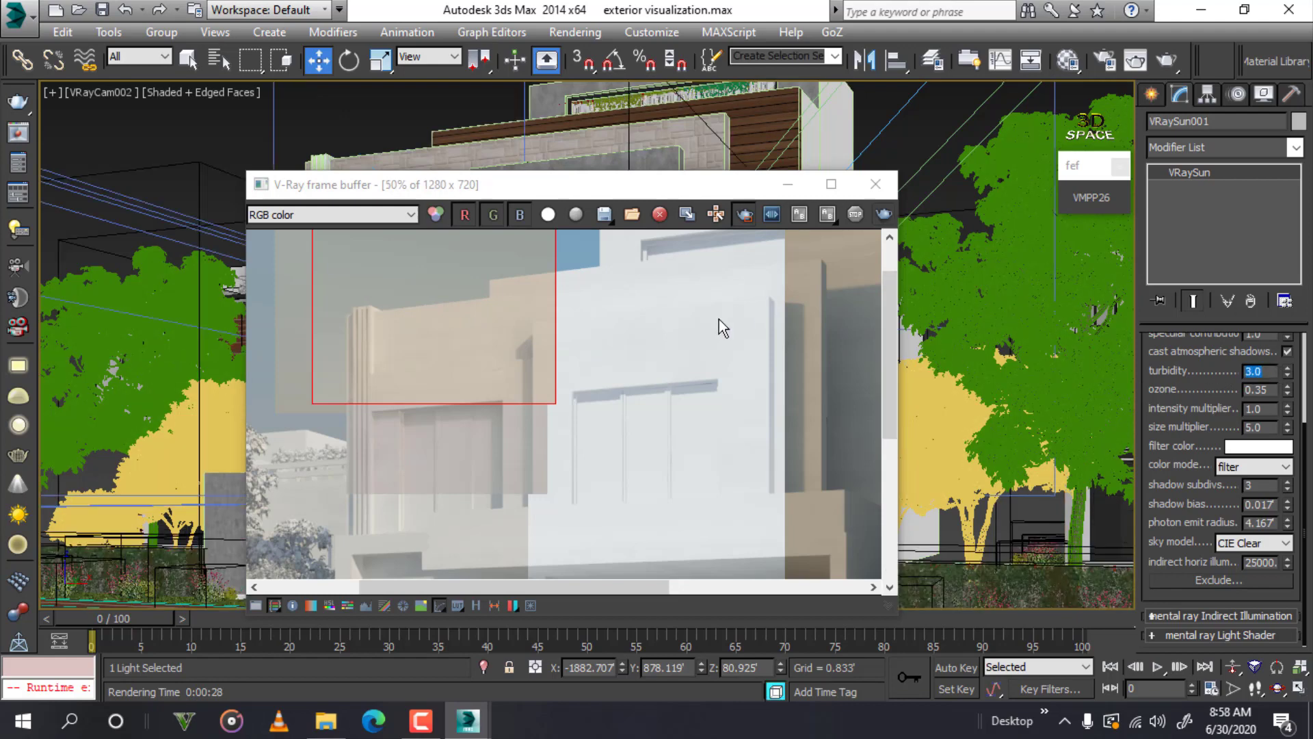
{"action": "left_click", "coordinate": [881, 214]}
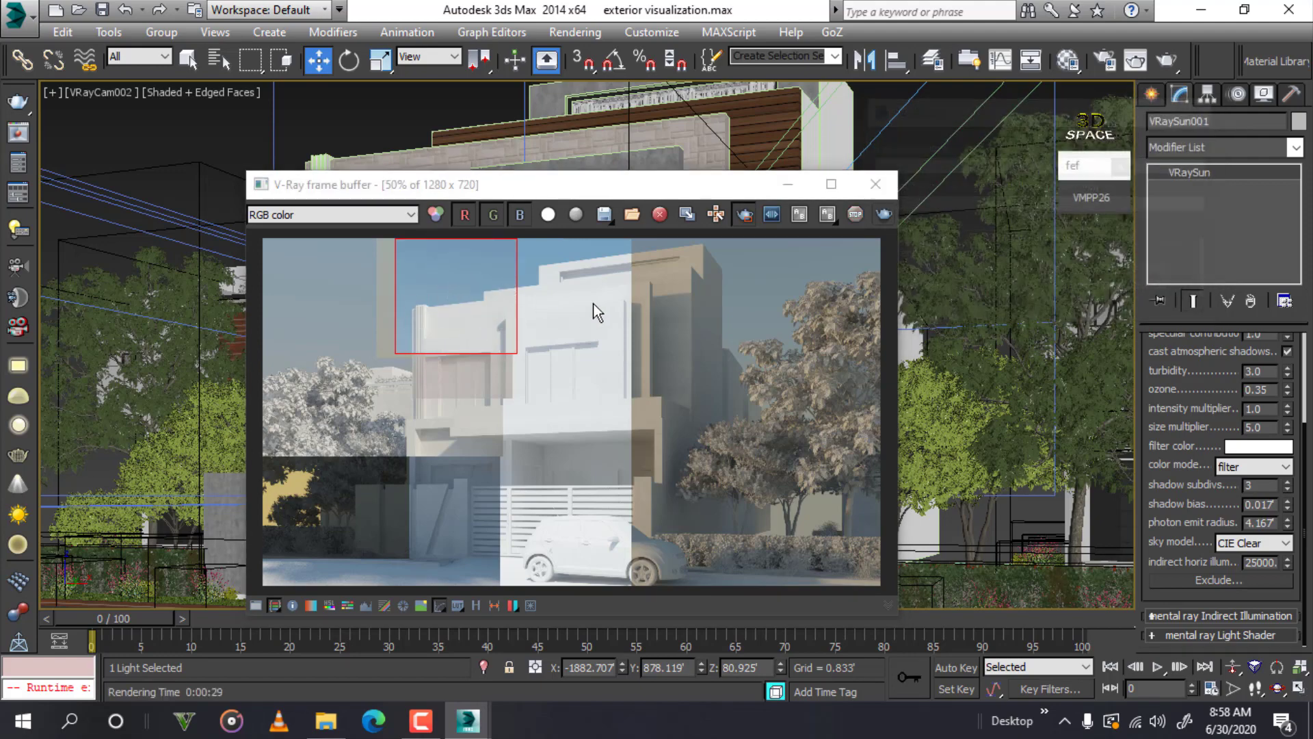
- Redraw the render region over the upper-left sky and trees
{"action": "scroll", "coordinate": [534, 301], "scroll_direction": "up", "scroll_amount": 2}
{"action": "scroll", "coordinate": [527, 342], "scroll_direction": "down", "scroll_amount": 1}
{"action": "scroll", "coordinate": [486, 314], "scroll_direction": "down", "scroll_amount": 1}
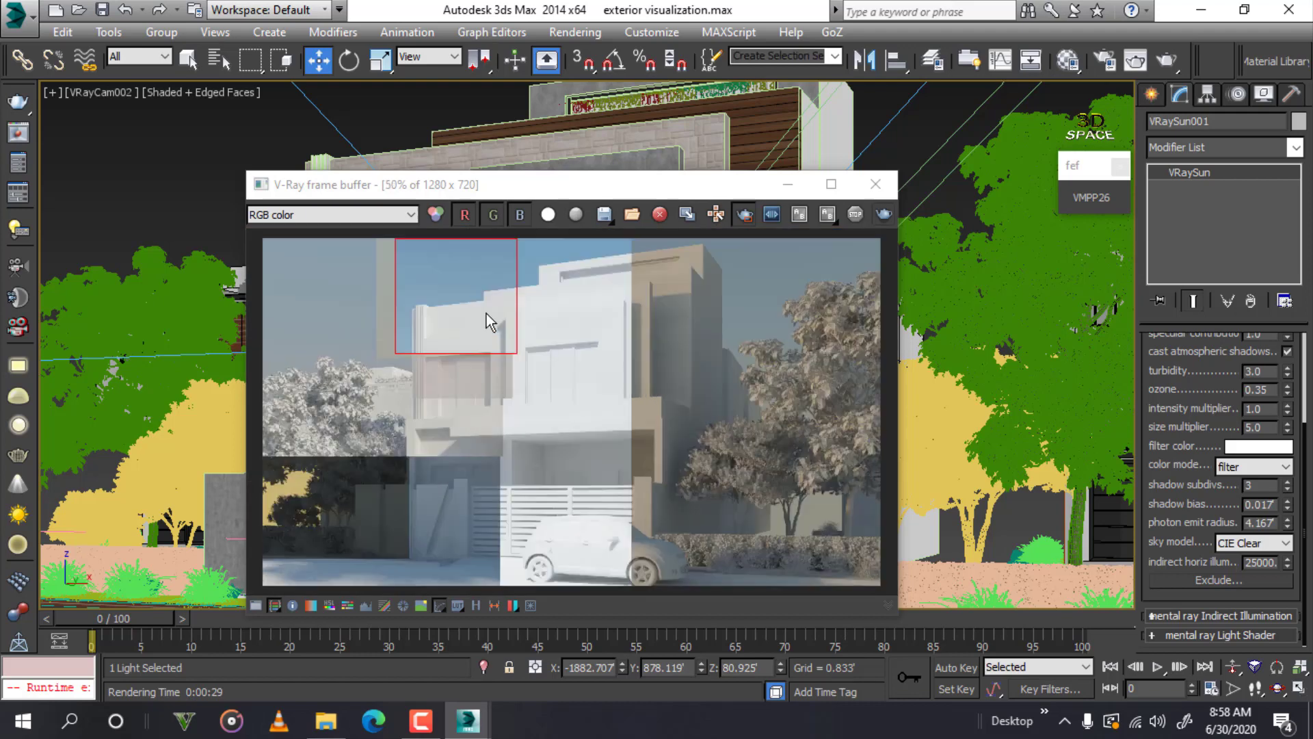
{"action": "scroll", "coordinate": [491, 276], "scroll_direction": "up", "scroll_amount": 1}
{"action": "scroll", "coordinate": [490, 268], "scroll_direction": "down", "scroll_amount": 1}
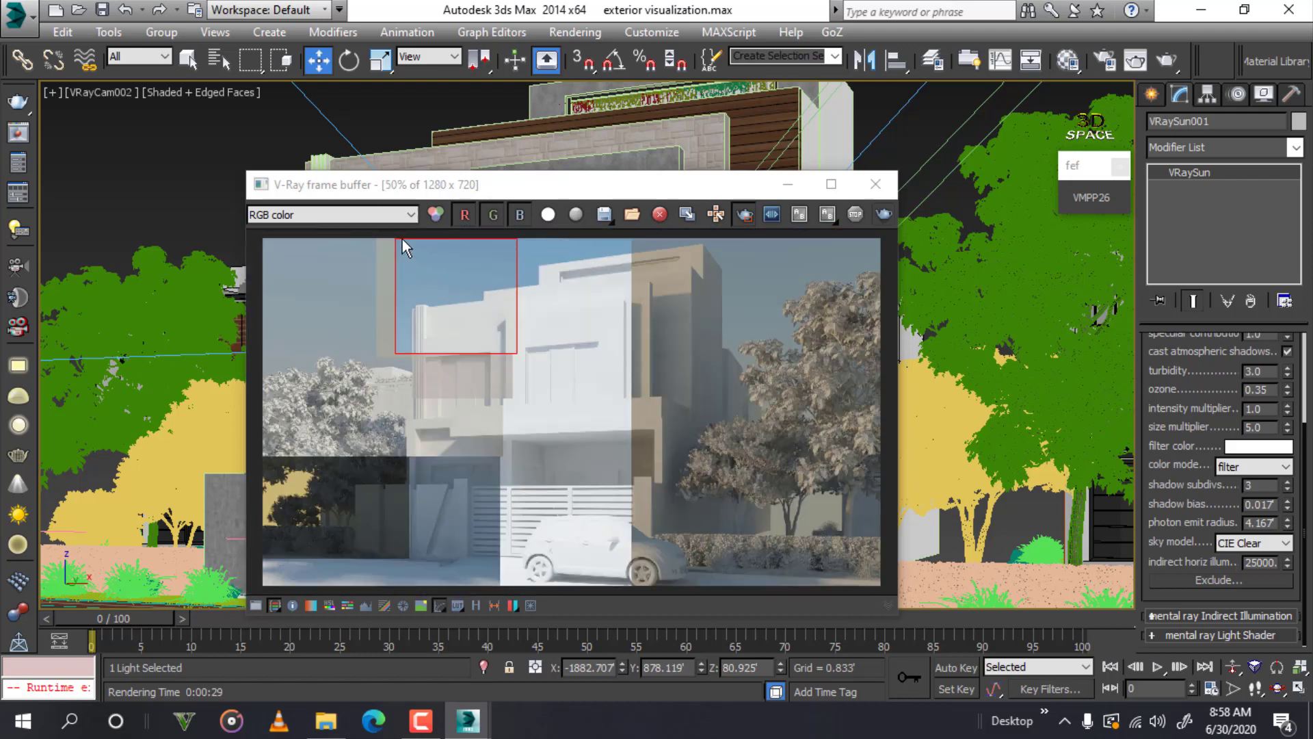
{"action": "left_click_drag", "start_coordinate": [402, 239], "coordinate": [214, 396]}
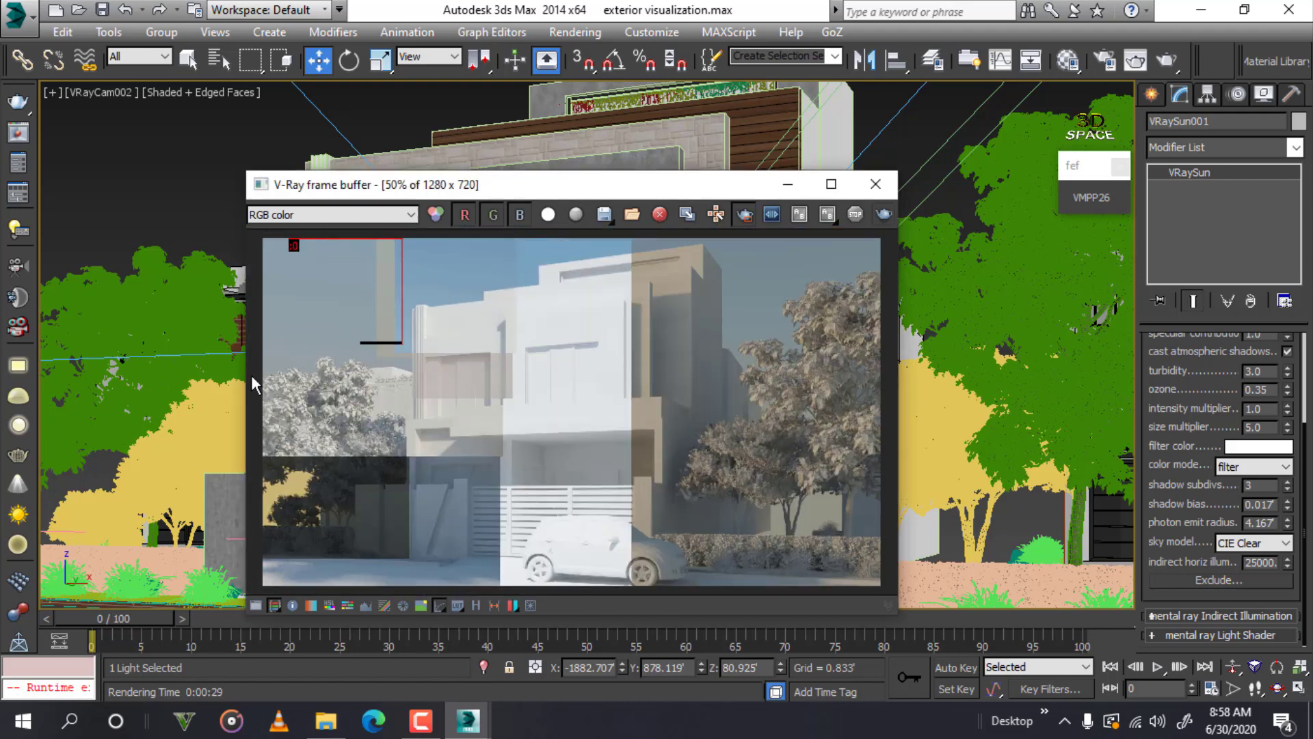
- Switch the sky model to CIE Overcast, render the region, and dismiss the browser notification
{"action": "left_click", "coordinate": [1263, 544]}
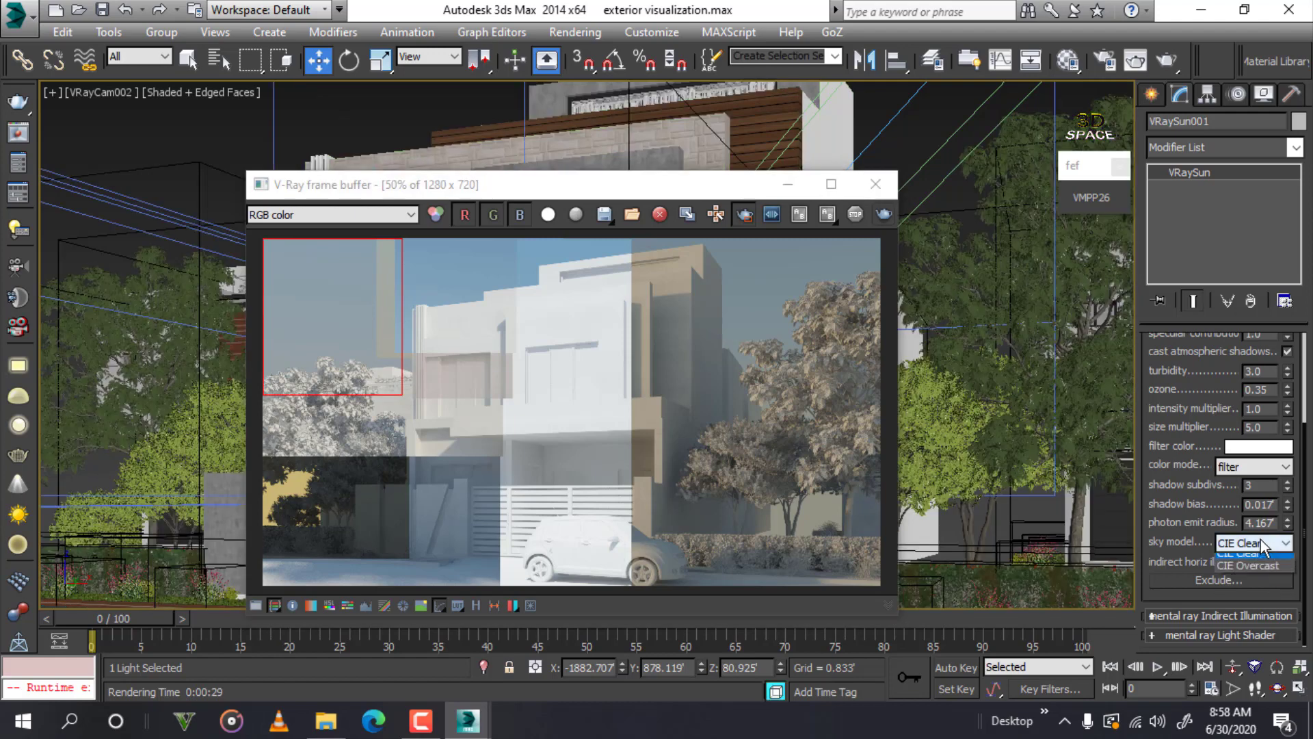
{"action": "left_click", "coordinate": [1249, 566]}
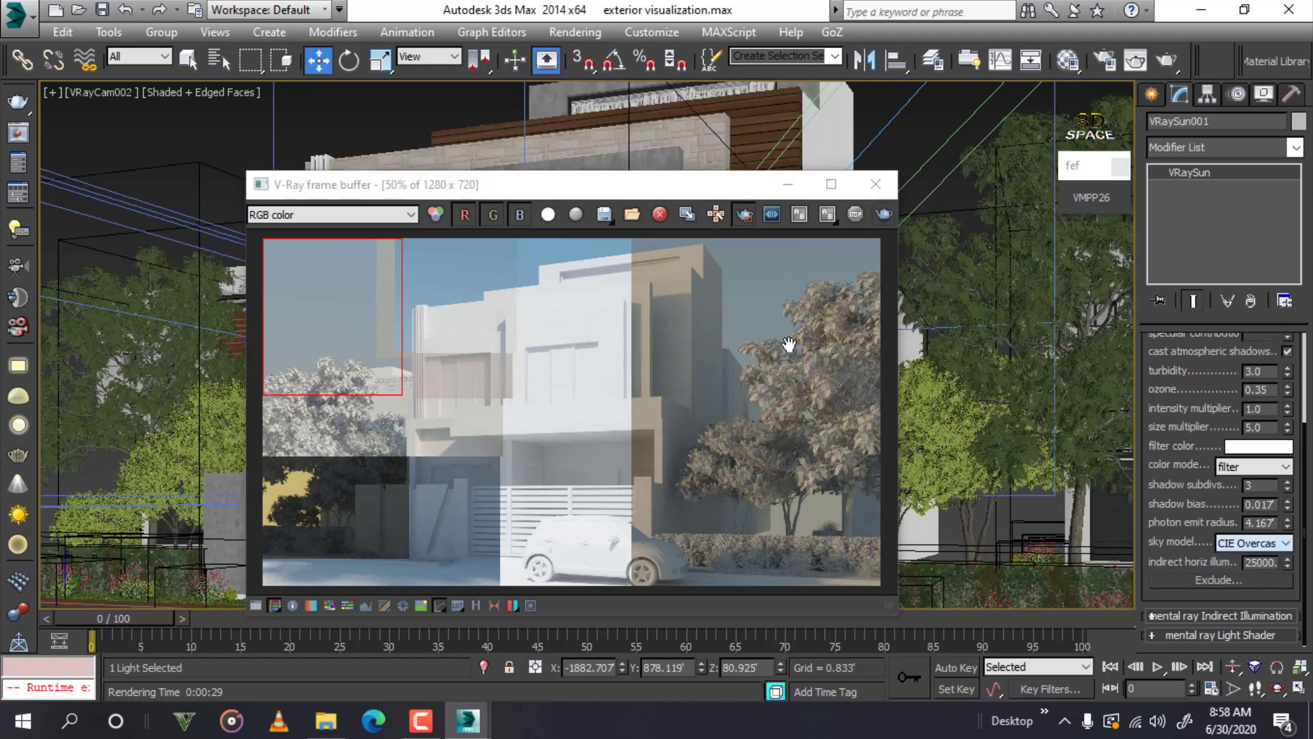
{"action": "left_click", "coordinate": [882, 216]}
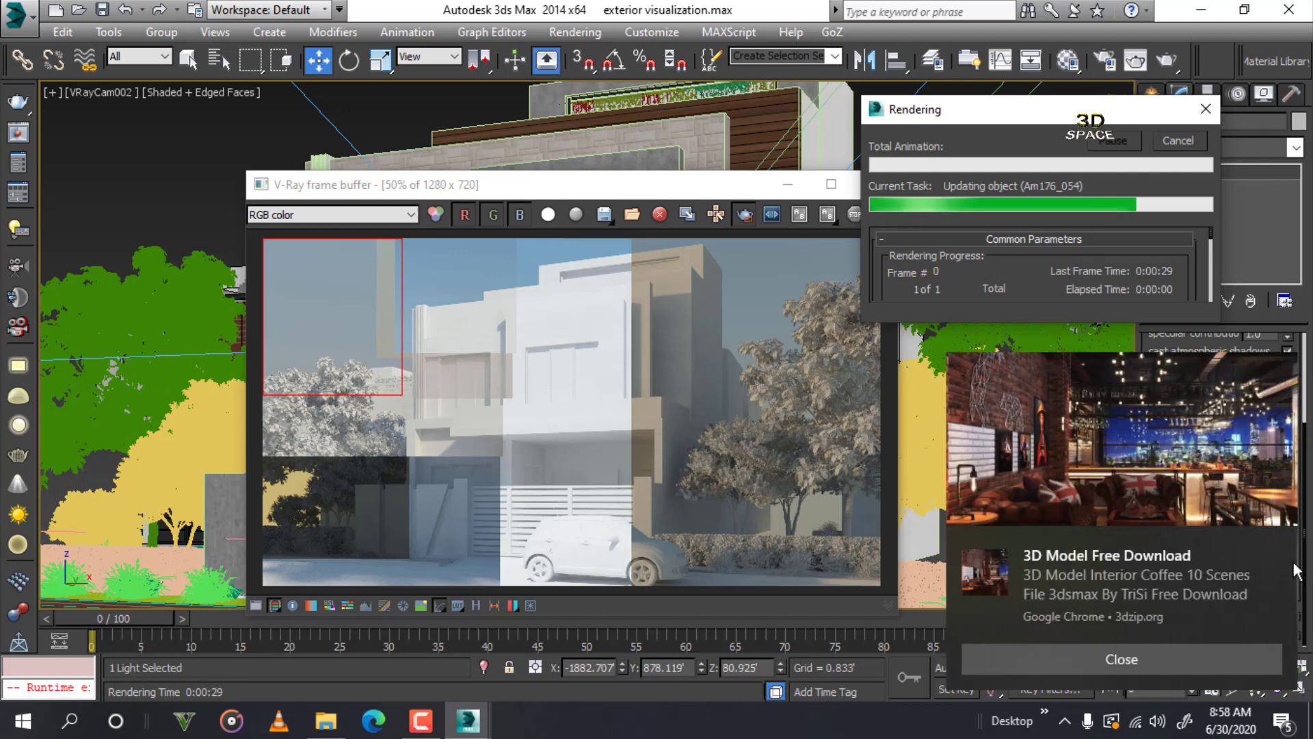
{"action": "left_click", "coordinate": [1278, 546]}
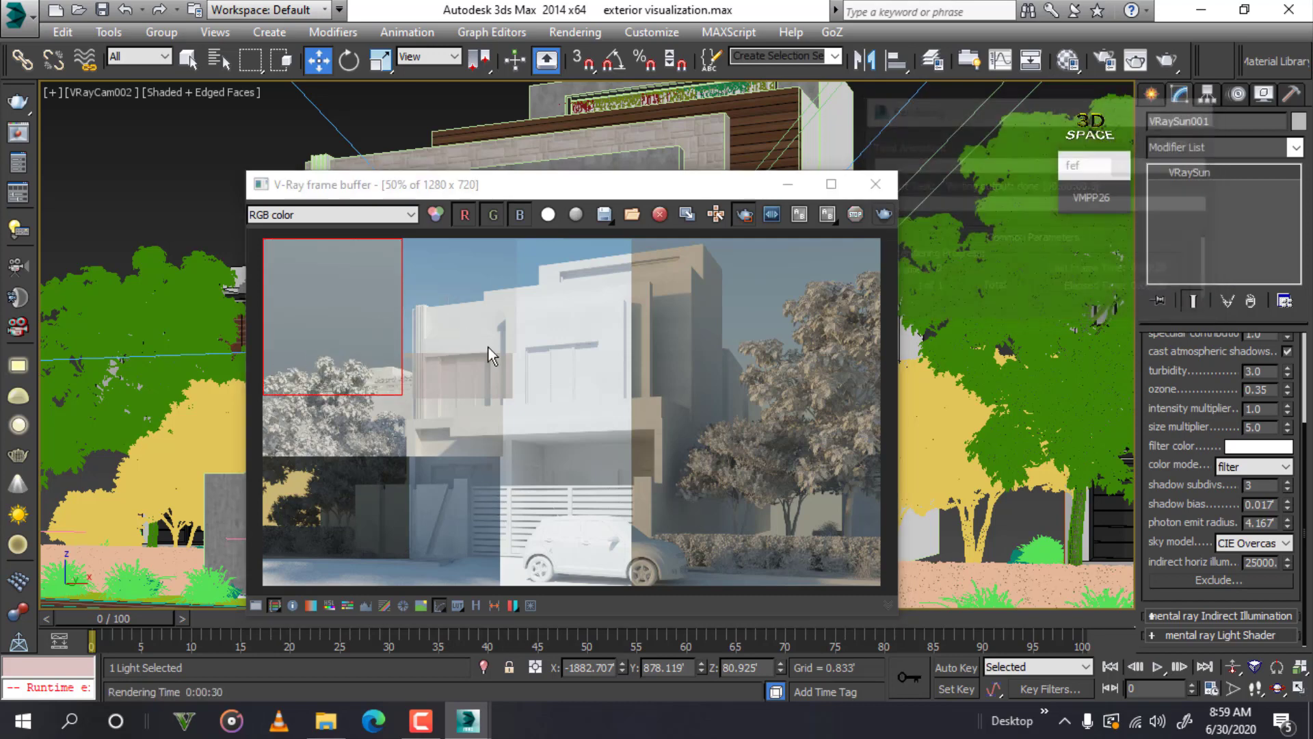
- Zoom in and out of the V-Ray frame buffer to inspect the overcast-sky region at the upper left
{"action": "scroll", "coordinate": [387, 291], "scroll_direction": "up", "scroll_amount": 2}
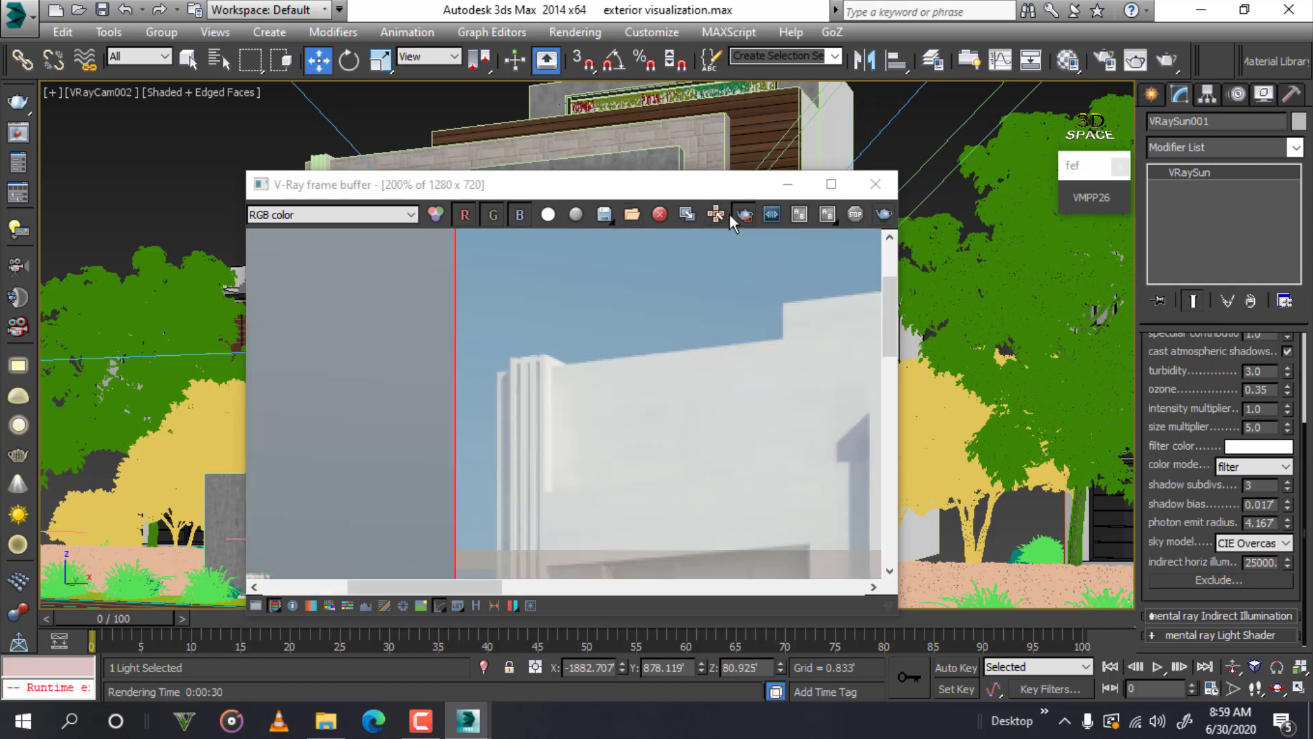
{"action": "scroll", "coordinate": [520, 327], "scroll_direction": "down", "scroll_amount": 2}
{"action": "scroll", "coordinate": [290, 333], "scroll_direction": "up", "scroll_amount": 1}
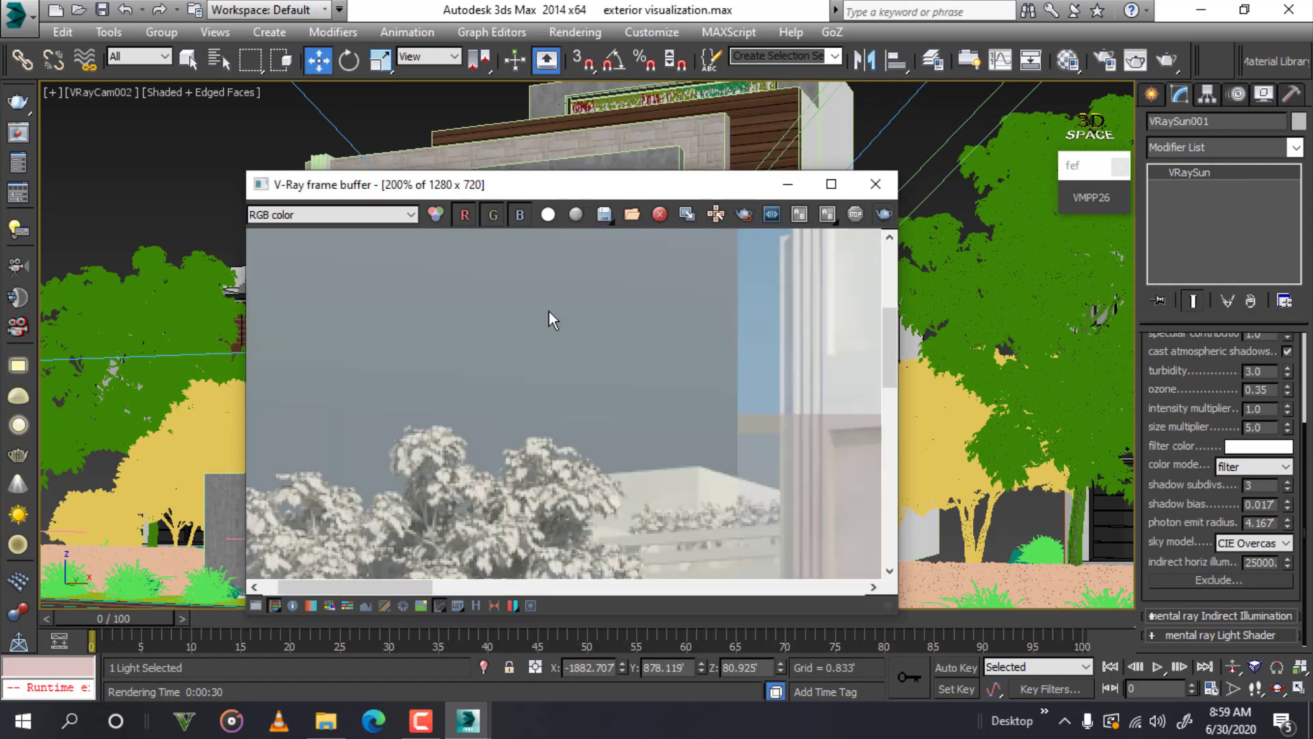
{"action": "scroll", "coordinate": [477, 344], "scroll_direction": "down", "scroll_amount": 2}
{"action": "scroll", "coordinate": [438, 320], "scroll_direction": "down", "scroll_amount": 2}
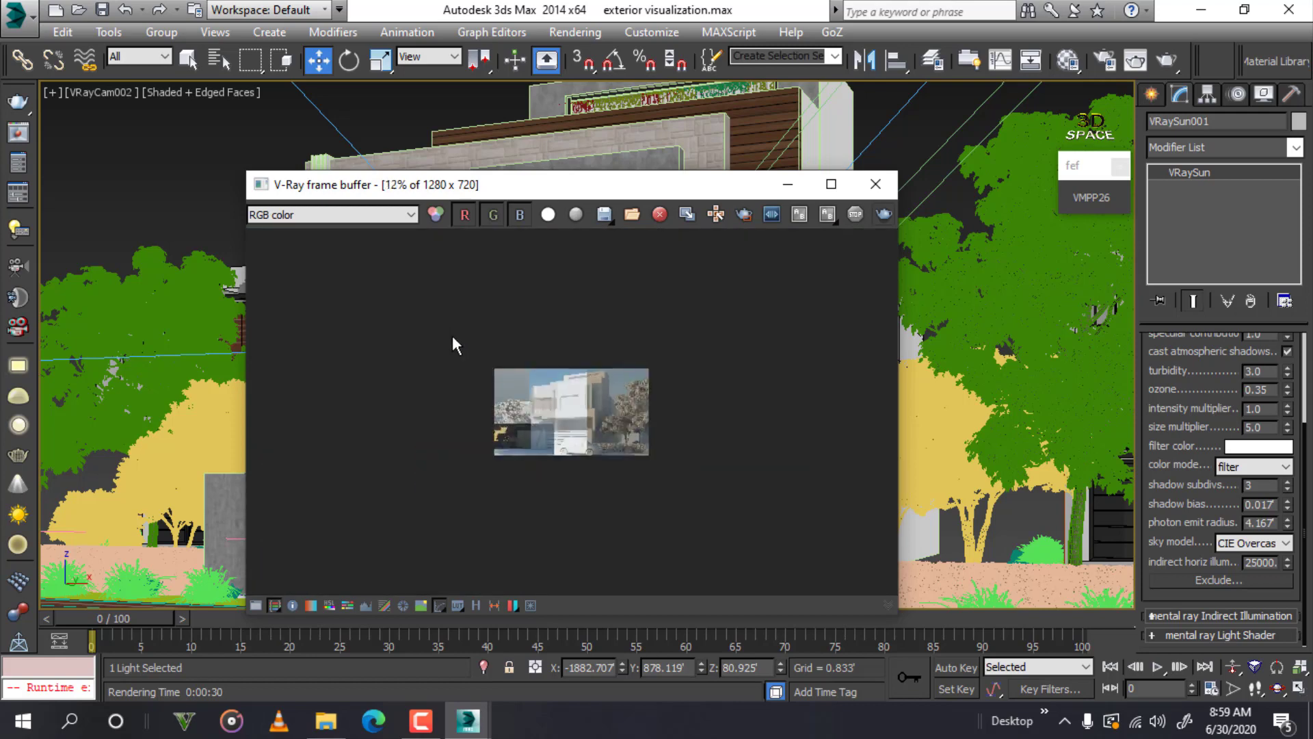
{"action": "scroll", "coordinate": [462, 341], "scroll_direction": "up", "scroll_amount": 1}
{"action": "scroll", "coordinate": [472, 346], "scroll_direction": "up", "scroll_amount": 2}
{"action": "scroll", "coordinate": [472, 347], "scroll_direction": "down", "scroll_amount": 1}
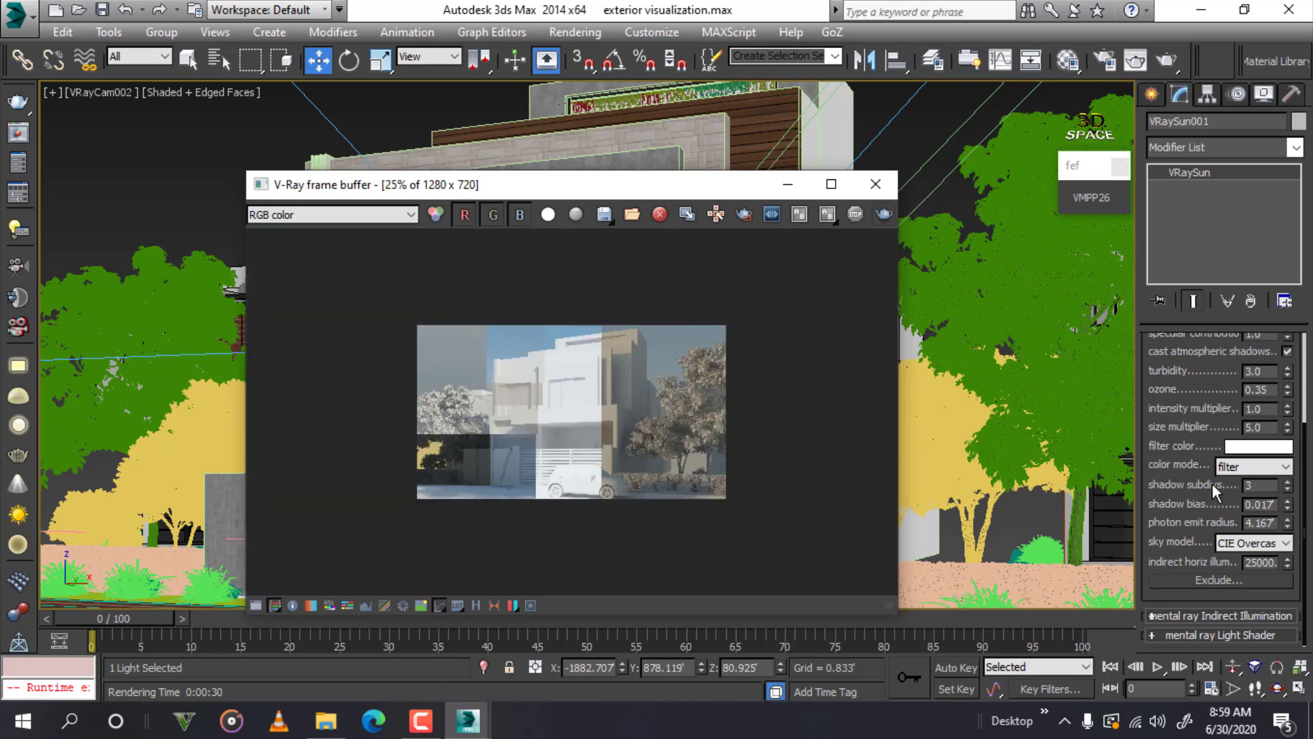
{"action": "scroll", "coordinate": [1201, 481], "scroll_direction": "up", "scroll_amount": 5}
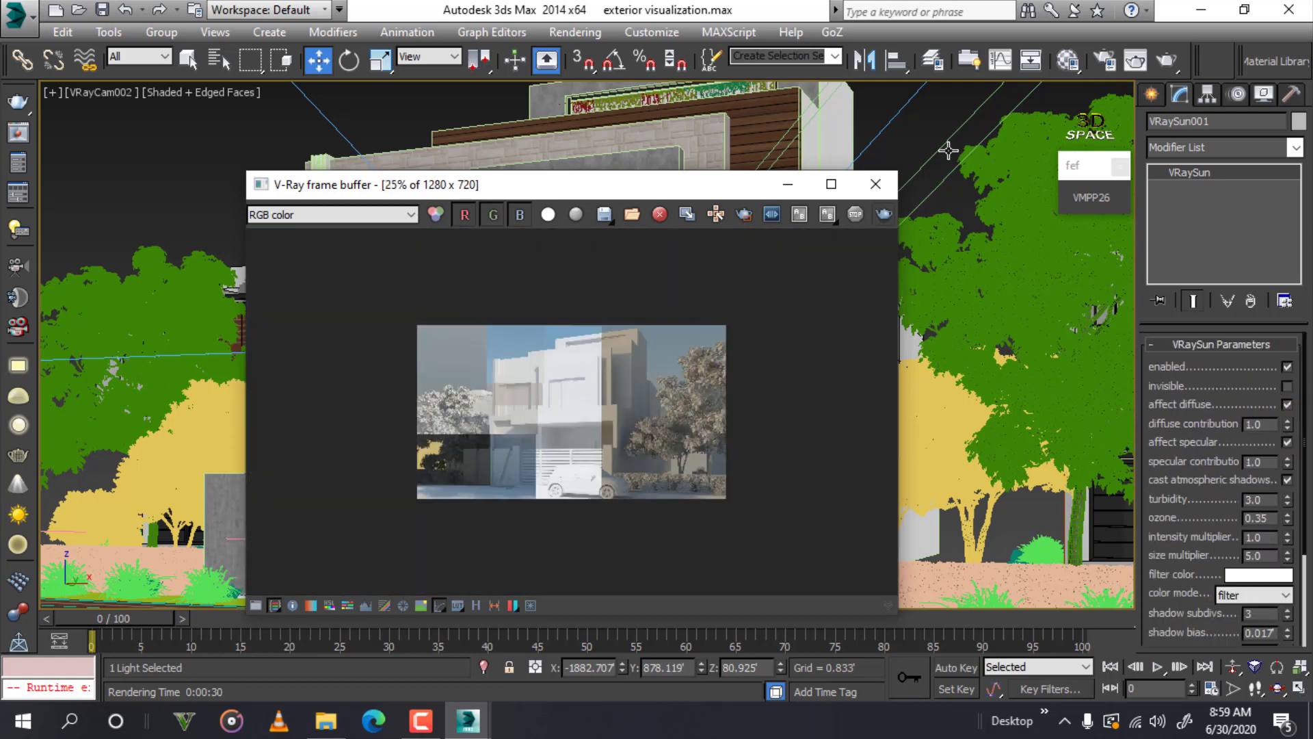
- Deselect the VRaySun, then keep zooming around the multi-band house render in the frame buffer
{"action": "left_click", "coordinate": [929, 135]}
{"action": "left_click", "coordinate": [905, 155]}
{"action": "scroll", "coordinate": [543, 413], "scroll_direction": "up", "scroll_amount": 2}
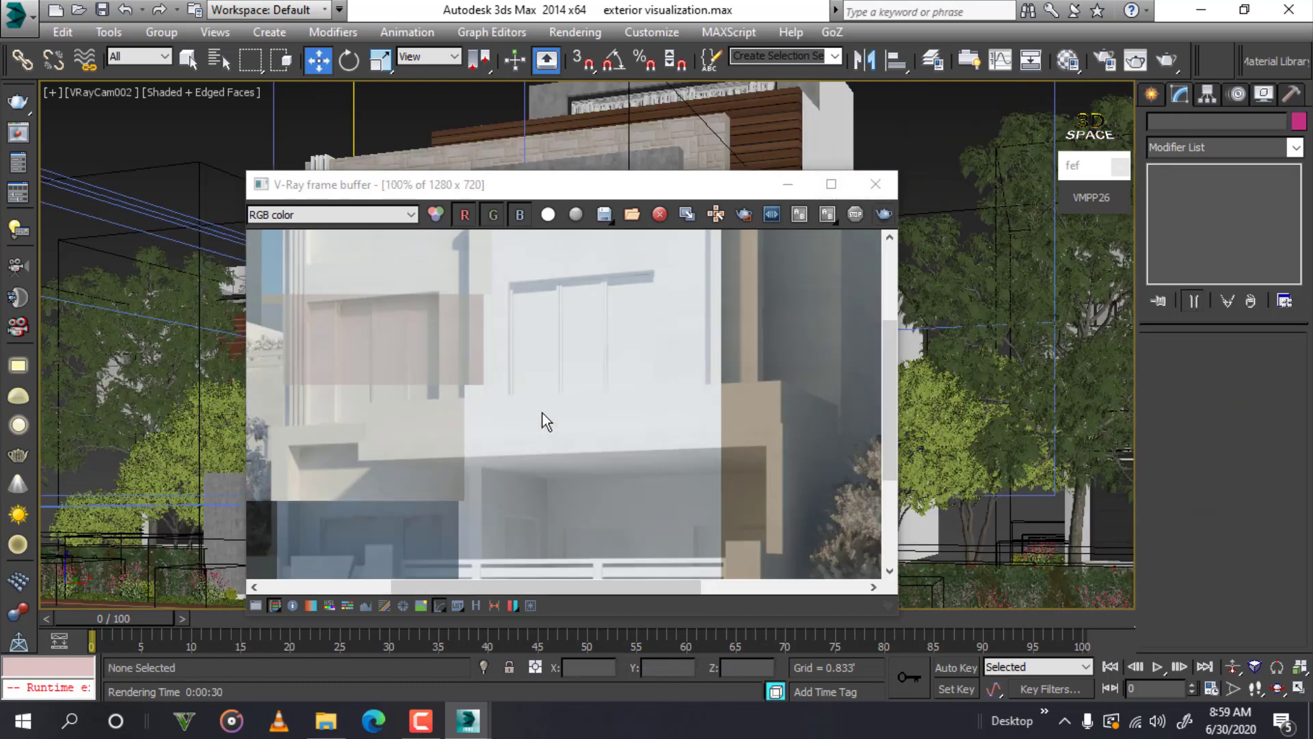
{"action": "scroll", "coordinate": [508, 438], "scroll_direction": "down", "scroll_amount": 1}
{"action": "scroll", "coordinate": [508, 438], "scroll_direction": "down", "scroll_amount": 1}
{"action": "scroll", "coordinate": [508, 438], "scroll_direction": "up", "scroll_amount": 1}
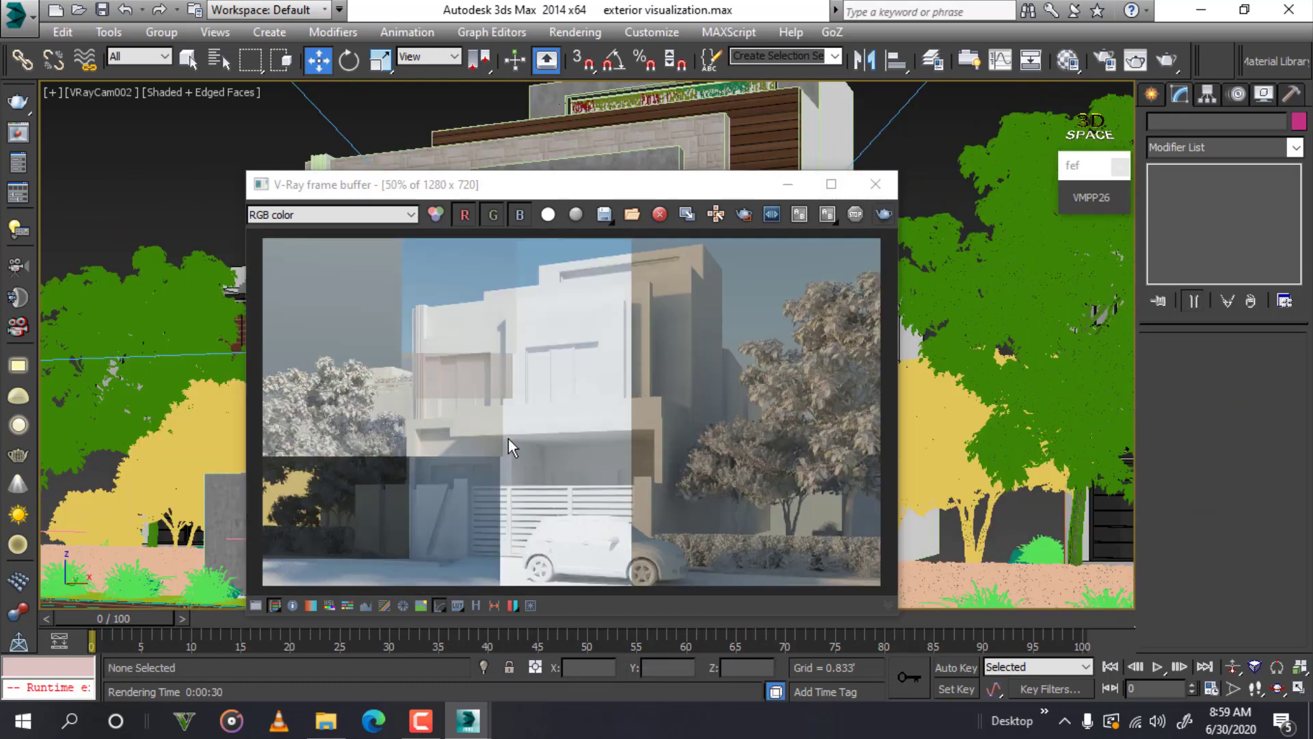